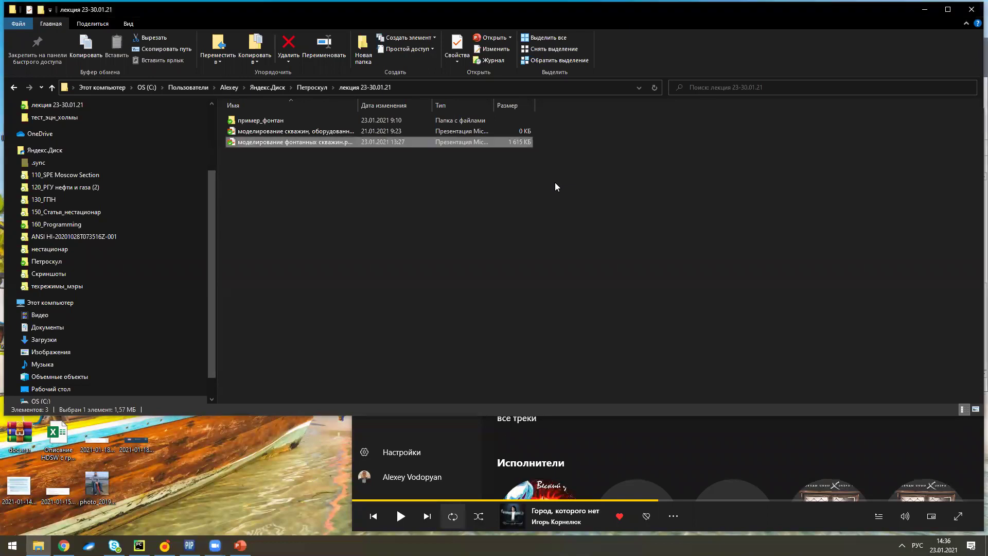
Open the пример_фонтан folder and stretch its window to the full screen height.
{"action": "double_click", "coordinate": [320, 123]}
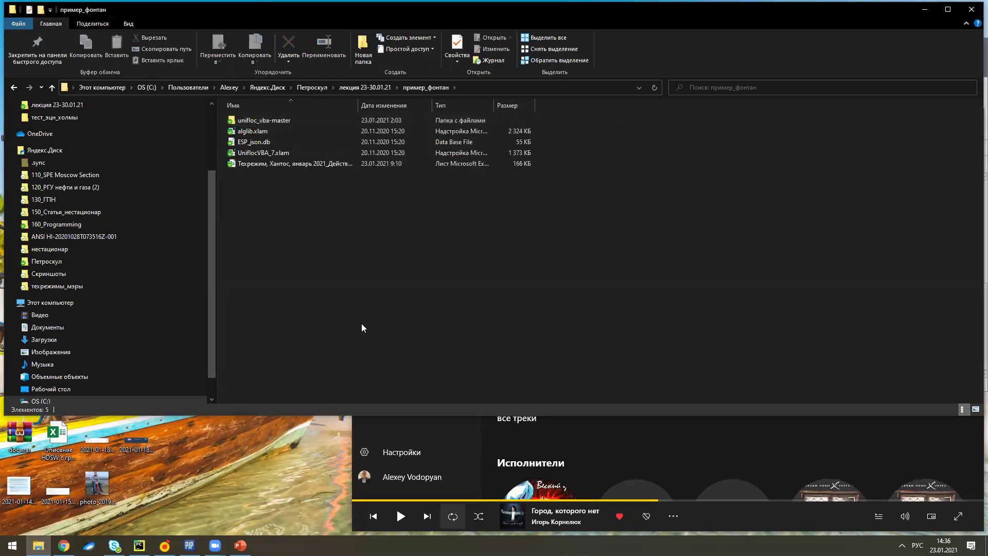
{"action": "double_click", "coordinate": [318, 414]}
Switch to the PowerPoint presentation on flowing wells and view slide 12, "Пример", with the example task.
{"action": "left_click", "coordinate": [240, 546]}
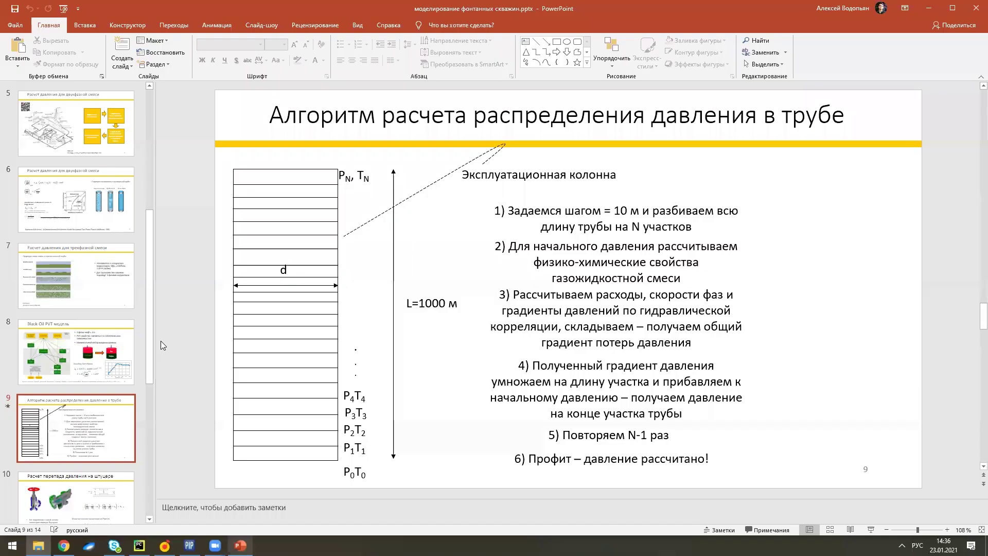
{"action": "left_click", "coordinate": [93, 374]}
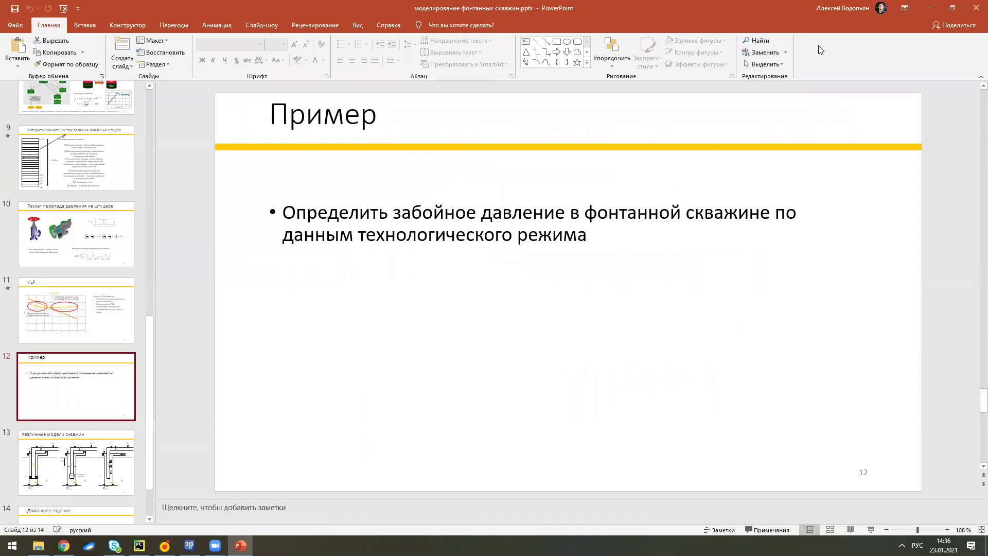
{"action": "left_click", "coordinate": [929, 8]}
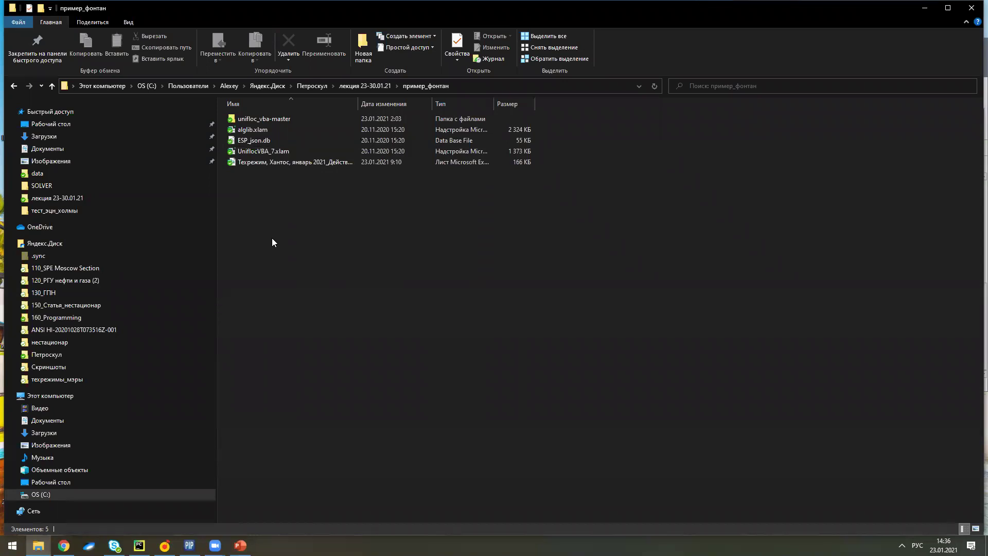
{"action": "left_click", "coordinate": [240, 545]}
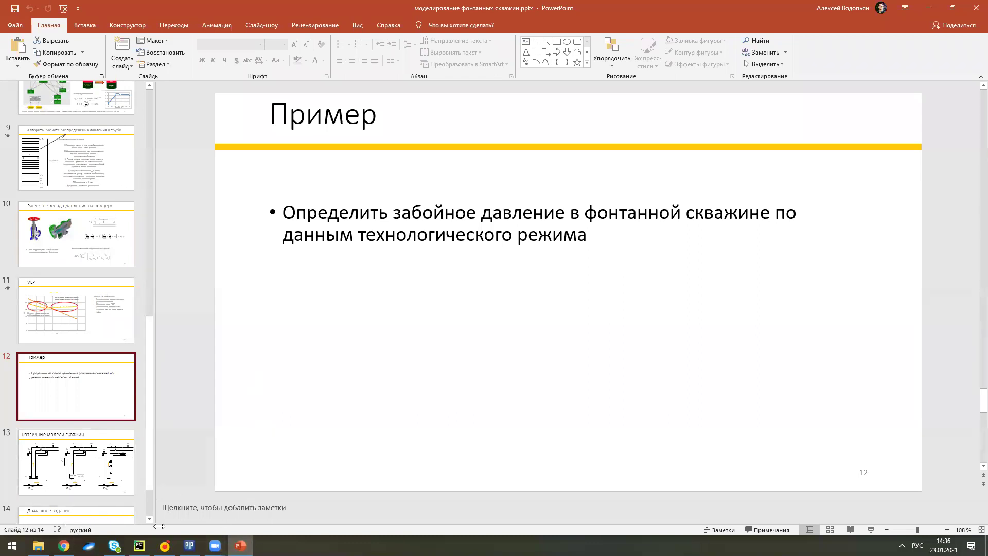
Return to the пример_фонтан folder in File Explorer and open the UniflocVBA_7.xlam add-in in Excel.
{"action": "left_click", "coordinate": [38, 545]}
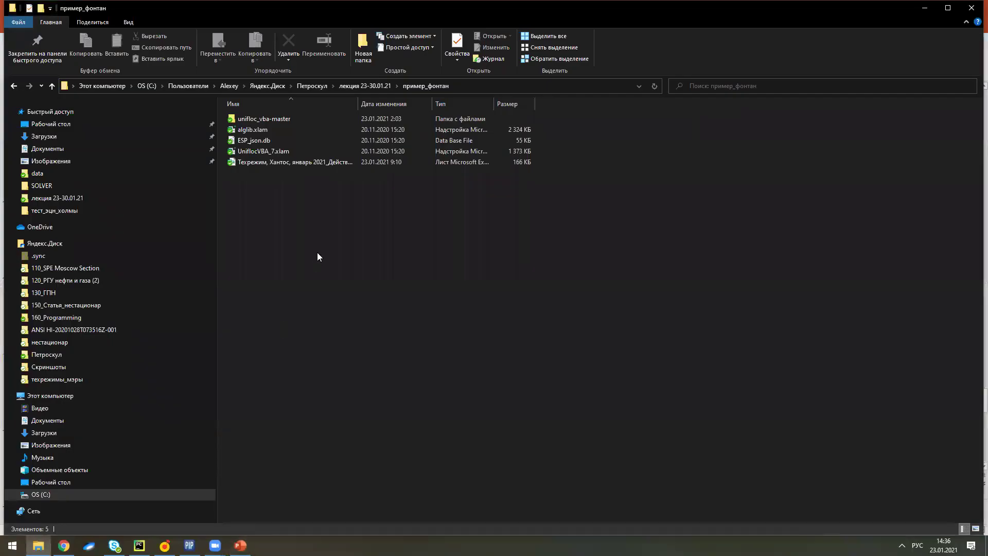
{"action": "left_click", "coordinate": [274, 152]}
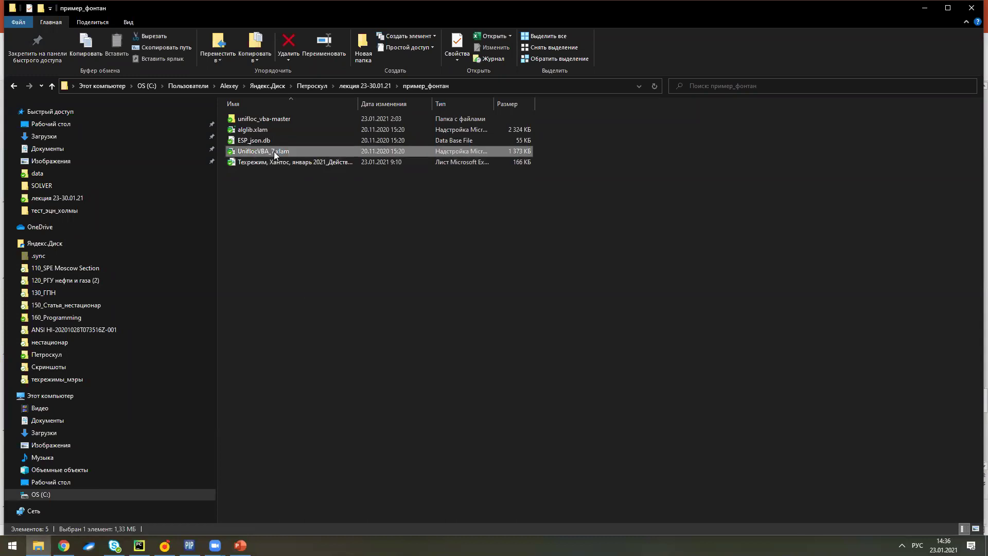
{"action": "double_click", "coordinate": [274, 151]}
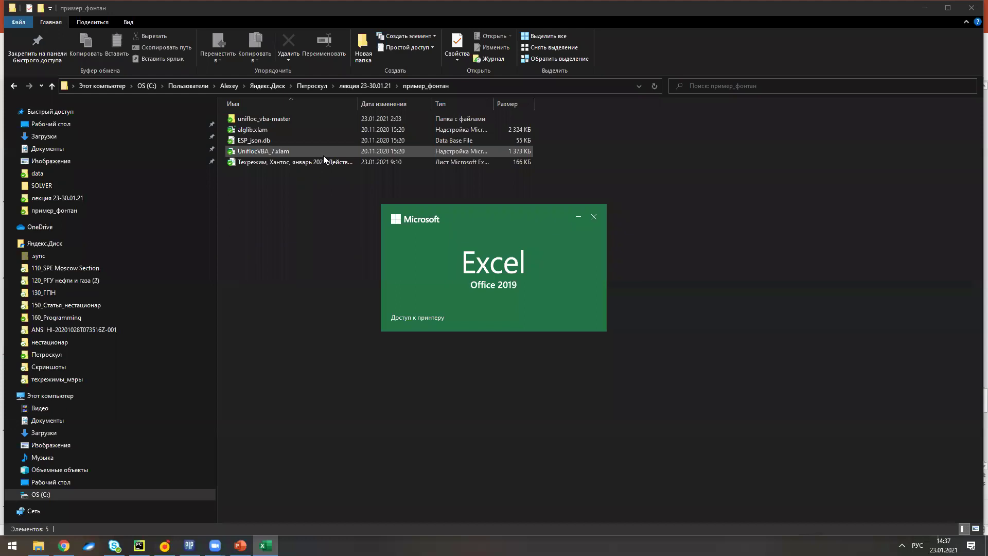
Switch to Chrome, load the unifloc GitHub page in a new tab and open the unifloc_vba repository.
{"action": "left_click", "coordinate": [64, 545]}
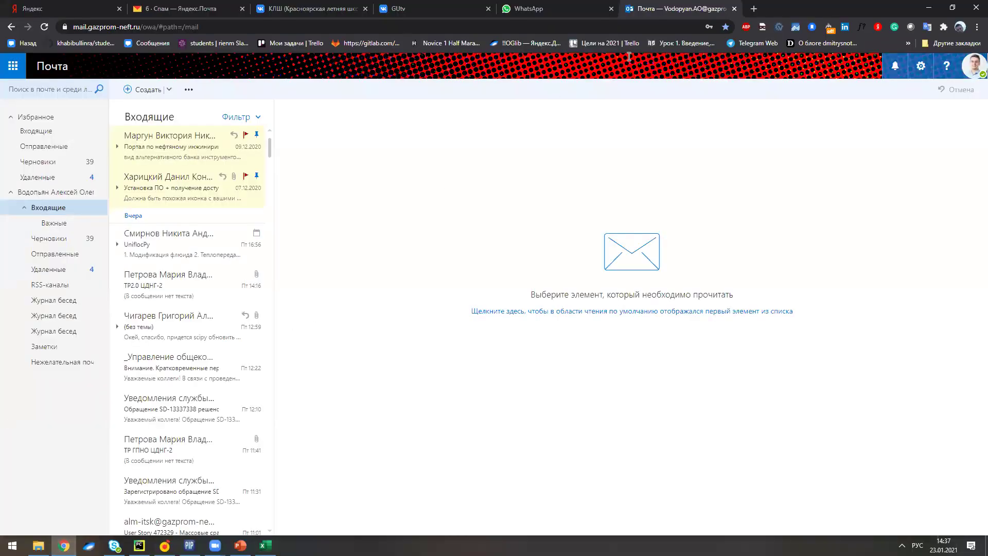
{"action": "left_click", "coordinate": [752, 8]}
{"action": "key", "text": "alt+shift"}
{"action": "type", "text": "gith"}
{"action": "key", "text": "Return"}
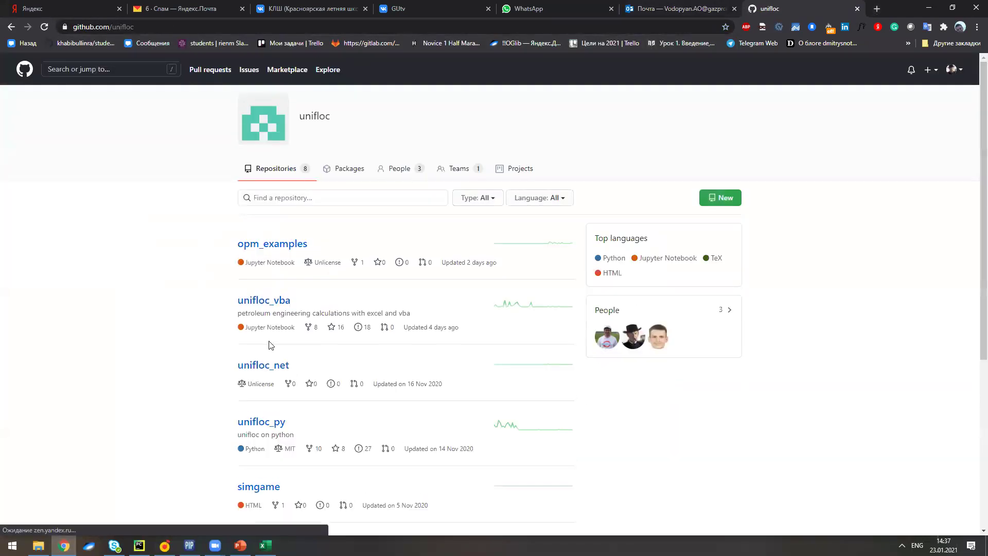
{"action": "left_click", "coordinate": [264, 305]}
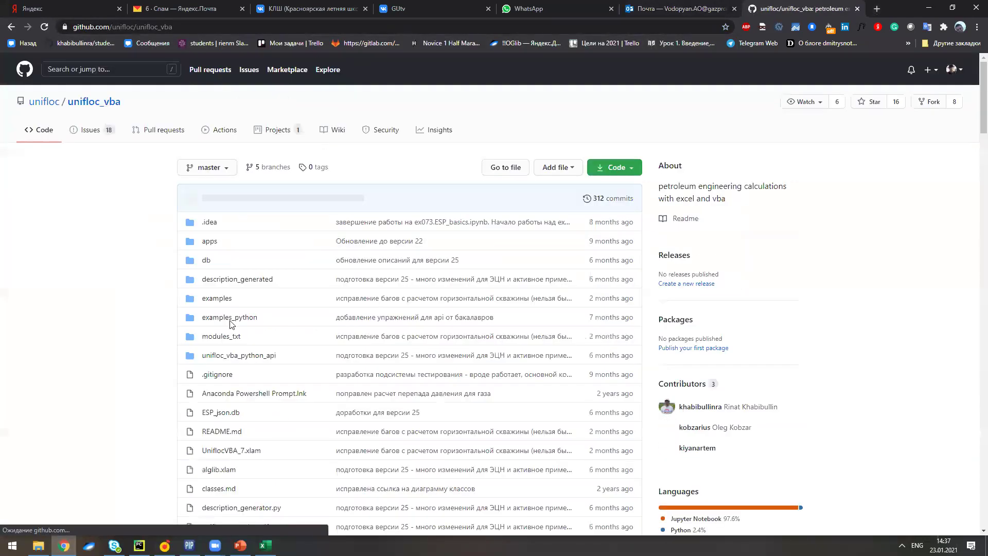
Examine the unifloc_vba repository's file list, code download options and README description.
{"action": "scroll", "coordinate": [273, 431], "scroll_direction": "down", "scroll_amount": 7}
{"action": "scroll", "coordinate": [274, 431], "scroll_direction": "up", "scroll_amount": 6}
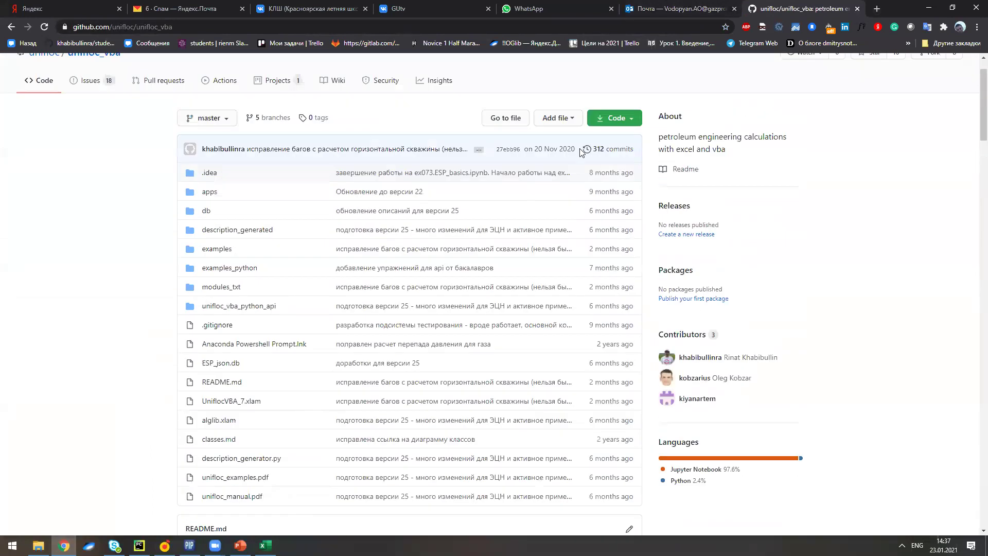
{"action": "left_click", "coordinate": [615, 167]}
{"action": "left_click", "coordinate": [408, 315]}
{"action": "scroll", "coordinate": [411, 324], "scroll_direction": "down", "scroll_amount": 8}
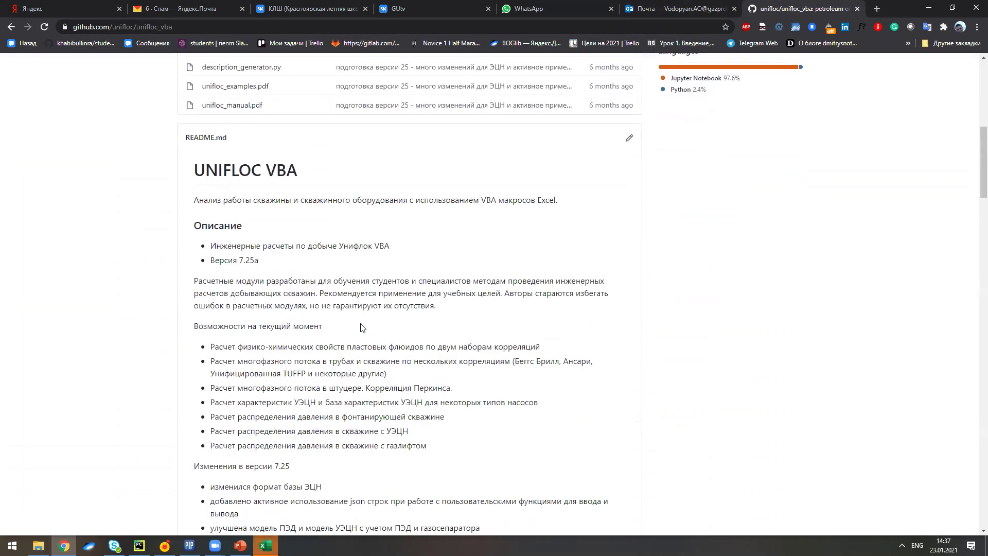
{"action": "scroll", "coordinate": [363, 327], "scroll_direction": "up", "scroll_amount": 6}
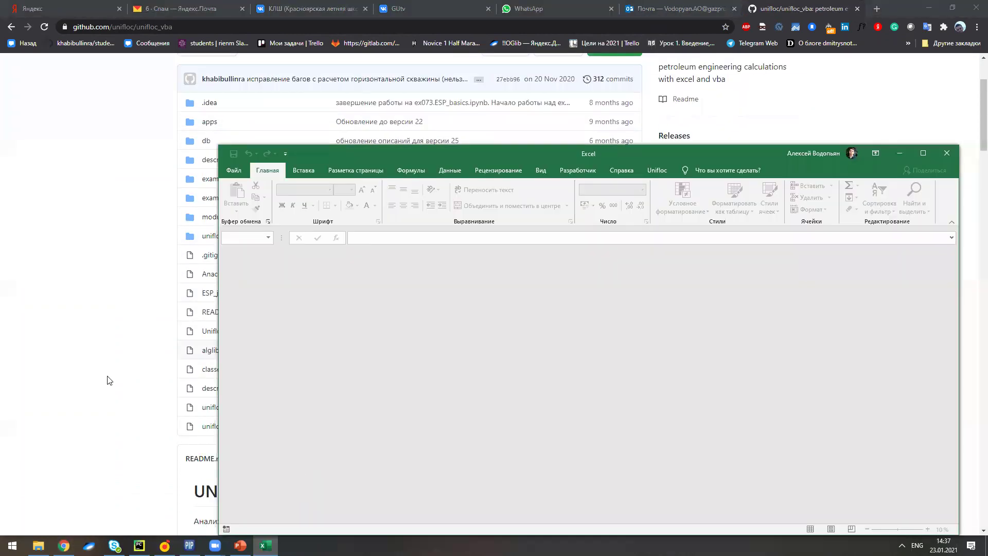
Display the Unifloc add-in's version information in Excel and close the message.
{"action": "left_click_drag", "start_coordinate": [106, 379], "coordinate": [369, 472]}
{"action": "left_click", "coordinate": [267, 325]}
{"action": "left_click", "coordinate": [657, 170]}
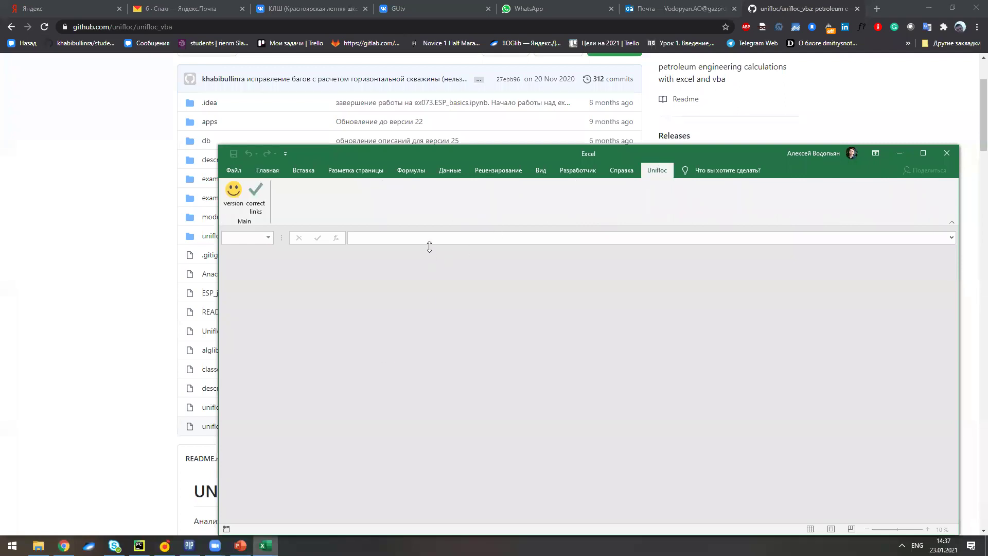
{"action": "left_click", "coordinate": [243, 200]}
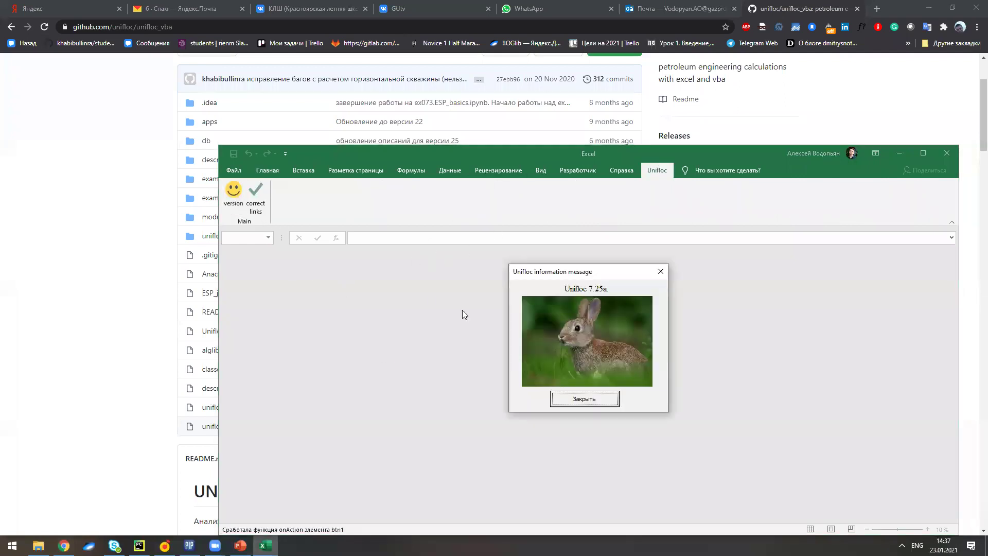
{"action": "left_click", "coordinate": [584, 399]}
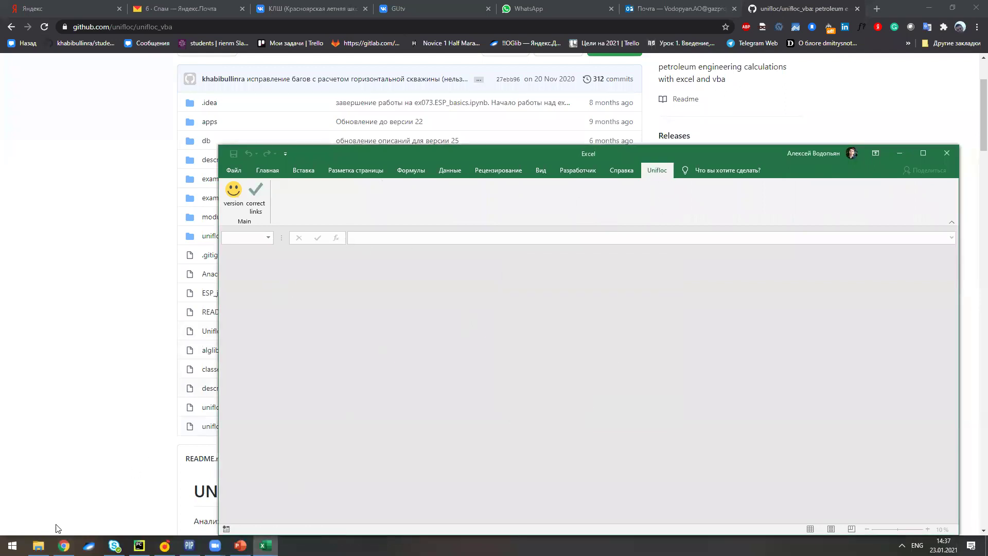
Open the workbook "Техрежим, Хантос, январь 2021_Действующие_ПДФ_Красноленинское.xls" from the пример_фонтан folder and show it full screen.
{"action": "left_click", "coordinate": [38, 546]}
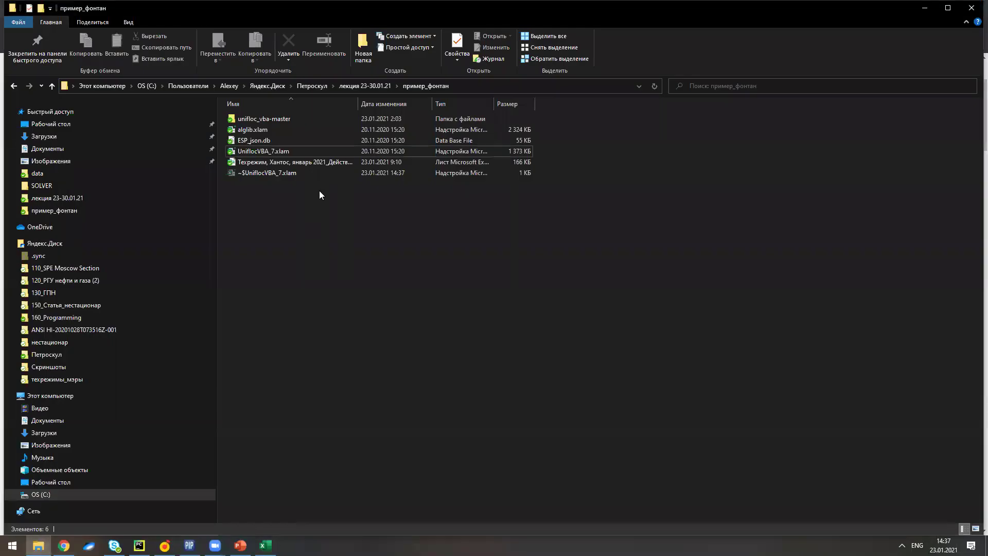
{"action": "double_click", "coordinate": [320, 161]}
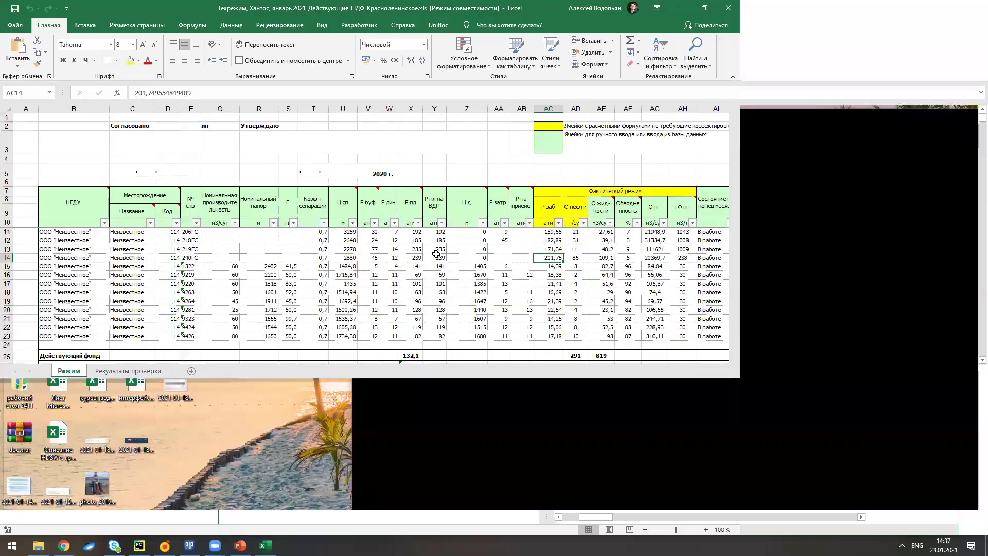
{"action": "left_click", "coordinate": [226, 292]}
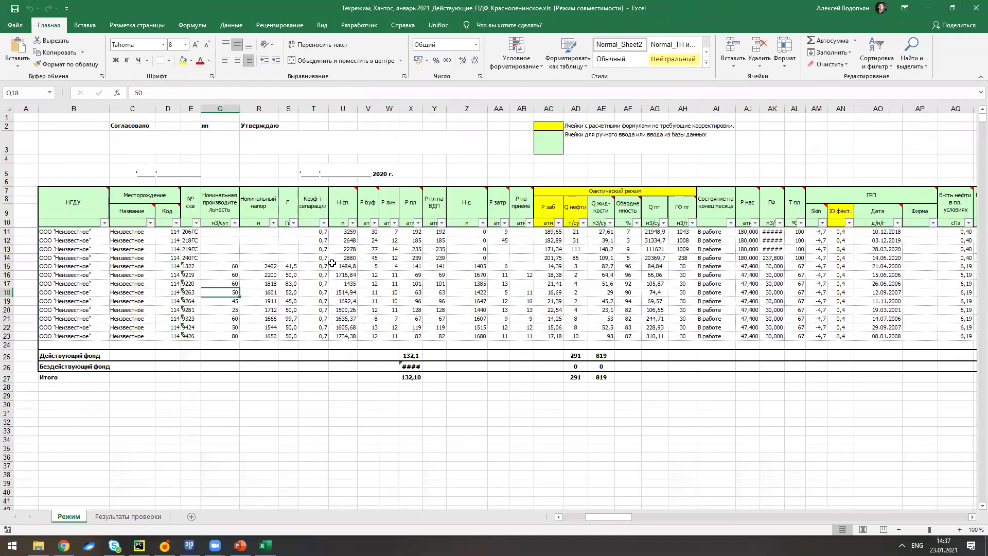
Examine the Режим sheet's well construction, pump type, pressure and actual production columns for the listed wells.
{"action": "scroll", "coordinate": [332, 263], "scroll_direction": "left", "scroll_amount": 10}
{"action": "scroll", "coordinate": [330, 261], "scroll_direction": "down", "scroll_amount": 1}
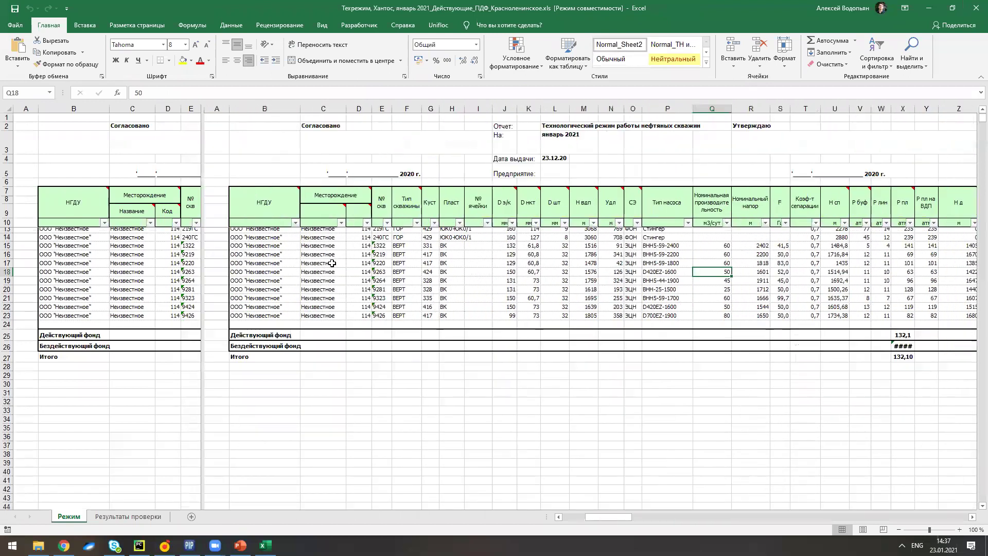
{"action": "scroll", "coordinate": [309, 257], "scroll_direction": "right", "scroll_amount": 3}
{"action": "scroll", "coordinate": [221, 252], "scroll_direction": "up", "scroll_amount": 1}
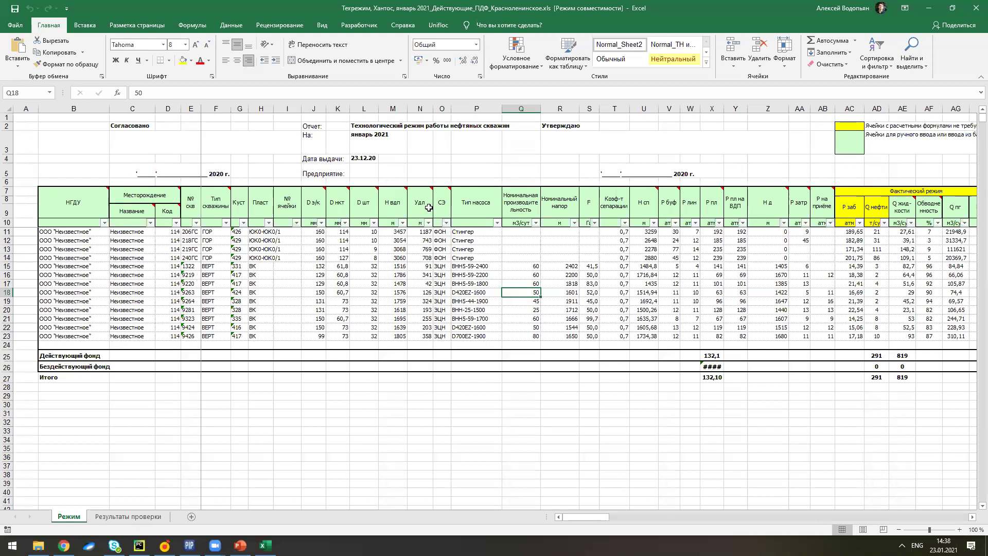
{"action": "left_click", "coordinate": [476, 257]}
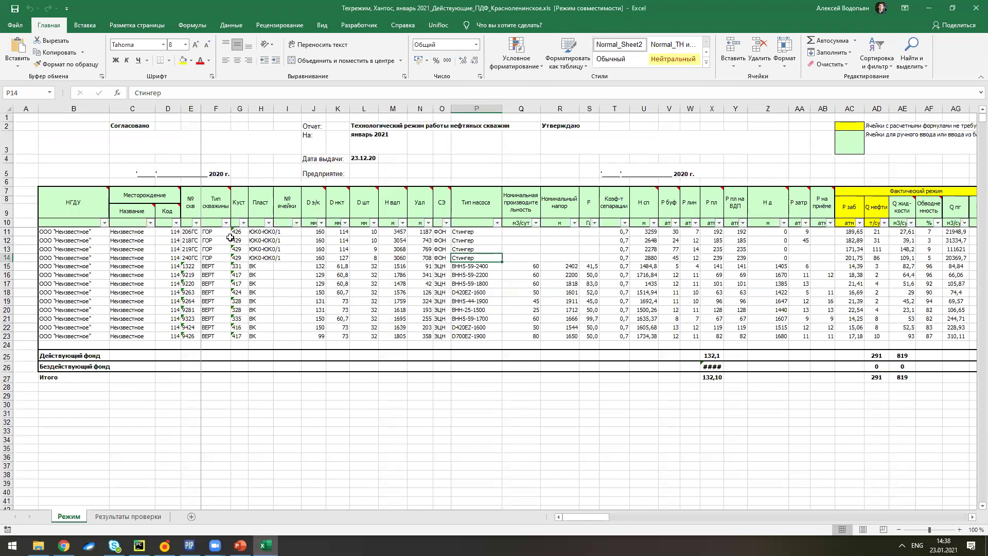
{"action": "left_click", "coordinate": [251, 231]}
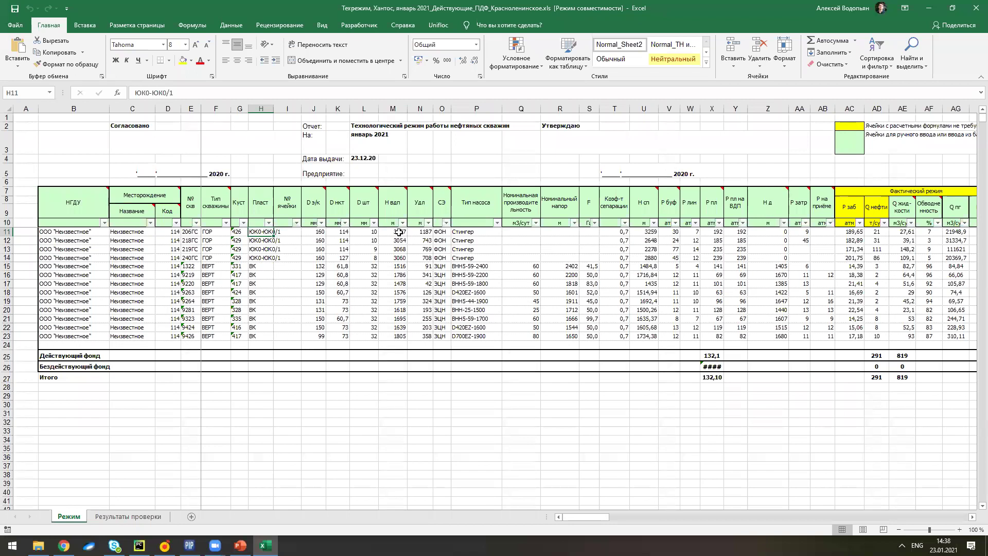
{"action": "scroll", "coordinate": [513, 270], "scroll_direction": "right", "scroll_amount": 3}
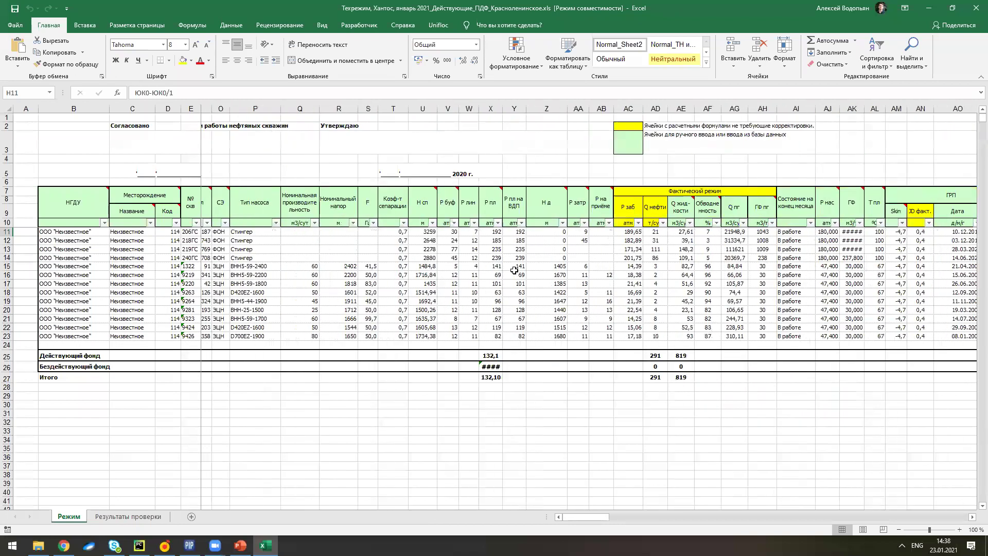
{"action": "scroll", "coordinate": [514, 270], "scroll_direction": "right", "scroll_amount": 3}
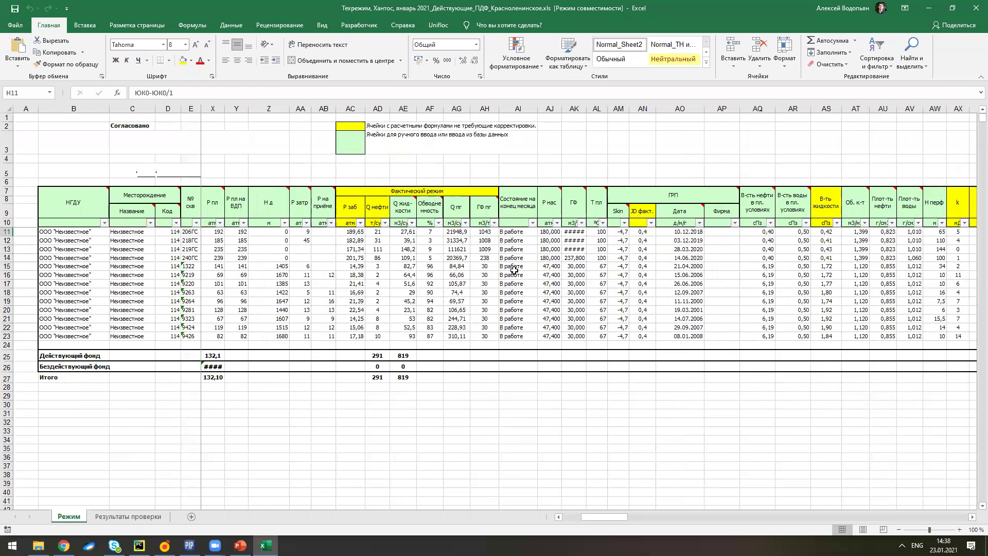
{"action": "scroll", "coordinate": [514, 270], "scroll_direction": "right", "scroll_amount": 3}
{"action": "scroll", "coordinate": [514, 270], "scroll_direction": "left", "scroll_amount": 6}
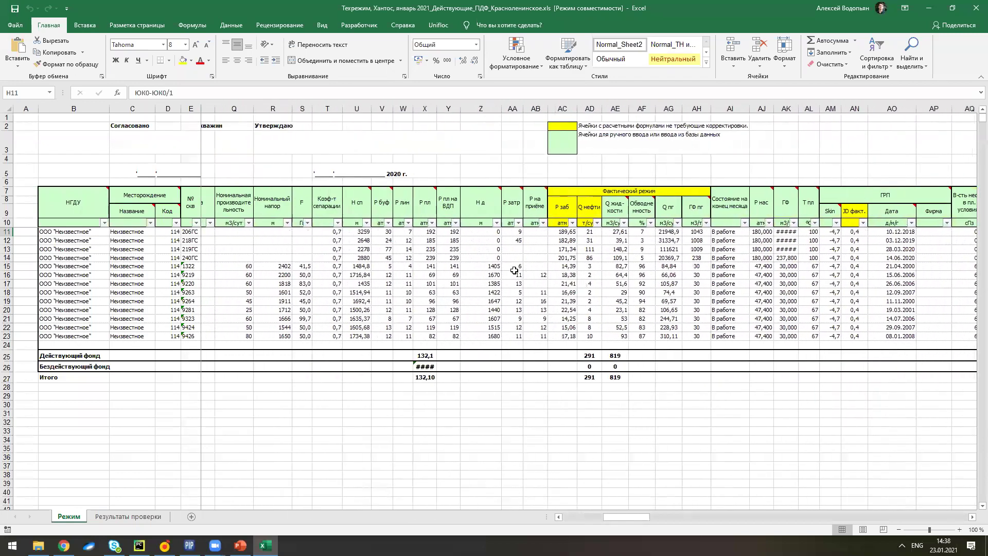
{"action": "scroll", "coordinate": [514, 270], "scroll_direction": "left", "scroll_amount": 4}
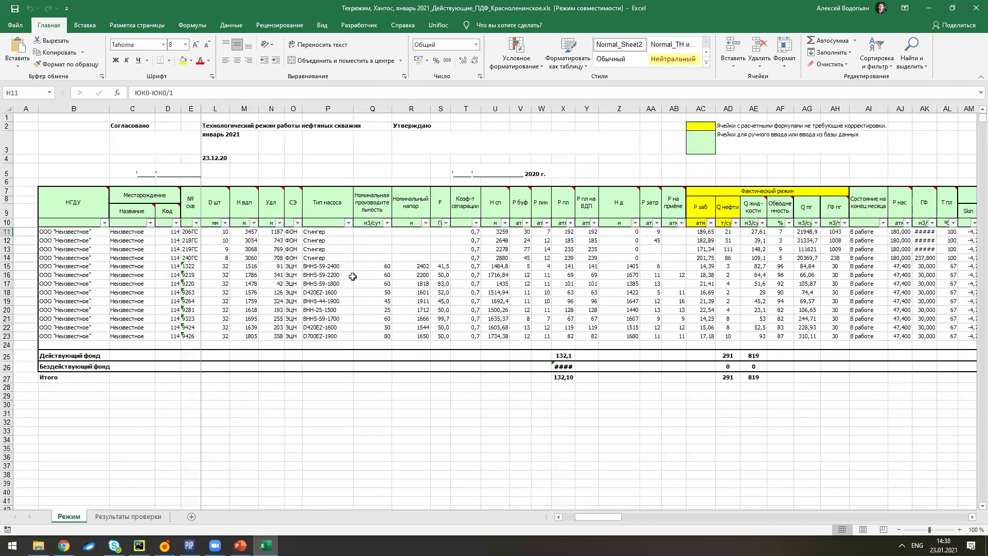
{"action": "scroll", "coordinate": [352, 277], "scroll_direction": "left", "scroll_amount": 5}
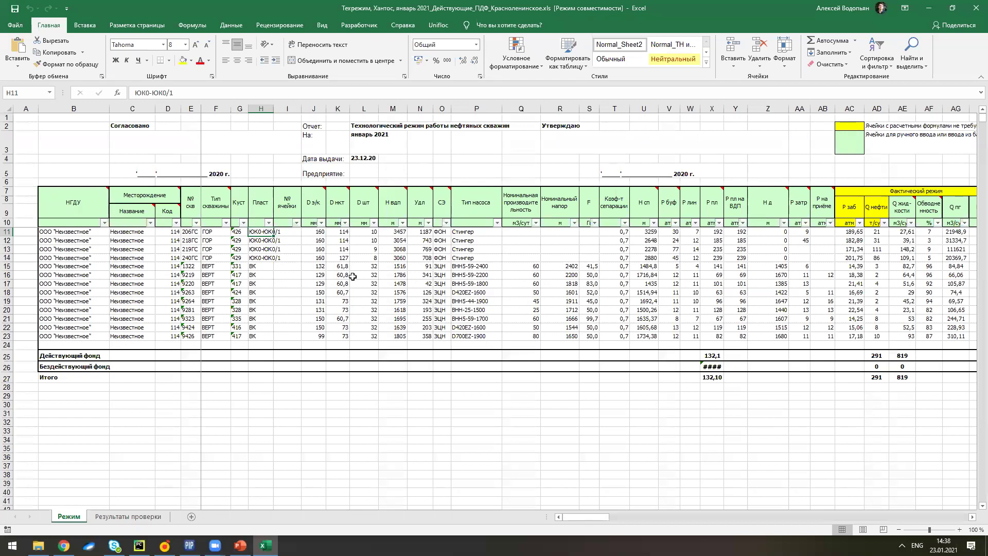
Check the first flowing wells' Стингер entry, gas rates, formation volume factor and oil density on the Режим sheet.
{"action": "left_click", "coordinate": [472, 224]}
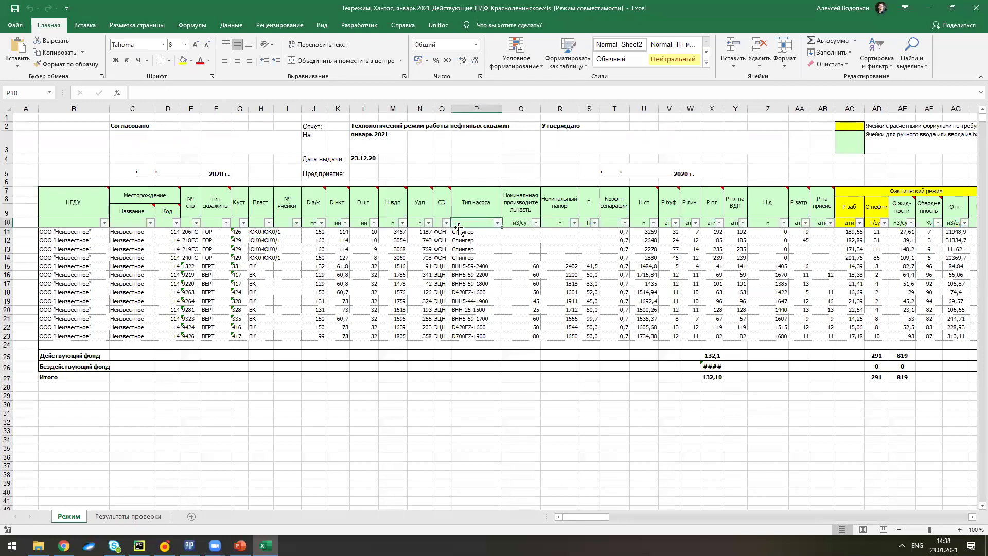
{"action": "left_click", "coordinate": [472, 231]}
{"action": "scroll", "coordinate": [566, 232], "scroll_direction": "right", "scroll_amount": 6}
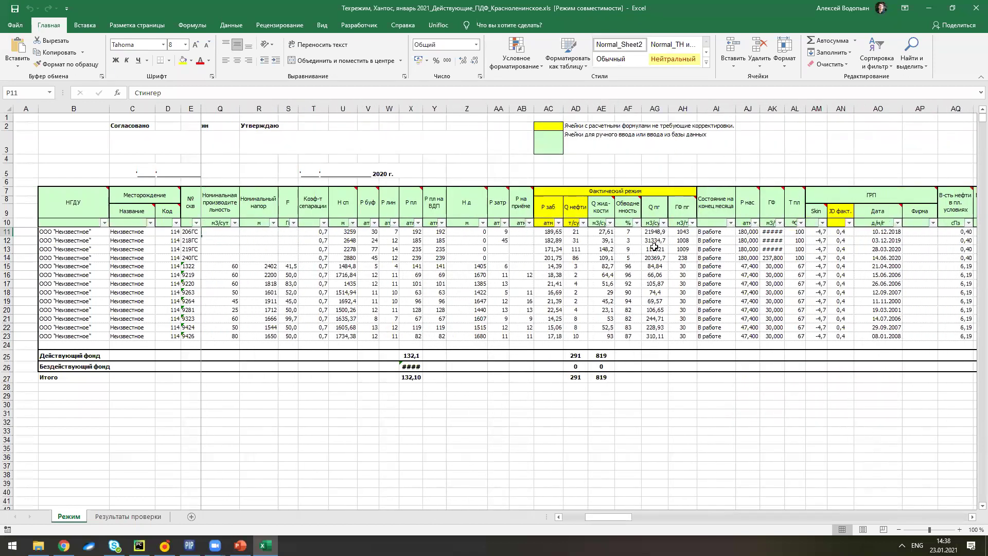
{"action": "scroll", "coordinate": [654, 246], "scroll_direction": "right", "scroll_amount": 4}
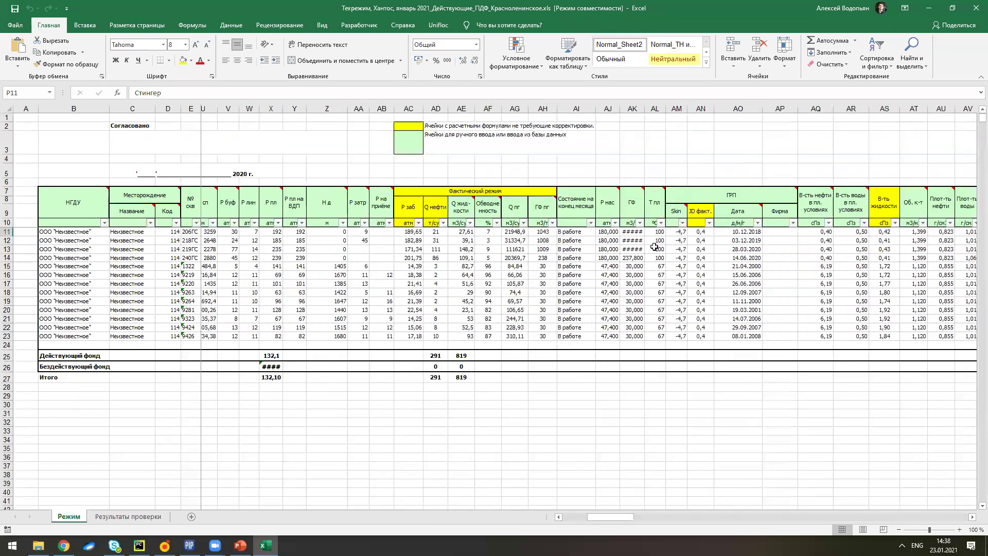
{"action": "scroll", "coordinate": [654, 246], "scroll_direction": "right", "scroll_amount": 4}
{"action": "left_click", "coordinate": [741, 240]}
{"action": "left_click", "coordinate": [837, 240]}
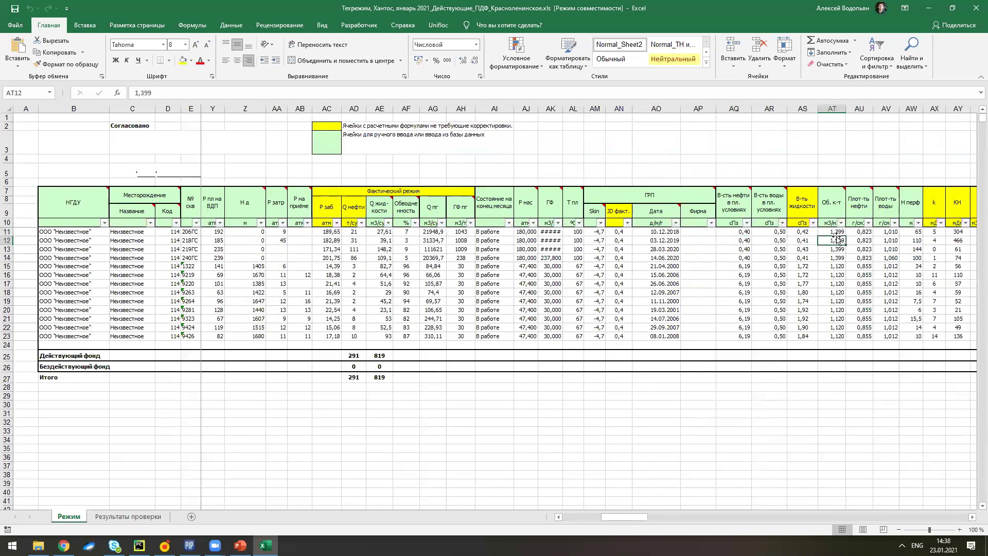
{"action": "left_click", "coordinate": [856, 231]}
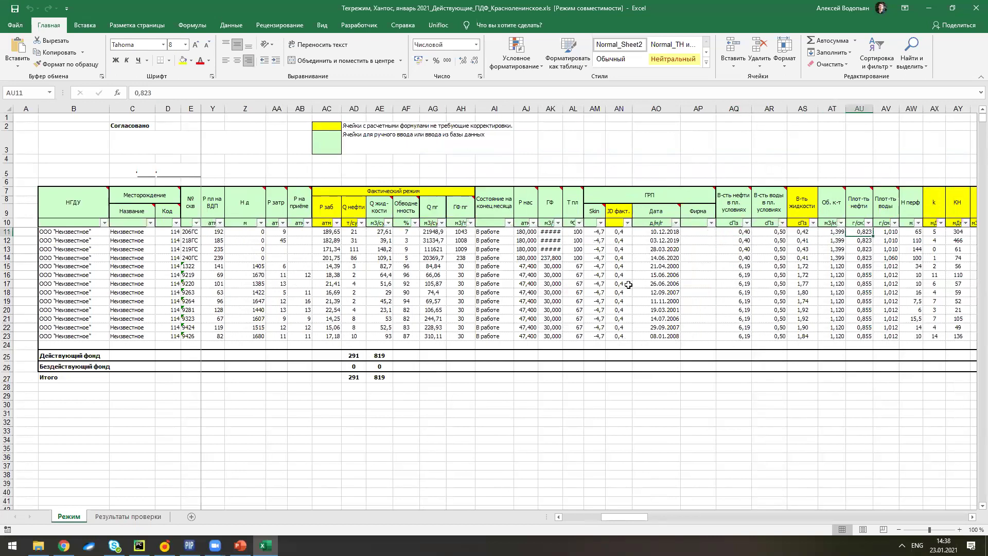
{"action": "scroll", "coordinate": [398, 293], "scroll_direction": "left", "scroll_amount": 7}
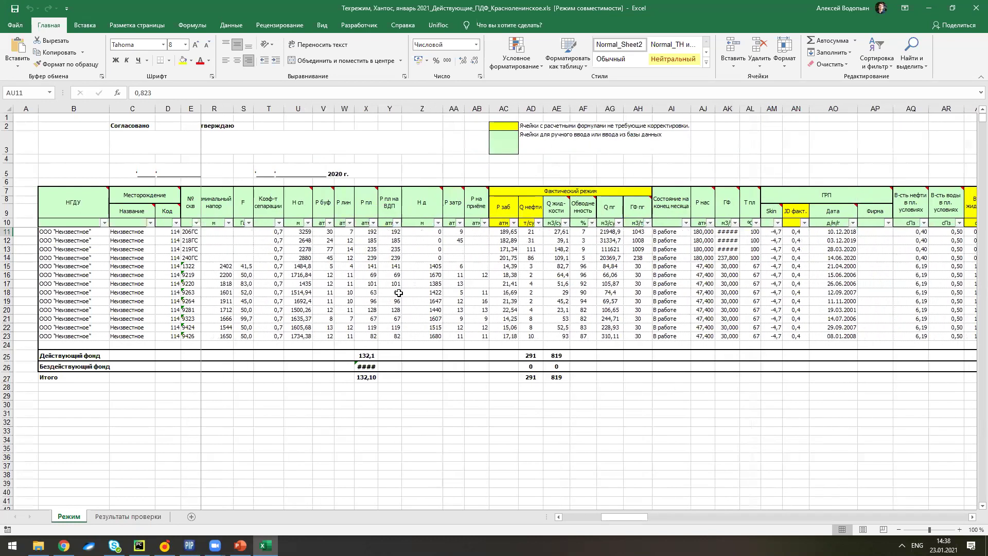
Examine the СЭ column for the flowing wells and review the parameters of the last one in row 14.
{"action": "scroll", "coordinate": [399, 293], "scroll_direction": "left", "scroll_amount": 6}
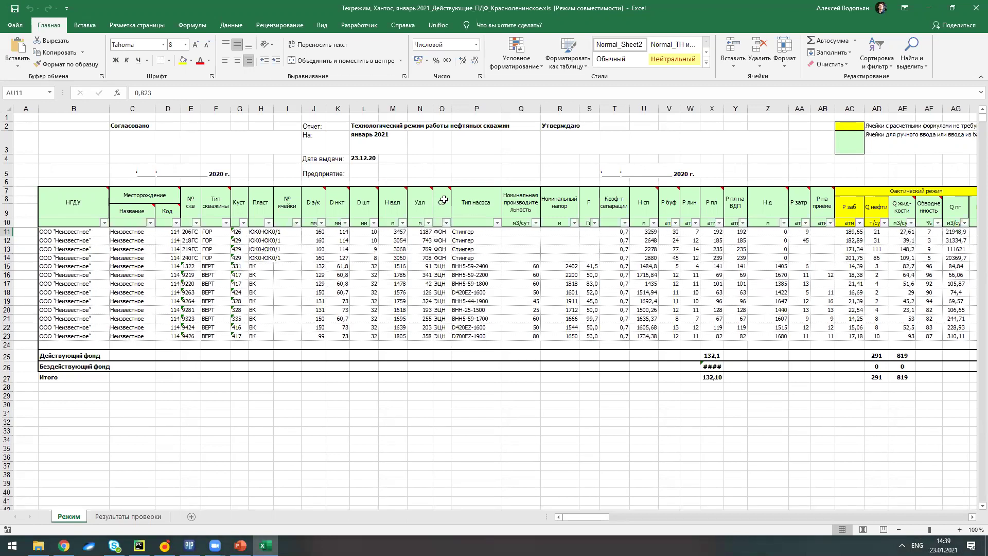
{"action": "left_click", "coordinate": [441, 113]}
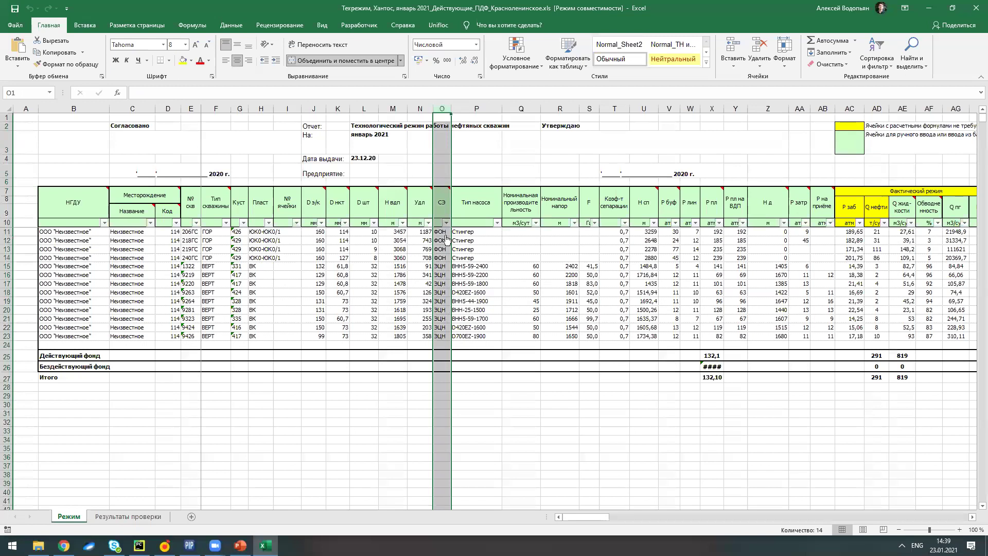
{"action": "left_click_drag", "start_coordinate": [440, 230], "coordinate": [442, 340]}
{"action": "left_click", "coordinate": [441, 257]}
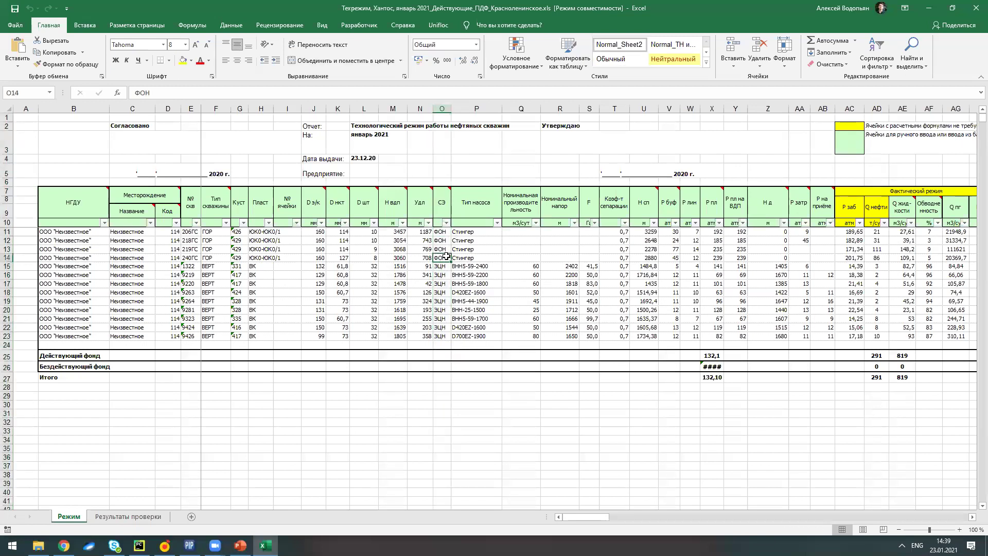
{"action": "left_click", "coordinate": [6, 258]}
{"action": "scroll", "coordinate": [456, 261], "scroll_direction": "right", "scroll_amount": 4}
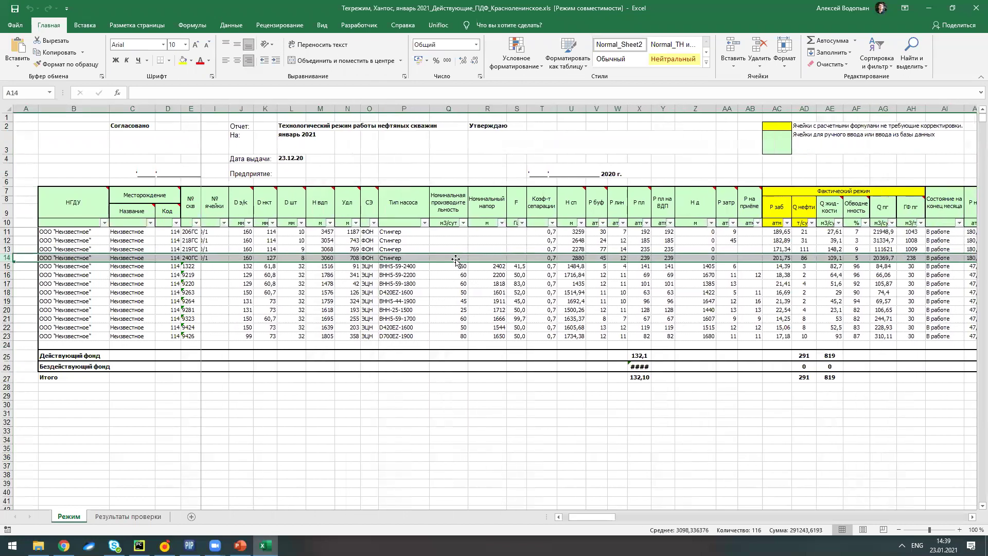
{"action": "scroll", "coordinate": [455, 262], "scroll_direction": "right", "scroll_amount": 5}
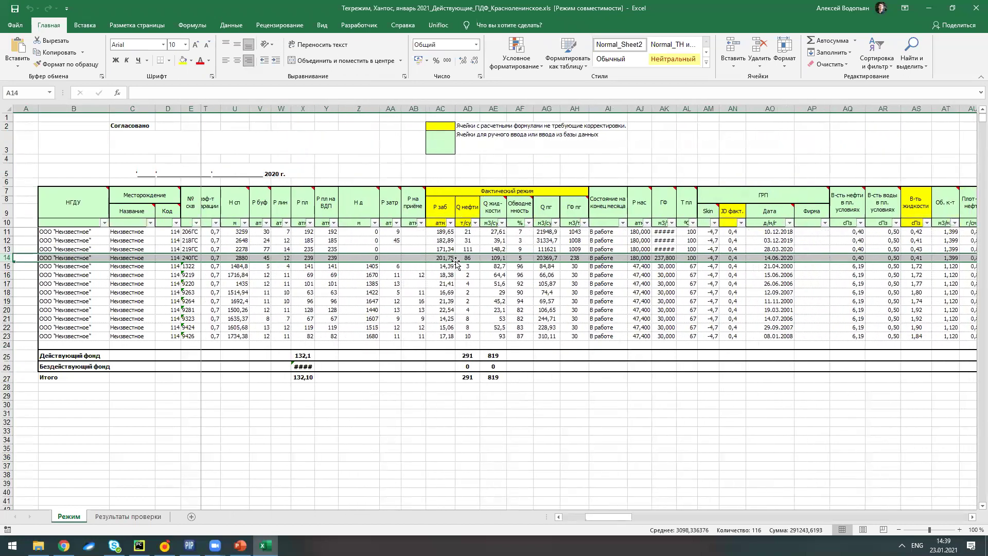
{"action": "scroll", "coordinate": [456, 261], "scroll_direction": "left", "scroll_amount": 3}
{"action": "scroll", "coordinate": [456, 263], "scroll_direction": "left", "scroll_amount": 5}
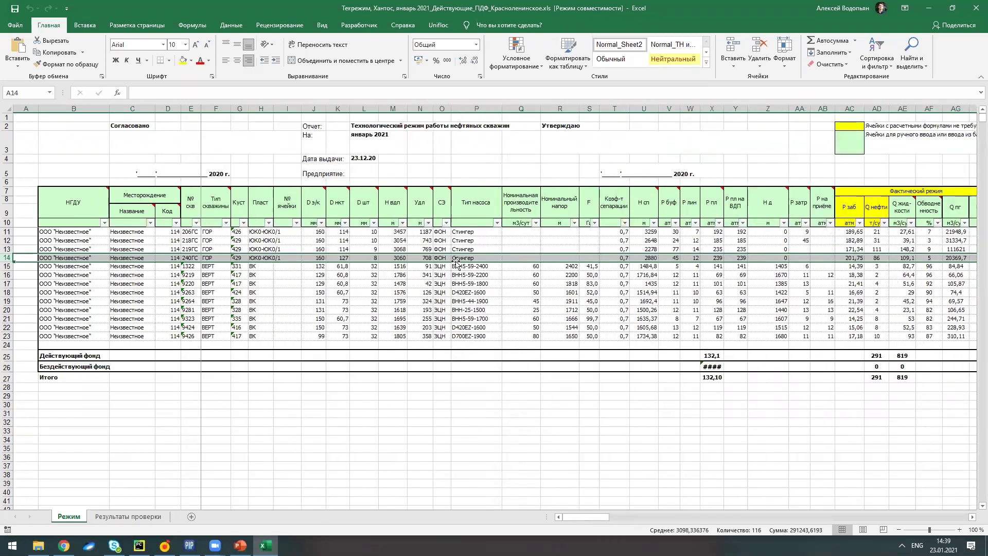
Insert a new blank worksheet right after the Режим sheet and make it the active sheet.
{"action": "left_click", "coordinate": [191, 517]}
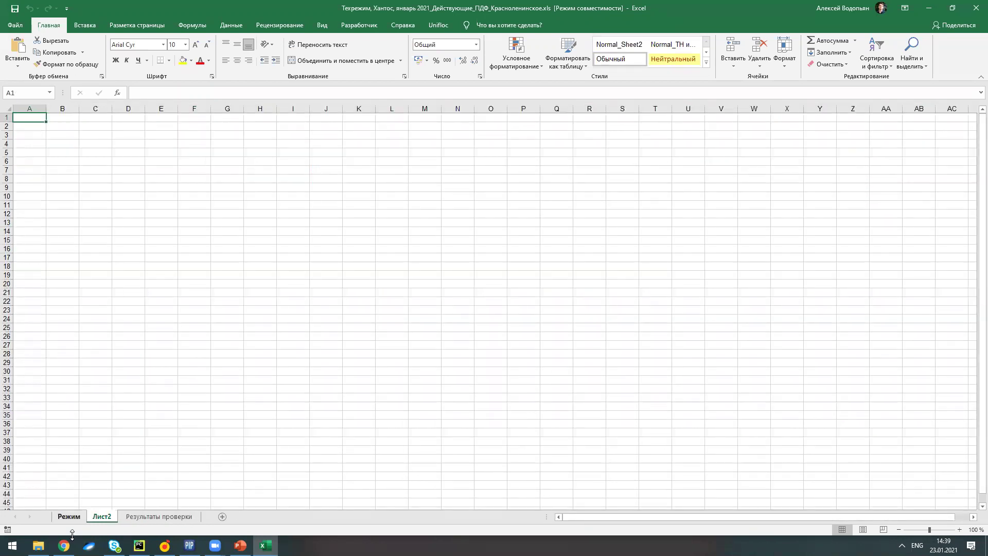
{"action": "left_click", "coordinate": [69, 516]}
{"action": "left_click", "coordinate": [90, 520]}
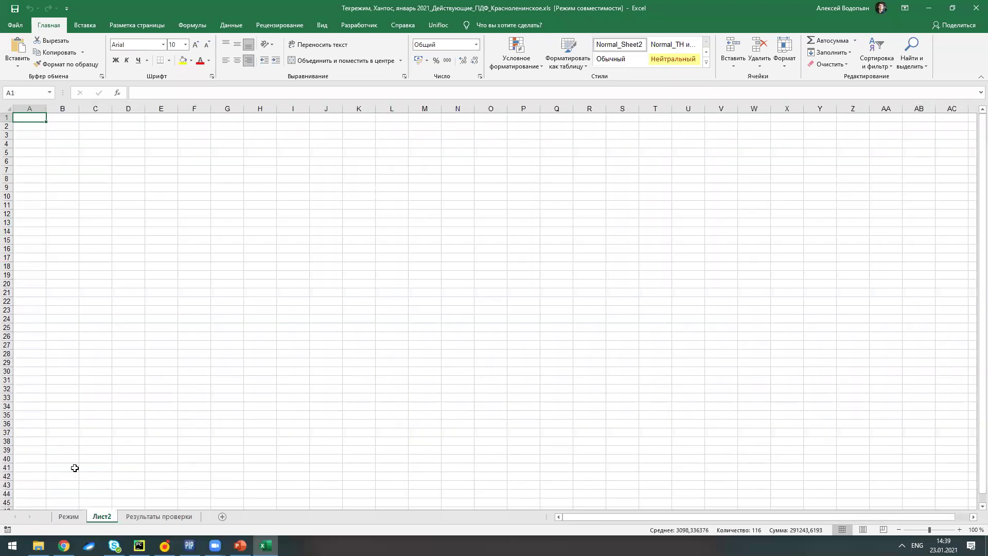
Start an MF_p_pipeline_atma formula in cell D5 of the new sheet and open its function arguments.
{"action": "left_click", "coordinate": [182, 94]}
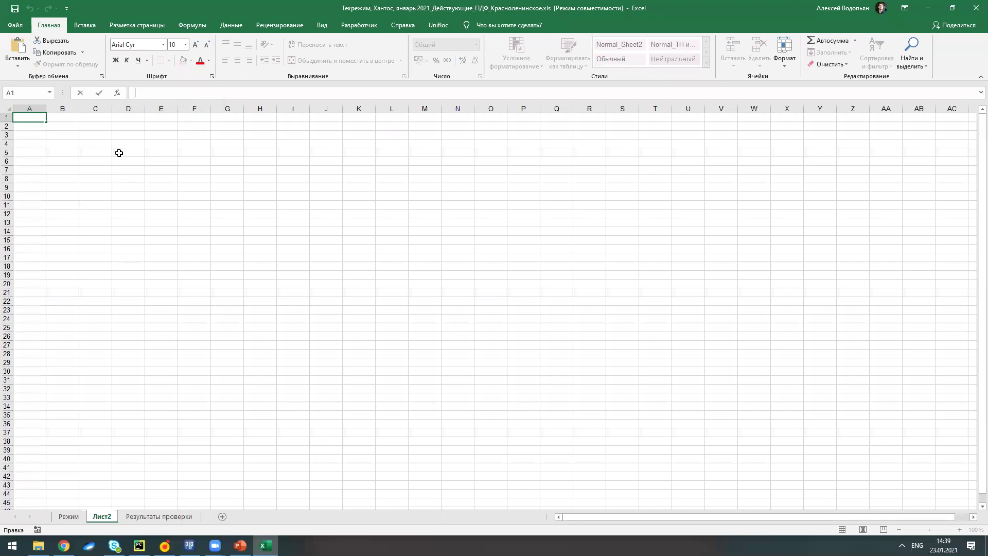
{"action": "left_click", "coordinate": [119, 153]}
{"action": "left_click", "coordinate": [158, 92]}
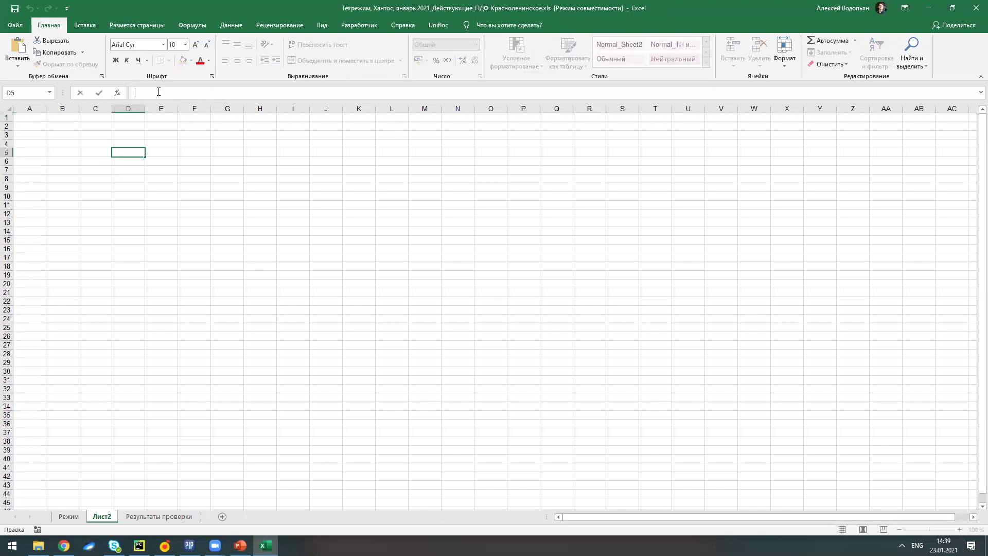
{"action": "type", "text": "="}
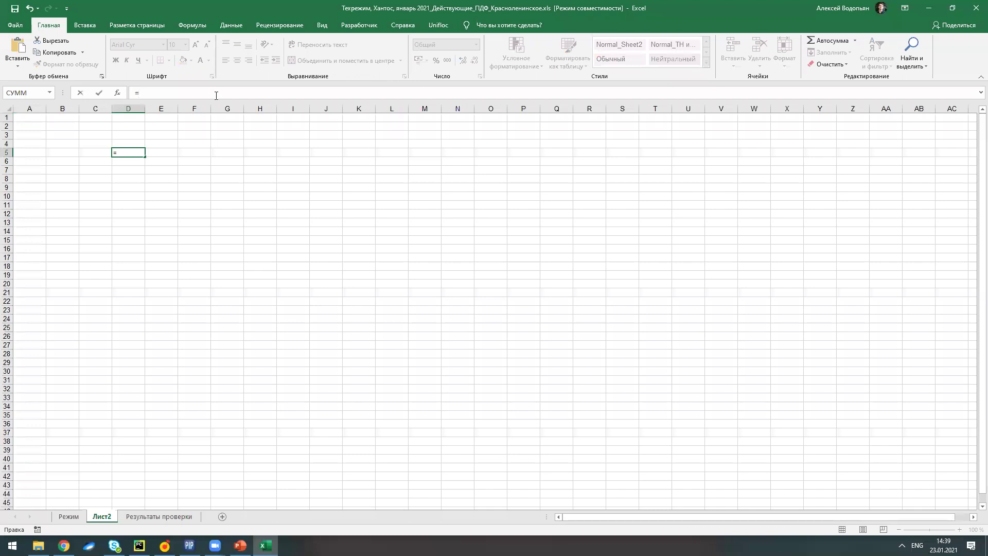
{"action": "type", "text": "MF"}
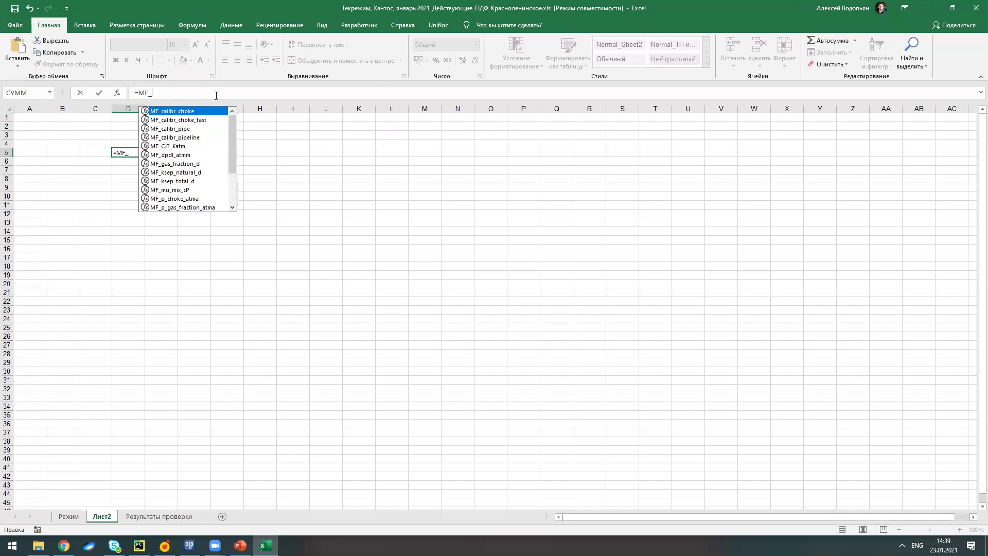
{"action": "type", "text": "_gf"}
{"action": "key", "text": "BackSpace"}
{"action": "key", "text": "BackSpace"}
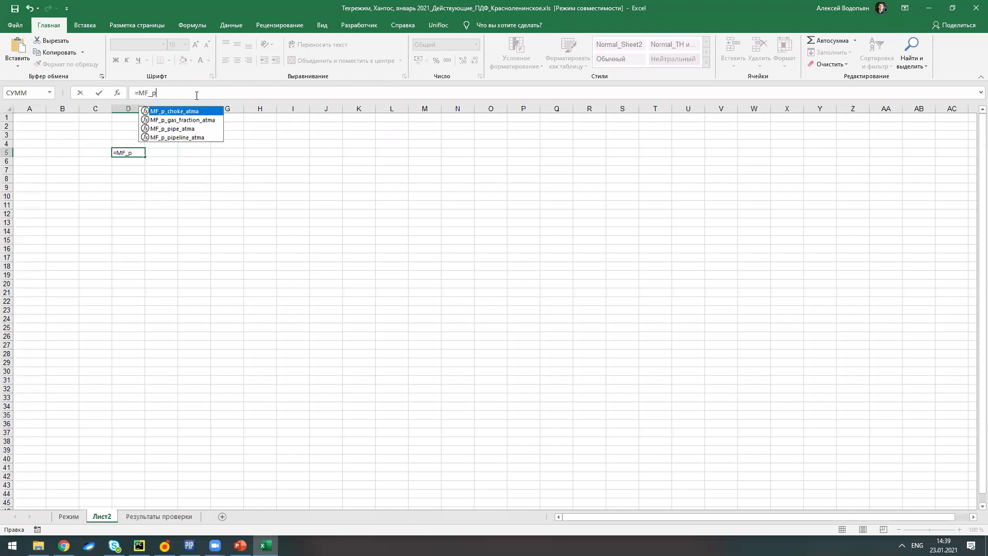
{"action": "type", "text": "o"}
{"action": "key", "text": "BackSpace"}
{"action": "type", "text": "pi"}
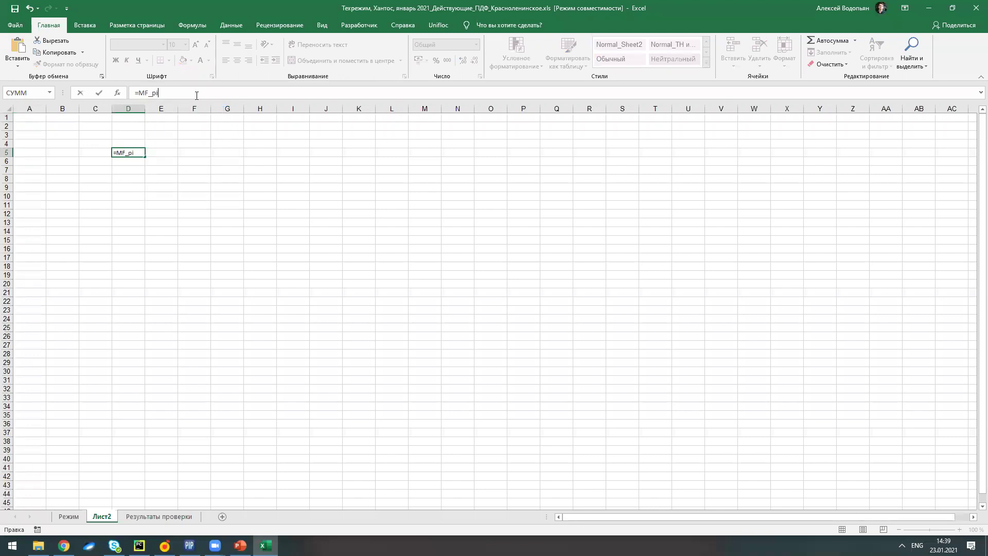
{"action": "key", "text": "BackSpace"}
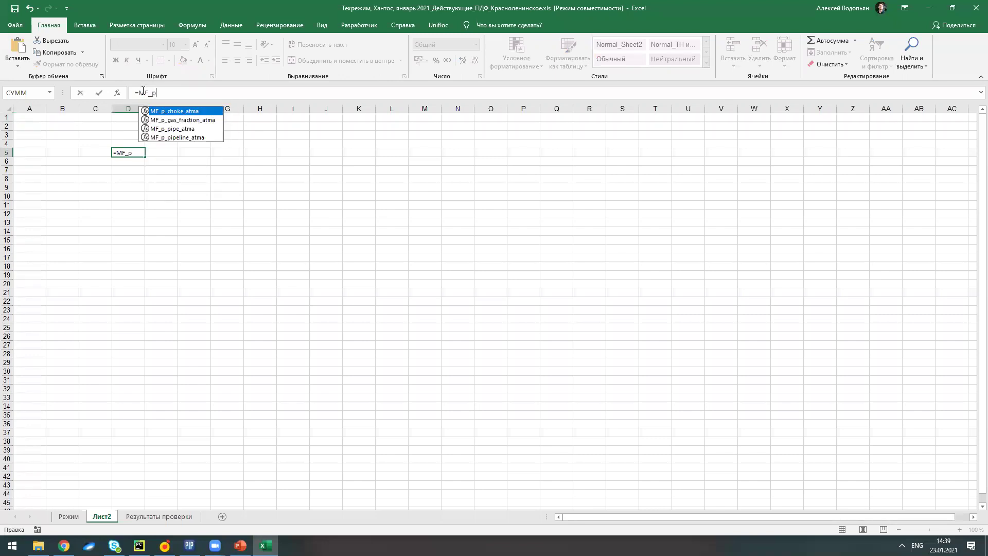
{"action": "double_click", "coordinate": [177, 137]}
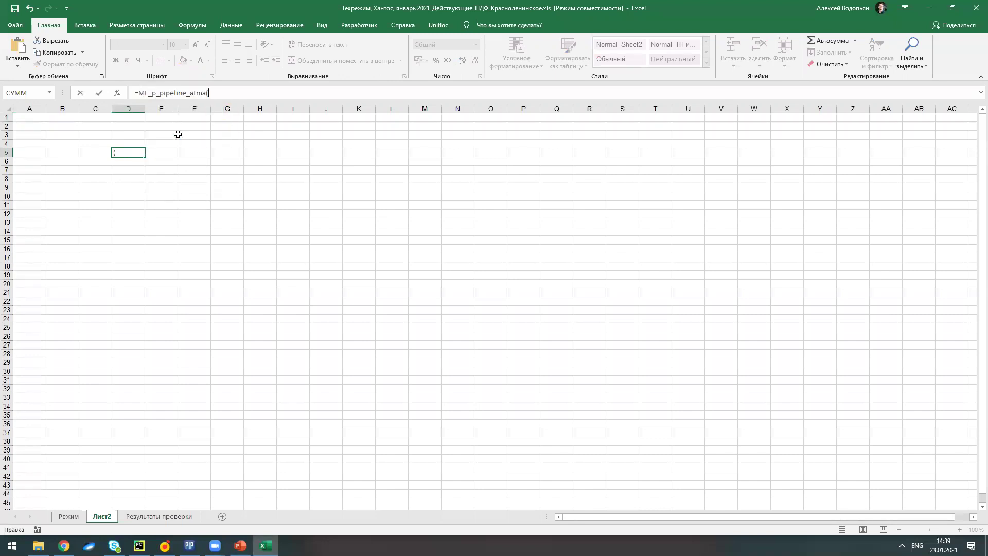
{"action": "left_click", "coordinate": [115, 94]}
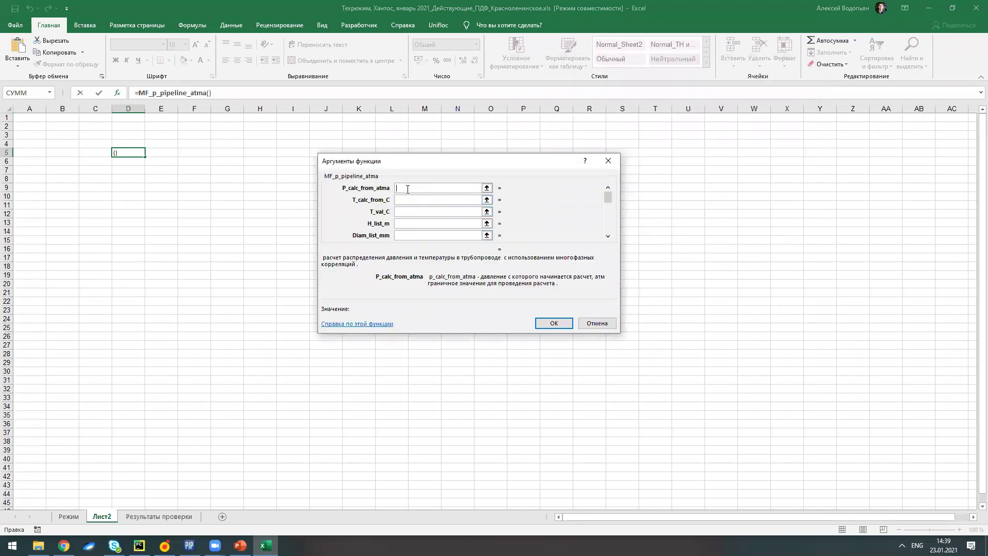
Read the MF_p_pipeline_atma argument descriptions for pressure, temperatures, trajectory, diameter, liquid rate and water cut.
{"action": "left_click", "coordinate": [399, 199]}
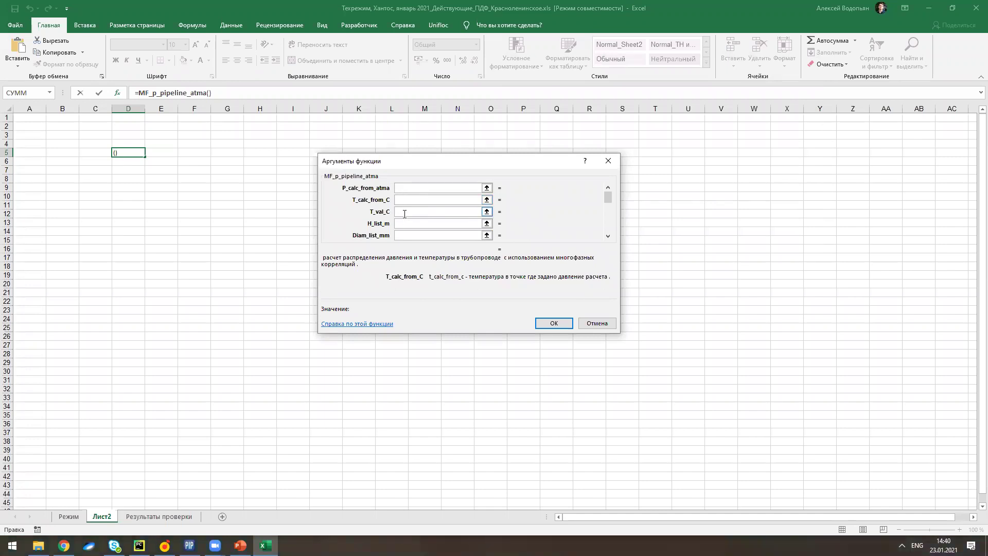
{"action": "left_click", "coordinate": [405, 214]}
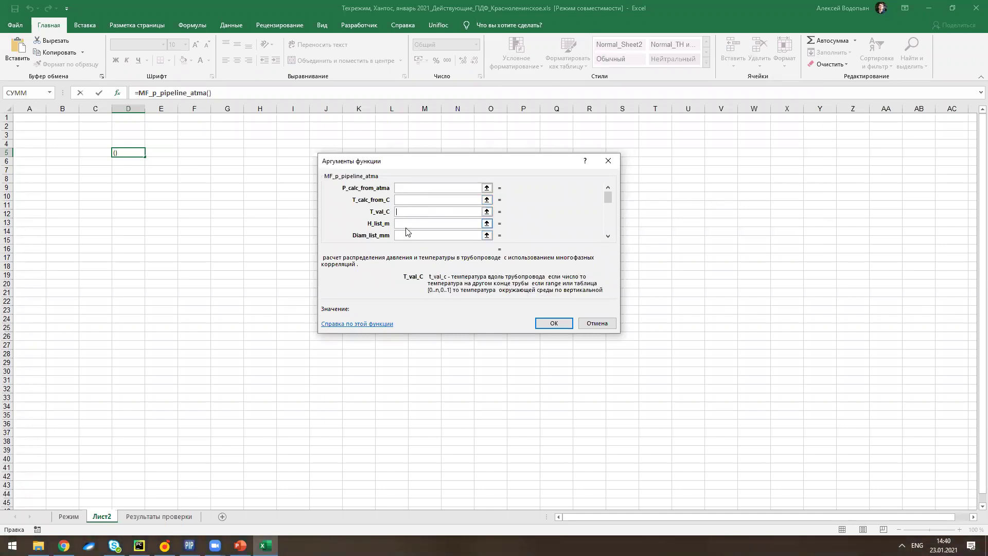
{"action": "left_click", "coordinate": [407, 224]}
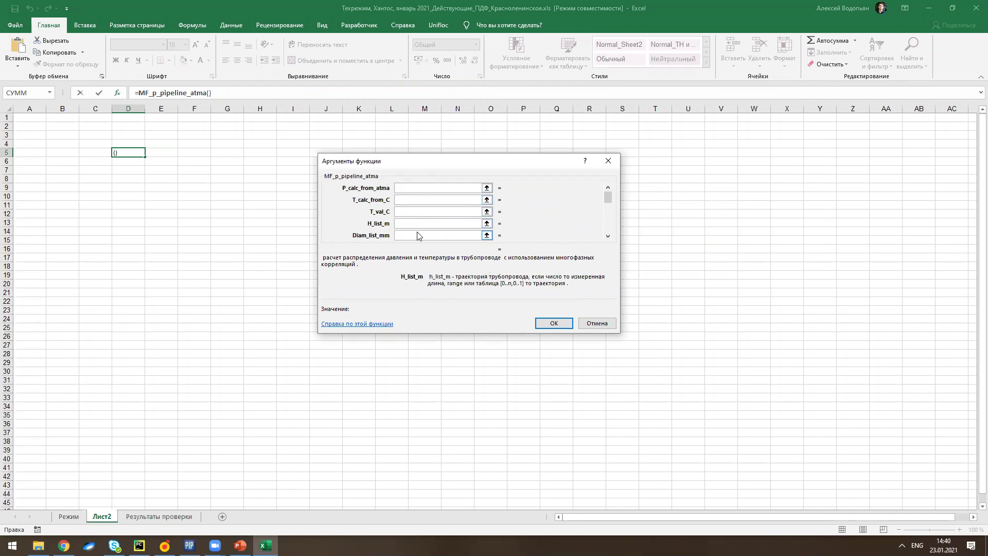
{"action": "left_click", "coordinate": [479, 234]}
{"action": "left_click", "coordinate": [608, 237]}
{"action": "left_click", "coordinate": [608, 237]}
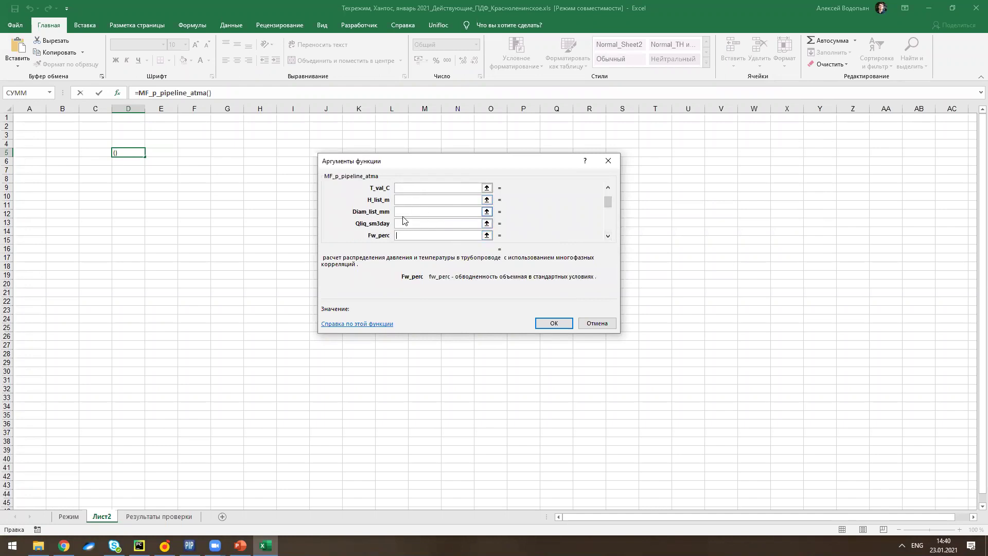
{"action": "left_click", "coordinate": [404, 213]}
{"action": "left_click", "coordinate": [402, 223]}
{"action": "left_click", "coordinate": [407, 236]}
Read the descriptions of the Str_PVT, Calc_flow_direction, Hydr_corr and C_calibr arguments.
{"action": "left_click", "coordinate": [607, 236]}
{"action": "left_click", "coordinate": [608, 236]}
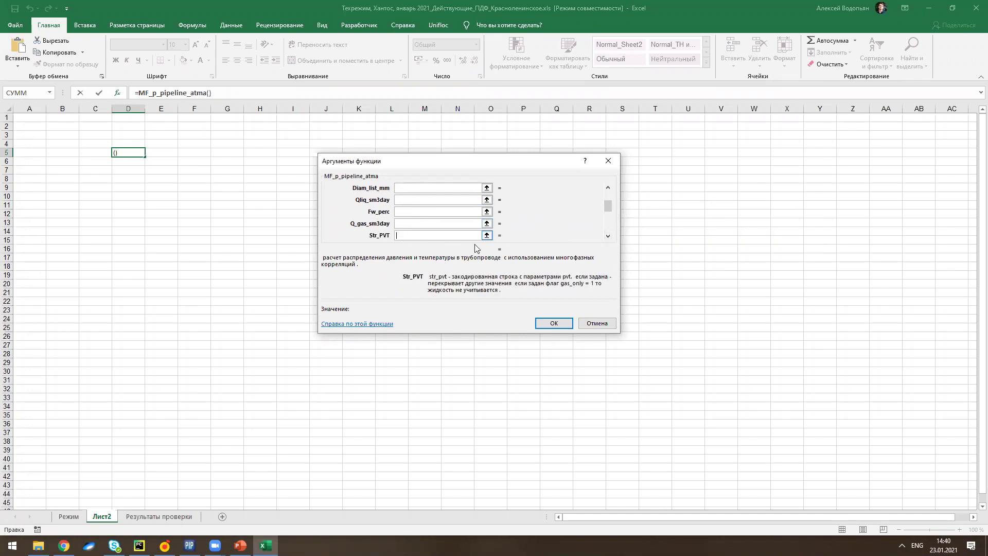
{"action": "left_click", "coordinate": [607, 236]}
{"action": "left_click", "coordinate": [608, 236]}
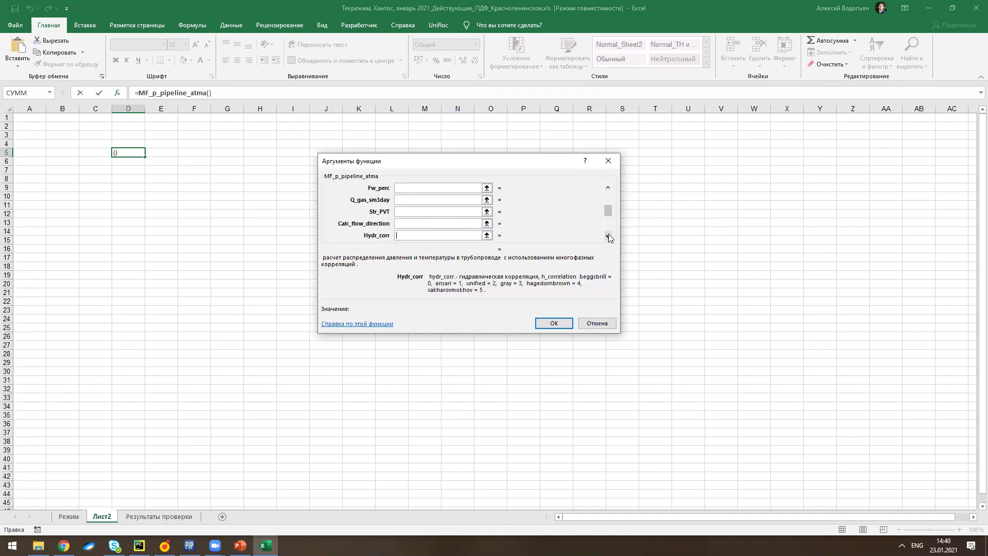
{"action": "left_click", "coordinate": [442, 226]}
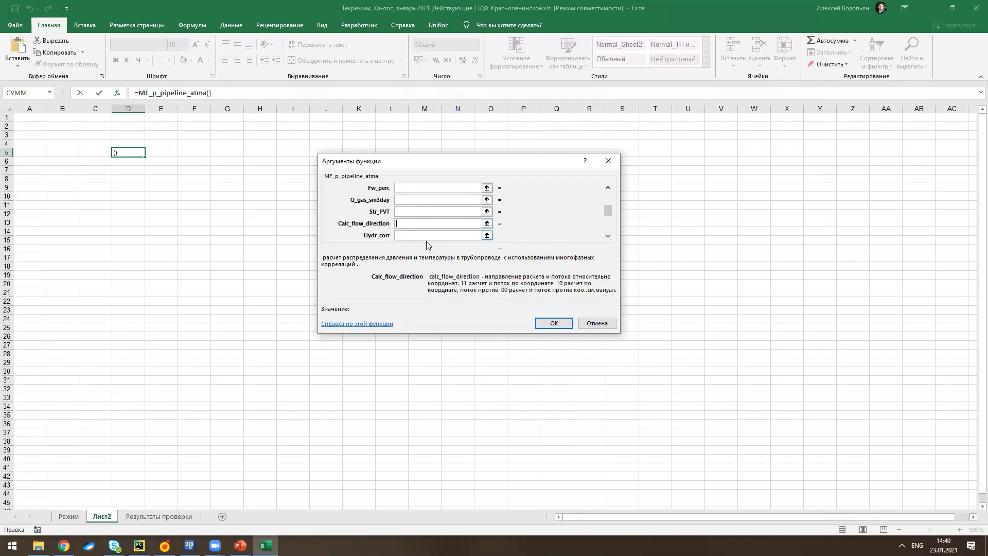
{"action": "left_click", "coordinate": [440, 235]}
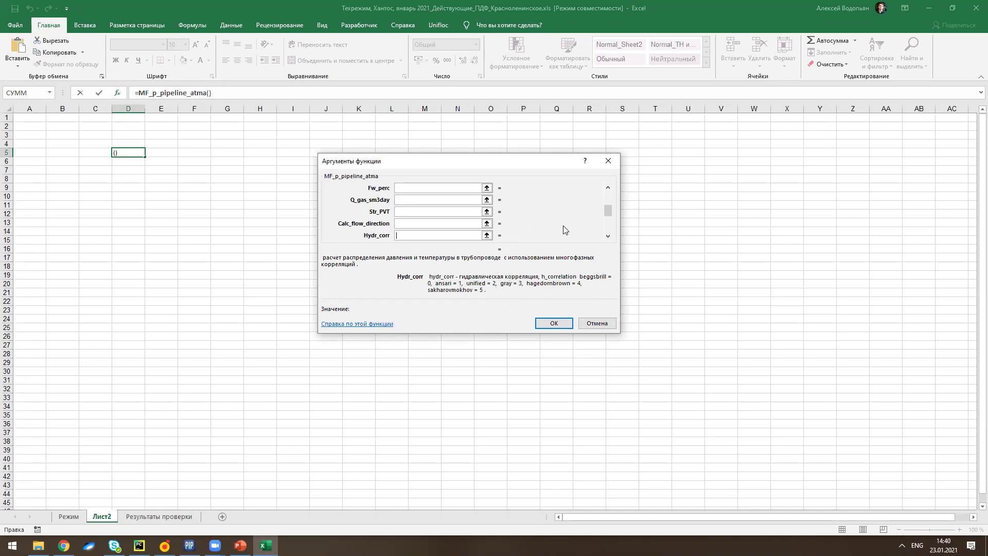
{"action": "left_click", "coordinate": [607, 237]}
{"action": "left_click", "coordinate": [607, 236]}
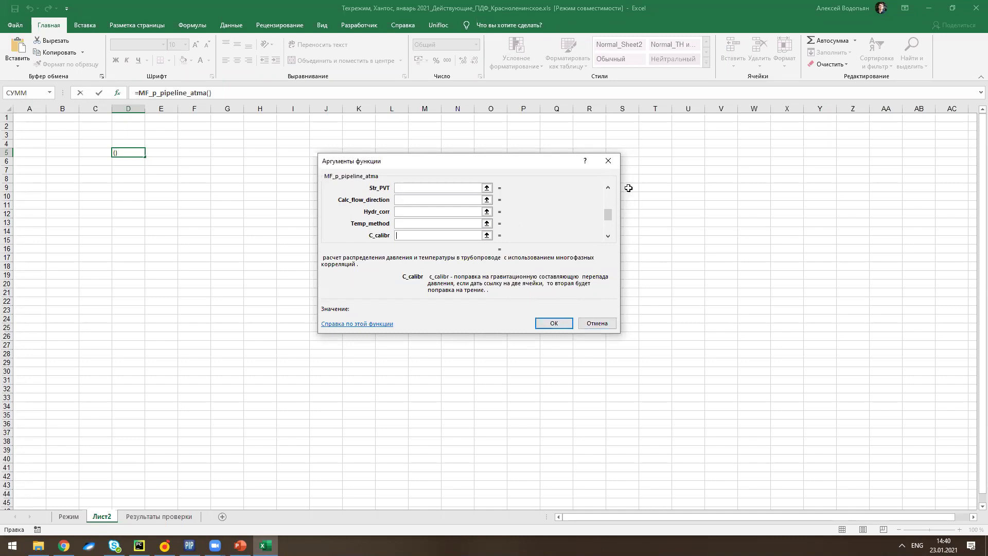
Return to the first arguments of MF_p_pipeline_atma and abandon the formula in D5.
{"action": "left_click", "coordinate": [608, 187]}
{"action": "left_click", "coordinate": [608, 187]}
{"action": "left_click", "coordinate": [607, 188]}
{"action": "left_click", "coordinate": [607, 187]}
{"action": "left_click", "coordinate": [608, 187]}
{"action": "left_click", "coordinate": [607, 187]}
{"action": "left_click", "coordinate": [607, 187]}
{"action": "left_click", "coordinate": [607, 187]}
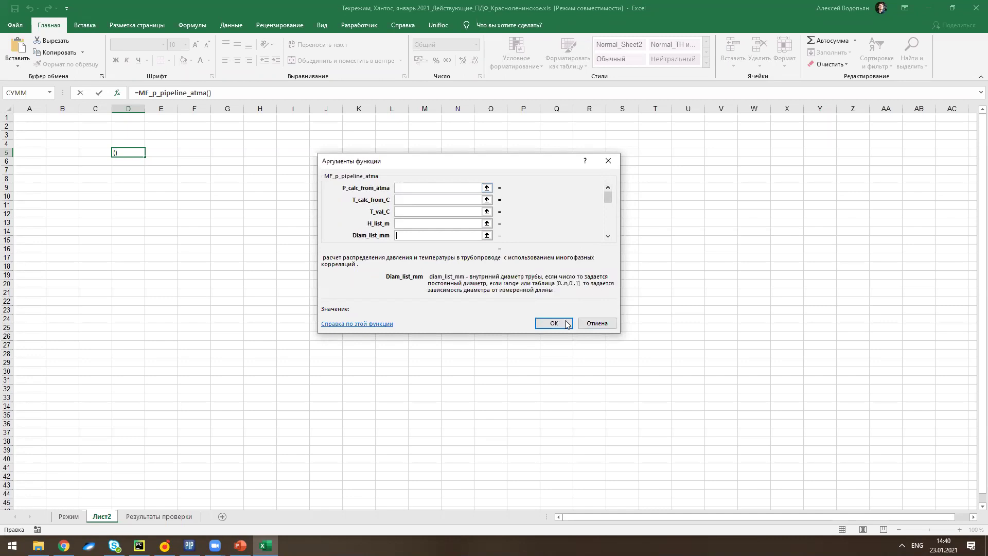
{"action": "left_click", "coordinate": [108, 127]}
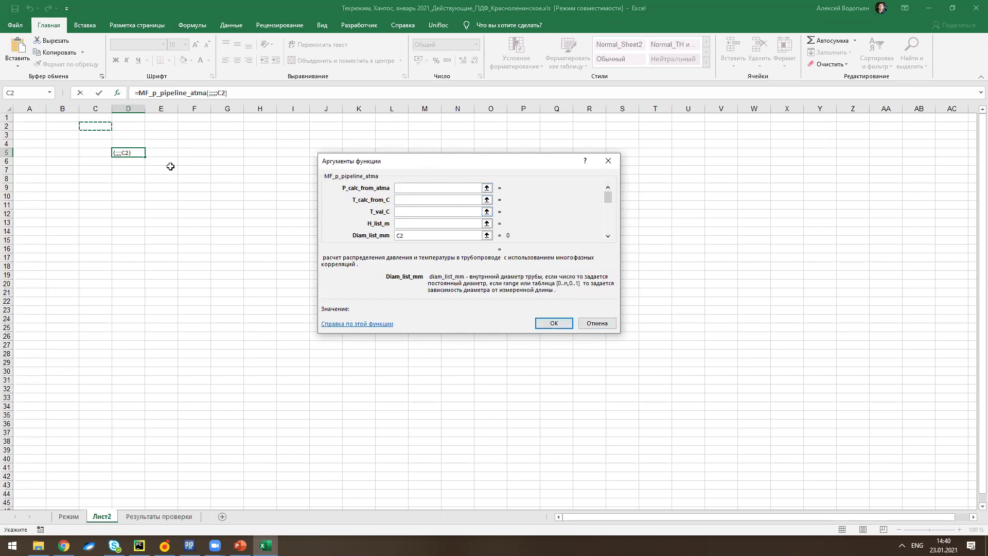
{"action": "key", "text": "Escape"}
Enter the heading PVT in cell A2 and the parameter label gamma_gas in A3.
{"action": "left_click", "coordinate": [33, 125]}
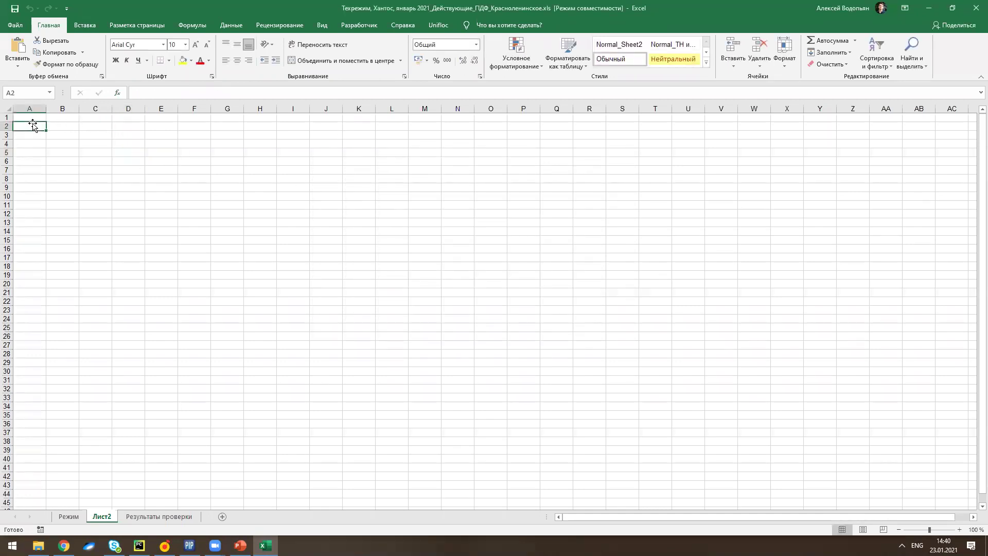
{"action": "type", "text": "PVT"}
{"action": "key", "text": "Return"}
{"action": "type", "text": "ga"}
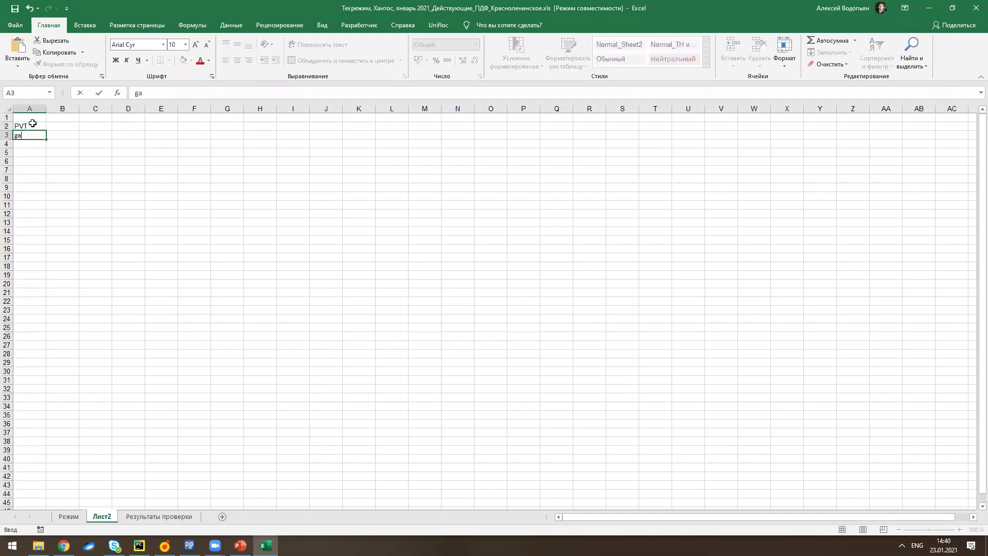
{"action": "type", "text": "mma_gas"}
{"action": "key", "text": "Return"}
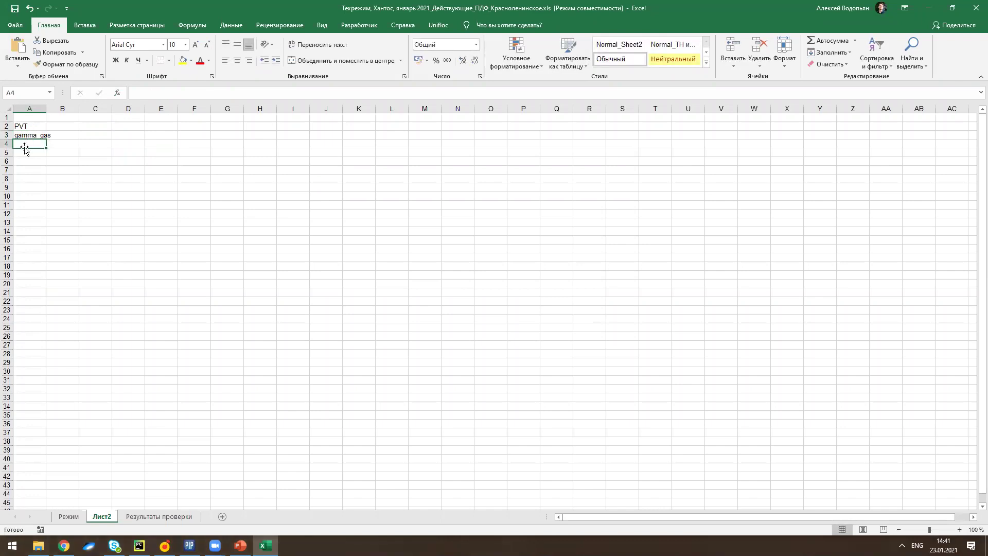
Add the parameter label gamma_oil in cell A4.
{"action": "type", "text": "gamma_"}
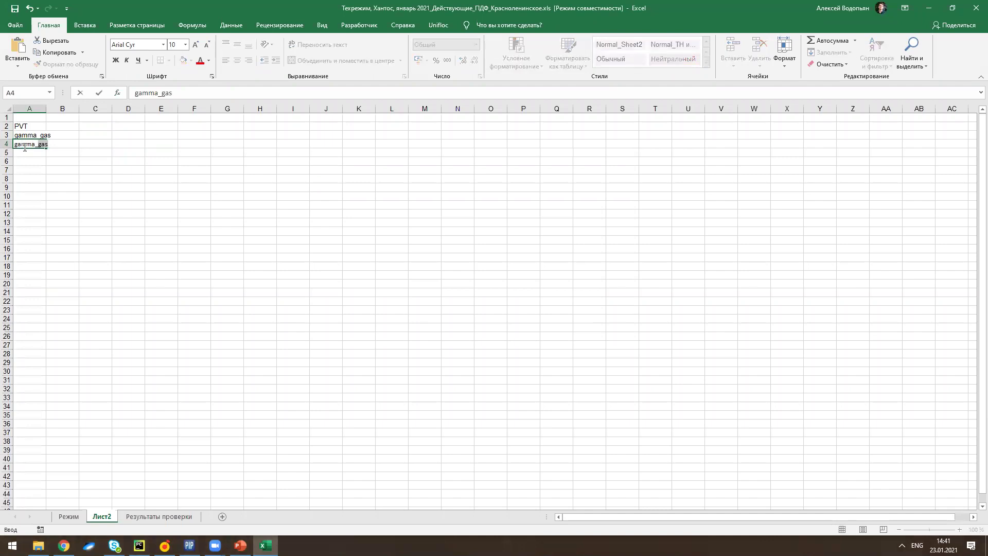
{"action": "type", "text": "oi"}
{"action": "key", "text": "Return"}
{"action": "left_click", "coordinate": [25, 145]}
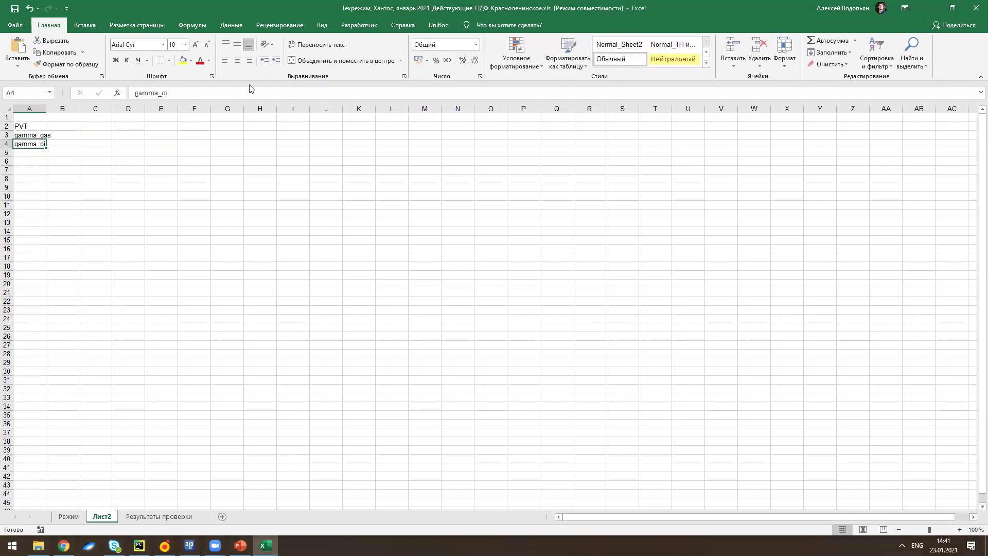
{"action": "left_click", "coordinate": [232, 92]}
{"action": "type", "text": "l"}
{"action": "key", "text": "Return"}
Add the labels gamma_water in A5 and rp in A6, and select the value cell beside gamma_gas.
{"action": "type", "text": "gamma_wate"}
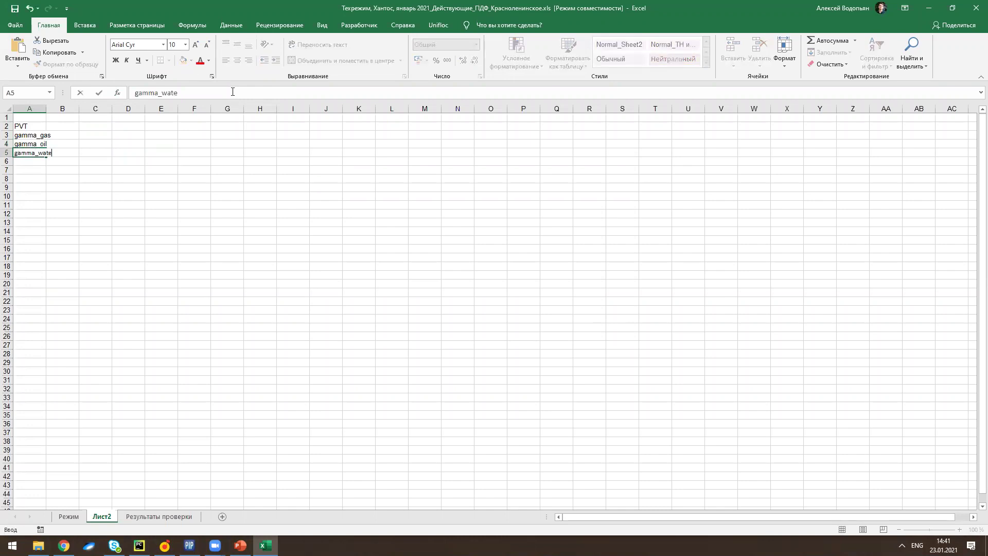
{"action": "type", "text": "r"}
{"action": "key", "text": "Return"}
{"action": "type", "text": "rp"}
{"action": "key", "text": "Return"}
{"action": "left_click", "coordinate": [60, 136]}
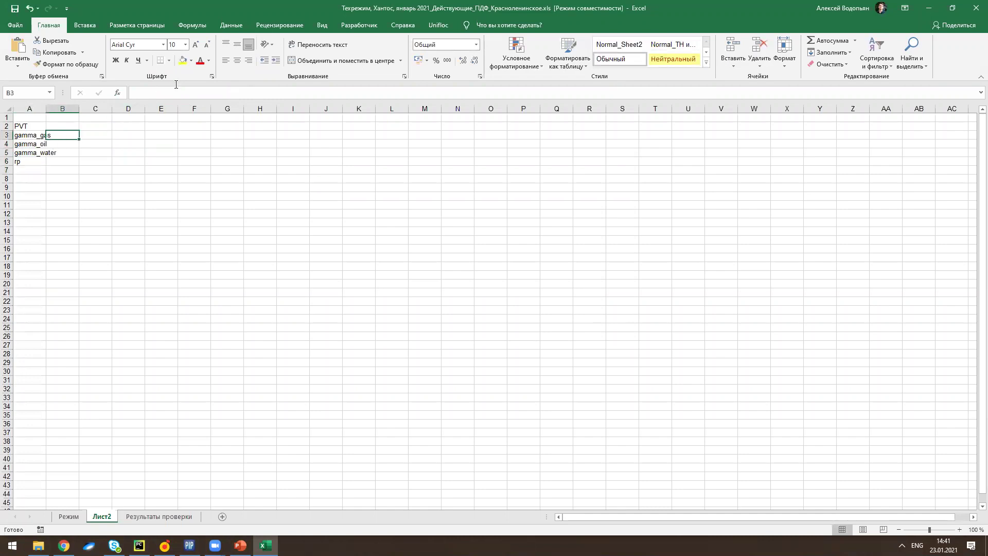
{"action": "left_click", "coordinate": [196, 90]}
{"action": "type", "text": "="}
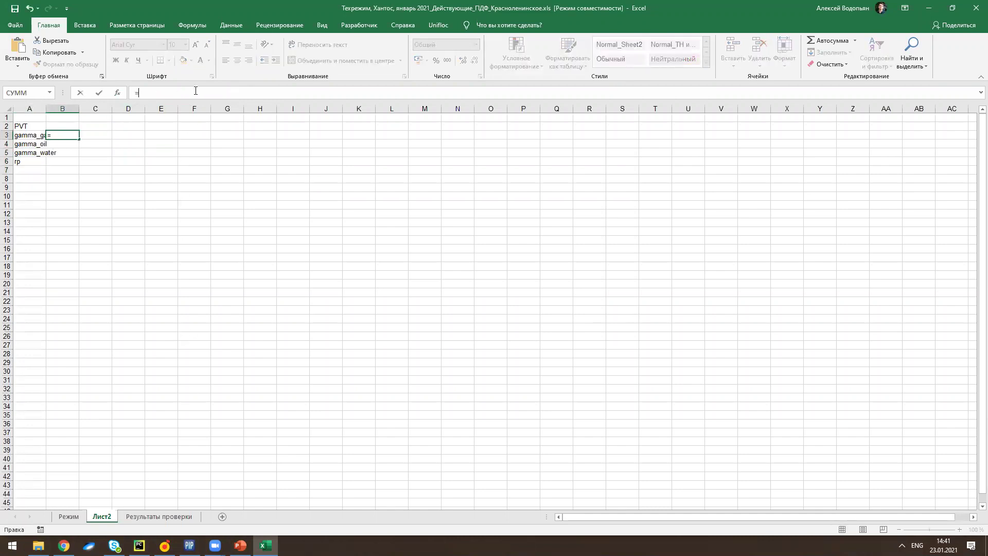
{"action": "left_click", "coordinate": [69, 516]}
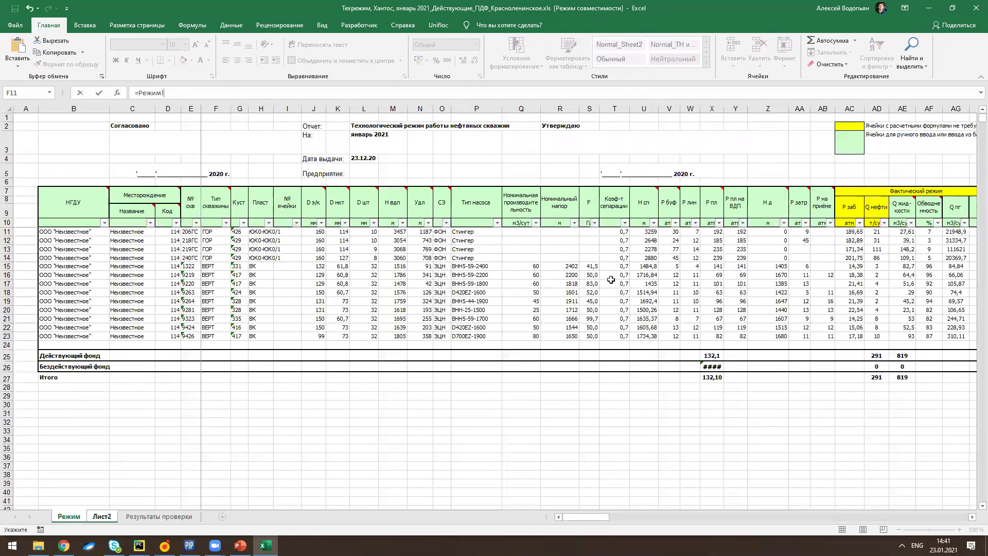
{"action": "scroll", "coordinate": [611, 279], "scroll_direction": "right", "scroll_amount": 5}
{"action": "scroll", "coordinate": [610, 279], "scroll_direction": "right", "scroll_amount": 10}
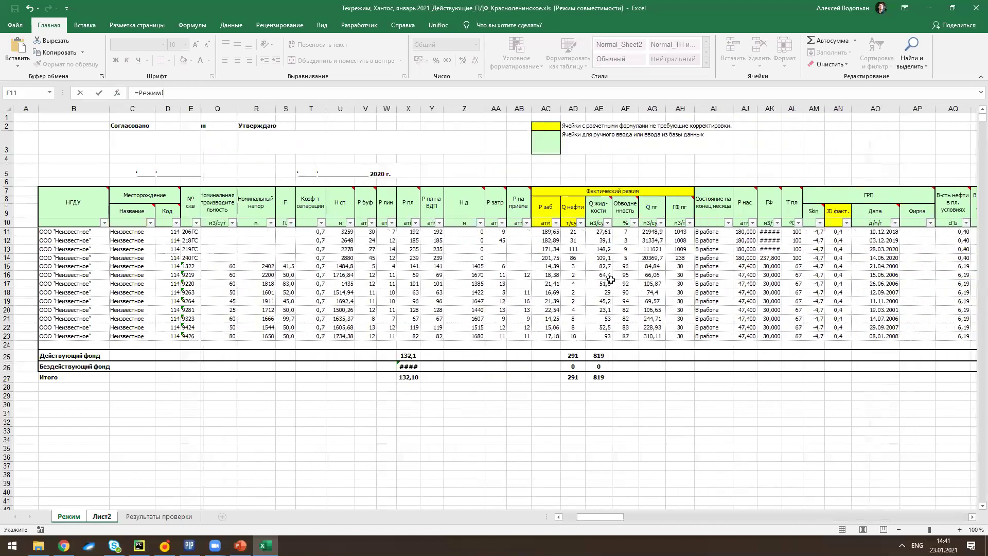
{"action": "scroll", "coordinate": [545, 277], "scroll_direction": "right", "scroll_amount": 4}
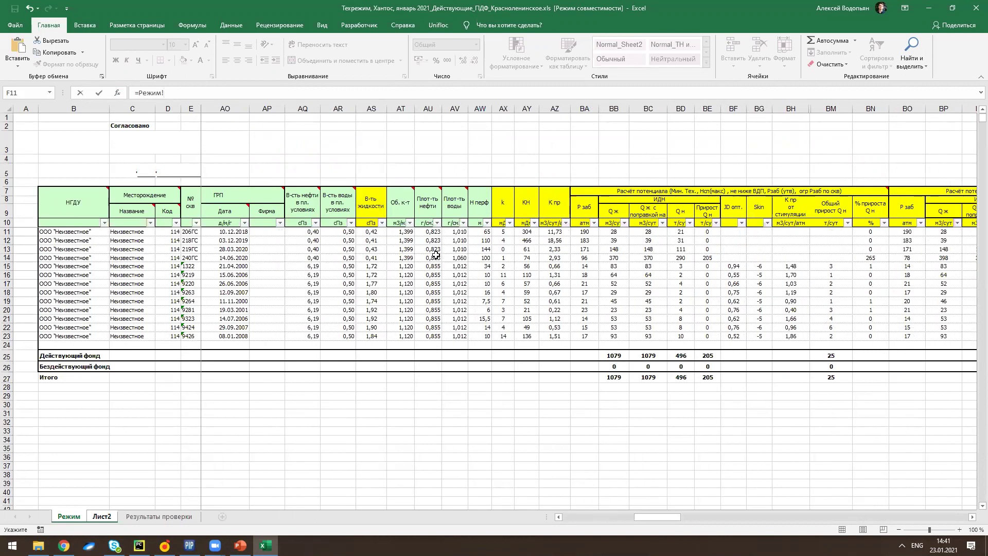
{"action": "mouse_move", "coordinate": [401, 215]}
{"action": "left_click", "coordinate": [102, 517]}
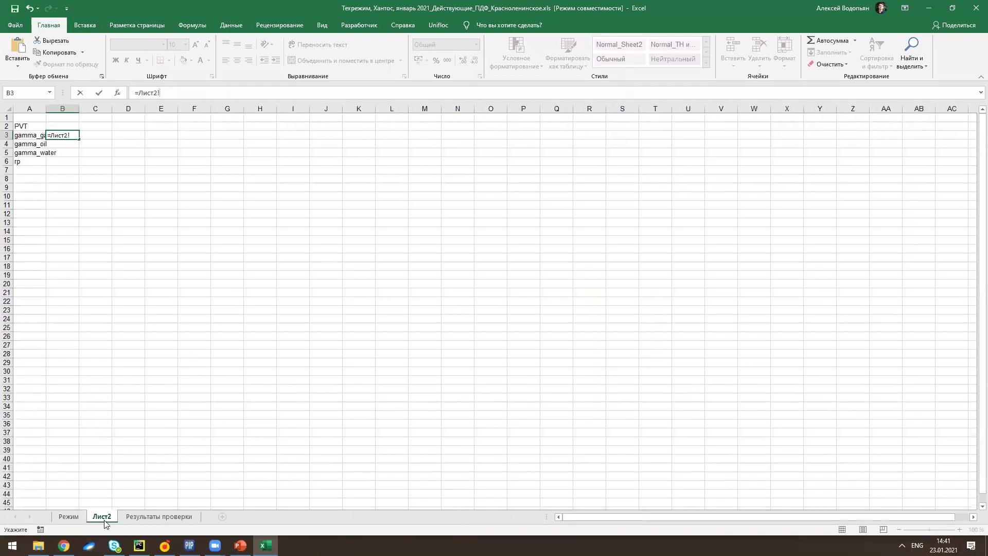
Replace the unfinished sheet reference in B3 with the gamma_gas value 0,7.
{"action": "key", "text": "BackSpace"}
{"action": "key", "text": "BackSpace"}
{"action": "key", "text": "BackSpace"}
{"action": "key", "text": "BackSpace"}
{"action": "key", "text": "BackSpace"}
{"action": "key", "text": "Return"}
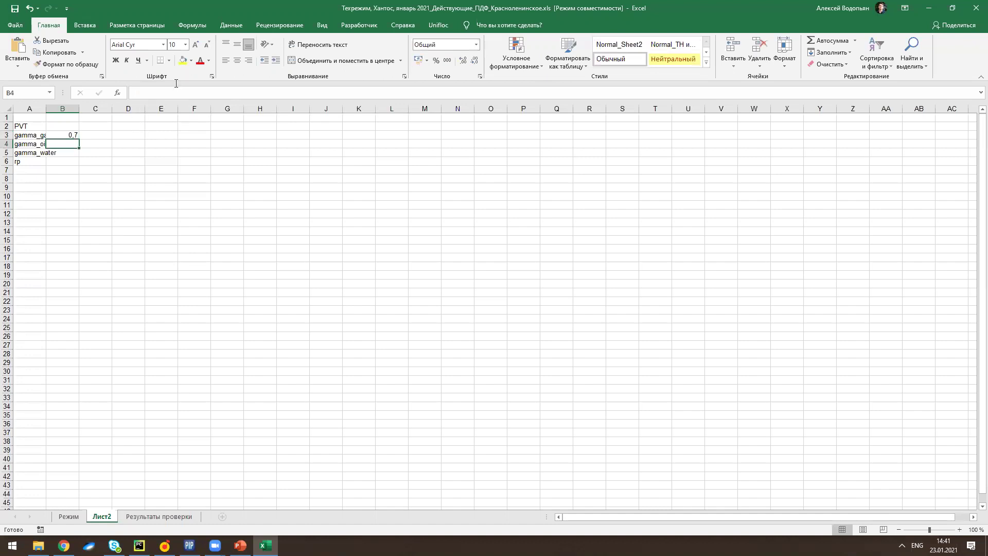
Link the gamma_oil value in B4 to the oil density in cell AU14 of the Режим sheet.
{"action": "type", "text": "="}
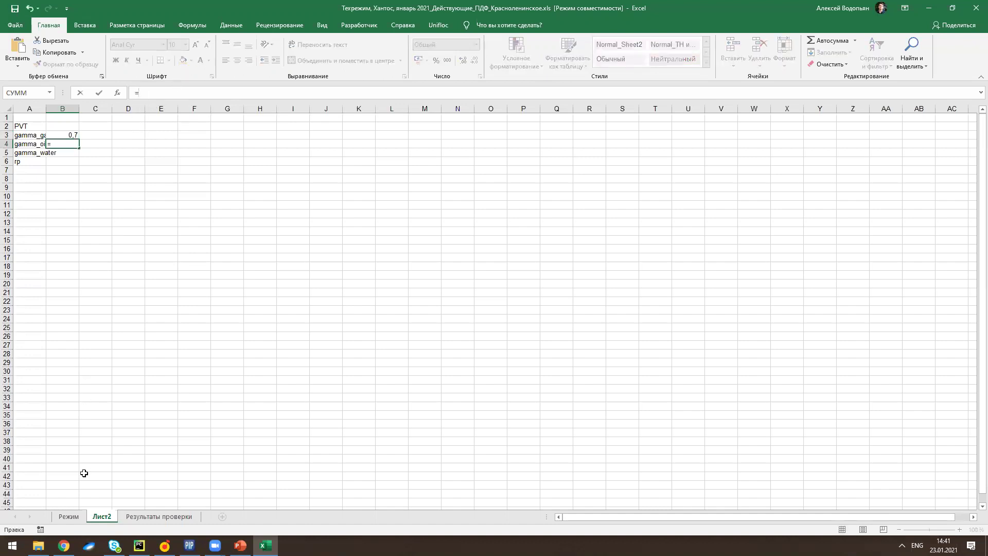
{"action": "left_click", "coordinate": [69, 516]}
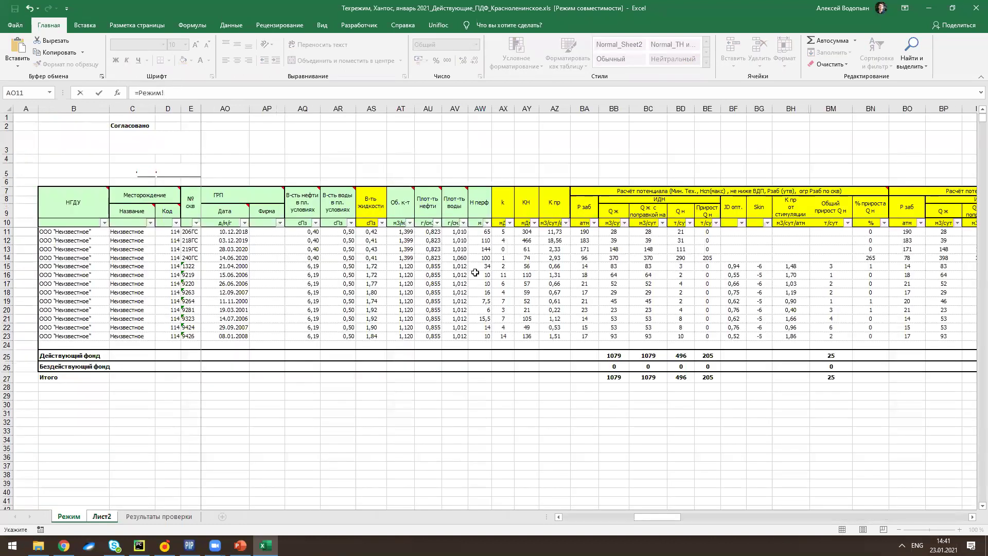
{"action": "left_click", "coordinate": [459, 256]}
{"action": "left_click", "coordinate": [433, 257]}
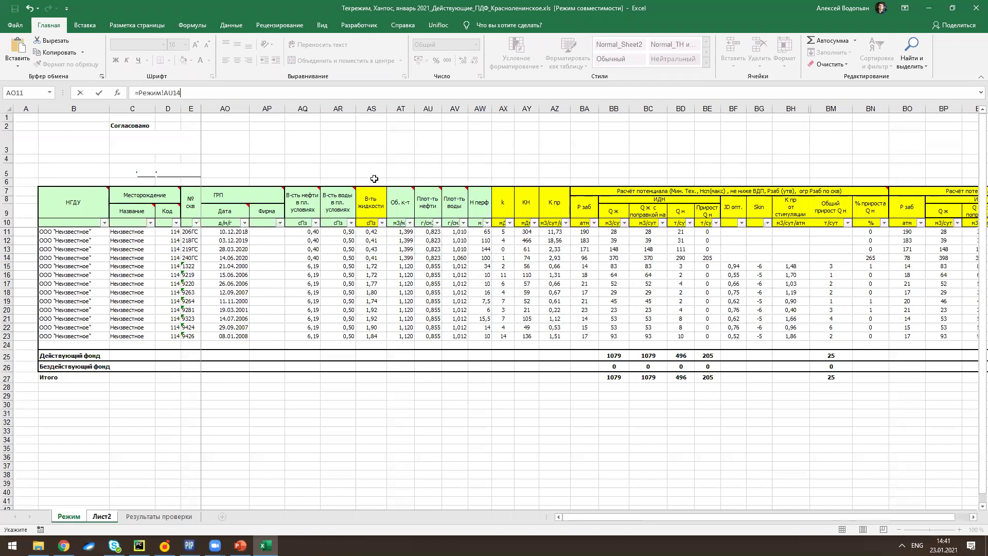
{"action": "key", "text": "Escape"}
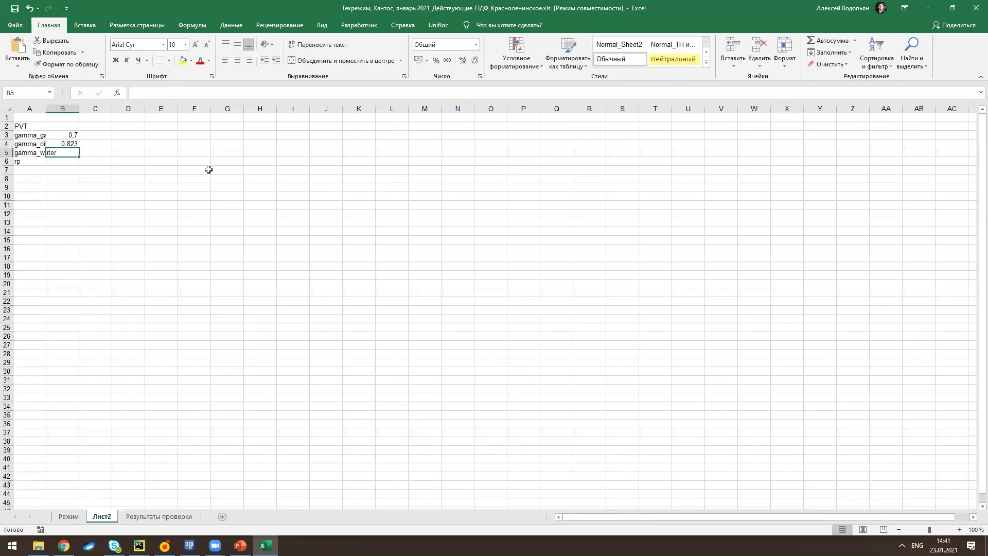
Link the gamma_water value in B5 to the water density in cell AV14 of the Режим sheet.
{"action": "left_click", "coordinate": [162, 94]}
{"action": "type", "text": "="}
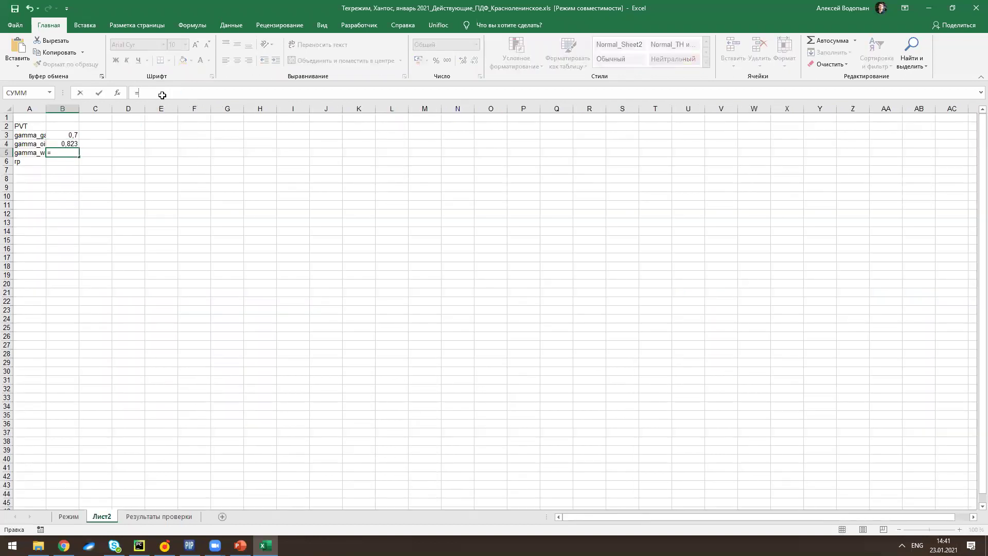
{"action": "left_click", "coordinate": [78, 517]}
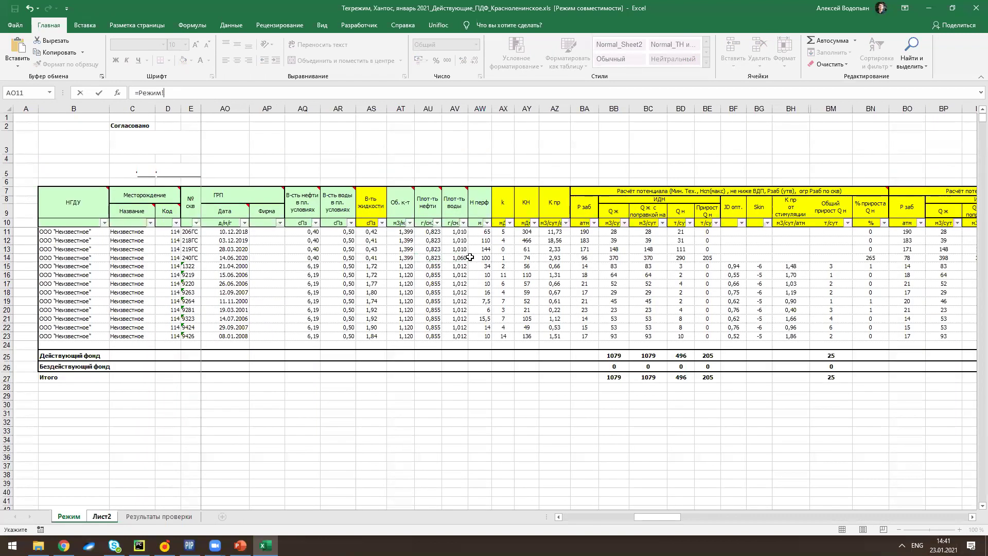
{"action": "left_click", "coordinate": [461, 257]}
{"action": "key", "text": "Return"}
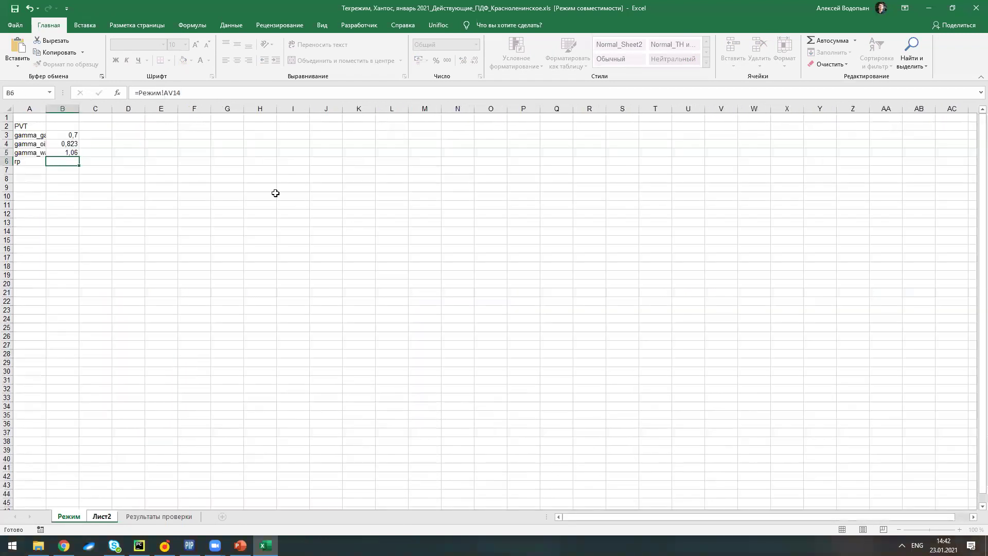
Link the rp value in B6 to the gas factor in cell AK14 of the Режим sheet.
{"action": "left_click", "coordinate": [242, 96]}
{"action": "type", "text": "="}
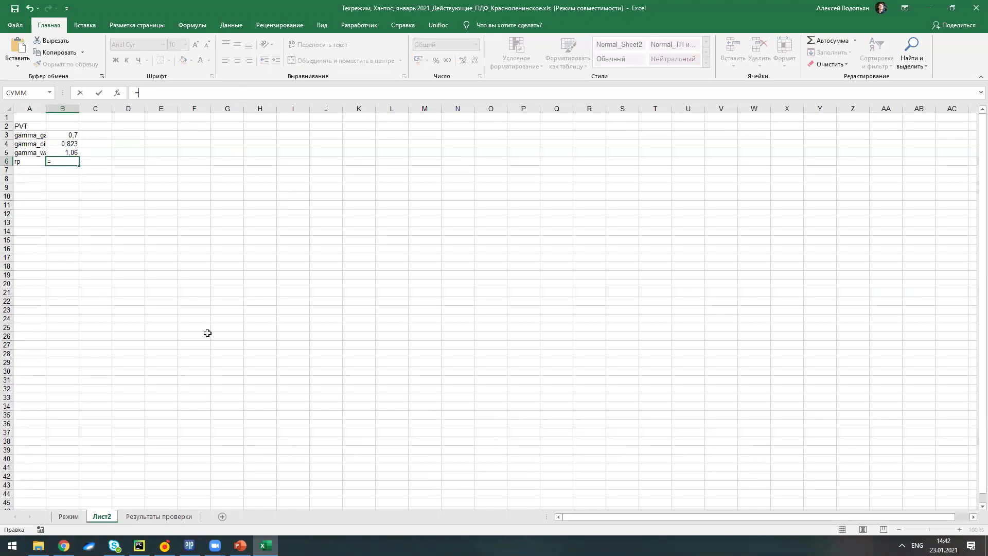
{"action": "left_click", "coordinate": [80, 513]}
{"action": "scroll", "coordinate": [348, 328], "scroll_direction": "left", "scroll_amount": 5}
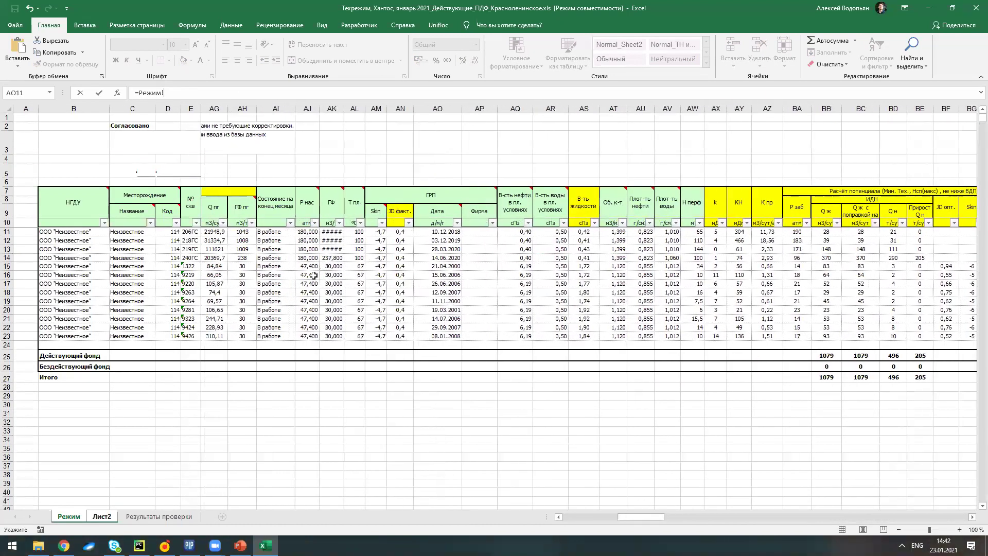
{"action": "scroll", "coordinate": [313, 275], "scroll_direction": "left", "scroll_amount": 2}
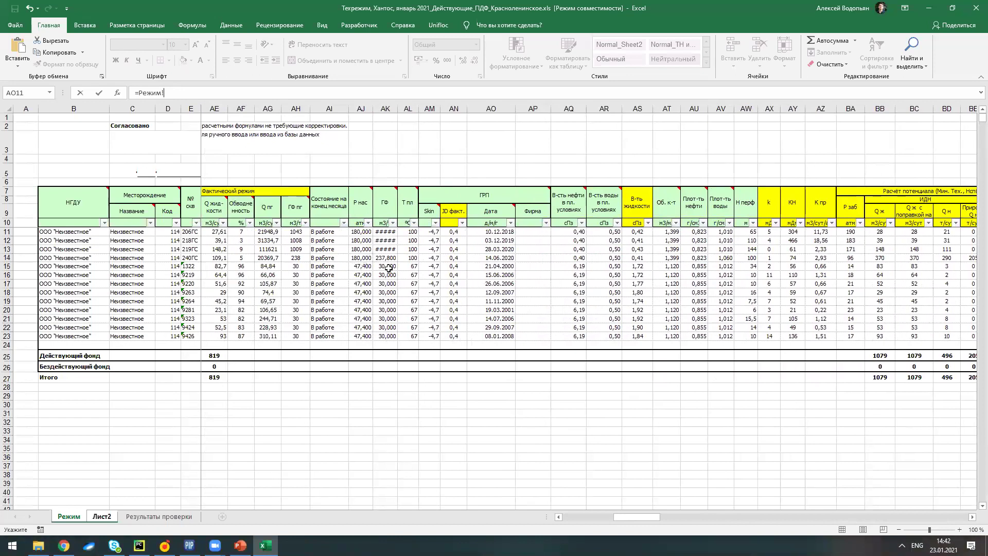
{"action": "left_click", "coordinate": [386, 258]}
{"action": "key", "text": "Return"}
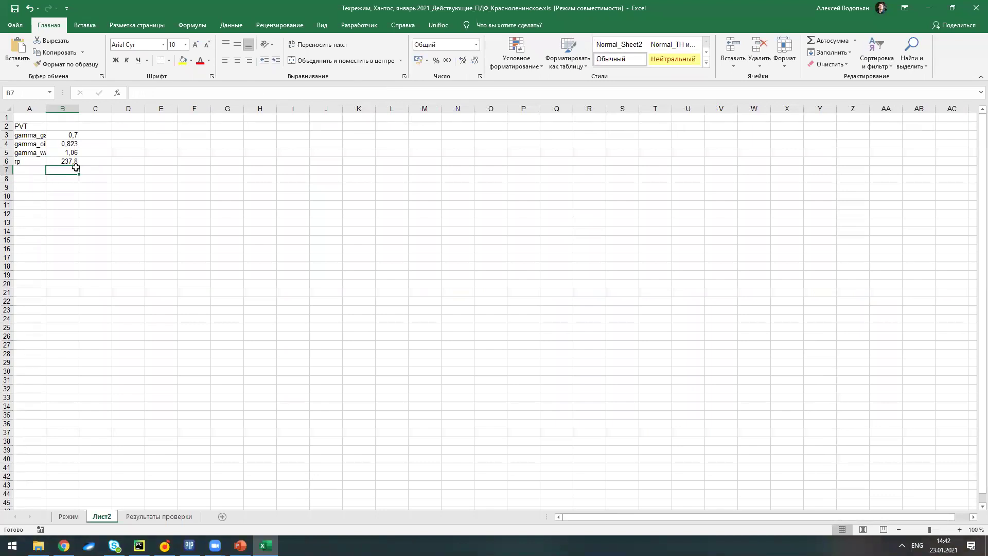
Select A9 for more labels and examine the reservoir oil viscosity column on the Режим sheet, returning to Лист2.
{"action": "left_click", "coordinate": [26, 186]}
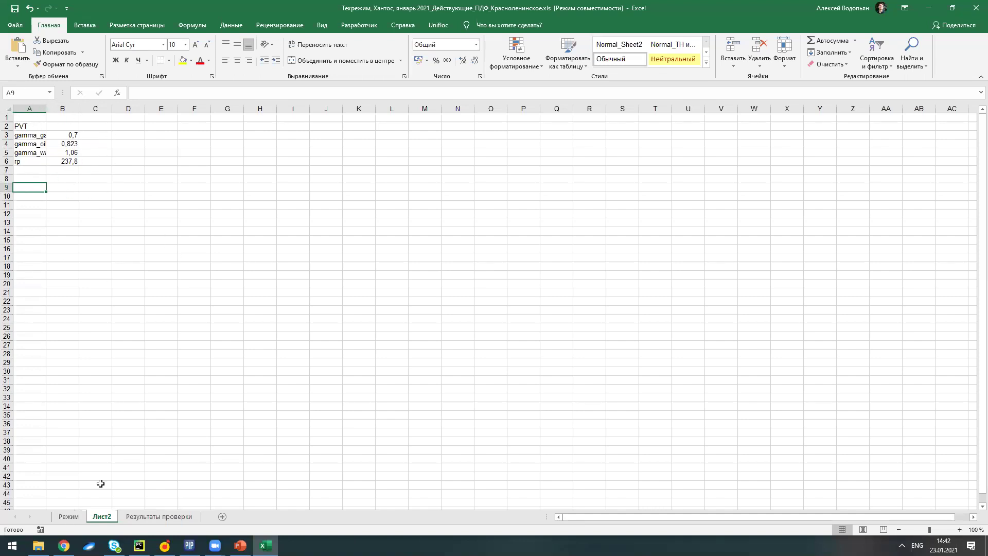
{"action": "left_click", "coordinate": [80, 519]}
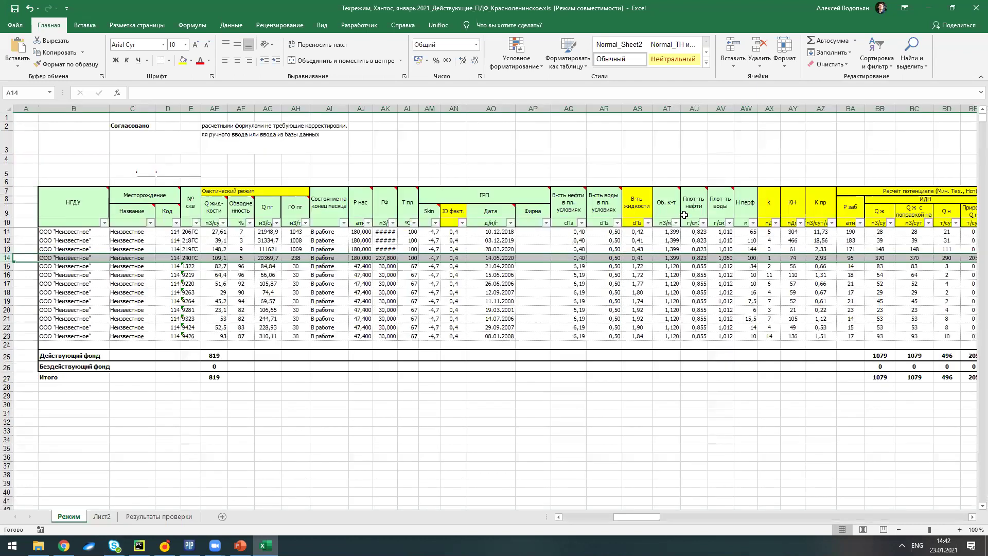
{"action": "left_click", "coordinate": [568, 209]}
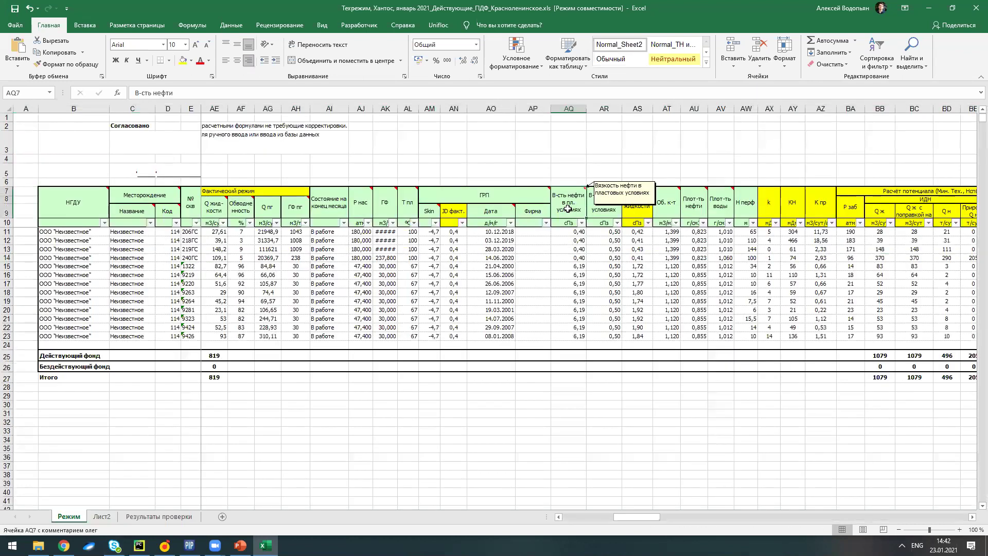
{"action": "left_click", "coordinate": [573, 106]}
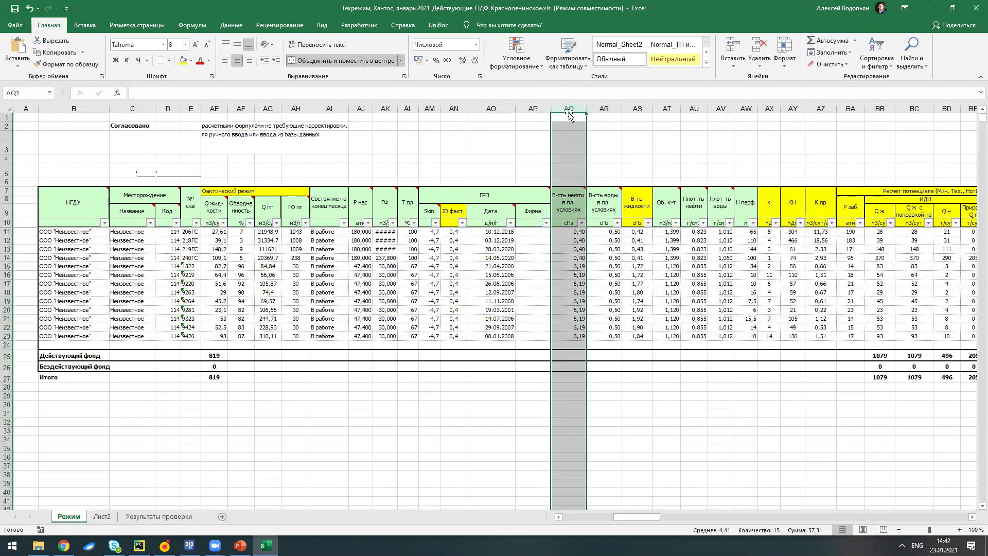
{"action": "left_click", "coordinate": [579, 197]}
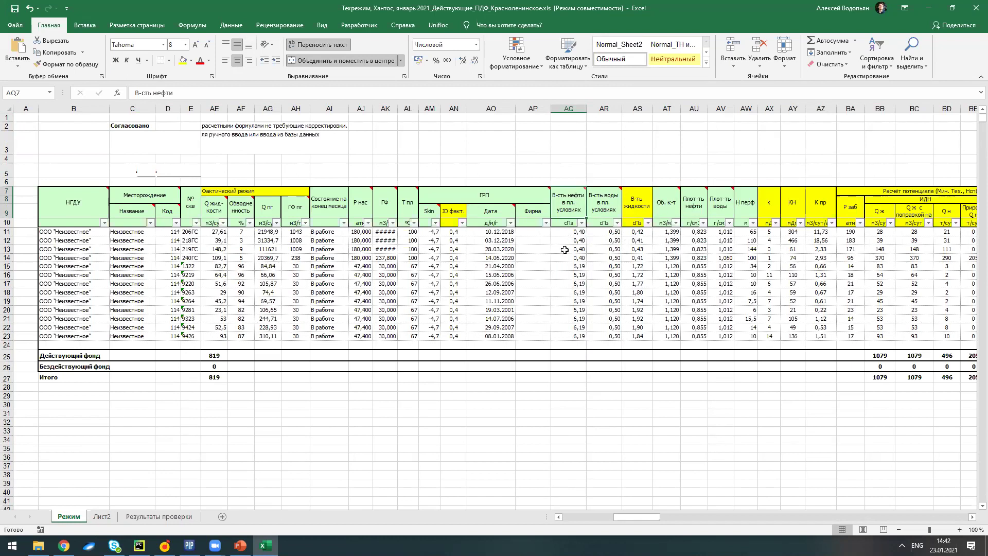
{"action": "left_click", "coordinate": [101, 517]}
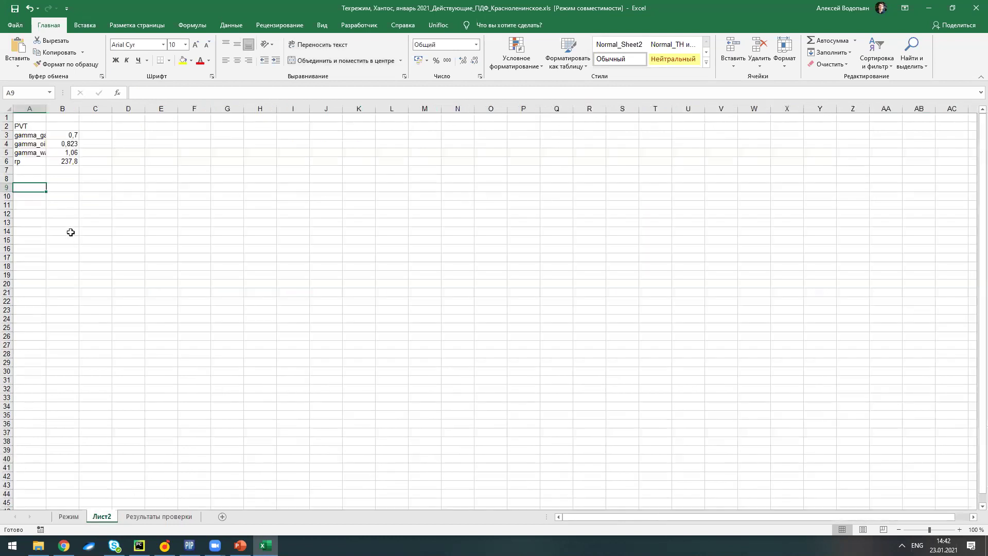
{"action": "key", "text": "alt+shift"}
{"action": "type", "text": "ищ"}
{"action": "double_click", "coordinate": [39, 189]}
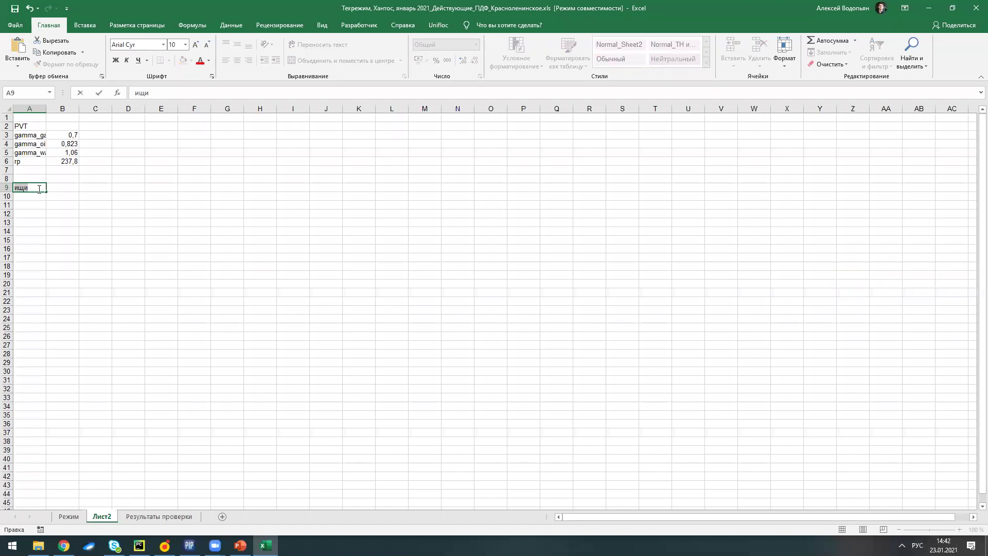
{"action": "key", "text": "Escape"}
Enter the parameter labels bob in A9, muob in A10 and pb in A11.
{"action": "key", "text": "alt+shift"}
{"action": "type", "text": "bob"}
{"action": "key", "text": "Return"}
{"action": "type", "text": "m"}
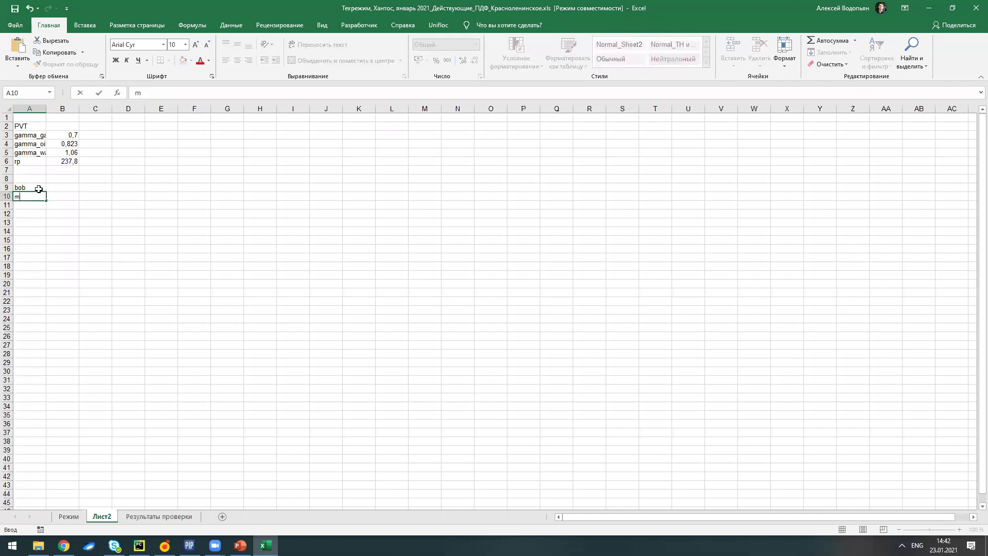
{"action": "type", "text": "uob"}
{"action": "key", "text": "Return"}
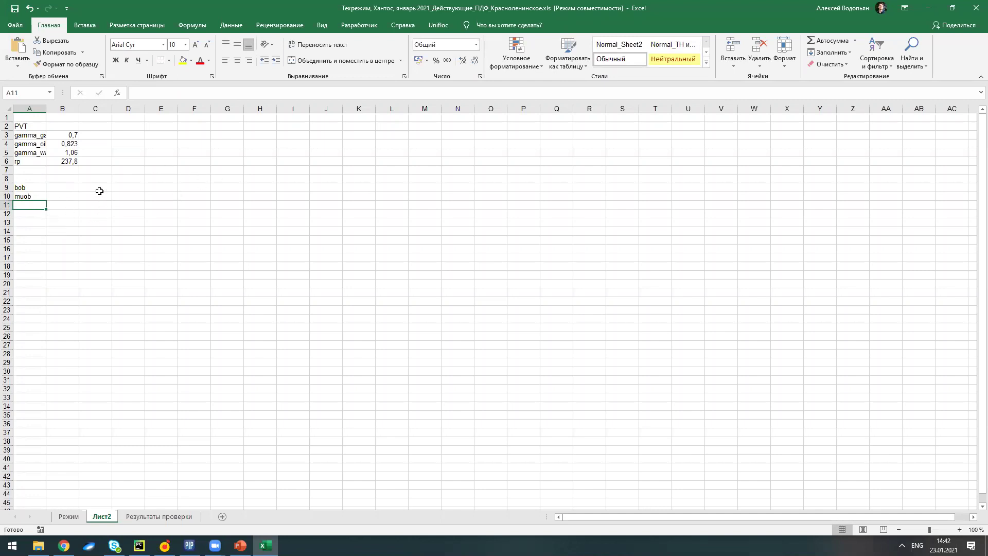
{"action": "type", "text": "pb"}
{"action": "key", "text": "Return"}
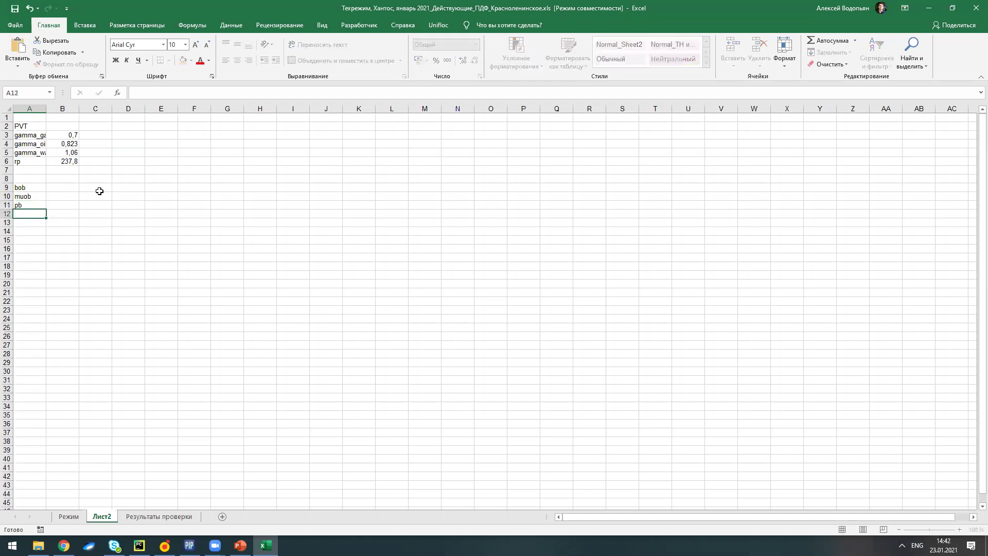
Link cell B9 to the saturation pressure in cell AJ14 of the Режим sheet.
{"action": "left_click", "coordinate": [63, 184]}
{"action": "left_click", "coordinate": [173, 92]}
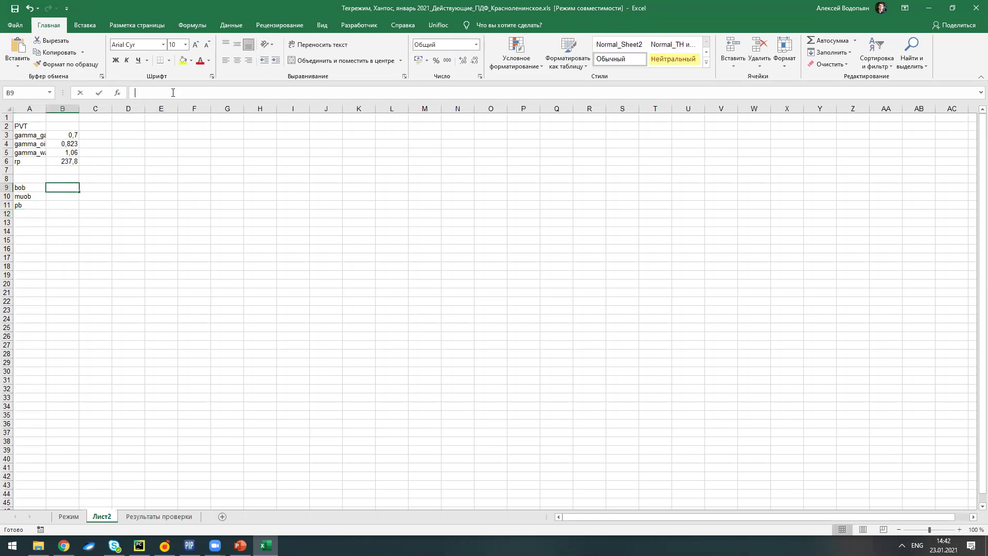
{"action": "type", "text": "="}
{"action": "left_click", "coordinate": [81, 517]}
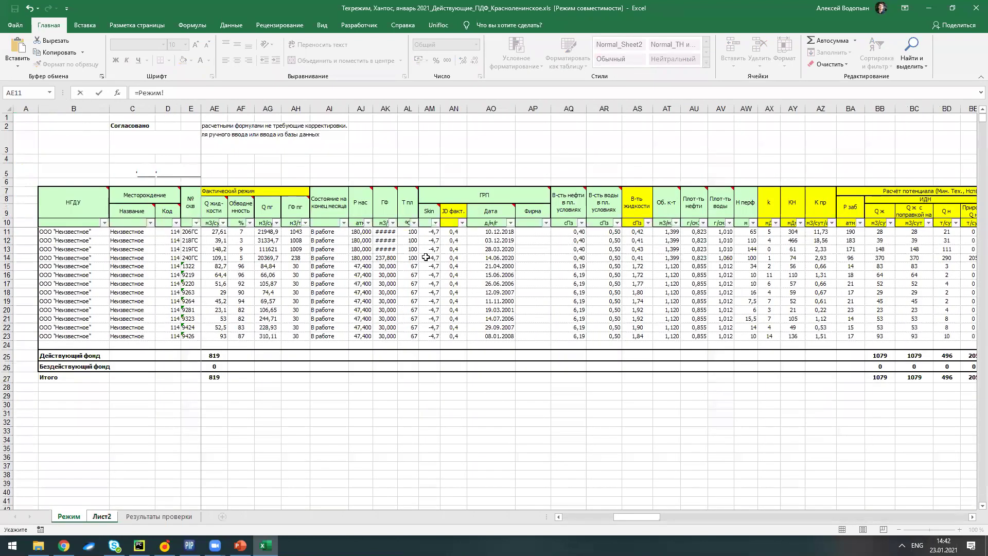
{"action": "left_click", "coordinate": [360, 257]}
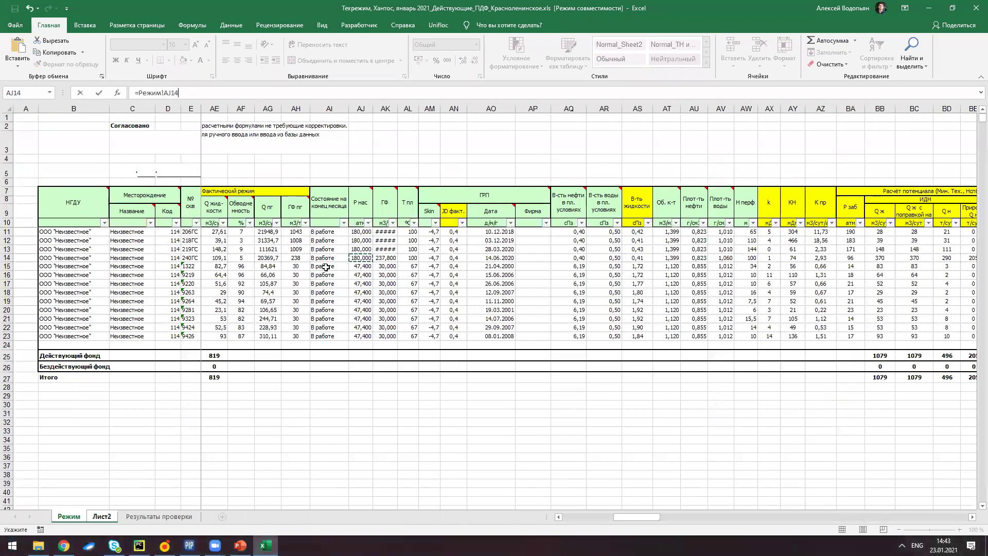
{"action": "key", "text": "Return"}
Transfer the saturation pressure reference from B9 to the pb value cell B11 and clear B9.
{"action": "left_click", "coordinate": [67, 187]}
{"action": "key", "text": "ctrl+c"}
{"action": "left_click", "coordinate": [66, 205]}
{"action": "key", "text": "Return"}
{"action": "left_click", "coordinate": [67, 188]}
{"action": "key", "text": "Delete"}
Link the bob value in B9 to the oil volume factor in cell AT14 of the Режим sheet.
{"action": "left_click", "coordinate": [206, 91]}
{"action": "type", "text": "="}
{"action": "left_click", "coordinate": [68, 517]}
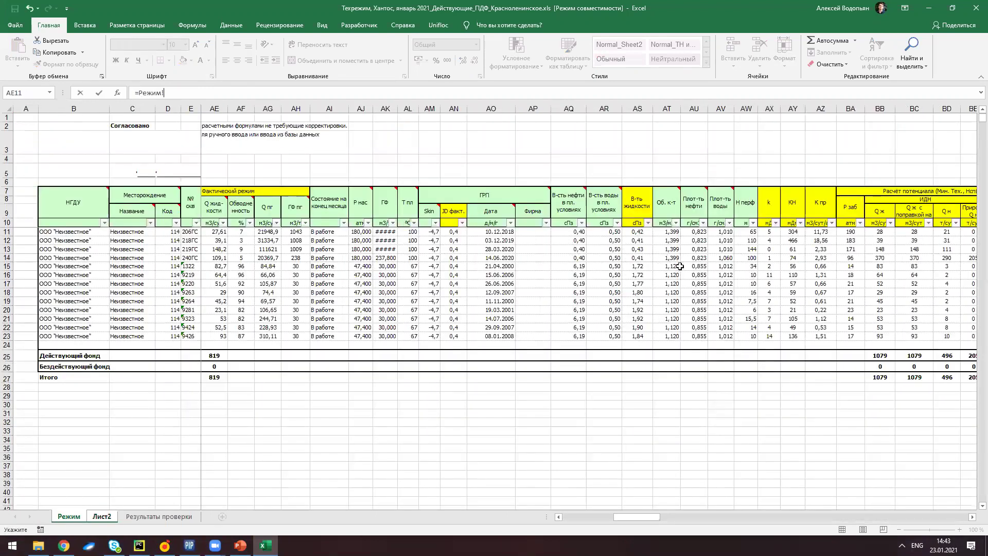
{"action": "left_click", "coordinate": [676, 258]}
{"action": "key", "text": "Return"}
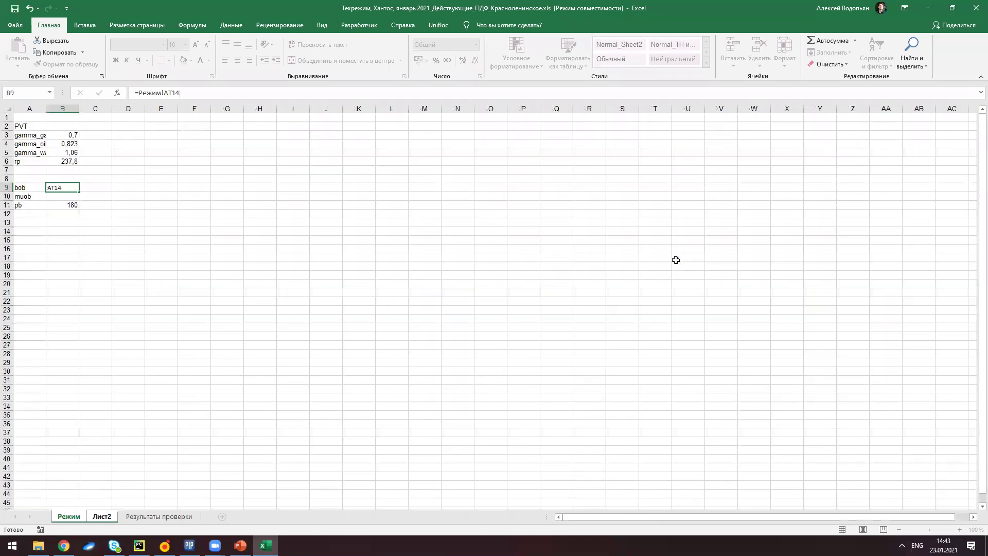
Link the muob value in B10 to the reservoir oil viscosity in row 14 of the Режим sheet.
{"action": "left_click", "coordinate": [494, 95]}
{"action": "type", "text": "="}
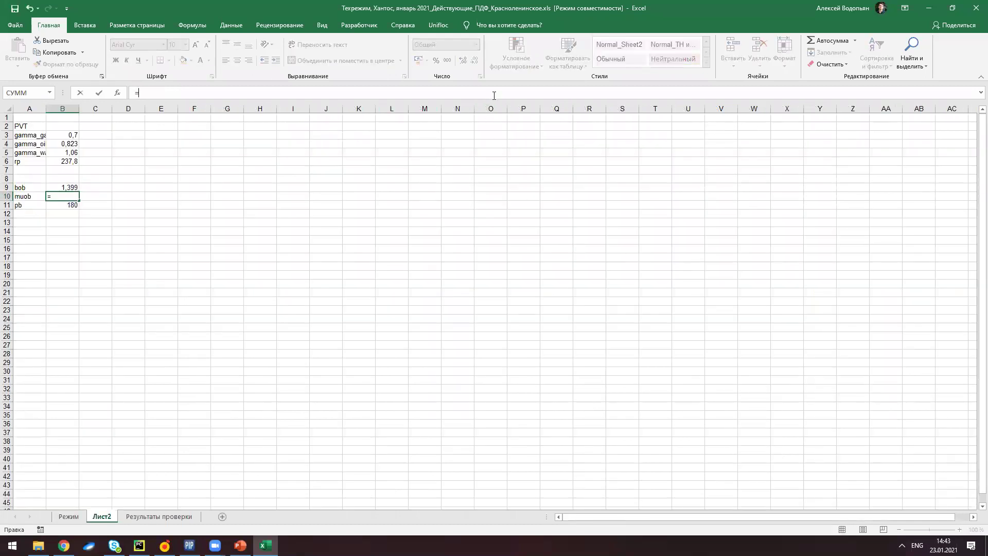
{"action": "left_click", "coordinate": [70, 518]}
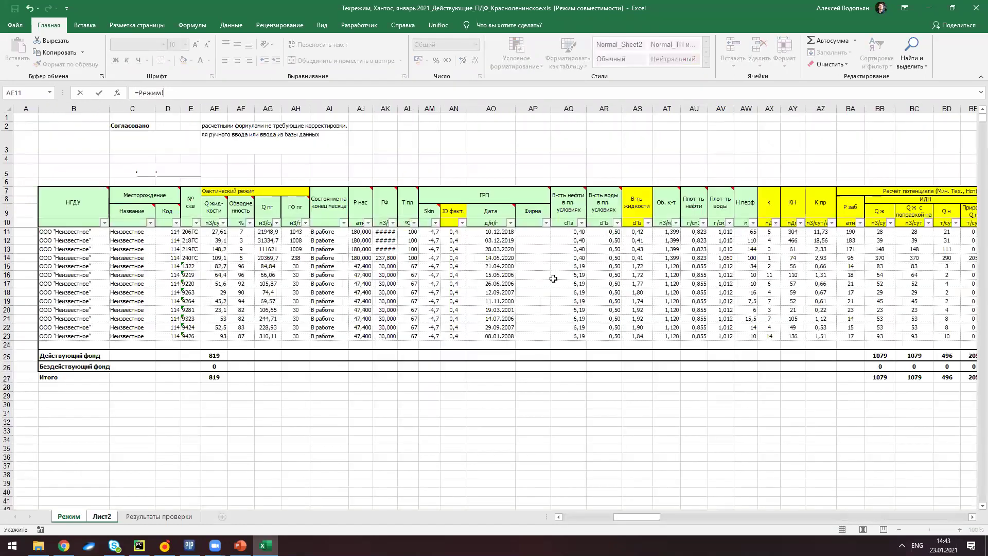
{"action": "left_click", "coordinate": [360, 257]}
{"action": "key", "text": "Return"}
{"action": "left_click", "coordinate": [64, 230]}
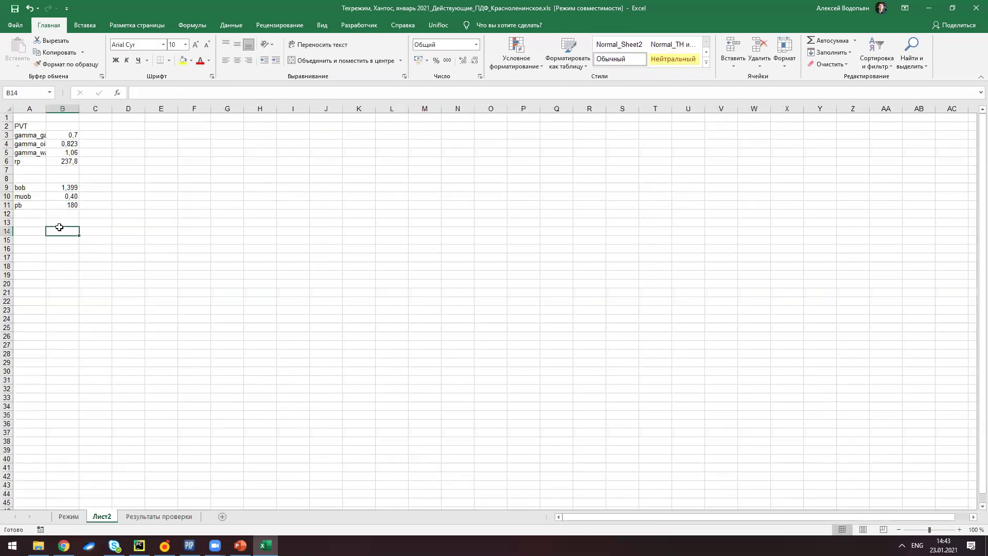
Start a PVT_encode_string formula in cell B14 of Лист2 and open its function arguments for editing.
{"action": "left_click", "coordinate": [170, 91]}
{"action": "type", "text": "="}
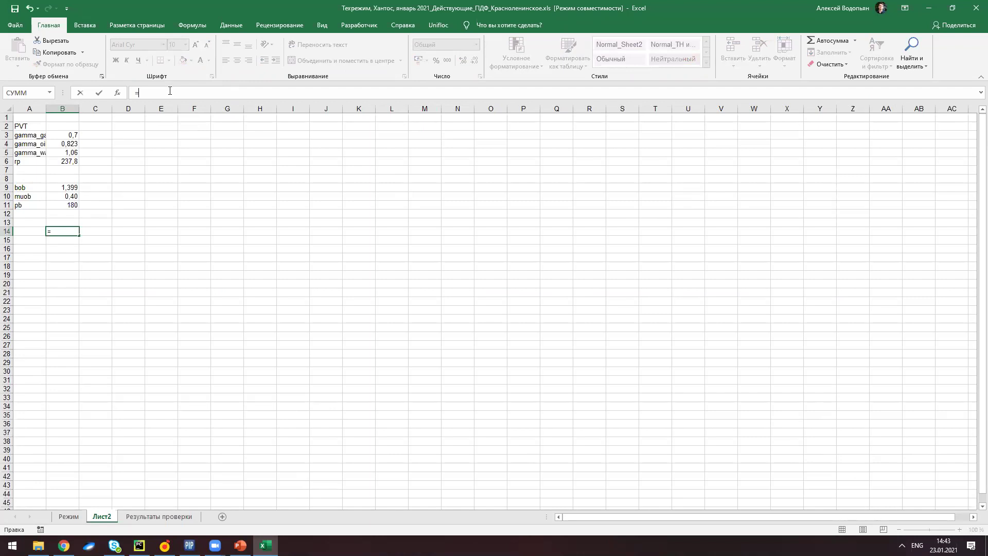
{"action": "type", "text": "PVT"}
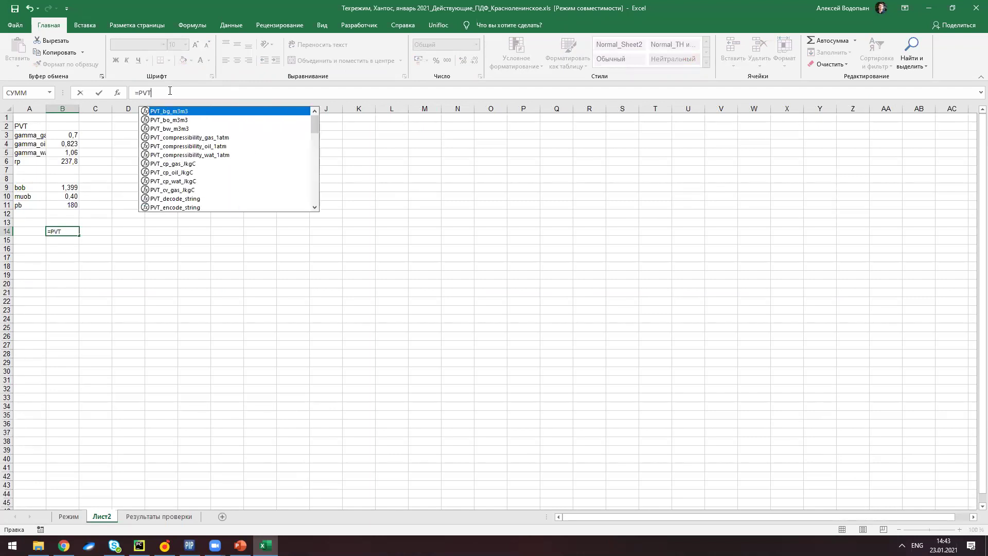
{"action": "type", "text": "_en"}
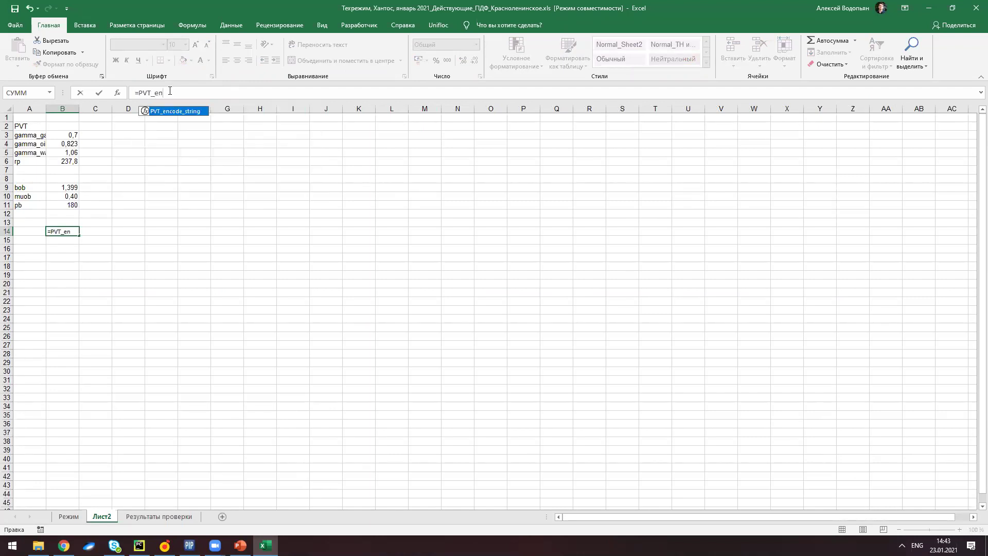
{"action": "type", "text": "c"}
{"action": "double_click", "coordinate": [171, 111]}
{"action": "left_click", "coordinate": [169, 118]}
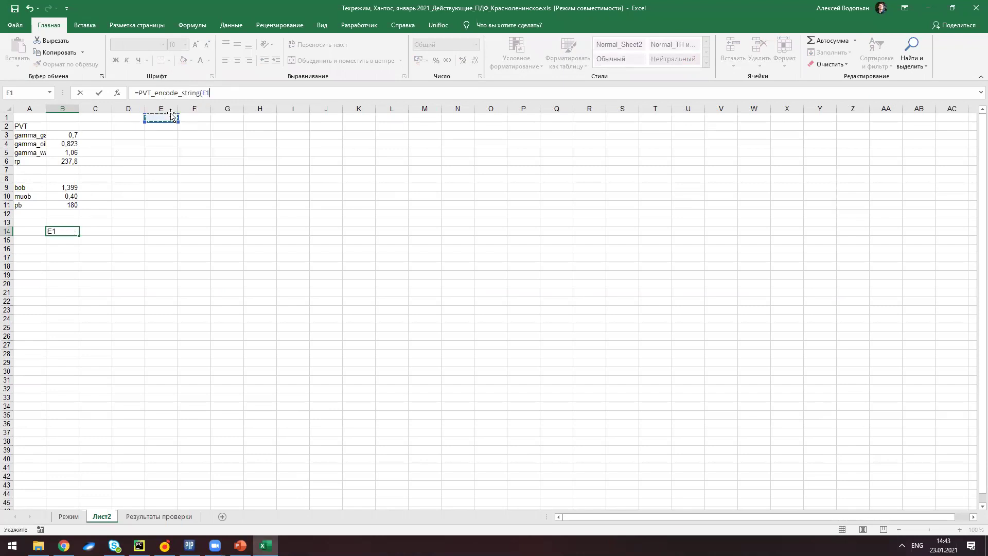
{"action": "left_click", "coordinate": [118, 92]}
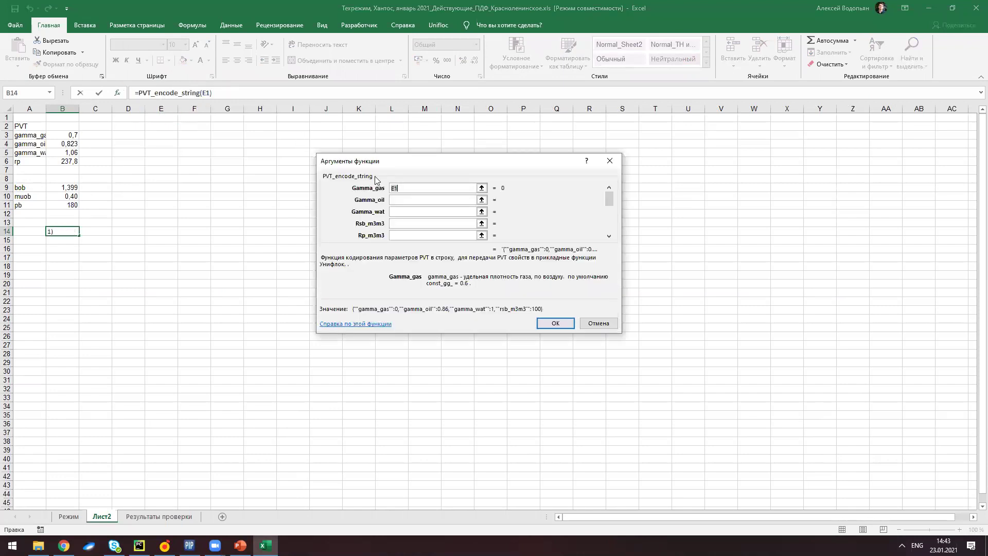
Set the function's Gamma_gas to B3, Gamma_oil to B4, Gamma_wat to B5, and both Rsb_m3m3 and Rp_m3m3 to B6.
{"action": "left_click", "coordinate": [69, 134]}
{"action": "left_click", "coordinate": [473, 199]}
{"action": "left_click", "coordinate": [62, 144]}
{"action": "left_click", "coordinate": [407, 211]}
{"action": "left_click", "coordinate": [66, 152]}
{"action": "left_click", "coordinate": [408, 223]}
{"action": "left_click", "coordinate": [65, 160]}
{"action": "left_click", "coordinate": [406, 235]}
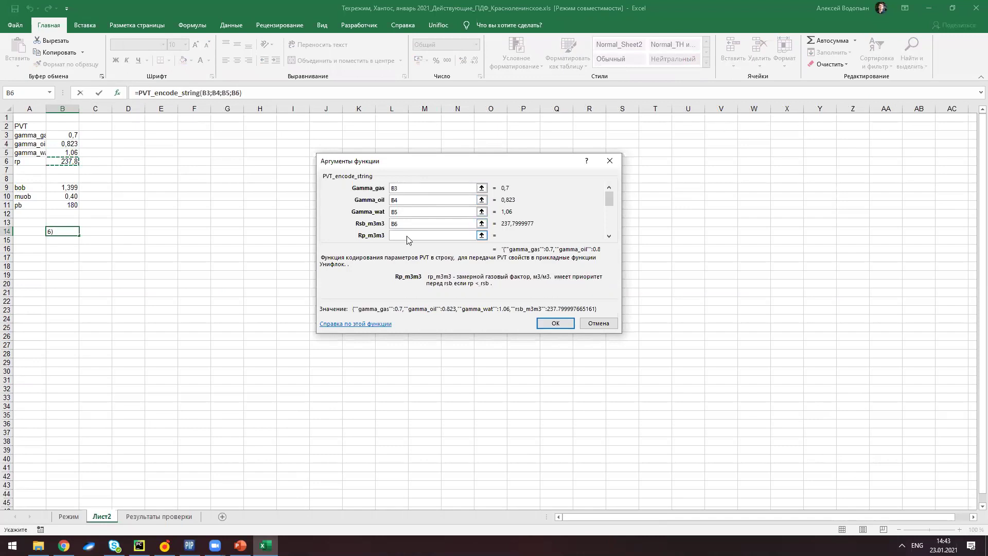
{"action": "left_click", "coordinate": [65, 161]}
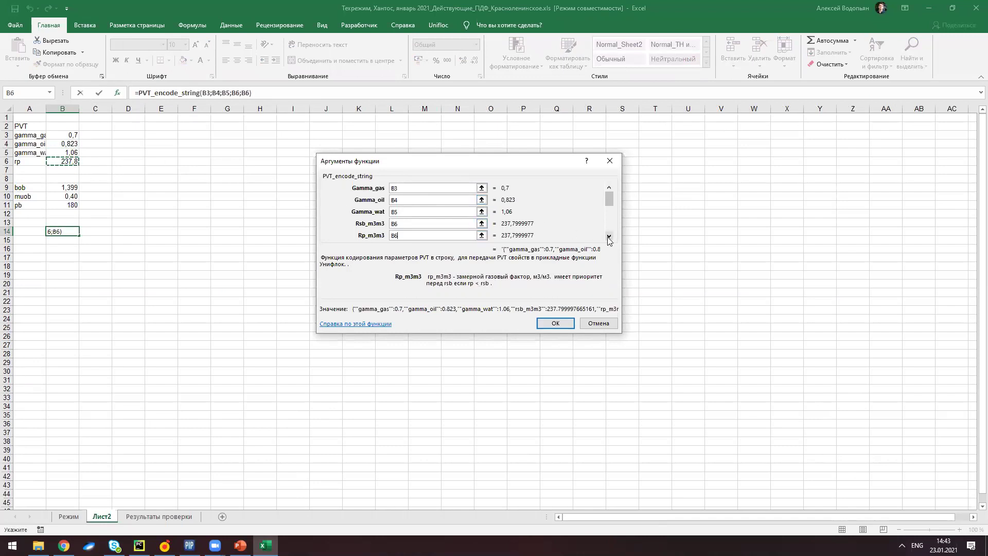
Set Pb_atma to B11, T_res_C to B12, Bob_m3m3 to B9 and Muob_cP to B10, and accept the formula.
{"action": "left_click", "coordinate": [608, 236]}
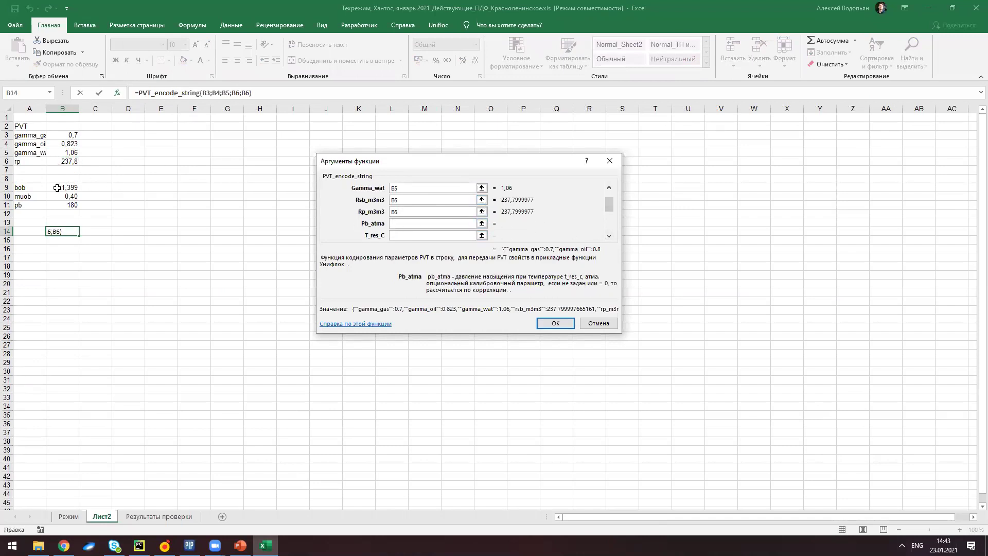
{"action": "left_click", "coordinate": [63, 205]}
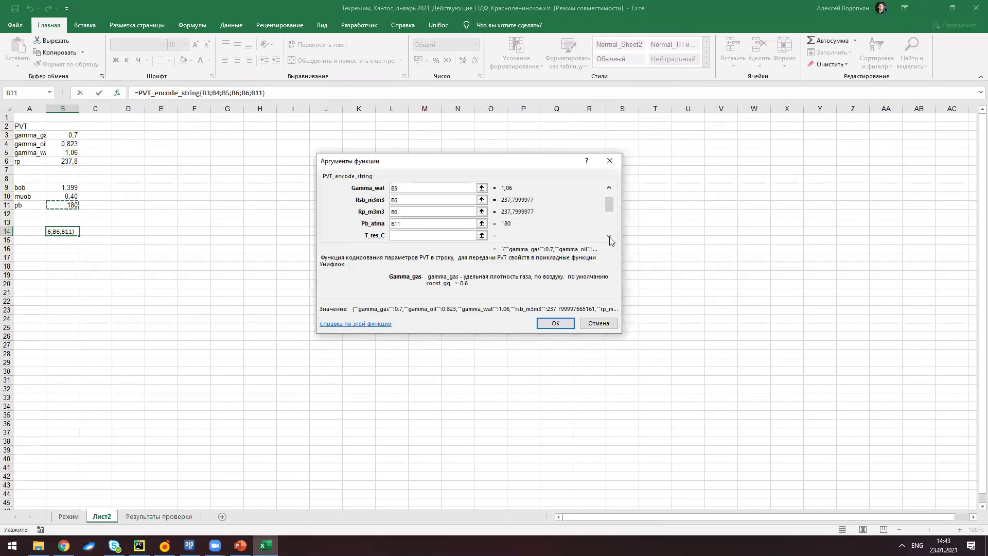
{"action": "left_click", "coordinate": [609, 237]}
{"action": "left_click", "coordinate": [71, 213]}
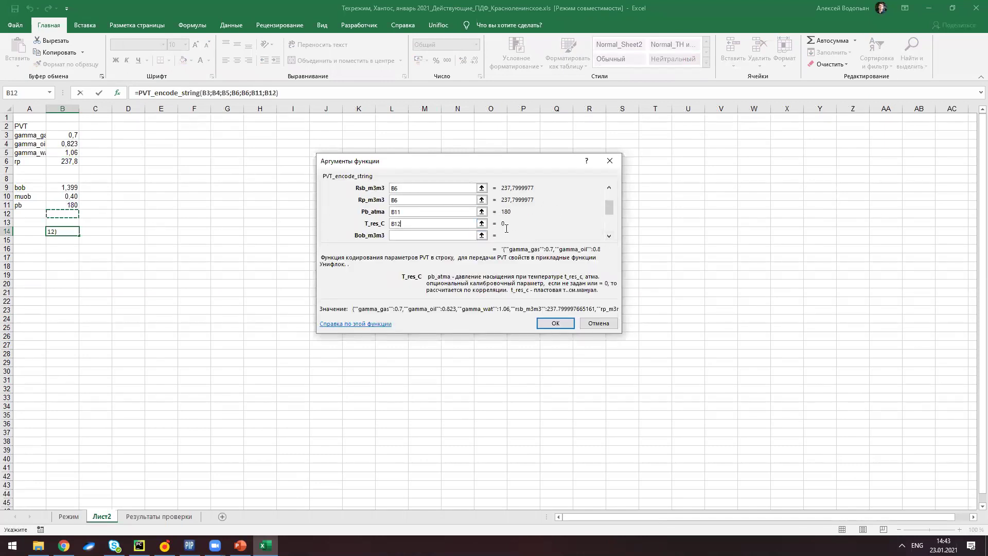
{"action": "left_click", "coordinate": [409, 235]}
{"action": "left_click", "coordinate": [61, 187]}
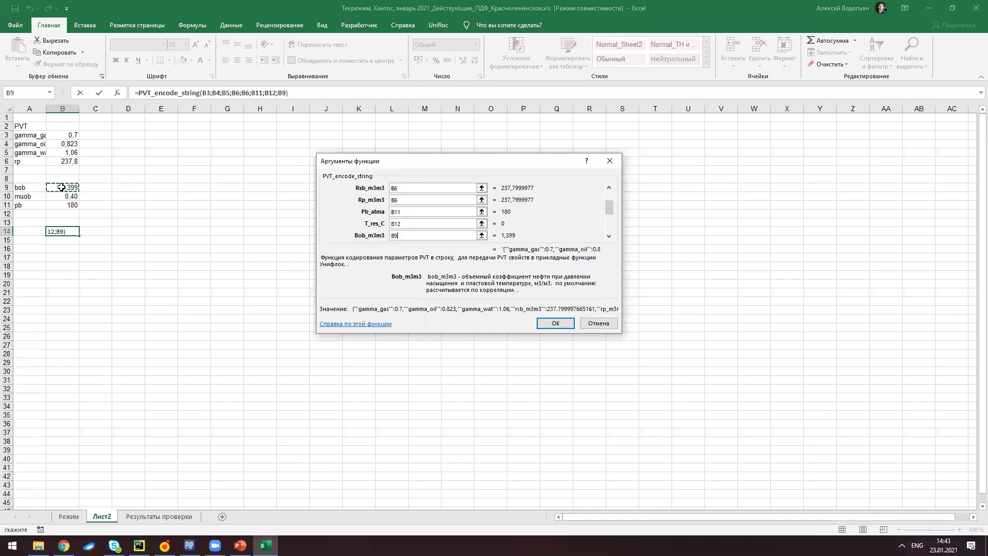
{"action": "left_click", "coordinate": [608, 236]}
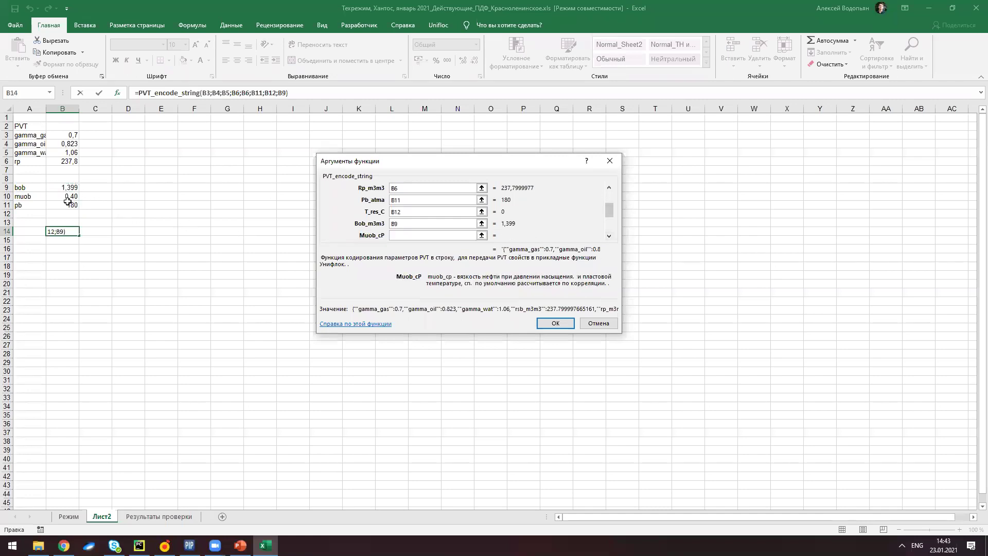
{"action": "left_click", "coordinate": [65, 199]}
{"action": "left_click", "coordinate": [560, 322]}
Enter the label t_res in cell A12 under pb.
{"action": "left_click", "coordinate": [39, 214]}
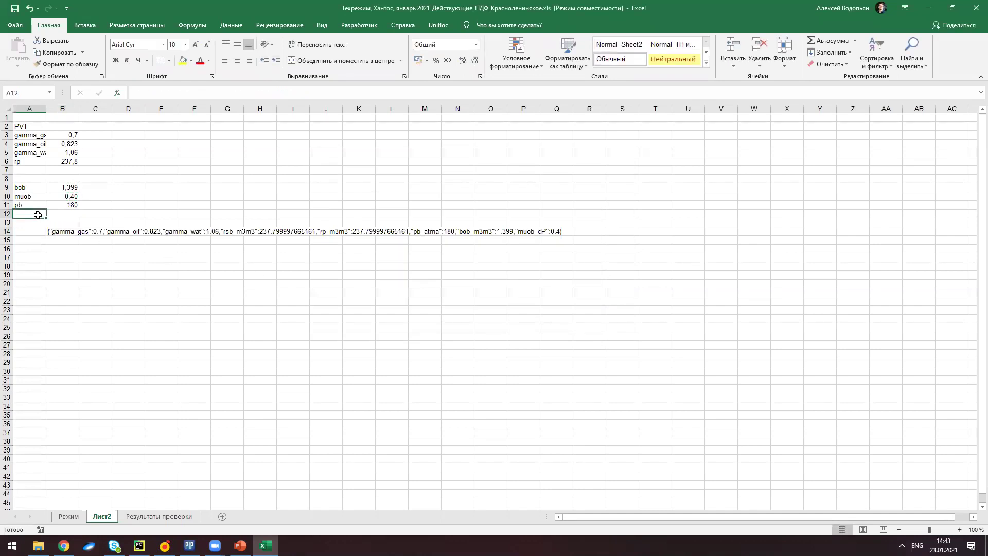
{"action": "type", "text": "t_res"}
{"action": "key", "text": "Return"}
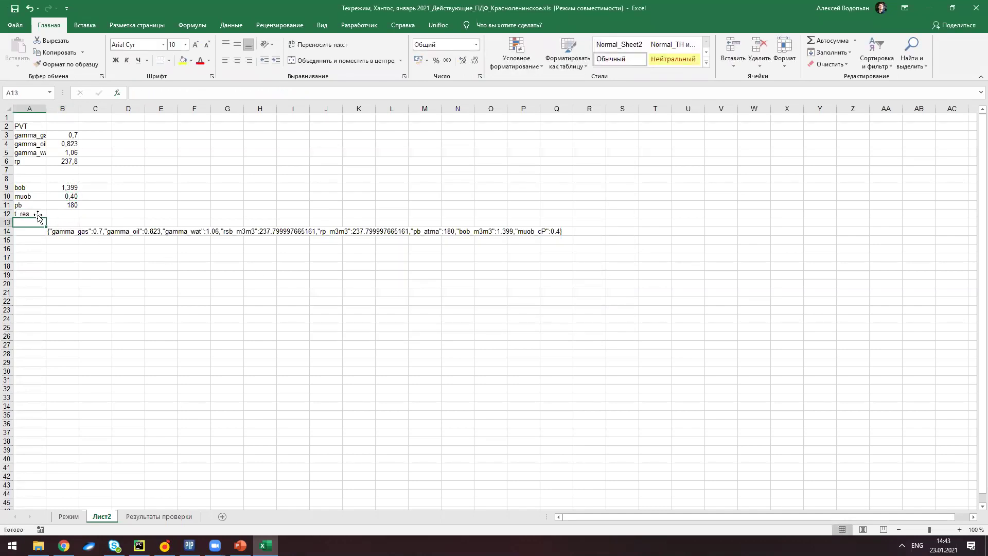
Link the t_res value in B12 to the reservoir temperature in cell AL14 of the Режим sheet.
{"action": "left_click", "coordinate": [51, 214]}
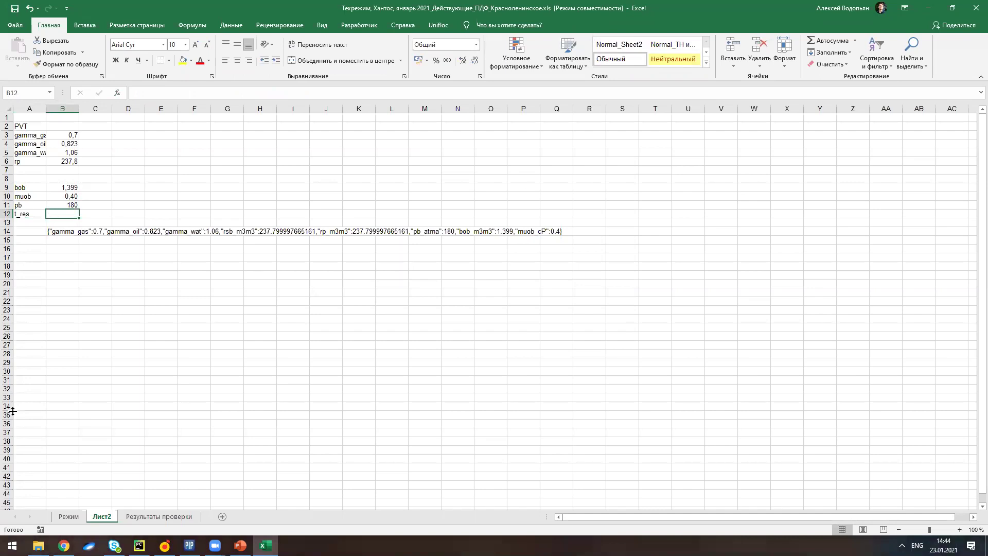
{"action": "left_click", "coordinate": [65, 517]}
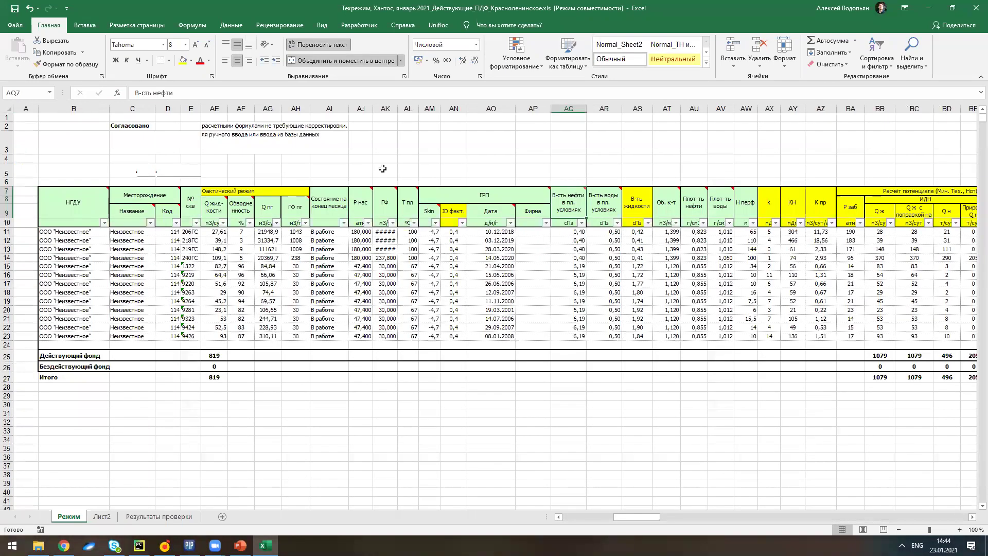
{"action": "left_click", "coordinate": [99, 517]}
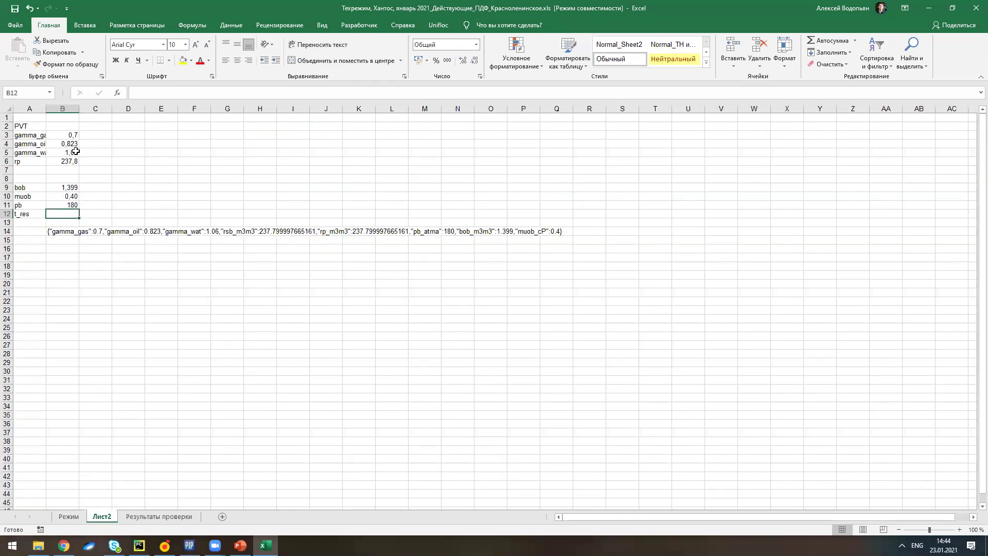
{"action": "left_click", "coordinate": [153, 89]}
{"action": "type", "text": "="}
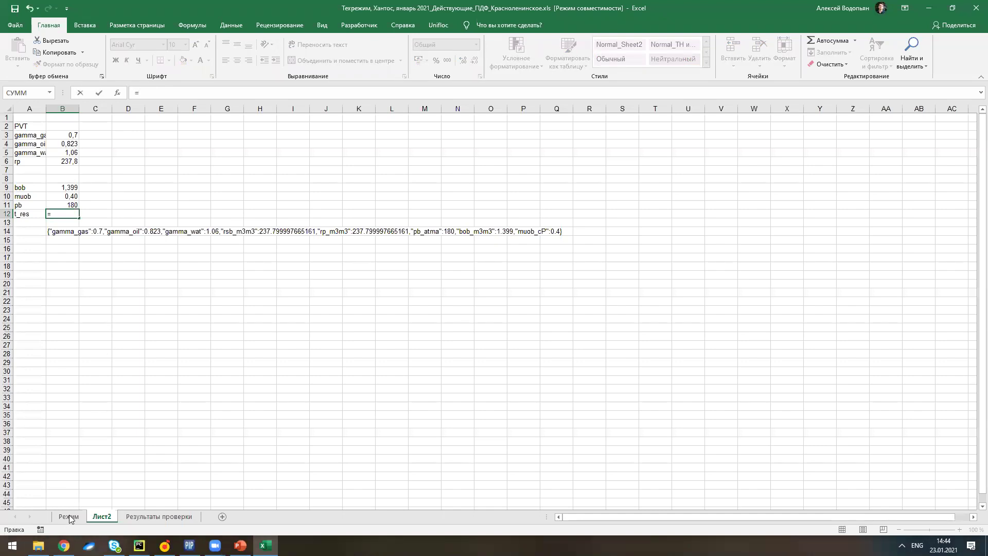
{"action": "key", "text": "ctrl+Page_Up"}
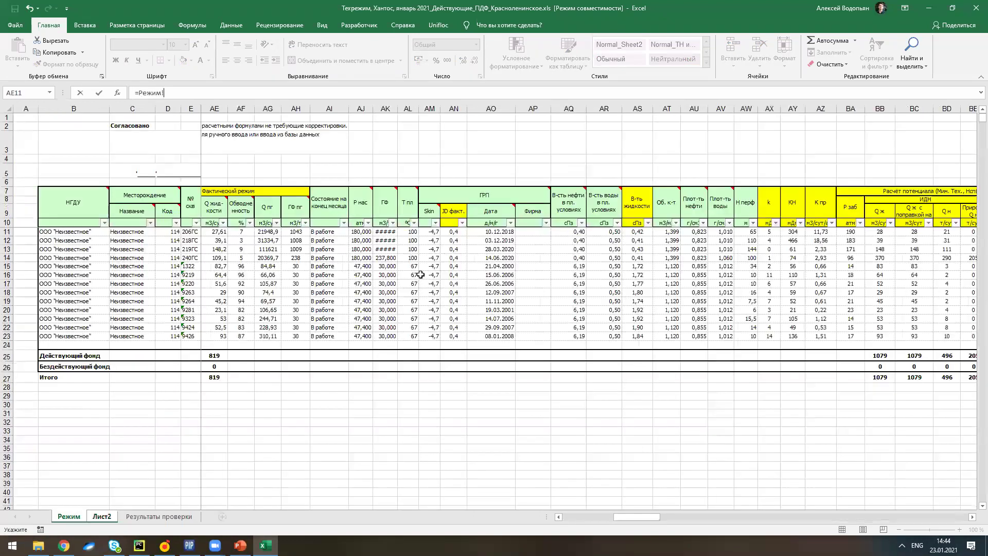
{"action": "left_click", "coordinate": [411, 257]}
{"action": "key", "text": "Return"}
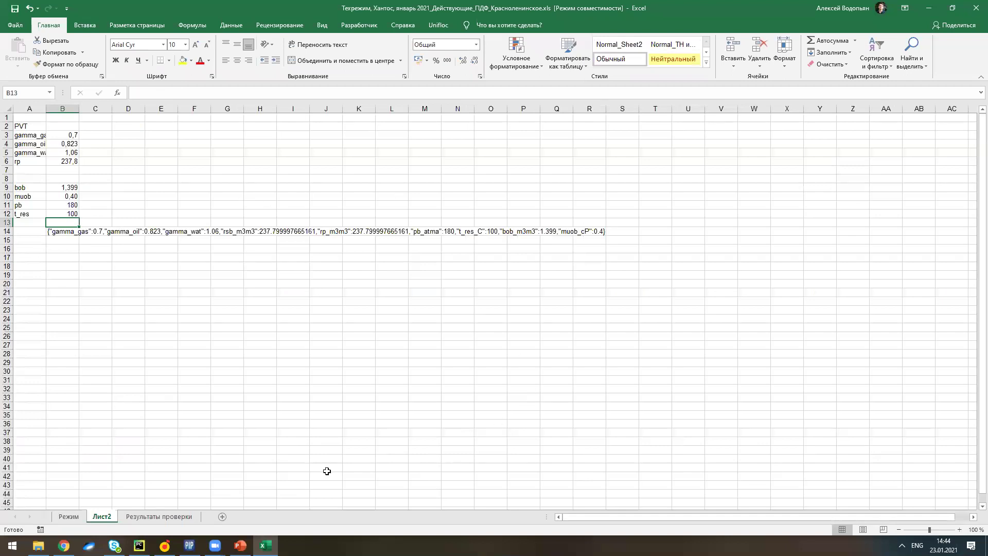
Switch to the PowerPoint presentation, view the homework slide "Домашнее задание", and return to the Excel workbook.
{"action": "left_click", "coordinate": [240, 545]}
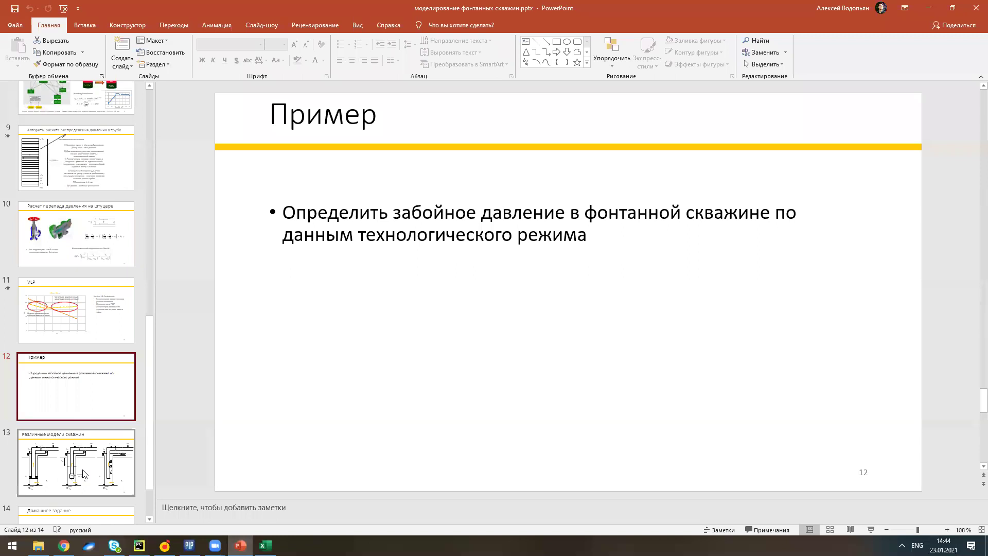
{"action": "scroll", "coordinate": [76, 411], "scroll_direction": "down", "scroll_amount": 2}
{"action": "left_click", "coordinate": [60, 465]}
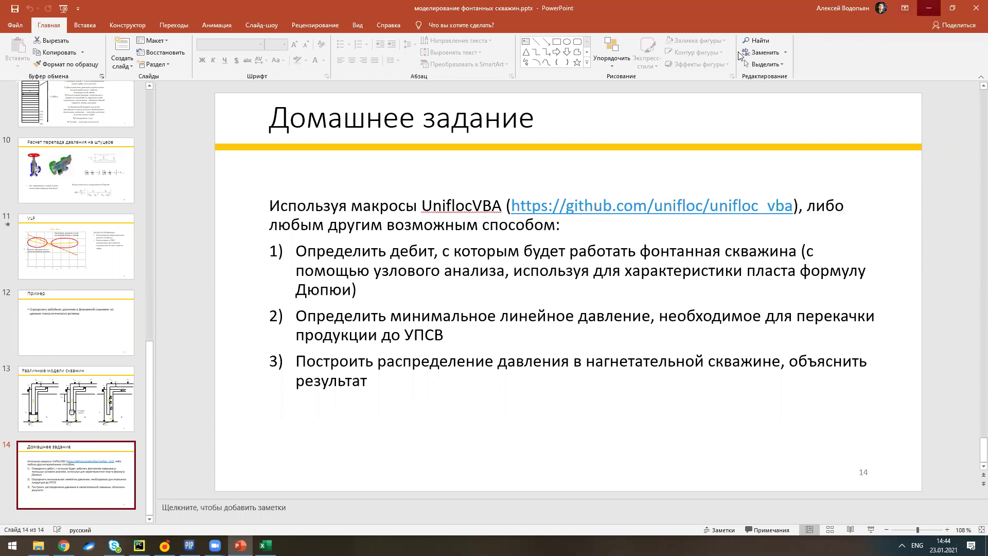
{"action": "left_click", "coordinate": [924, 8]}
Enter the label p_fl in cell E3 to the right of the PVT table.
{"action": "left_click", "coordinate": [248, 153]}
{"action": "left_click", "coordinate": [283, 89]}
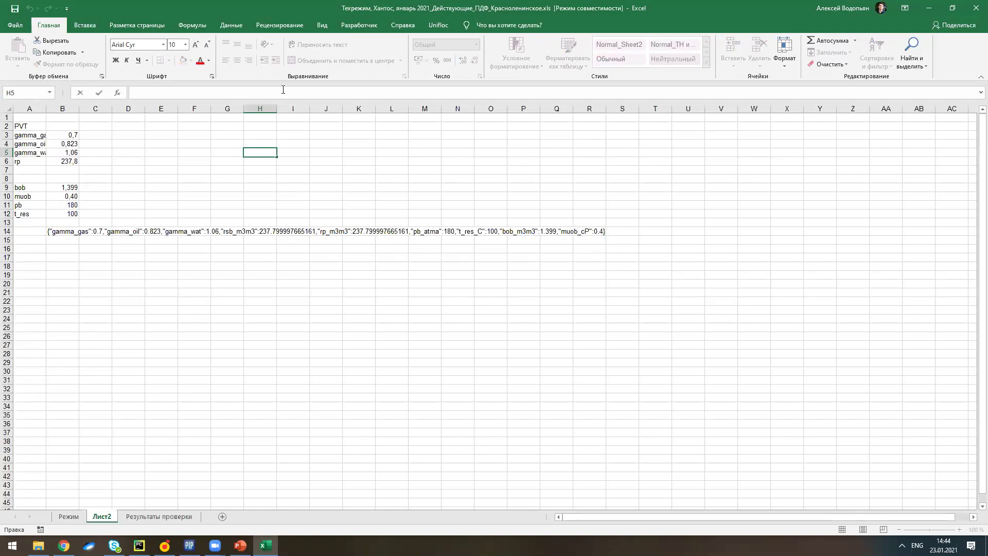
{"action": "left_click", "coordinate": [167, 124]}
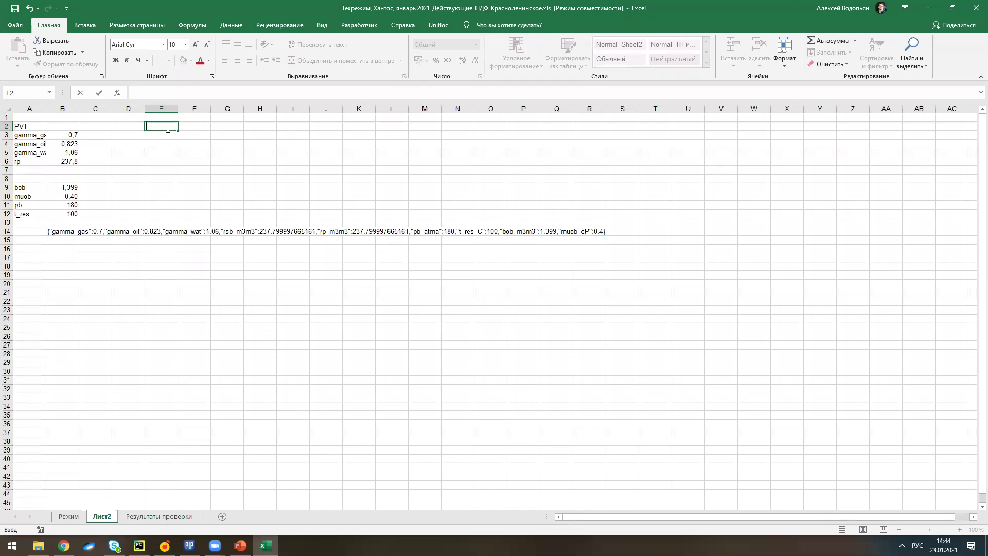
{"action": "key", "text": "Return"}
{"action": "type", "text": "з"}
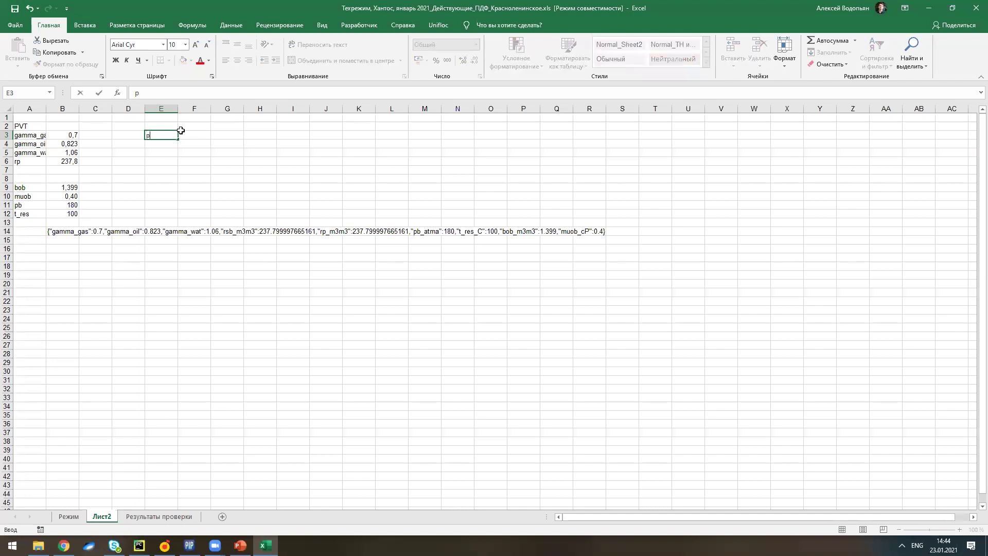
Link the p_fl value in F3 to the line pressure in cell W14 of the Режим sheet.
{"action": "left_click", "coordinate": [181, 135]}
{"action": "left_click", "coordinate": [171, 95]}
{"action": "type", "text": "="}
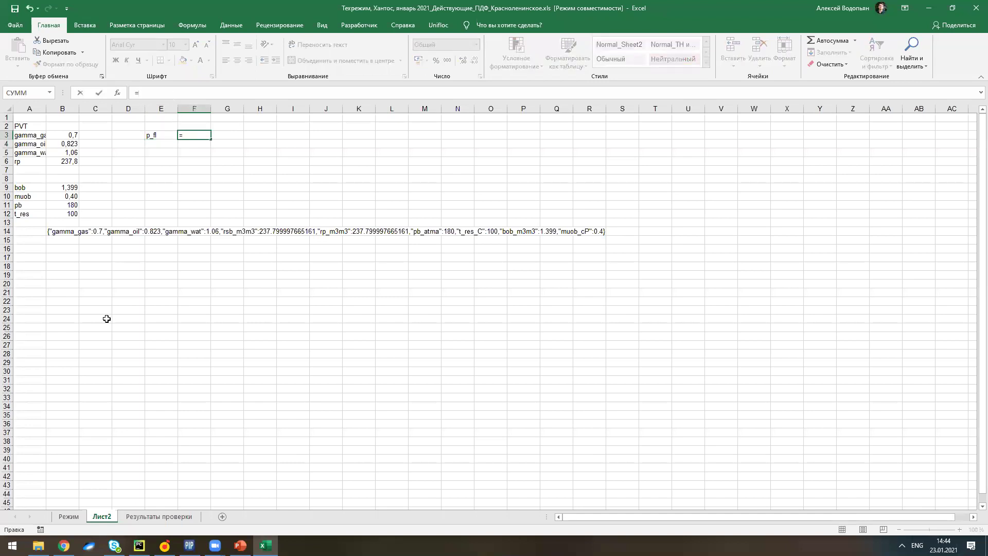
{"action": "left_click", "coordinate": [69, 517]}
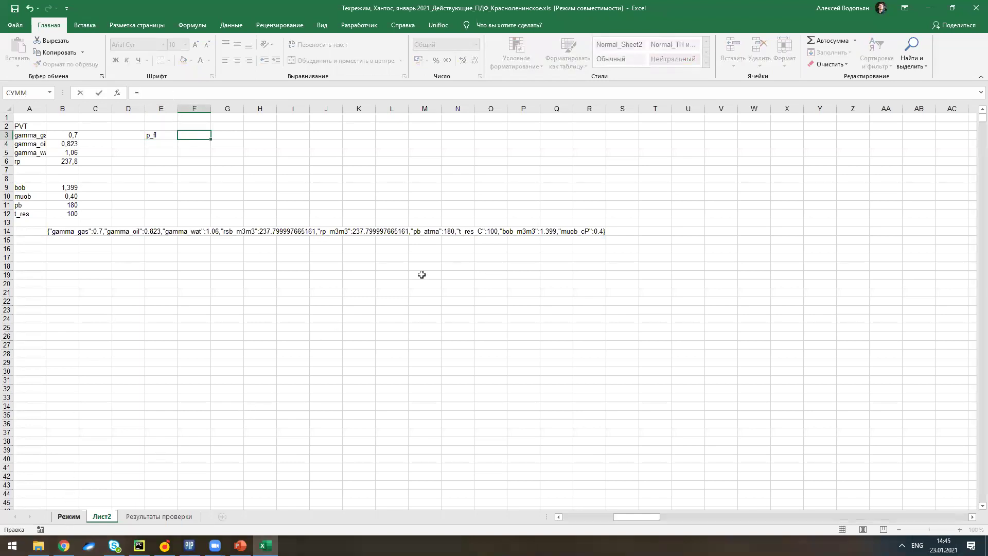
{"action": "scroll", "coordinate": [344, 261], "scroll_direction": "left", "scroll_amount": 5}
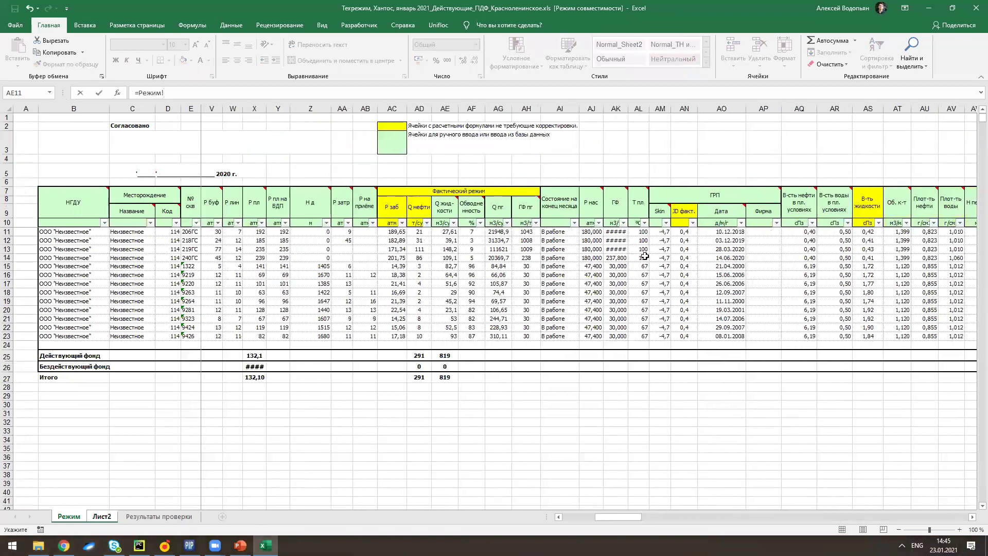
{"action": "scroll", "coordinate": [644, 256], "scroll_direction": "right", "scroll_amount": 3}
{"action": "scroll", "coordinate": [488, 242], "scroll_direction": "left", "scroll_amount": 5}
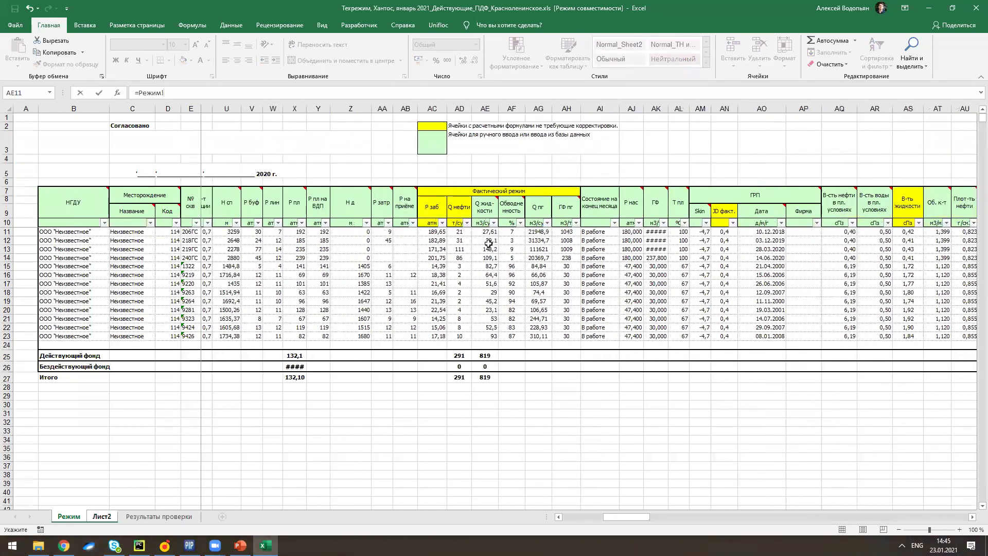
{"action": "scroll", "coordinate": [546, 261], "scroll_direction": "left", "scroll_amount": 3}
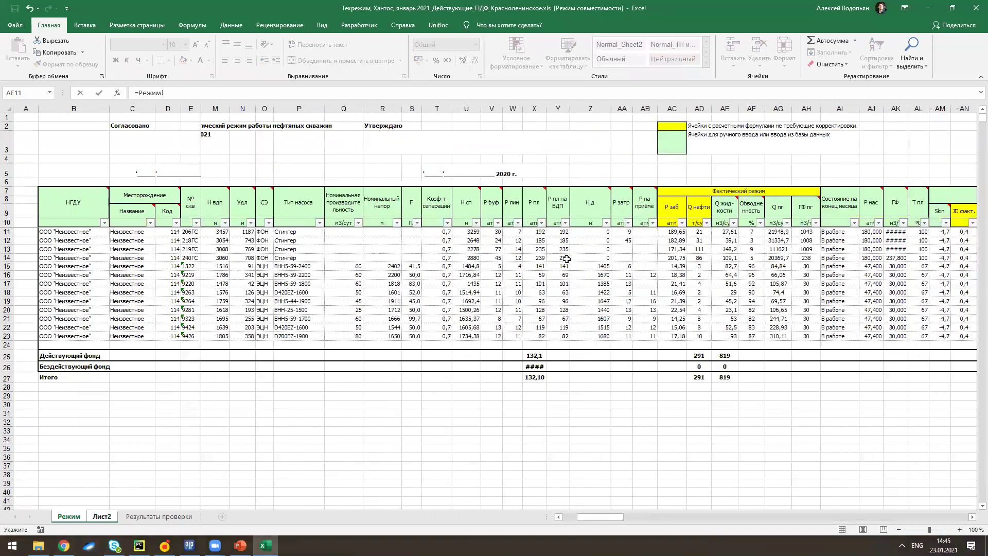
{"action": "scroll", "coordinate": [566, 258], "scroll_direction": "left", "scroll_amount": 2}
{"action": "left_click", "coordinate": [566, 259]}
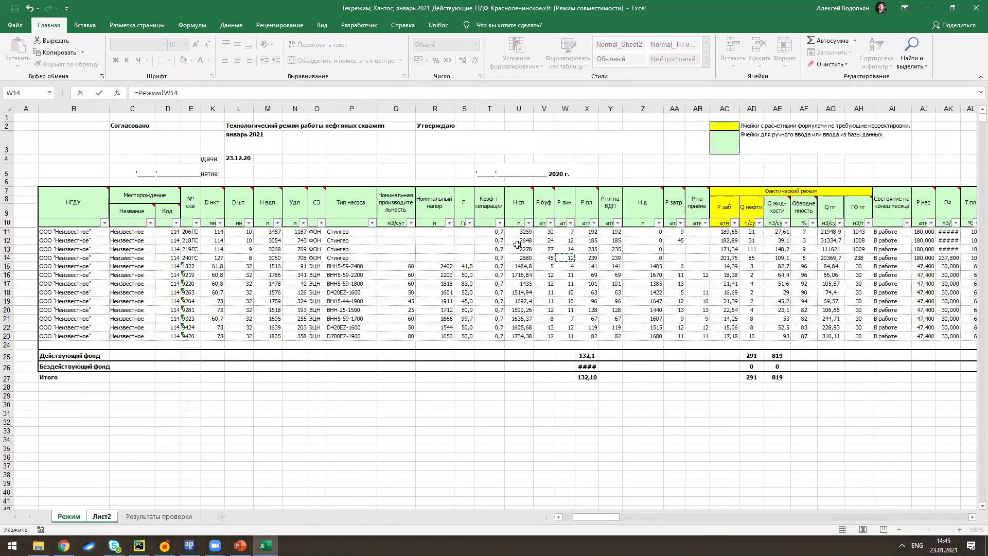
{"action": "key", "text": "Return"}
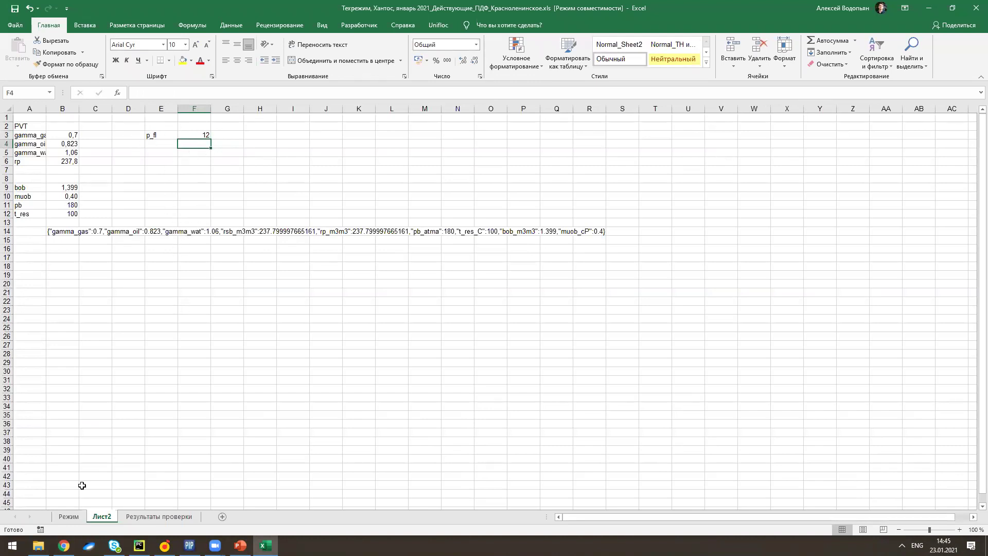
Examine the pressure data for the row 14 well on the Режим sheet and return to Лист2.
{"action": "left_click", "coordinate": [71, 517]}
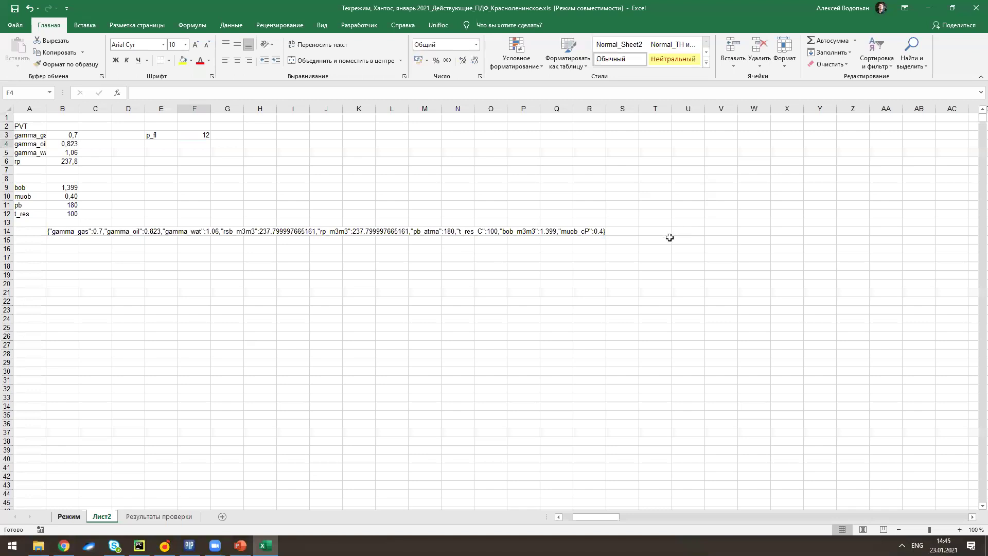
{"action": "left_click", "coordinate": [547, 256]}
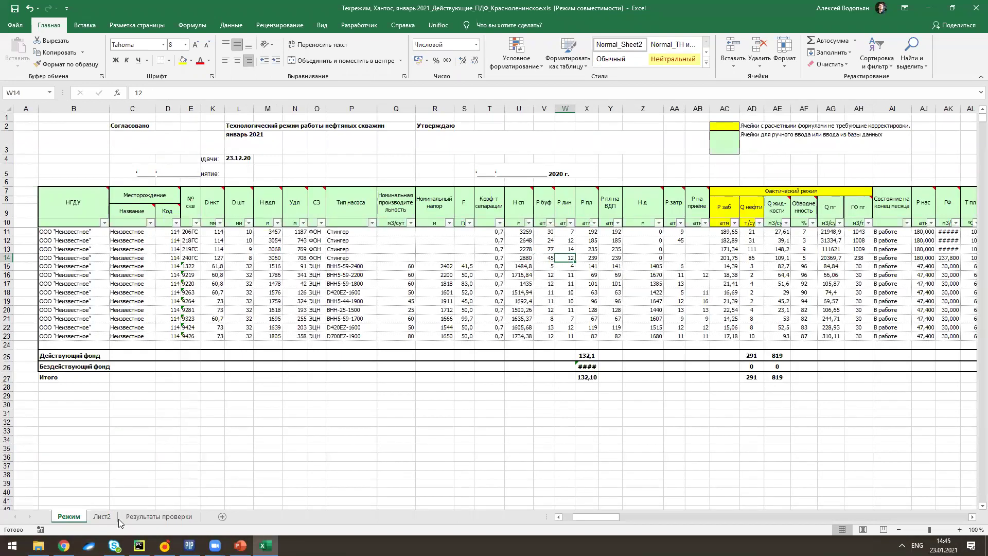
{"action": "left_click", "coordinate": [97, 517]}
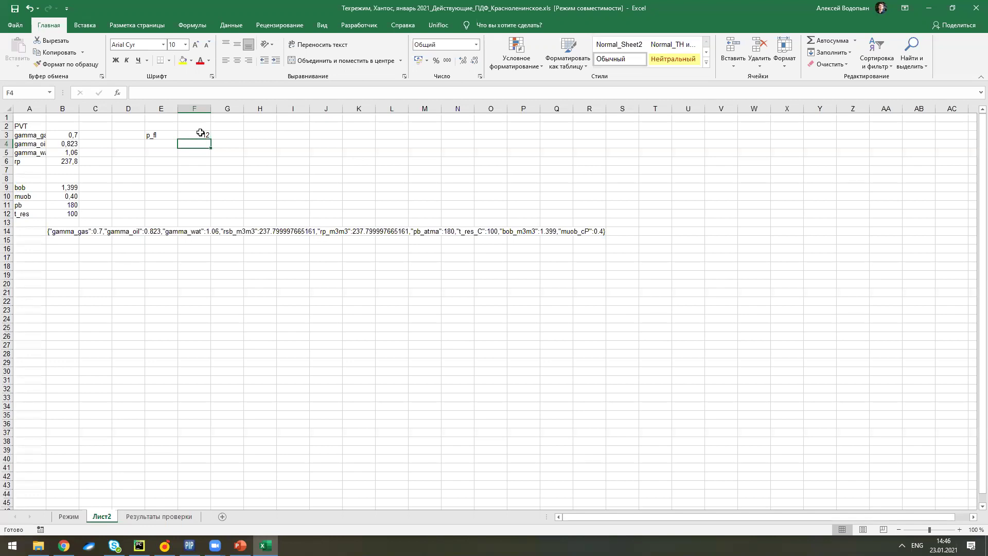
Enter the label p_wh in cell E4 of Лист2, directly below p_fl.
{"action": "left_click", "coordinate": [68, 521]}
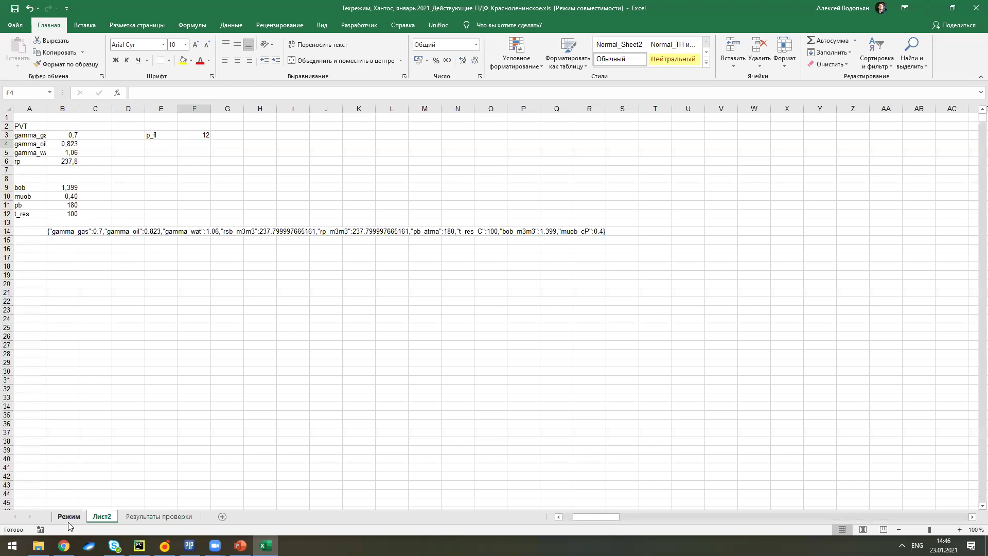
{"action": "left_click", "coordinate": [100, 516]}
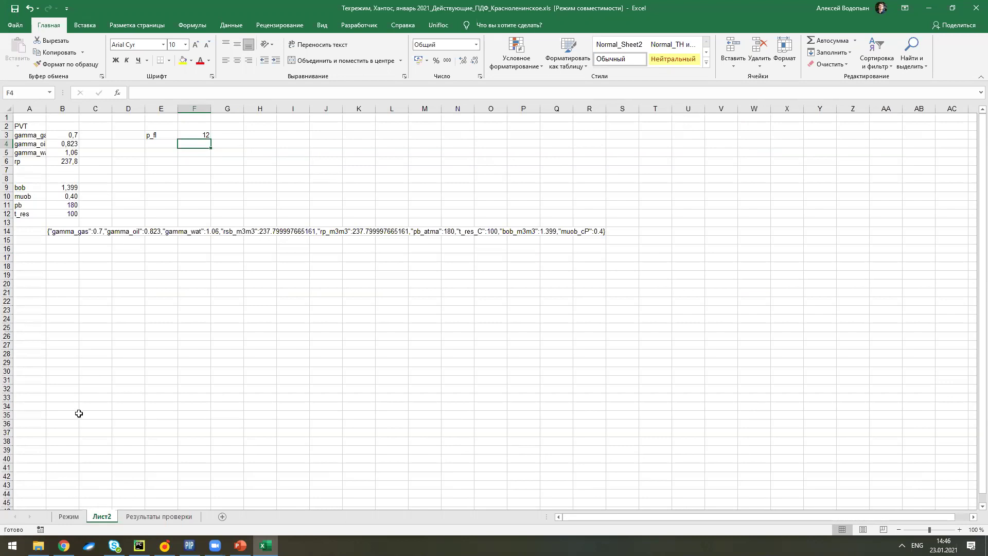
{"action": "left_click", "coordinate": [69, 521]}
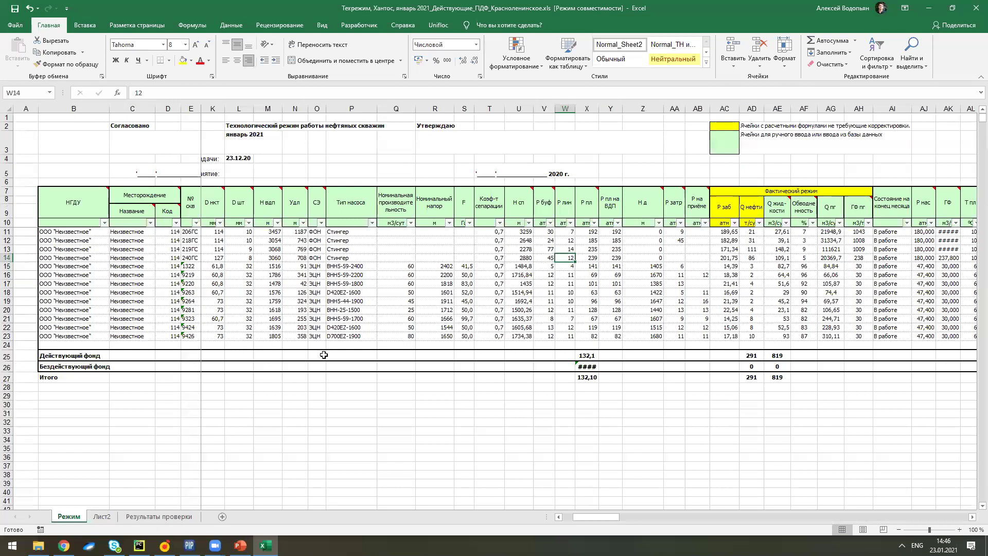
{"action": "left_click", "coordinate": [102, 515]}
{"action": "left_click", "coordinate": [162, 142]}
{"action": "type", "text": "p_fl"}
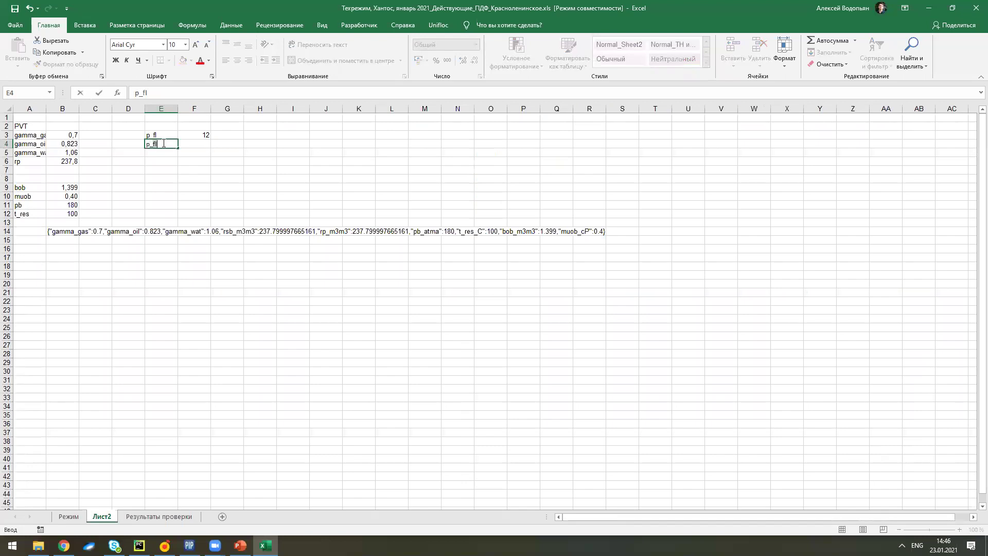
{"action": "type", "text": "wh"}
{"action": "left_click", "coordinate": [201, 146]}
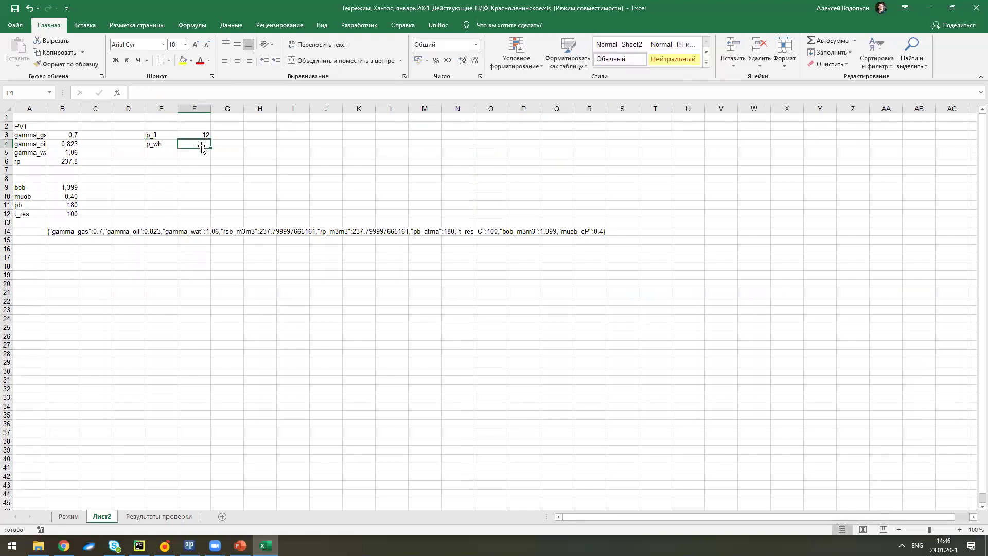
{"action": "left_click", "coordinate": [185, 94]}
{"action": "type", "text": "="}
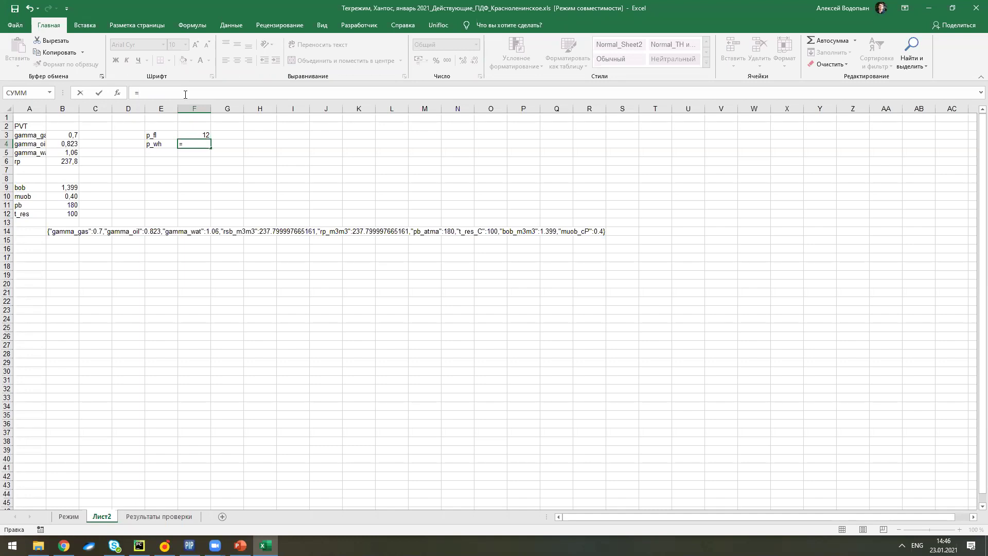
{"action": "key", "text": "Escape"}
Label cell E2 q_liq and link F2 to the row 14 well's liquid rate in cell AE14 of the Режим sheet.
{"action": "left_click", "coordinate": [163, 126]}
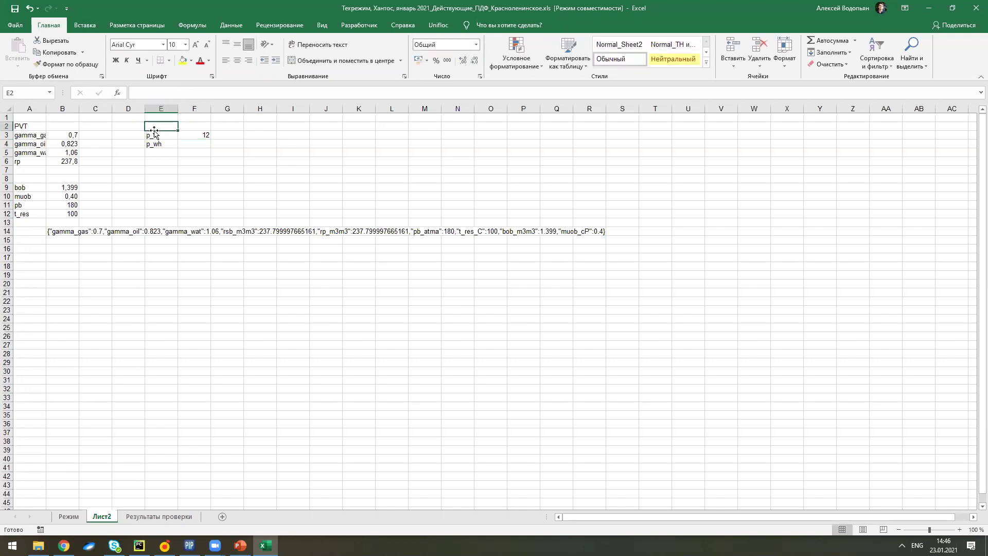
{"action": "type", "text": "q_liq"}
{"action": "left_click", "coordinate": [197, 124]}
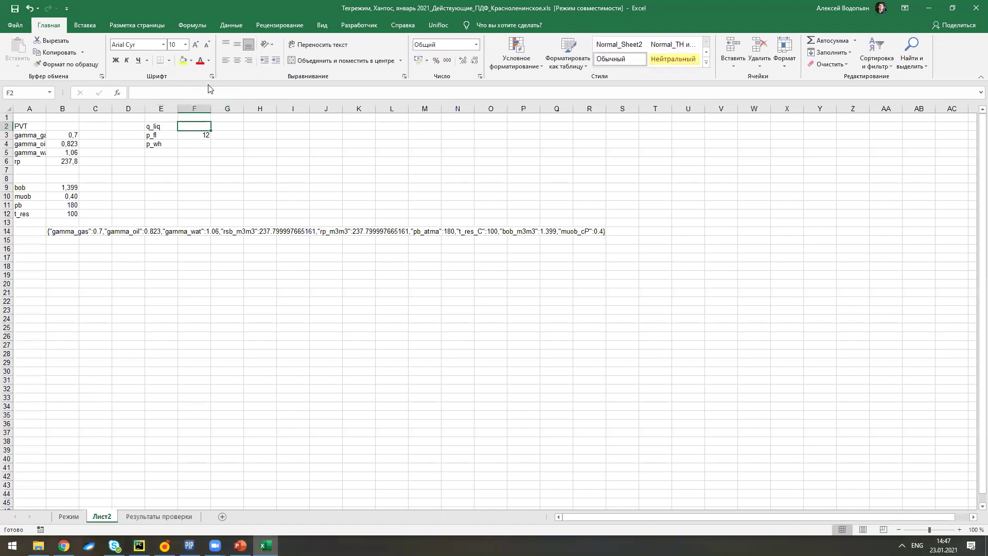
{"action": "type", "text": "="}
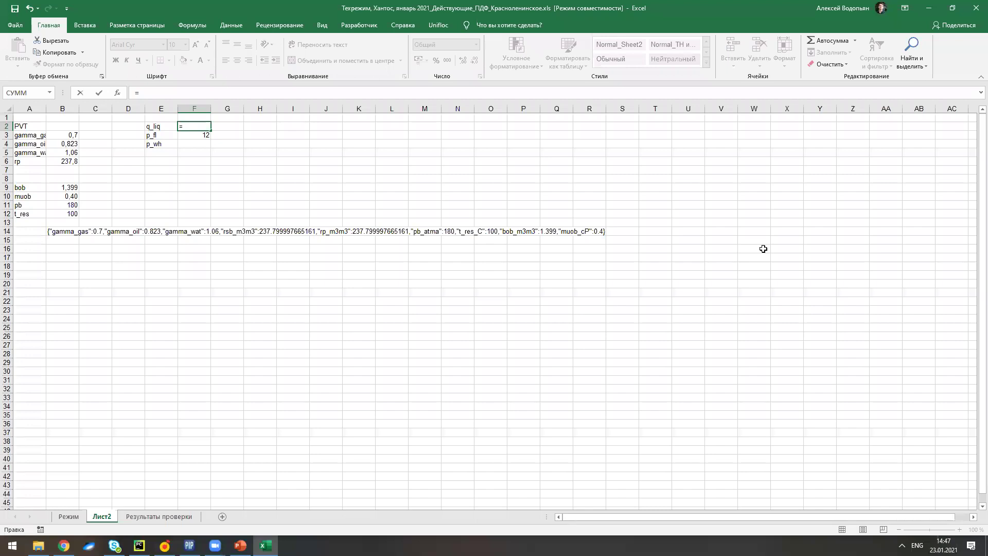
{"action": "key", "text": "ctrl+Page_Up"}
{"action": "left_click", "coordinate": [786, 257]}
{"action": "key", "text": "Return"}
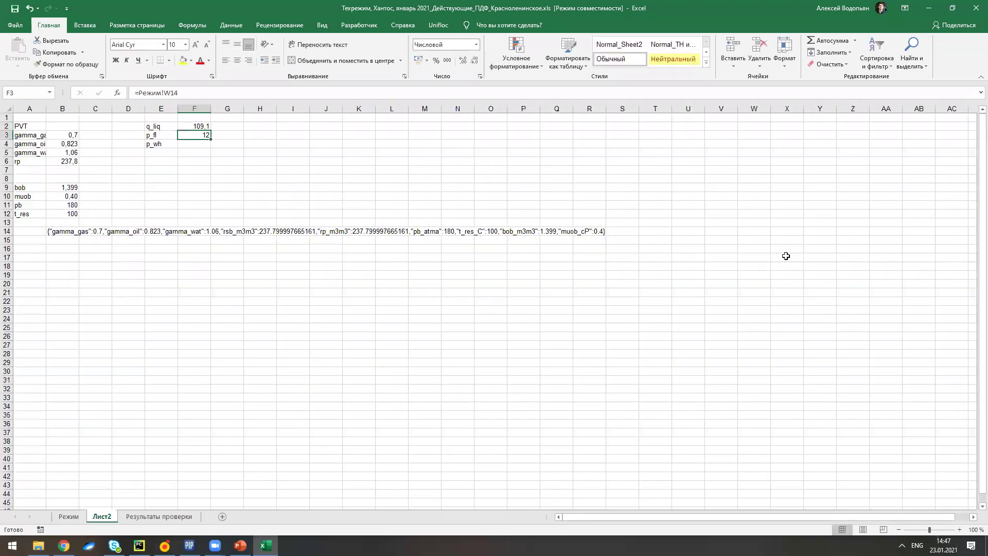
Insert the MF_p_choke_atma function in cell F4 beside p_wh and open its function arguments.
{"action": "left_click", "coordinate": [181, 150]}
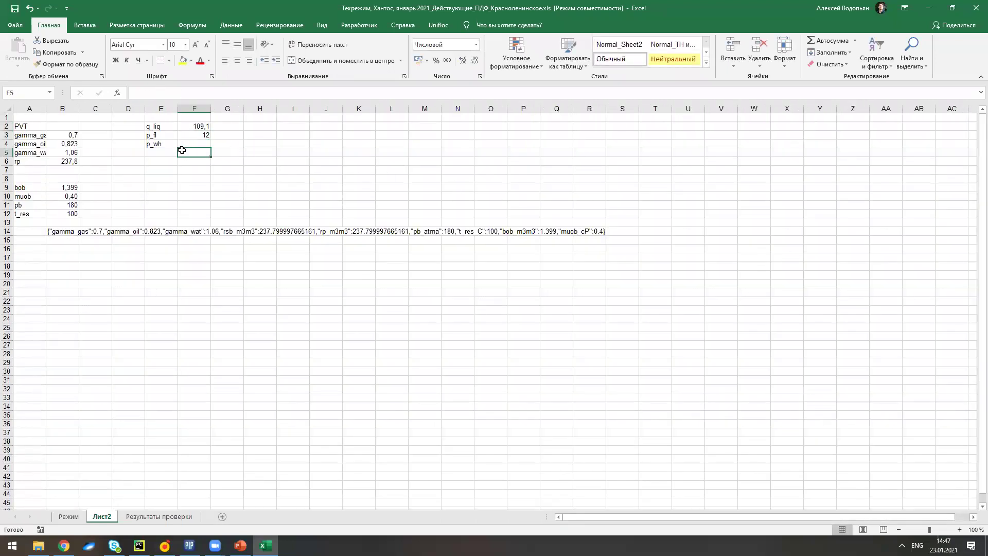
{"action": "left_click", "coordinate": [191, 139]}
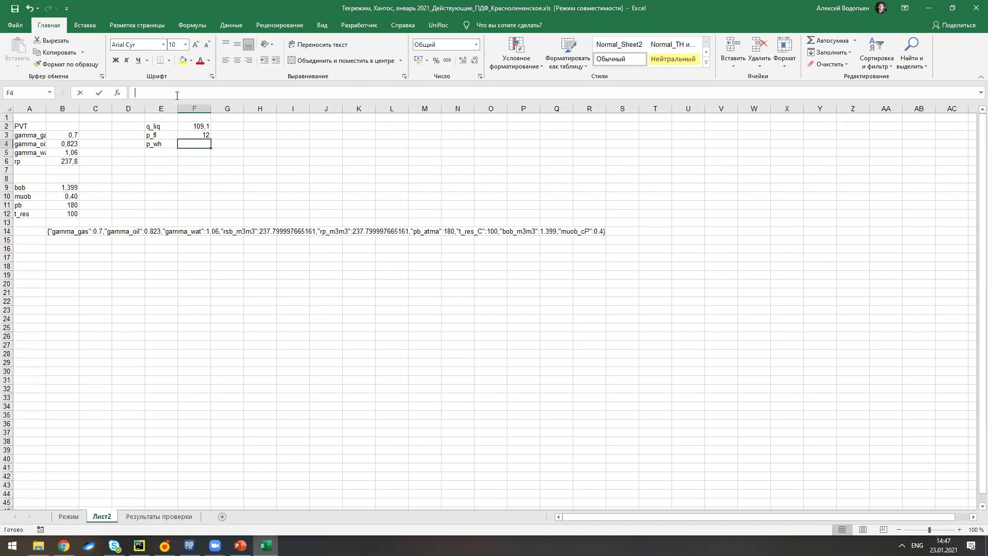
{"action": "type", "text": "="}
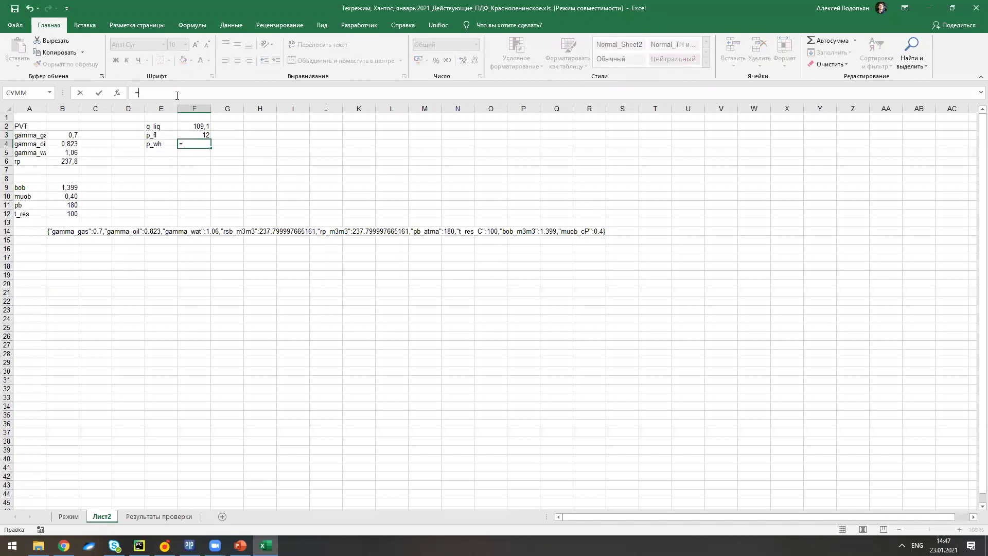
{"action": "type", "text": "mf"}
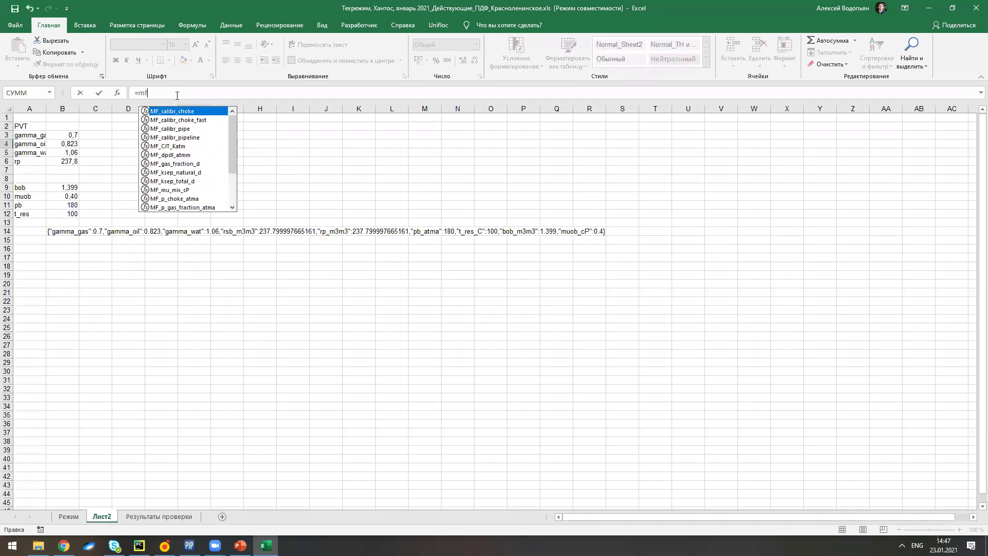
{"action": "type", "text": "_p"}
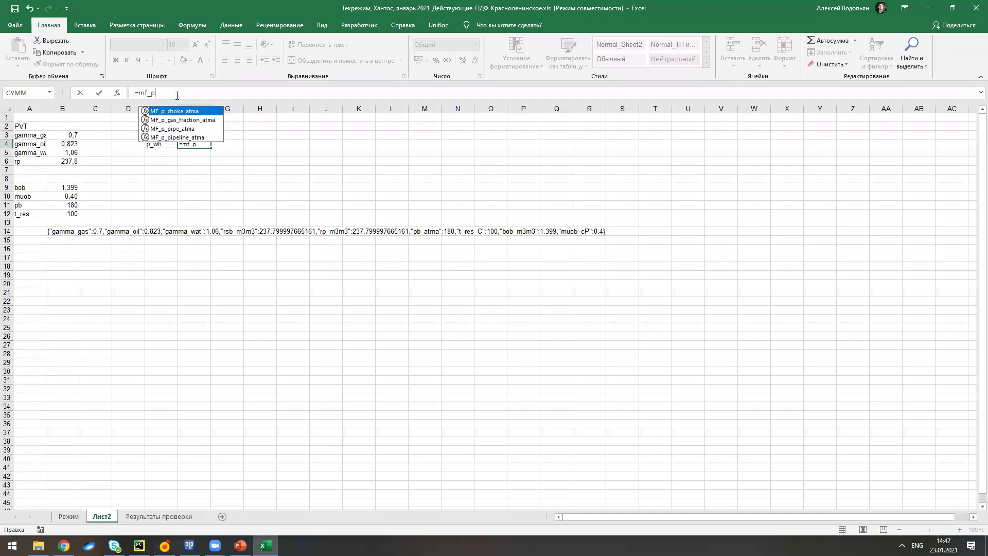
{"action": "key", "text": "Tab"}
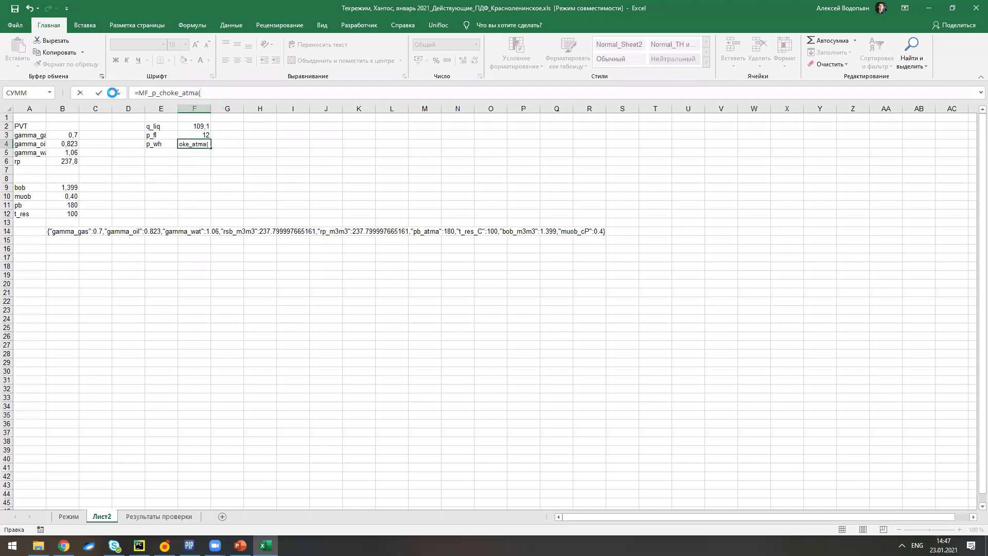
{"action": "left_click", "coordinate": [116, 94]}
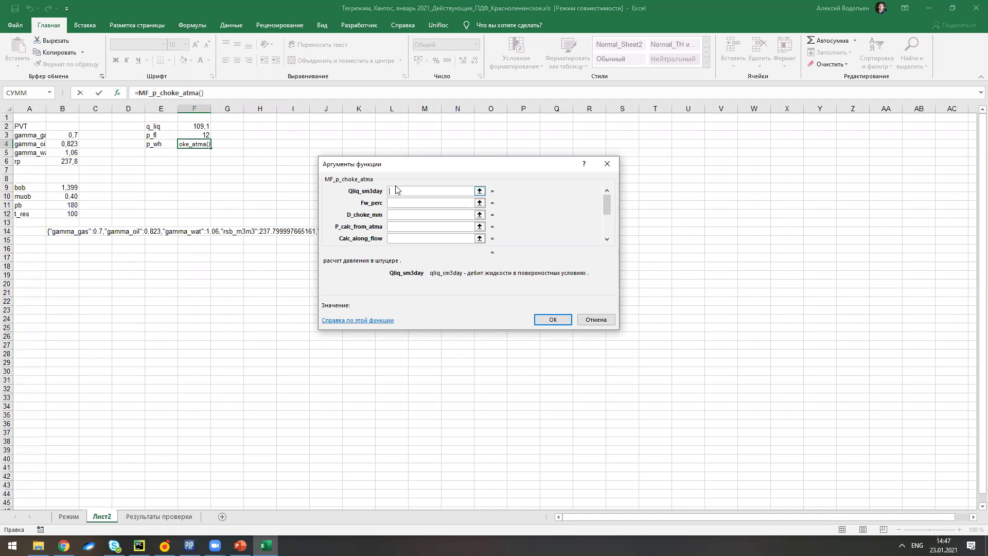
Set the arguments Qliq_sm3day to F2, Fw_perc to E6, D_choke_mm to E7 and P_calc_from_atma to F3.
{"action": "left_click", "coordinate": [195, 127]}
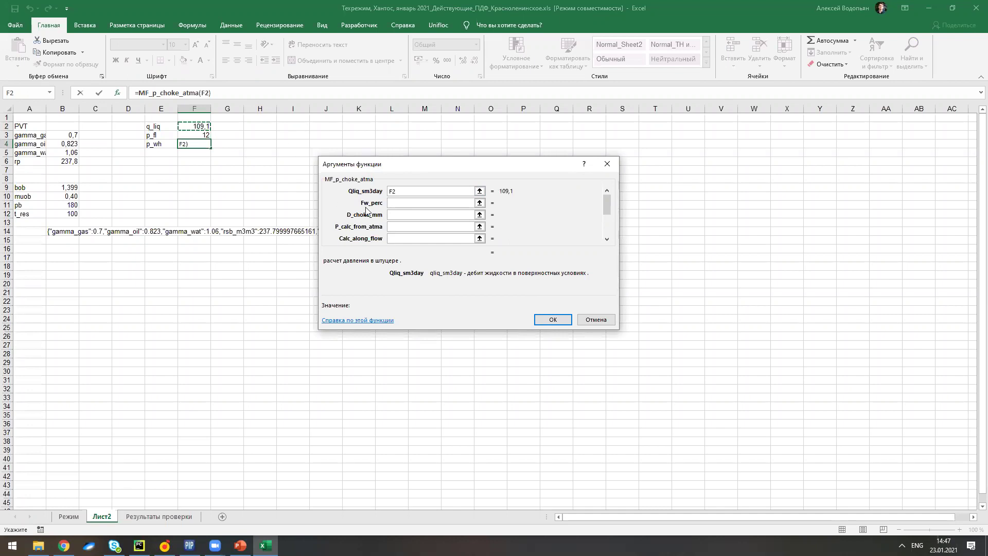
{"action": "left_click", "coordinate": [400, 205]}
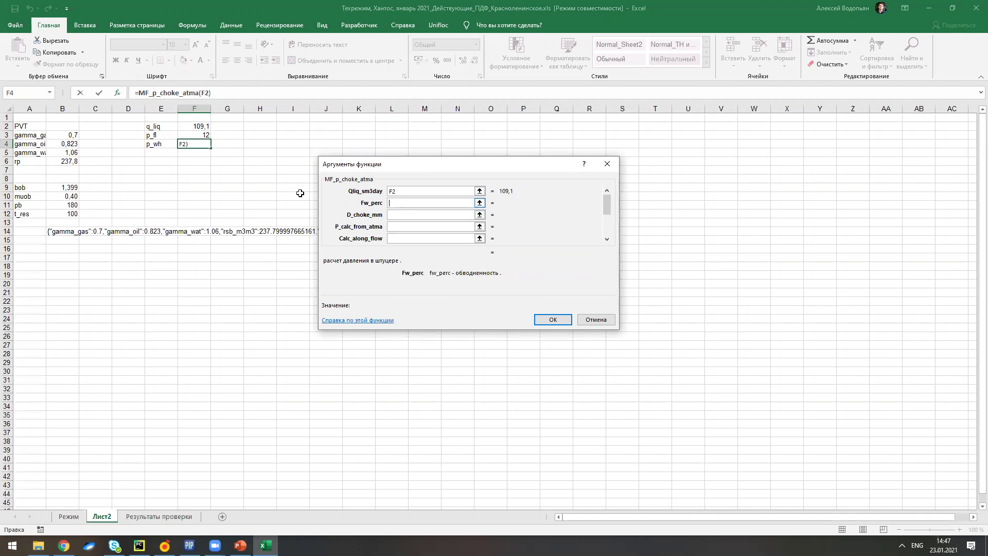
{"action": "left_click", "coordinate": [156, 162]}
{"action": "key", "text": "Tab"}
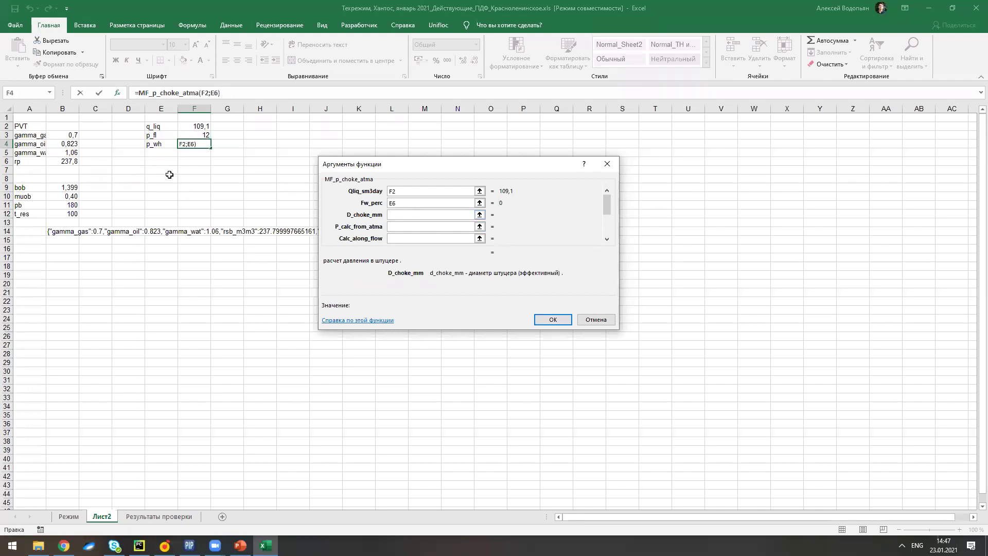
{"action": "left_click", "coordinate": [162, 172]}
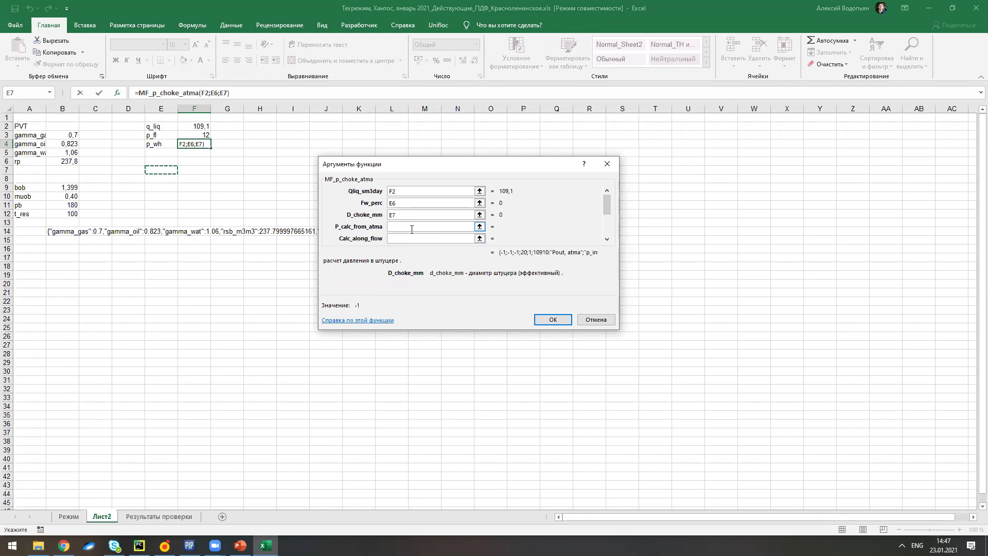
{"action": "left_click", "coordinate": [468, 228]}
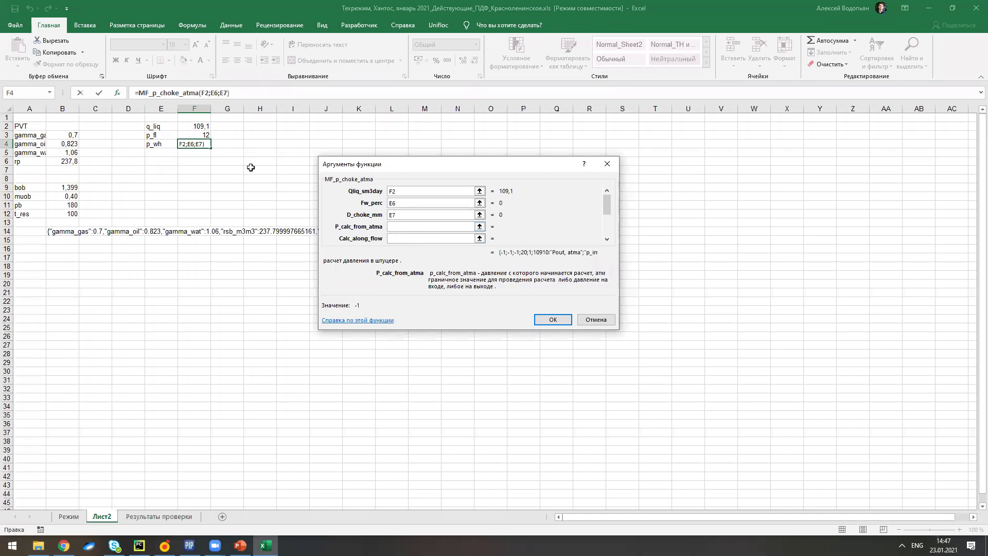
{"action": "left_click", "coordinate": [200, 134]}
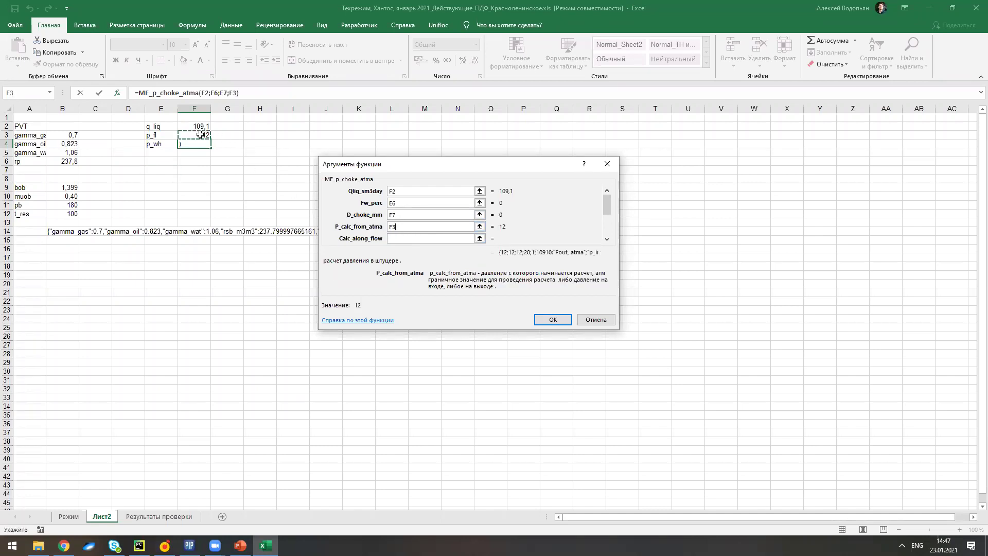
Set Calc_along_flow to 0, leave D_pipe_mm and T_choke_C blank, and complete the choke pressure formula.
{"action": "left_click", "coordinate": [607, 238]}
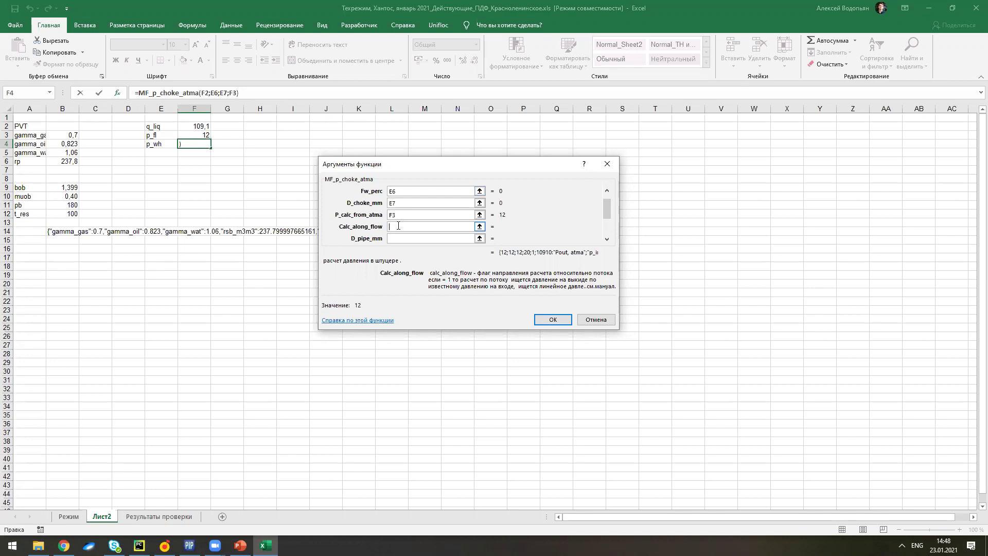
{"action": "type", "text": "0"}
{"action": "left_click", "coordinate": [411, 238]}
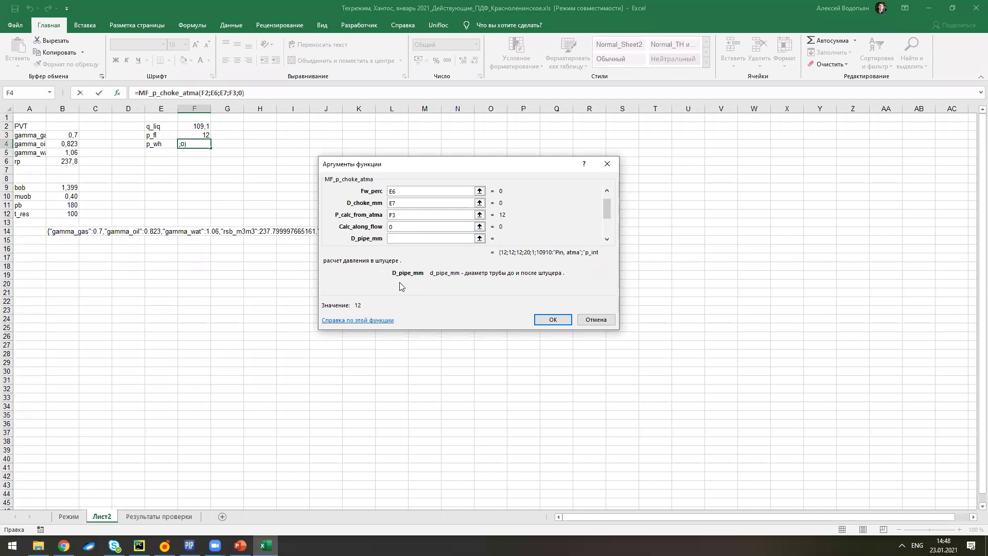
{"action": "left_click", "coordinate": [607, 240]}
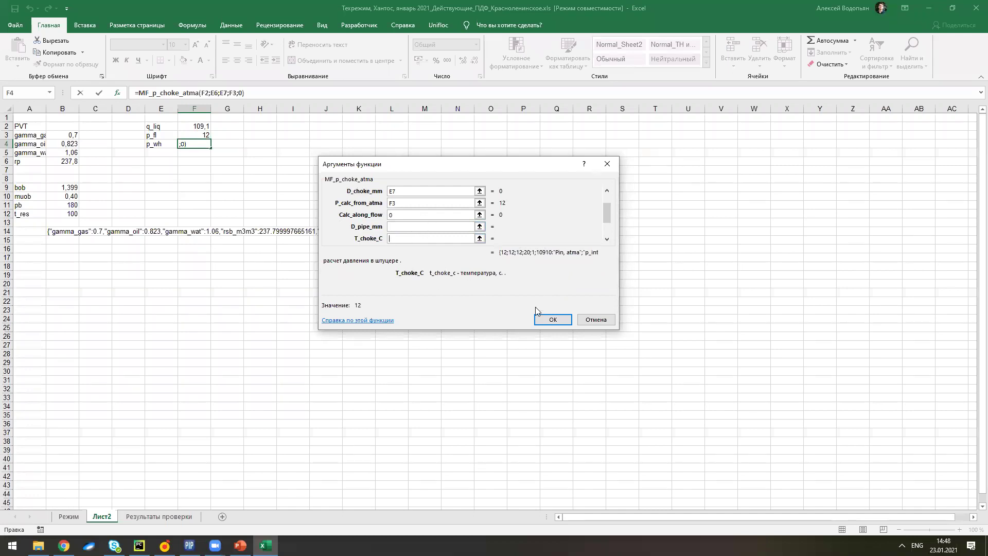
{"action": "left_click", "coordinate": [561, 321]}
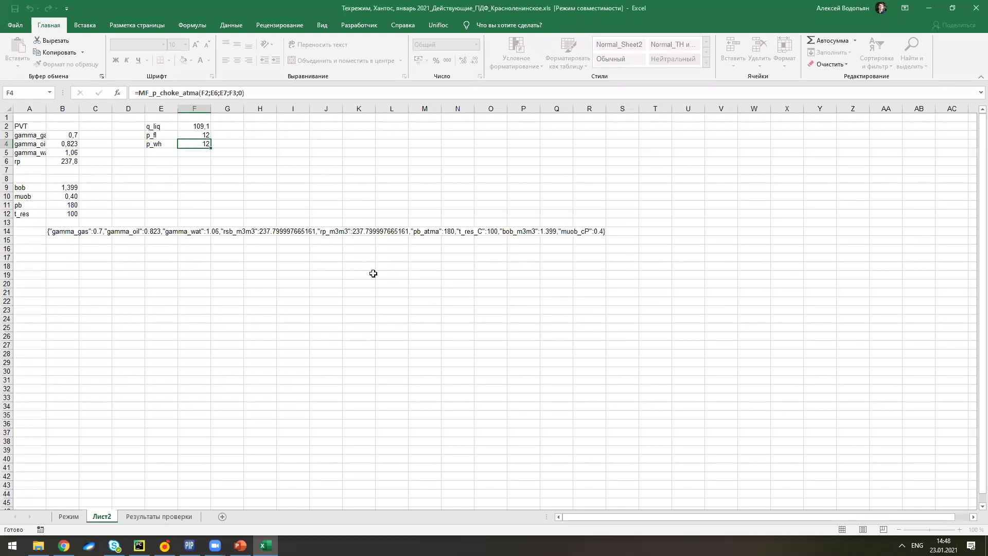
Enter the labels wct in cell E6 and d_шт in cell E7.
{"action": "left_click", "coordinate": [160, 160]}
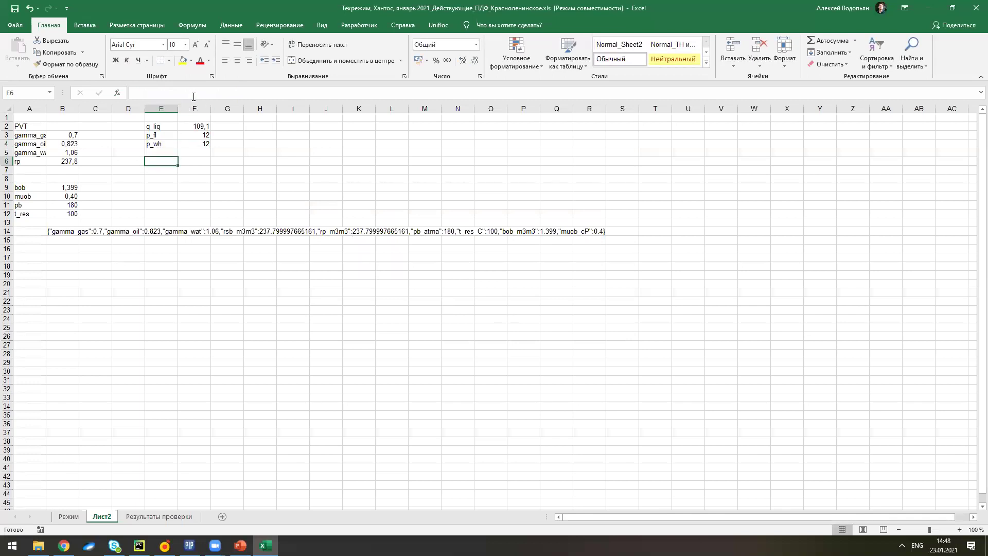
{"action": "left_click", "coordinate": [196, 164]}
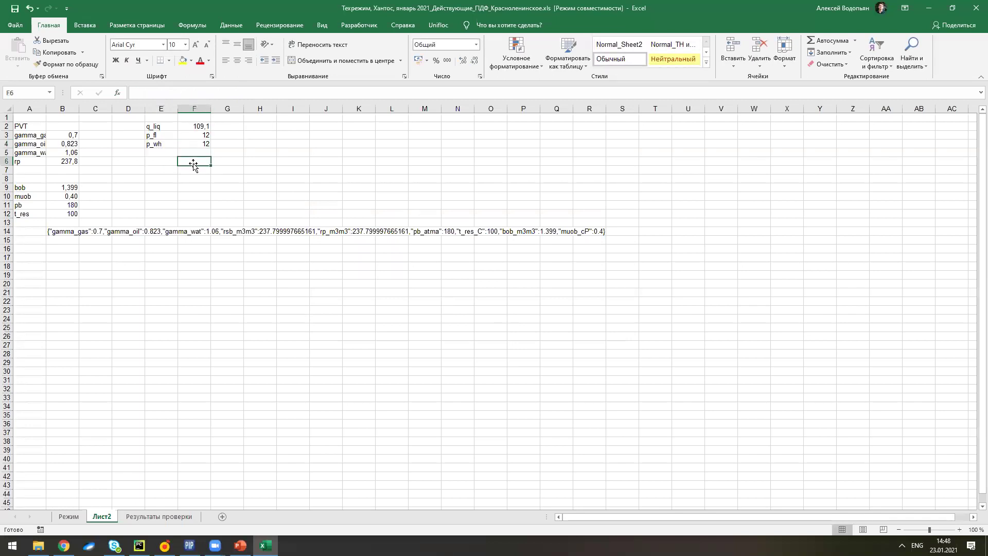
{"action": "left_click", "coordinate": [152, 162]}
{"action": "type", "text": "wct"}
{"action": "key", "text": "Tab"}
{"action": "left_click", "coordinate": [160, 174]}
{"action": "type", "text": "d_"}
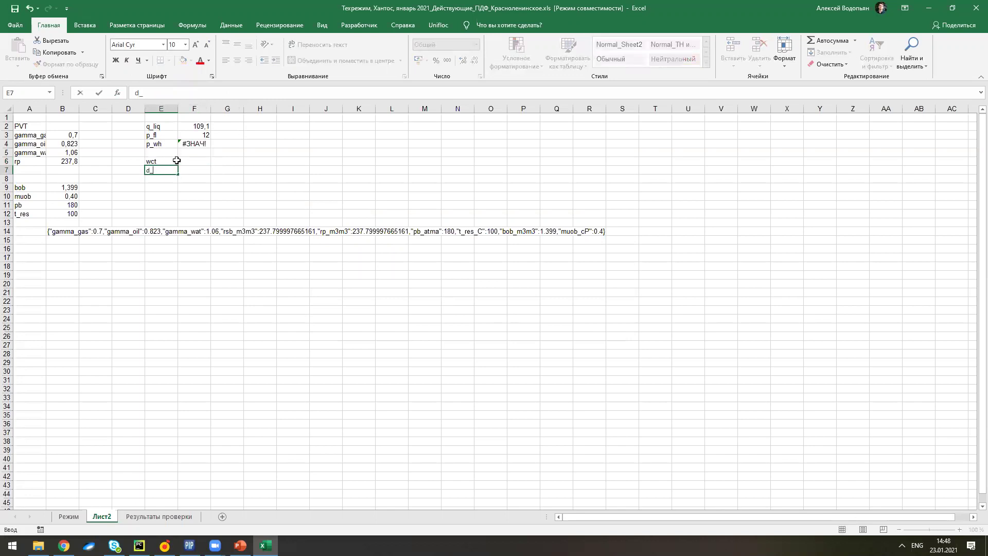
{"action": "key", "text": "alt+shift"}
{"action": "type", "text": "шт"}
{"action": "key", "text": "Return"}
Link the wct value in F6 to the row 14 well's water cut in cell AF14 of the Режим sheet.
{"action": "left_click", "coordinate": [190, 161]}
{"action": "type", "text": "="}
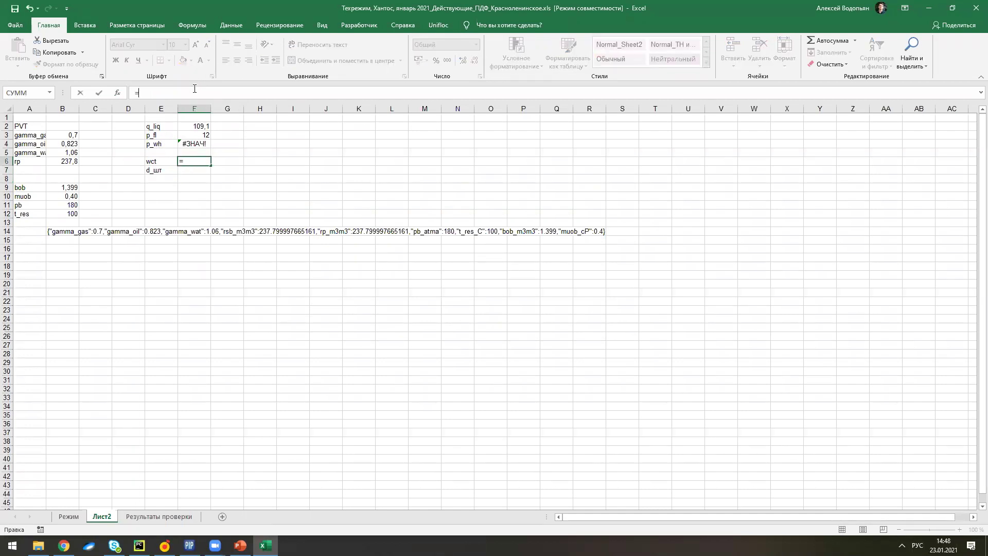
{"action": "left_click", "coordinate": [68, 516]}
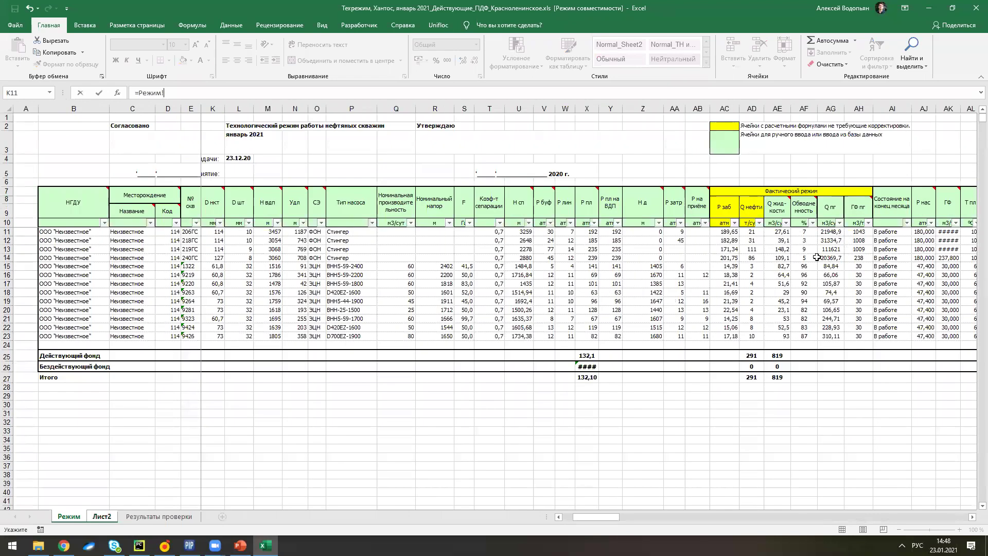
{"action": "left_click", "coordinate": [811, 258]}
{"action": "key", "text": "Return"}
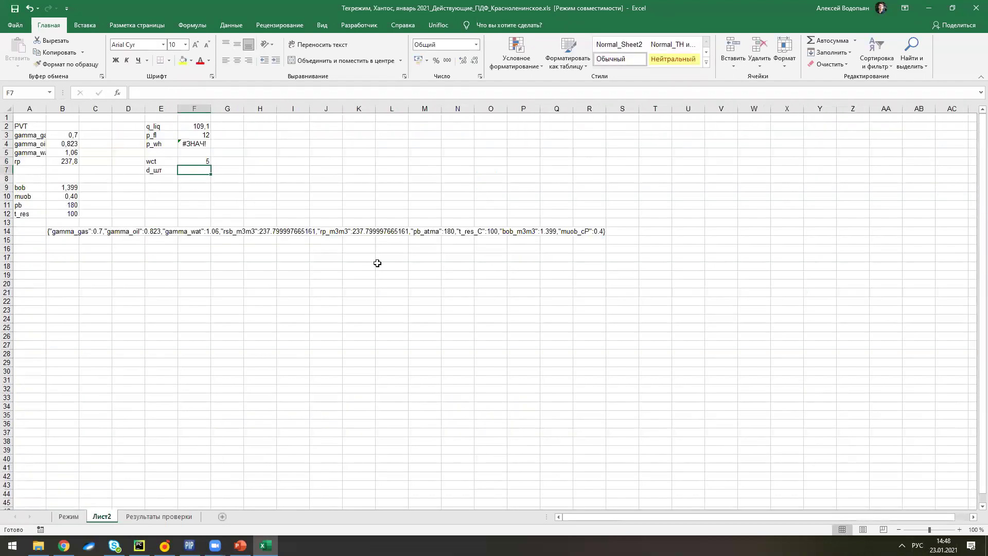
{"action": "left_click", "coordinate": [199, 161]}
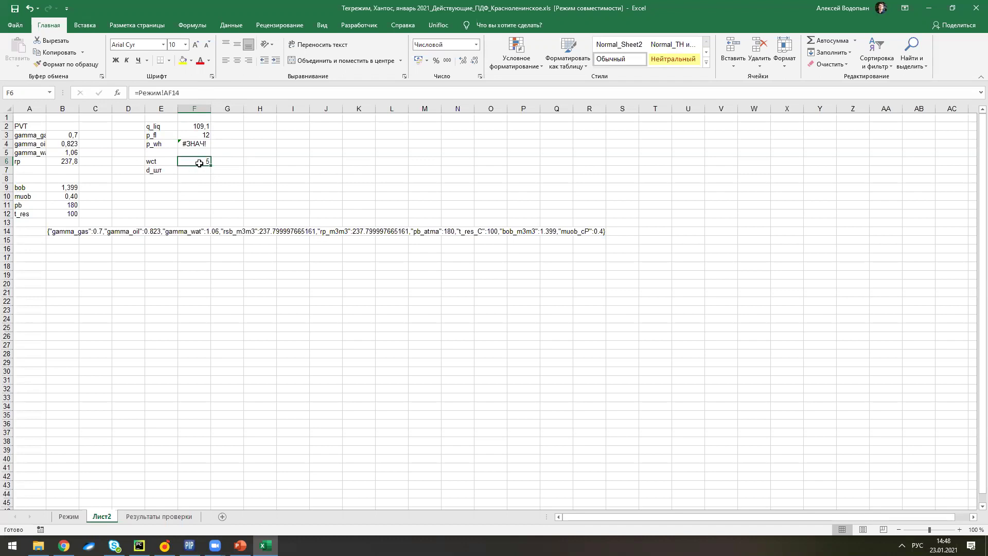
{"action": "left_click_drag", "start_coordinate": [193, 165], "coordinate": [191, 168]}
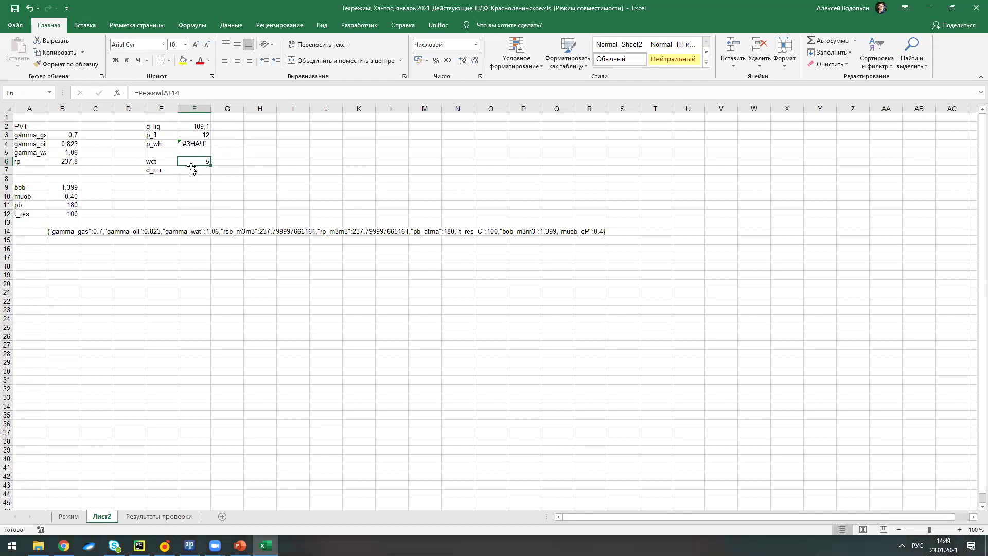
Link the d_шт value in F7 to the row 14 well's choke diameter in cell L14 of the Режим sheet.
{"action": "left_click", "coordinate": [188, 172]}
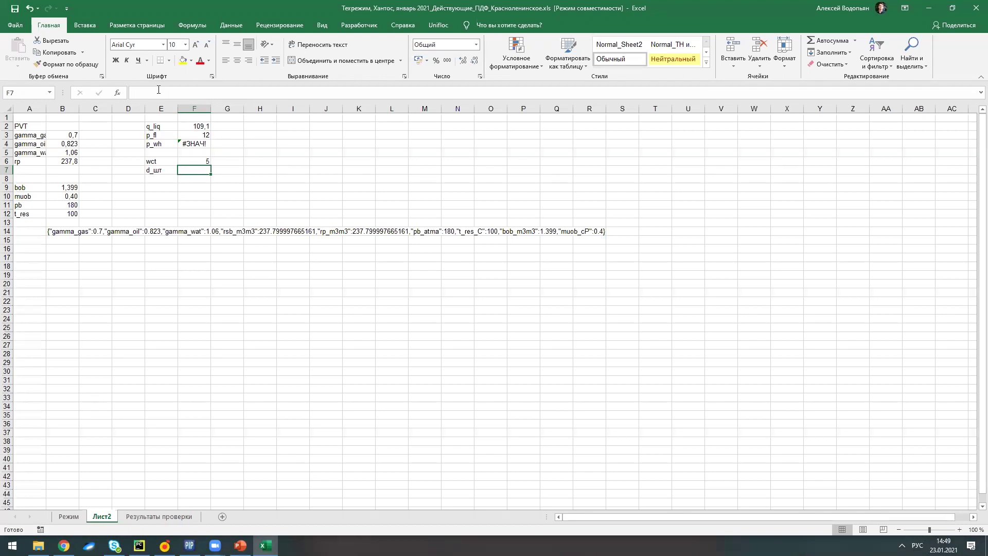
{"action": "type", "text": "="}
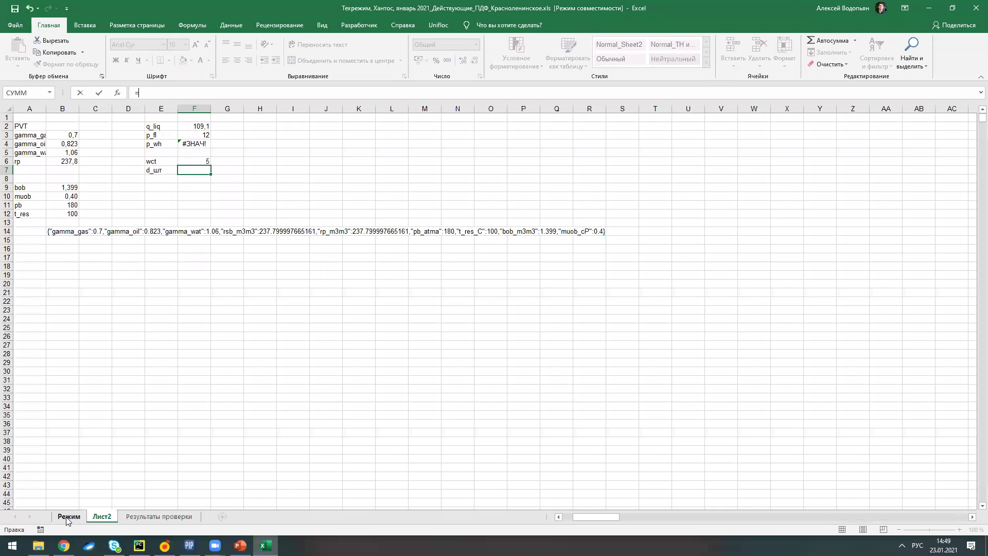
{"action": "key", "text": "ctrl+Page_Up"}
{"action": "scroll", "coordinate": [343, 261], "scroll_direction": "left", "scroll_amount": 2}
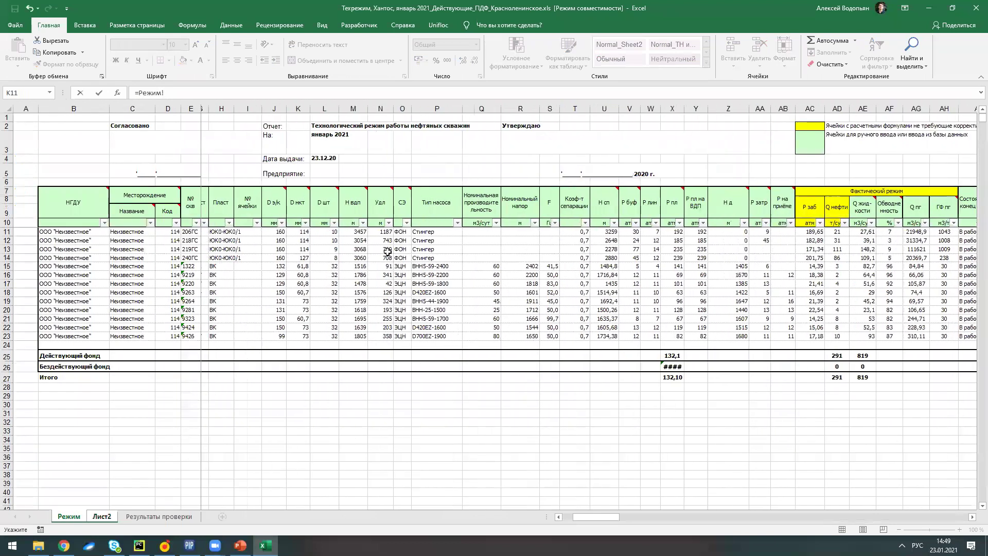
{"action": "left_click", "coordinate": [336, 259]}
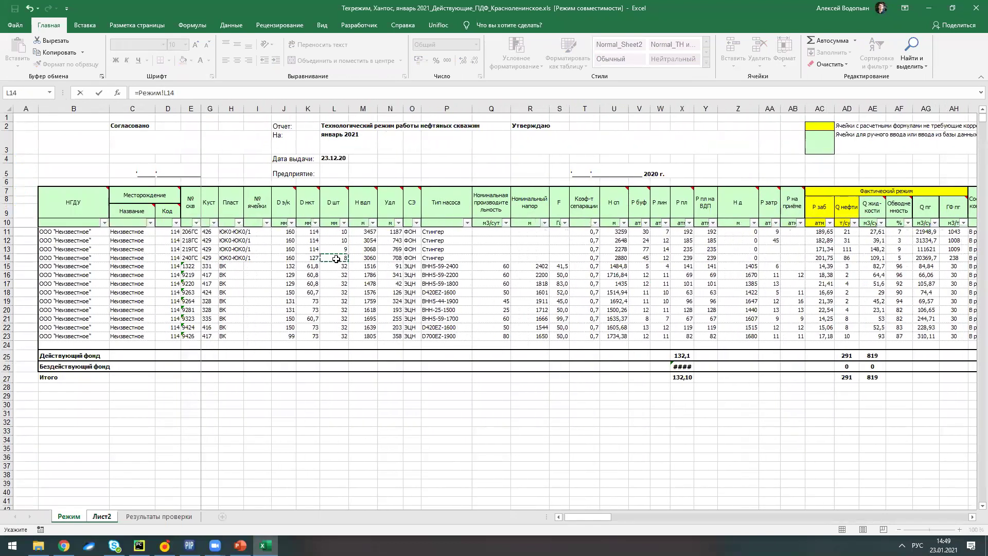
{"action": "key", "text": "Return"}
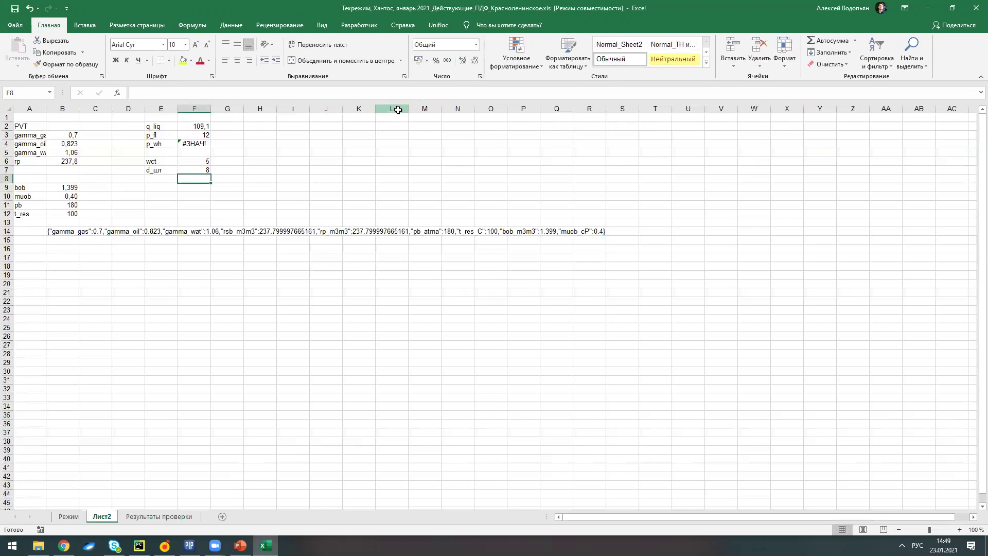
Correct the p_wh choke formula in F4 so that D_choke_mm refers to F7 and Fw_perc to F6.
{"action": "left_click", "coordinate": [195, 143]}
{"action": "left_click", "coordinate": [117, 93]}
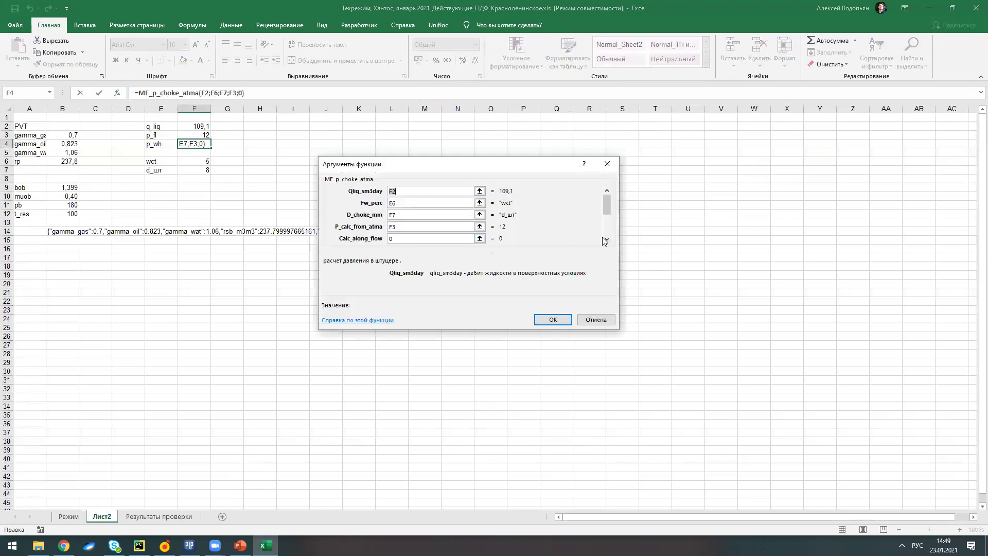
{"action": "left_click", "coordinate": [605, 239]}
{"action": "key", "text": "BackSpace"}
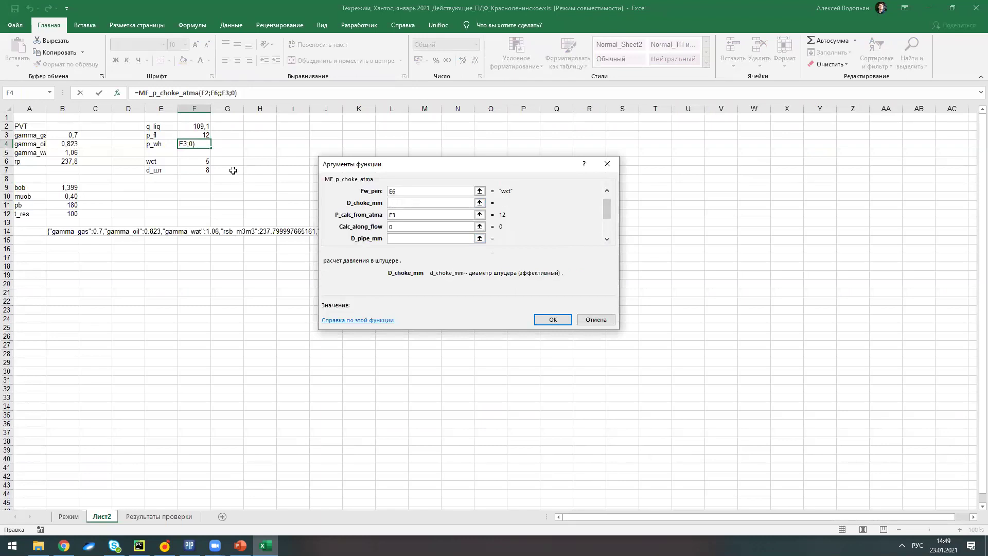
{"action": "left_click", "coordinate": [203, 169]}
{"action": "left_click", "coordinate": [419, 192]}
{"action": "key", "text": "BackSpace"}
{"action": "key", "text": "BackSpace"}
{"action": "left_click", "coordinate": [198, 160]}
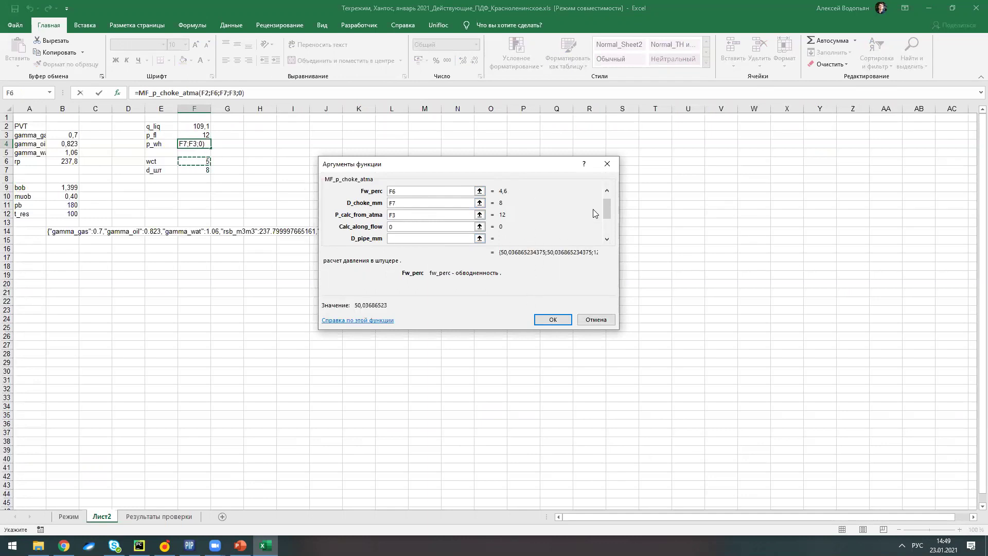
{"action": "left_click", "coordinate": [606, 190]}
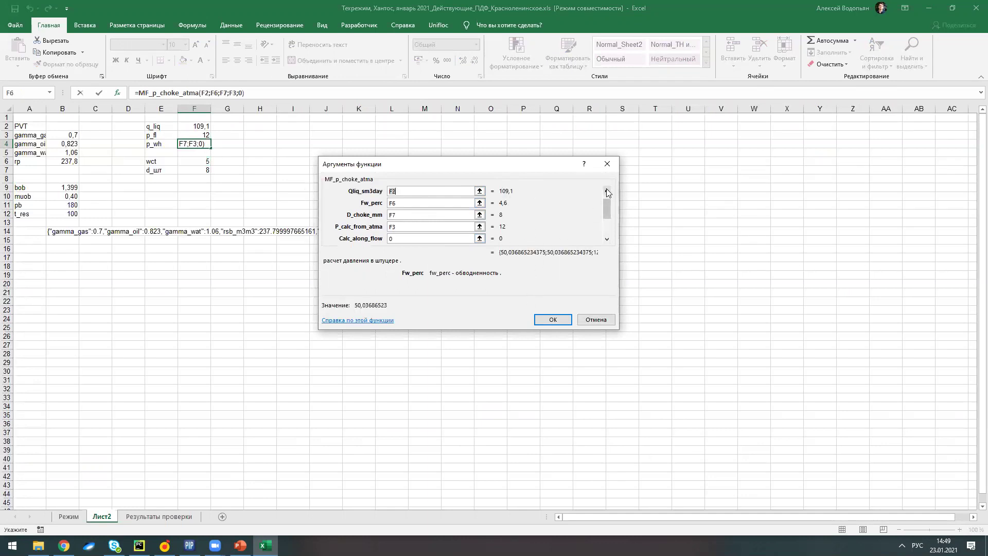
{"action": "left_click", "coordinate": [552, 319]}
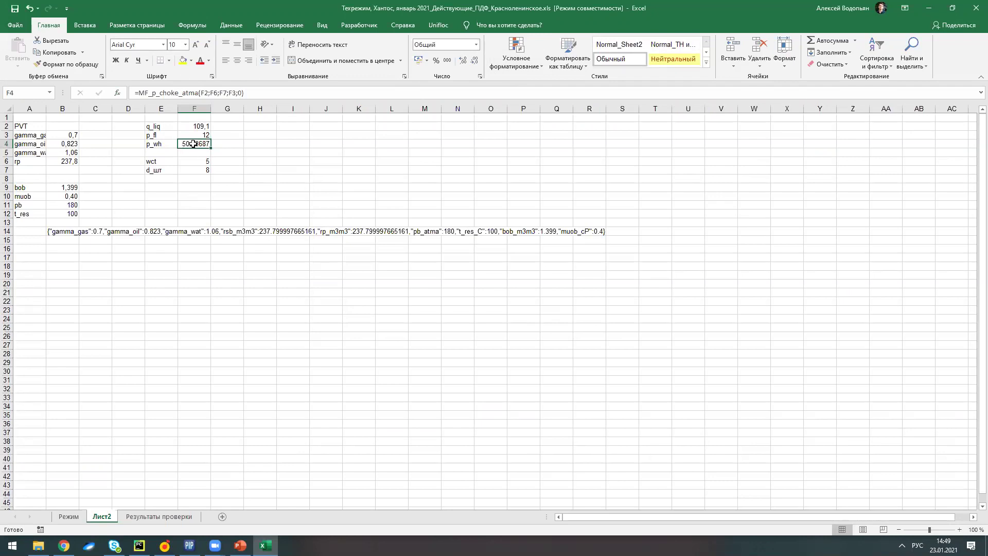
Check the row 14 well's actual buffer pressure in V14 of the Режим sheet against the calculated p_wh.
{"action": "left_click", "coordinate": [72, 517]}
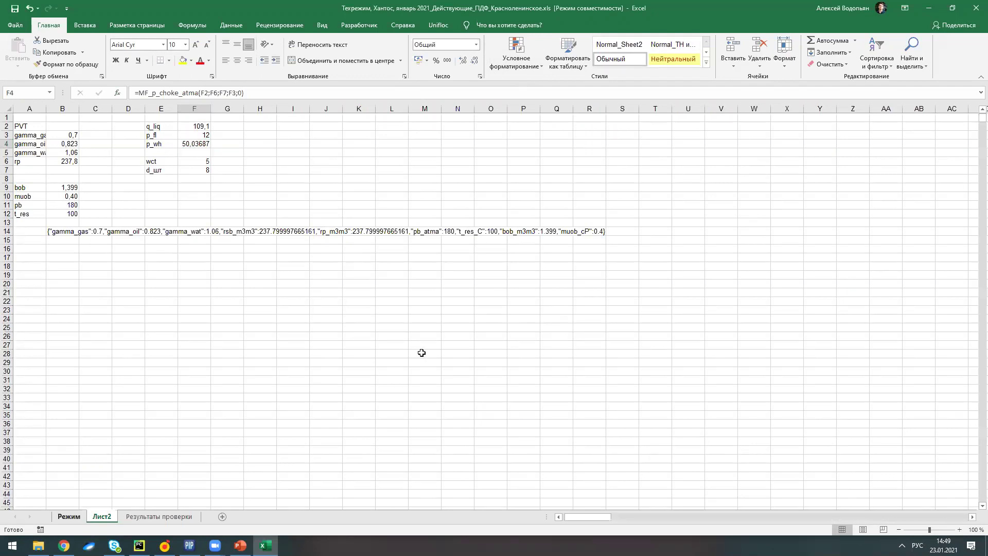
{"action": "left_click", "coordinate": [638, 256]}
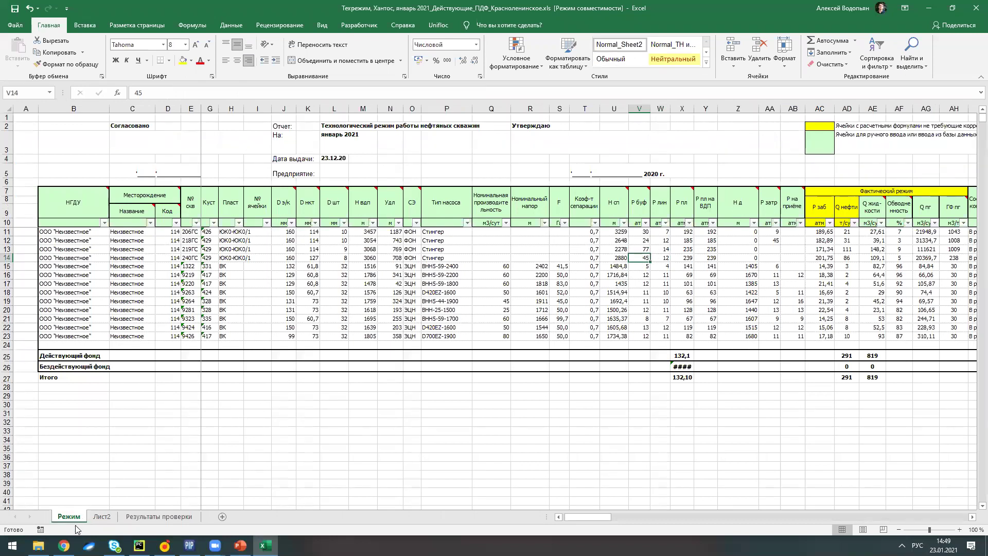
{"action": "left_click", "coordinate": [101, 517]}
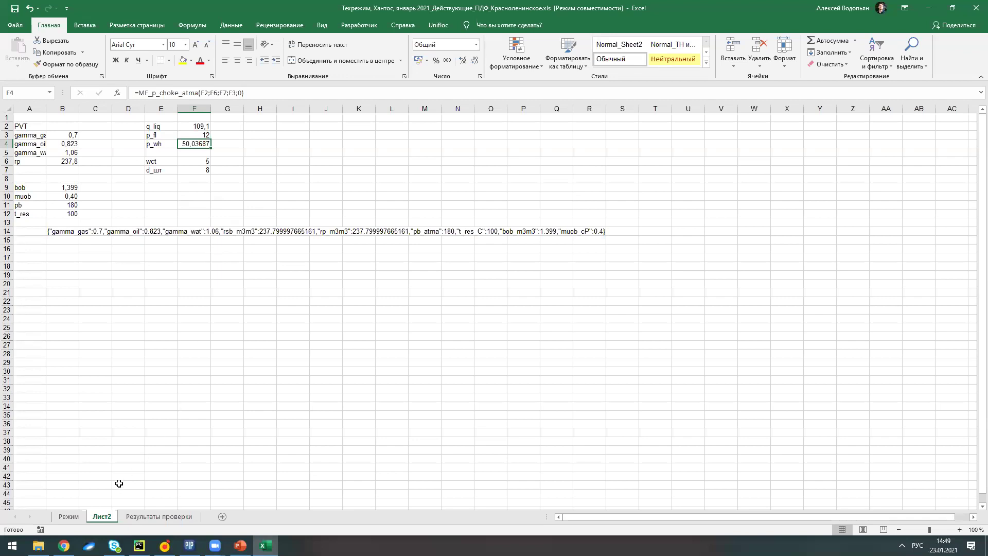
Set the C_calibr_fr correction factor of the choke pressure formula in F4 to 1,1.
{"action": "left_click", "coordinate": [119, 92]}
{"action": "double_click", "coordinate": [608, 240]}
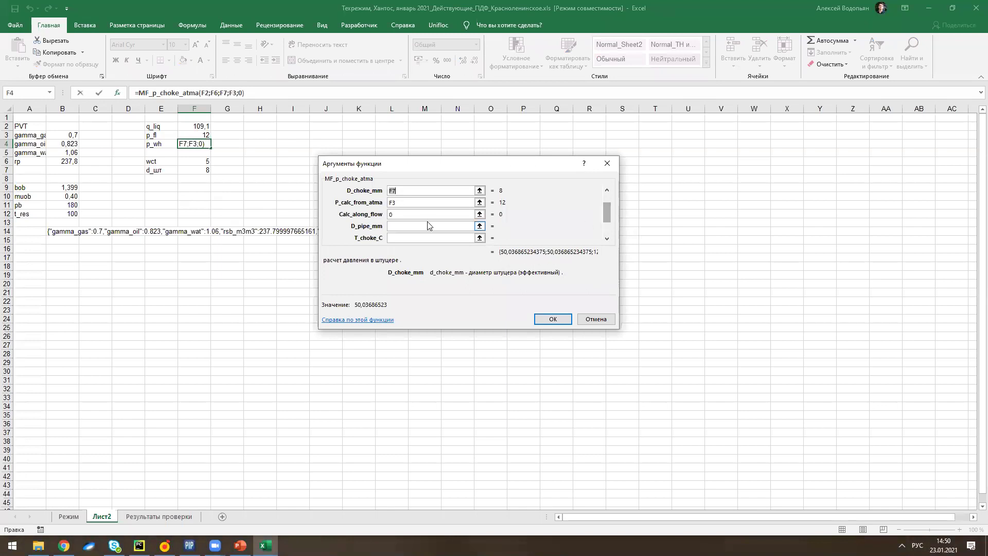
{"action": "left_click", "coordinate": [607, 190]}
{"action": "left_click", "coordinate": [607, 190]}
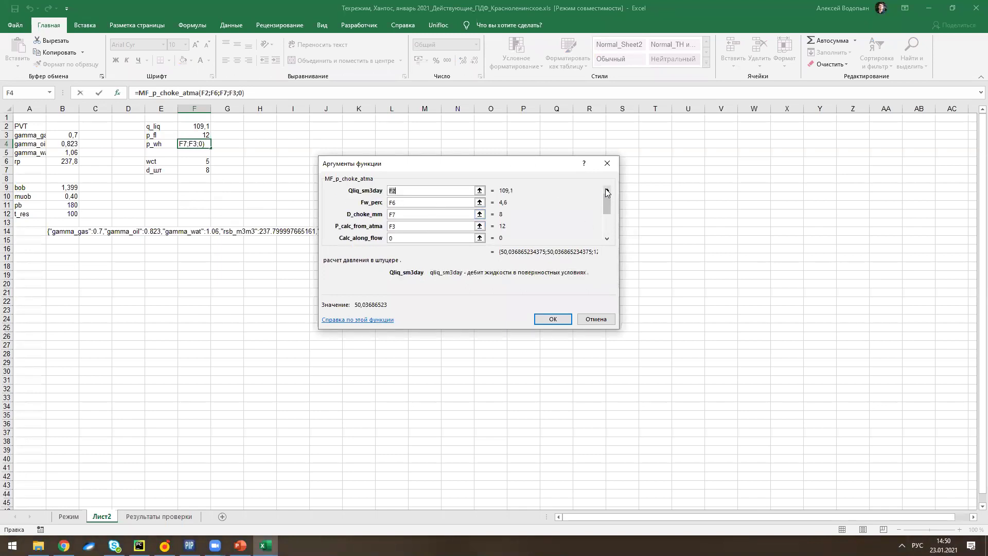
{"action": "double_click", "coordinate": [604, 237]}
{"action": "double_click", "coordinate": [604, 237]}
{"action": "left_click", "coordinate": [424, 228]}
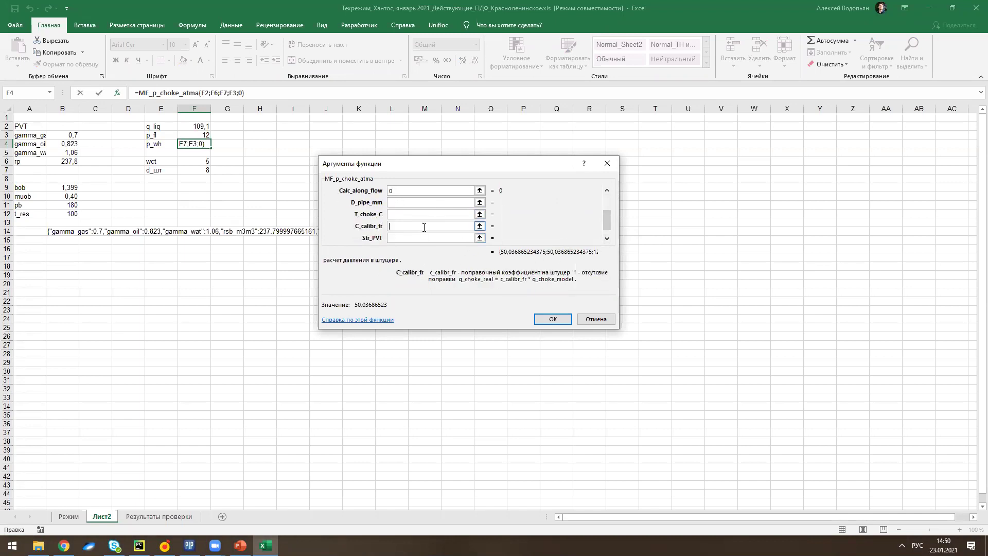
{"action": "type", "text": "1б"}
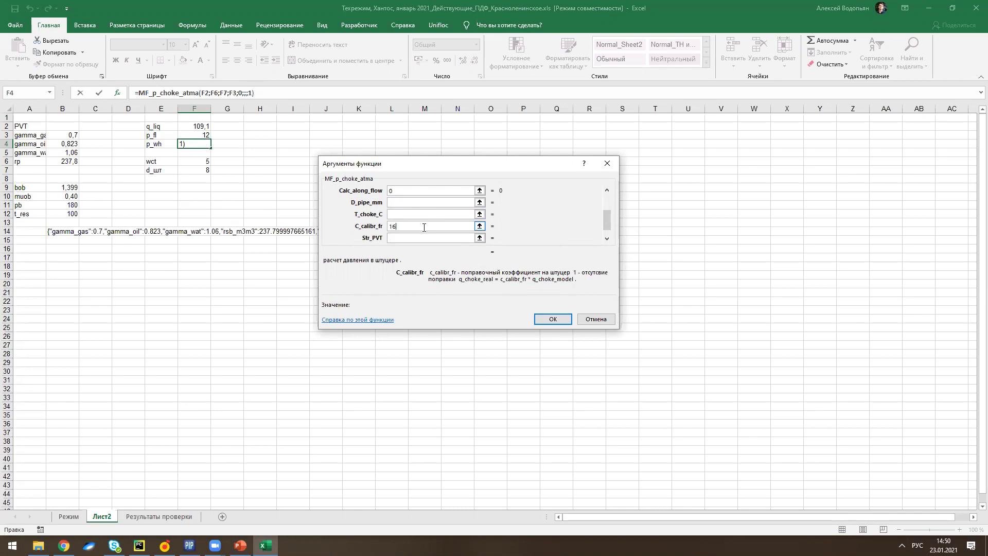
{"action": "key", "text": "BackSpace"}
{"action": "key", "text": "alt+shift"}
{"action": "type", "text": ",2"}
{"action": "key", "text": "BackSpace"}
{"action": "type", "text": "1"}
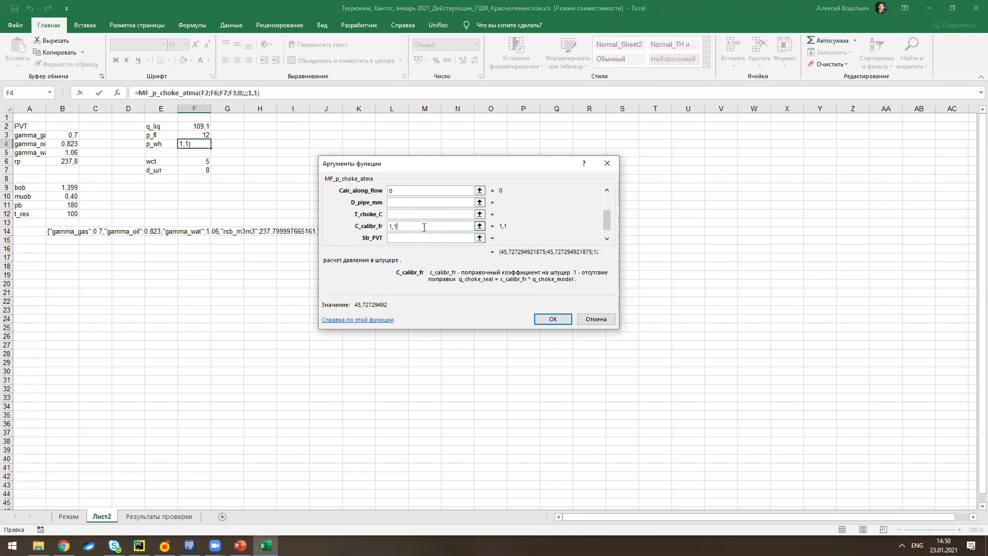
{"action": "left_click", "coordinate": [555, 322]}
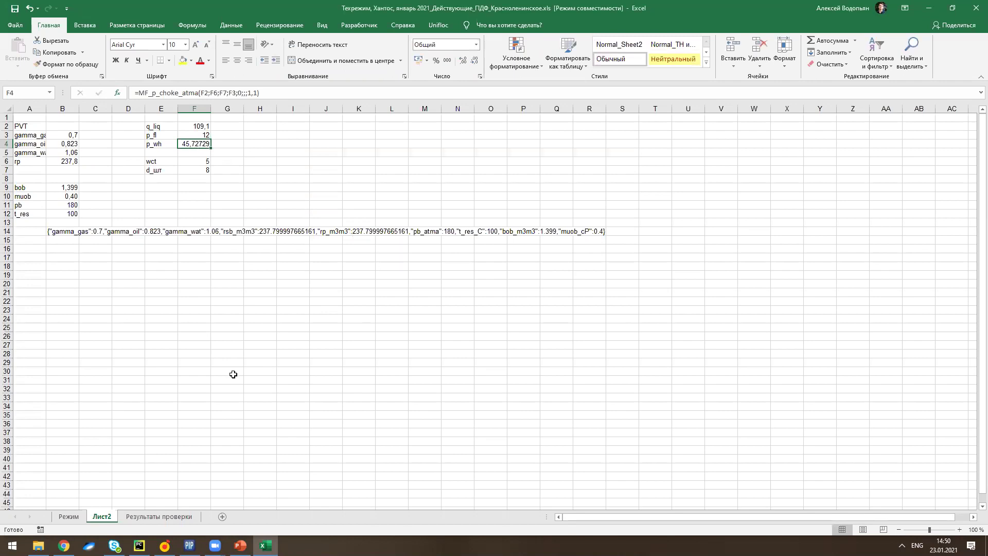
Compare the calibrated p_wh with the row 14 buffer pressure on Режим, and review the description of the C_calibr_fr argument.
{"action": "left_click", "coordinate": [69, 515]}
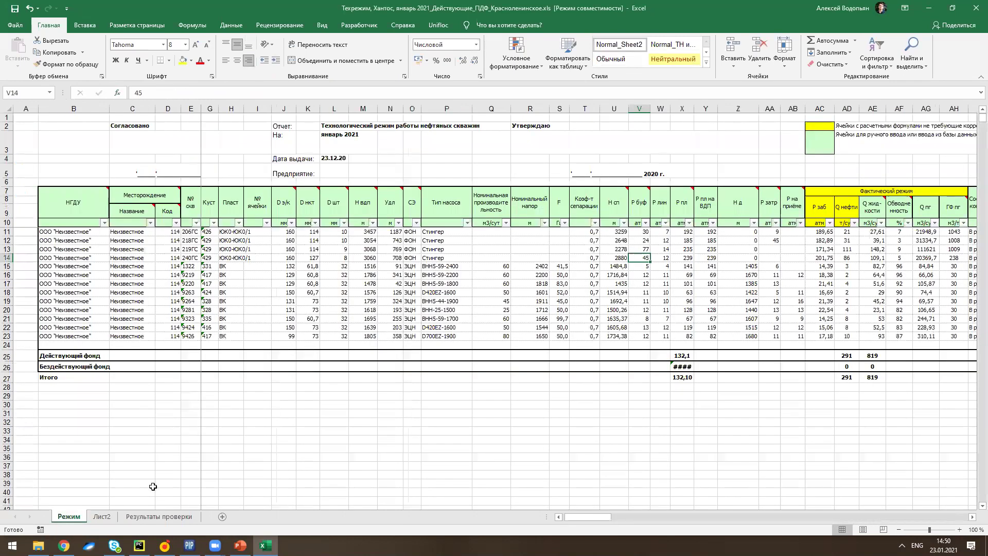
{"action": "left_click", "coordinate": [105, 516]}
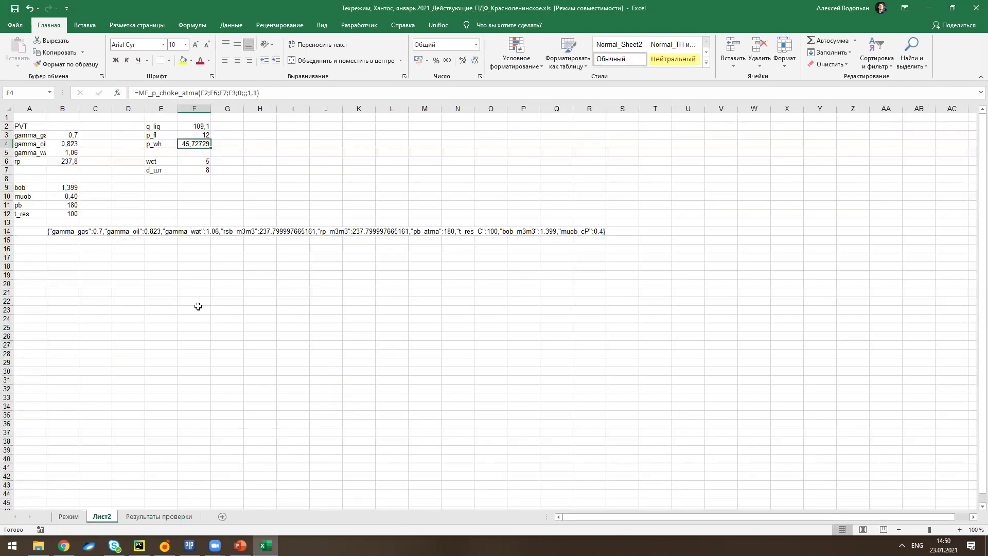
{"action": "left_click", "coordinate": [118, 92]}
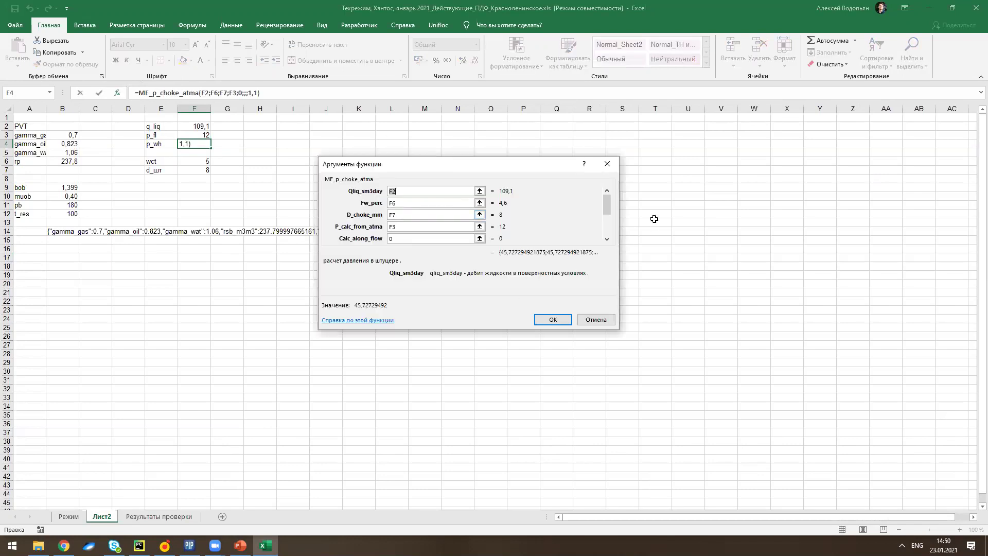
{"action": "left_click", "coordinate": [607, 238]}
{"action": "left_click", "coordinate": [607, 239]}
{"action": "left_click", "coordinate": [607, 238]}
{"action": "left_click", "coordinate": [607, 238]}
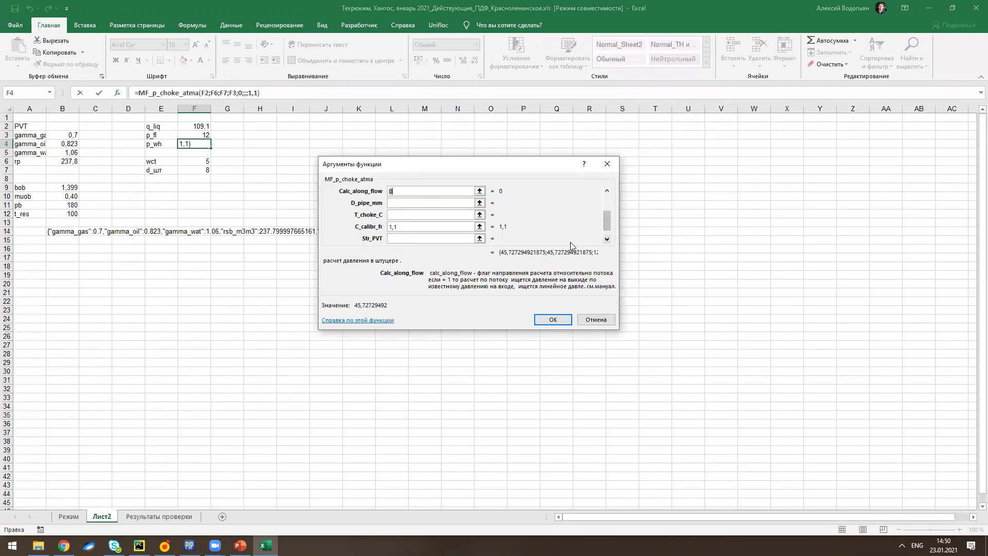
{"action": "left_click", "coordinate": [406, 227]}
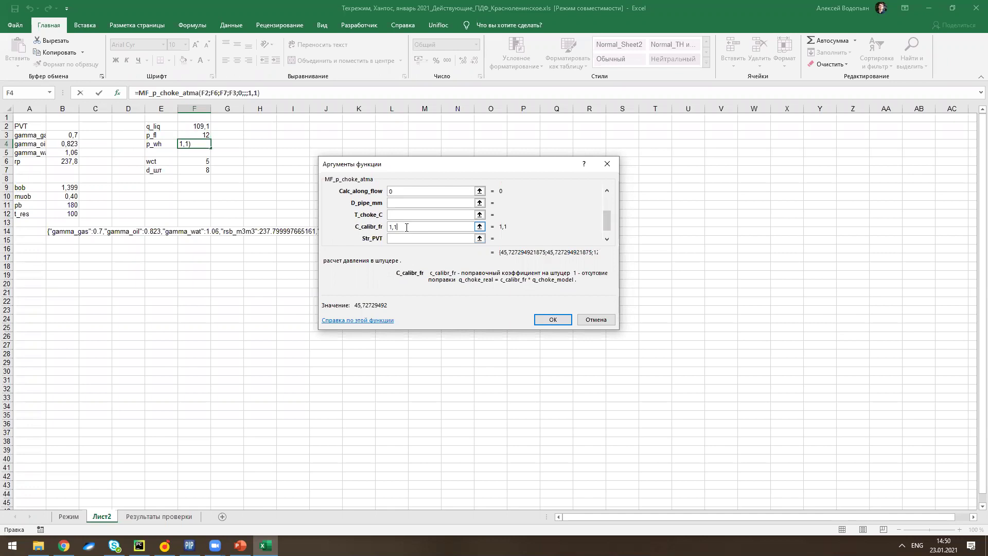
{"action": "left_click", "coordinate": [554, 318]}
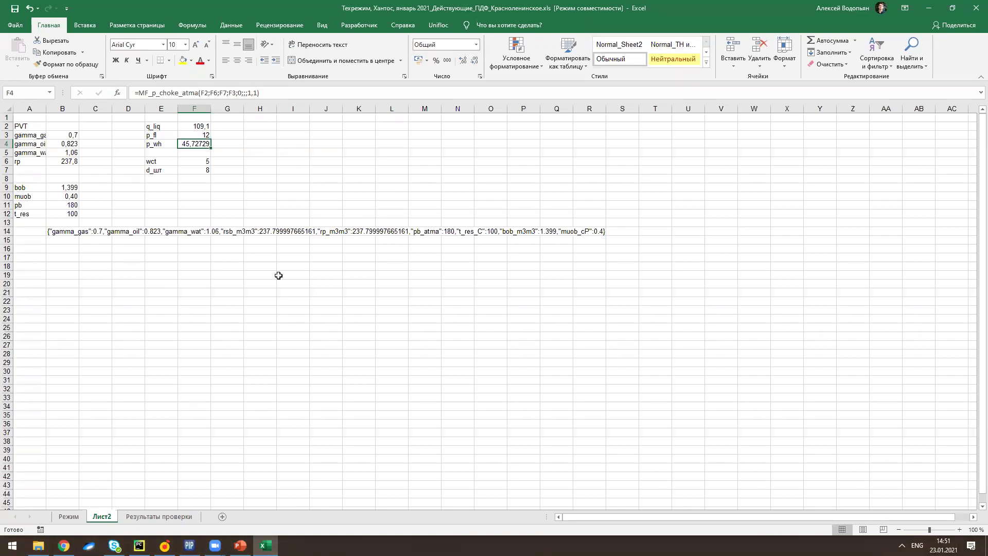
Switch to the PowerPoint presentation to examine slide 13, Различные модели скважин, and return to the Excel workbook.
{"action": "left_click", "coordinate": [239, 545]}
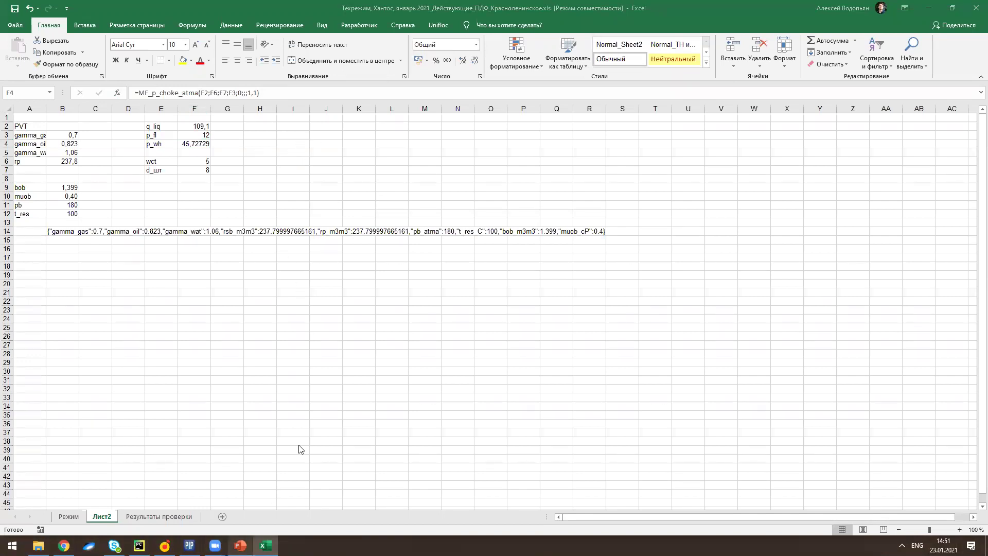
{"action": "left_click", "coordinate": [51, 416]}
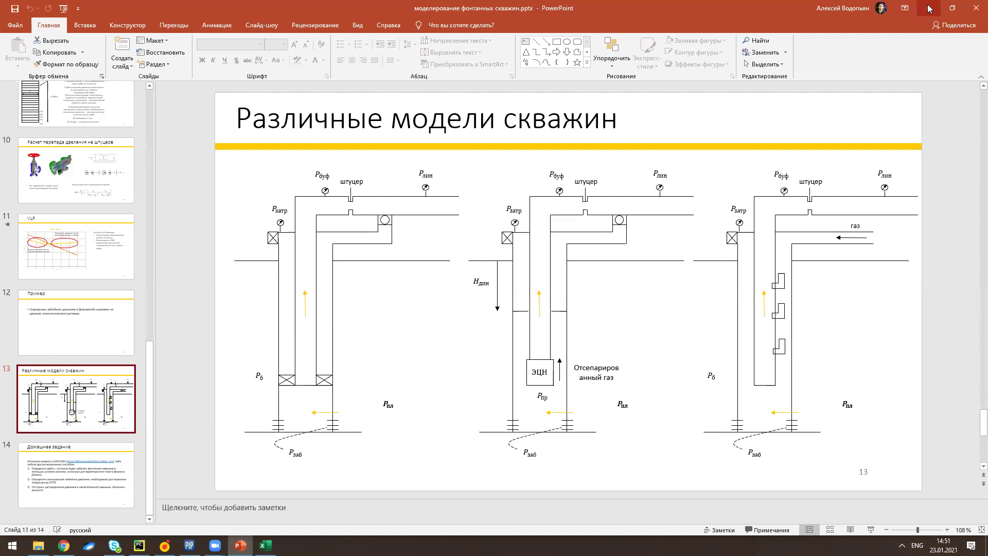
{"action": "key", "text": "alt+Tab"}
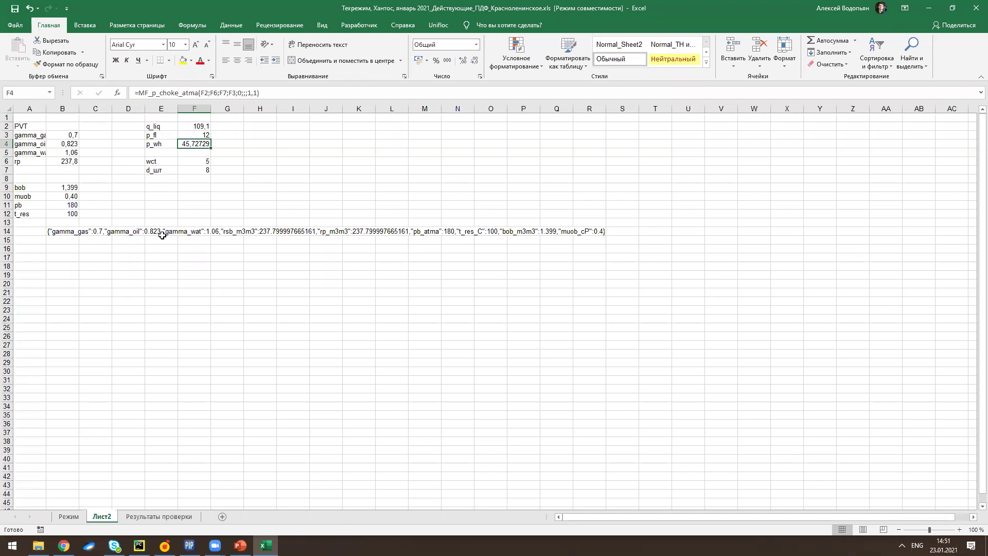
Enter the well trajectory table headings MD in E18 and TVD in F18.
{"action": "left_click", "coordinate": [160, 266]}
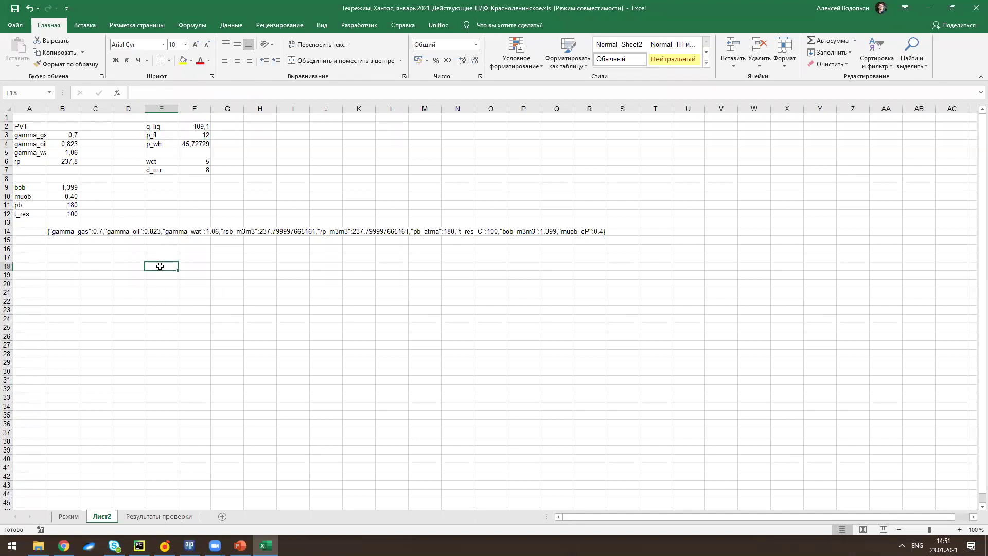
{"action": "type", "text": "MD"}
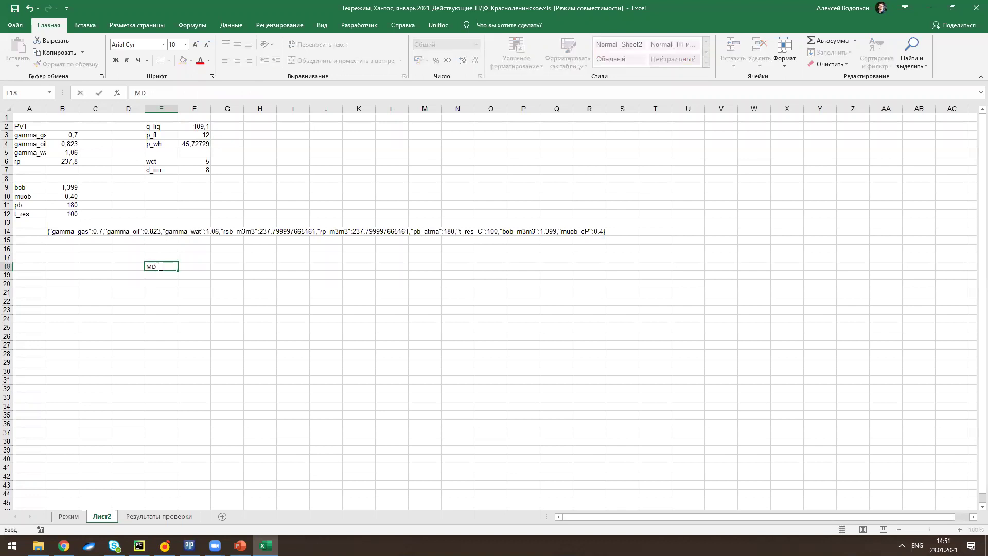
{"action": "left_click", "coordinate": [196, 269]}
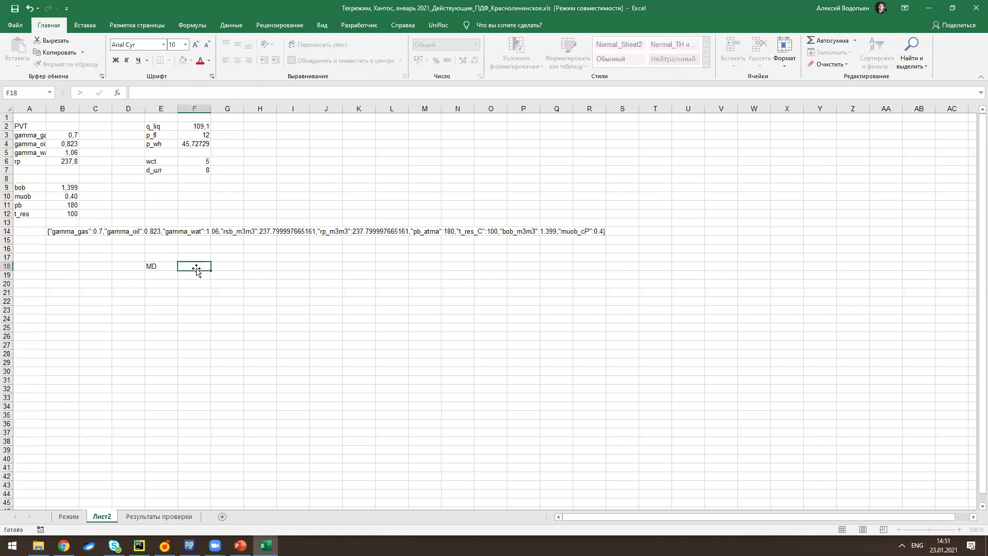
{"action": "type", "text": "TVD"}
Enter 0 as the first MD value in E19 and the first TVD value in F19.
{"action": "left_click", "coordinate": [161, 276]}
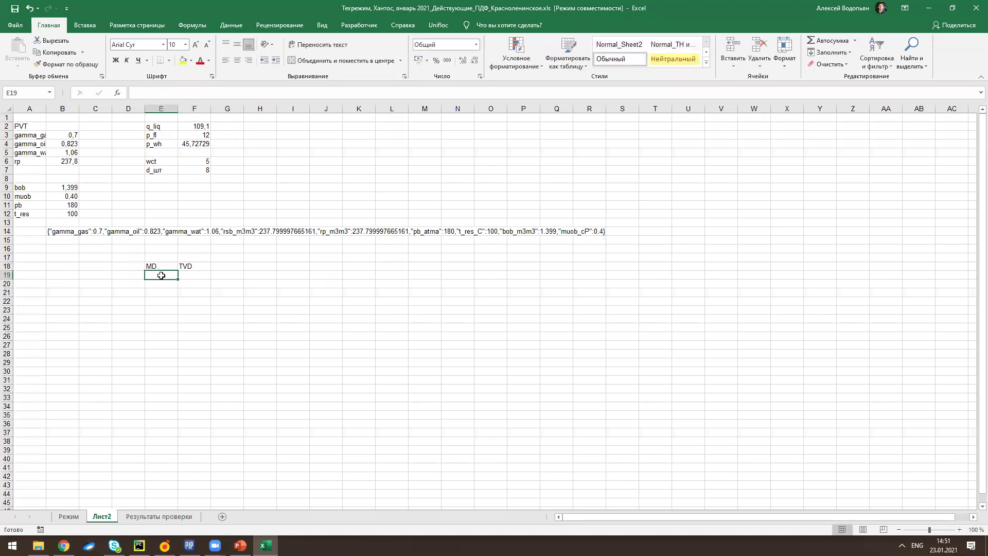
{"action": "left_click", "coordinate": [194, 274]}
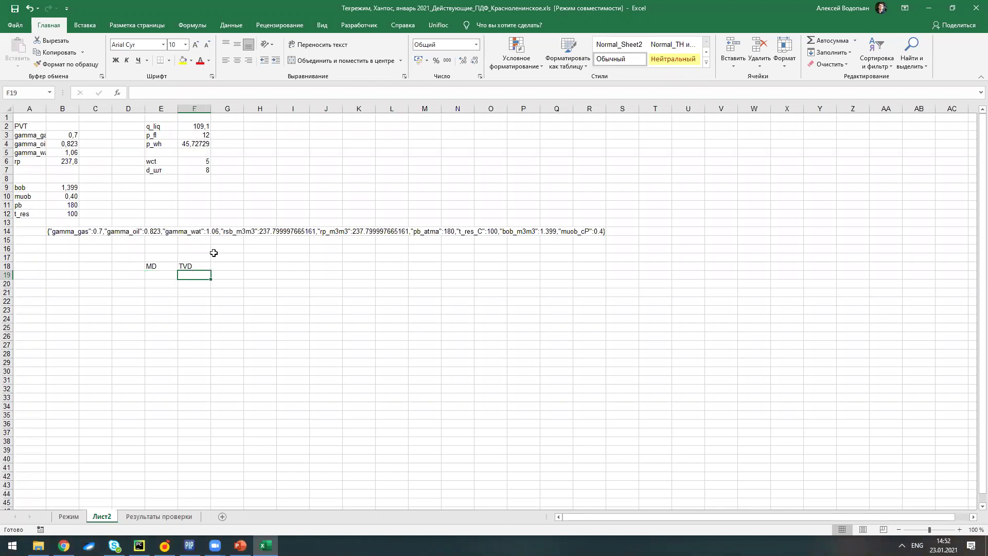
{"action": "left_click", "coordinate": [165, 278]}
{"action": "left_click", "coordinate": [186, 277]}
{"action": "left_click", "coordinate": [154, 278]}
{"action": "type", "text": "0"}
{"action": "key", "text": "Return"}
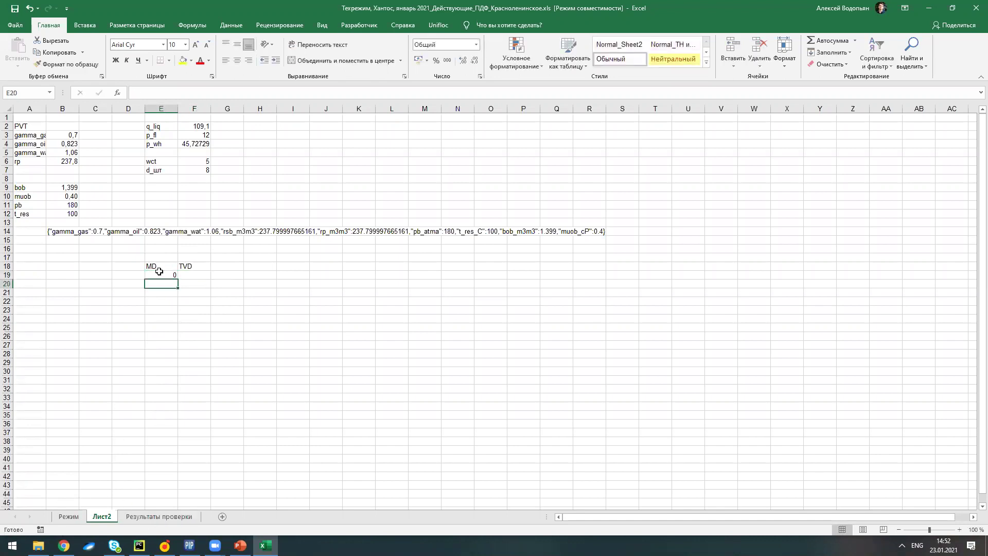
{"action": "left_click", "coordinate": [198, 277]}
{"action": "type", "text": "0"}
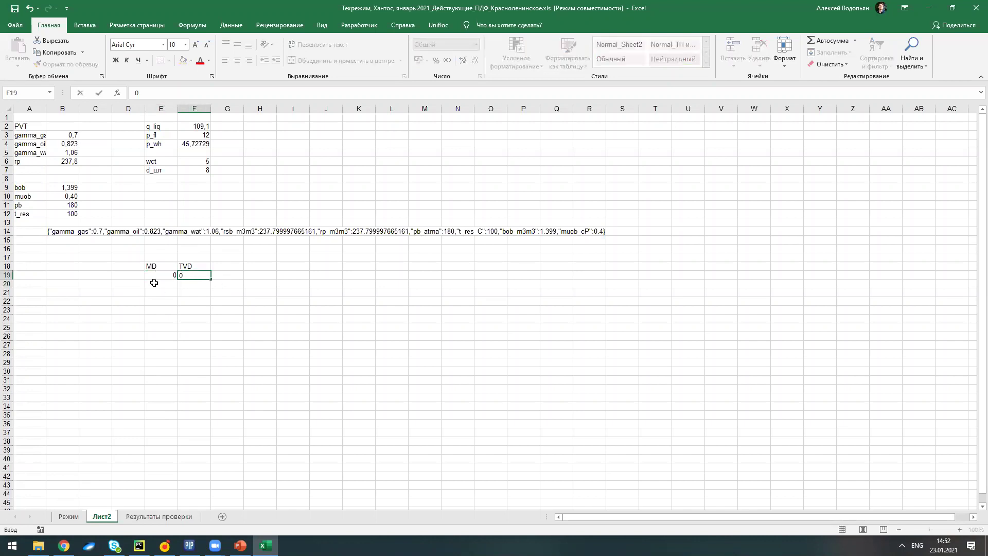
Fill the second MD value in E20 of Лист2 with a reference to the row 14 Н сп value, Режим!U14.
{"action": "left_click", "coordinate": [154, 283]}
{"action": "left_click", "coordinate": [69, 516]}
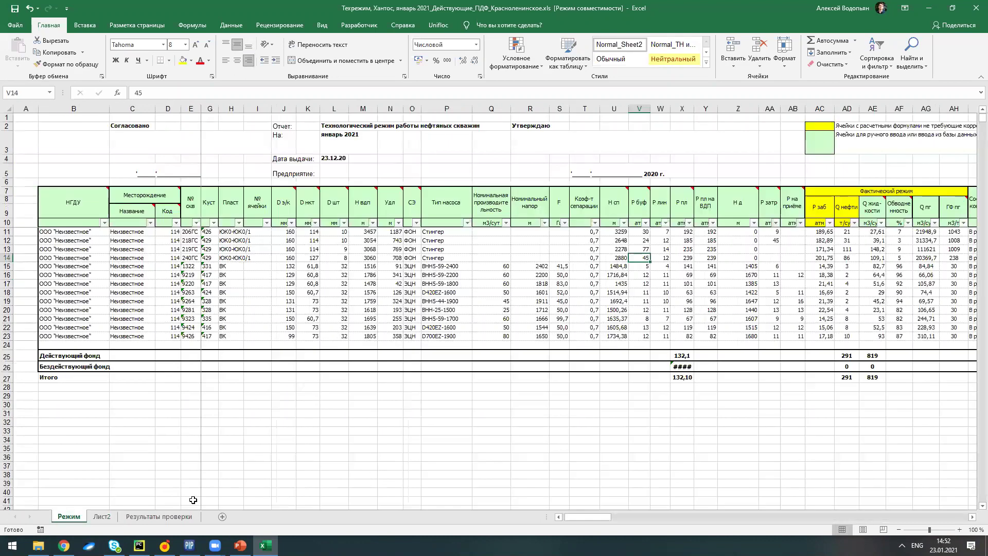
{"action": "left_click", "coordinate": [102, 516]}
{"action": "left_click", "coordinate": [195, 94]}
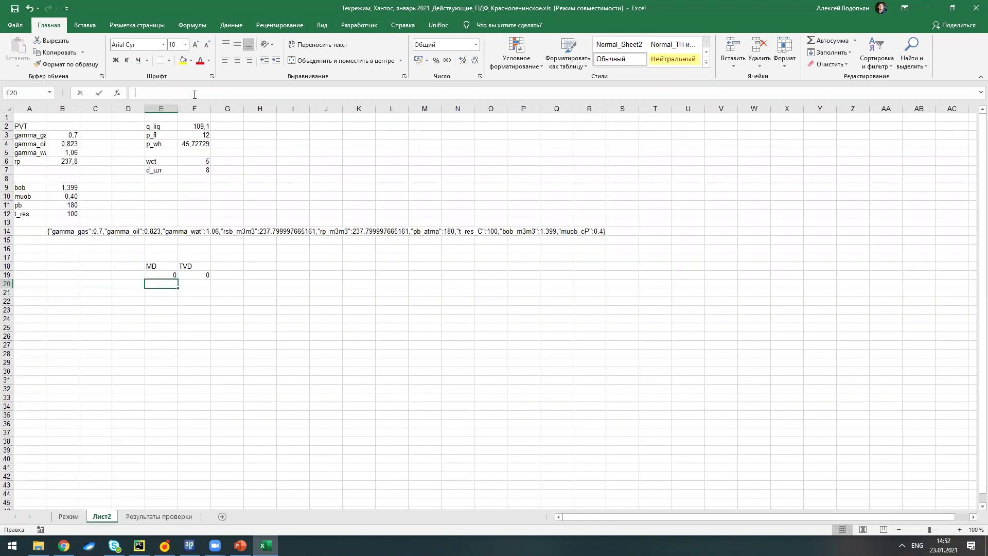
{"action": "type", "text": "="}
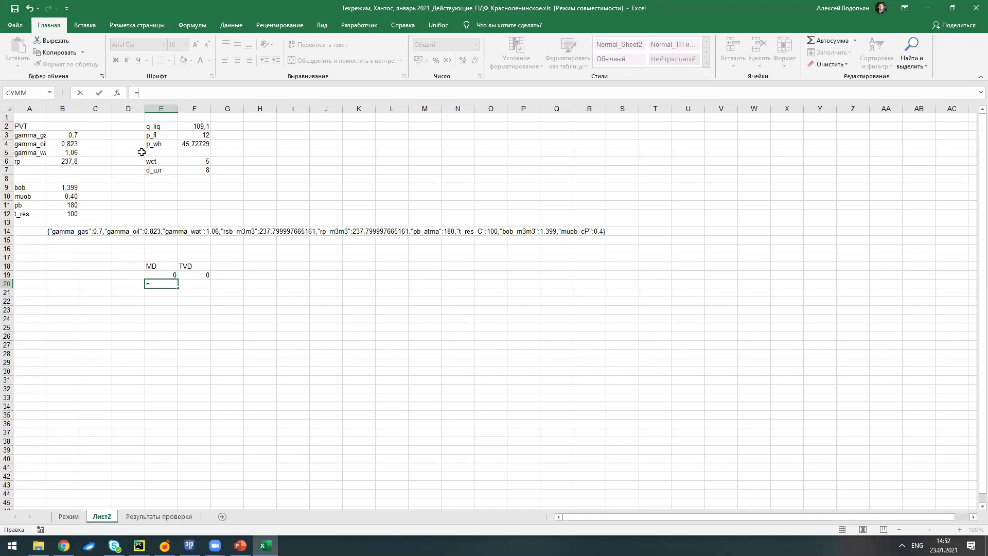
{"action": "left_click", "coordinate": [68, 516]}
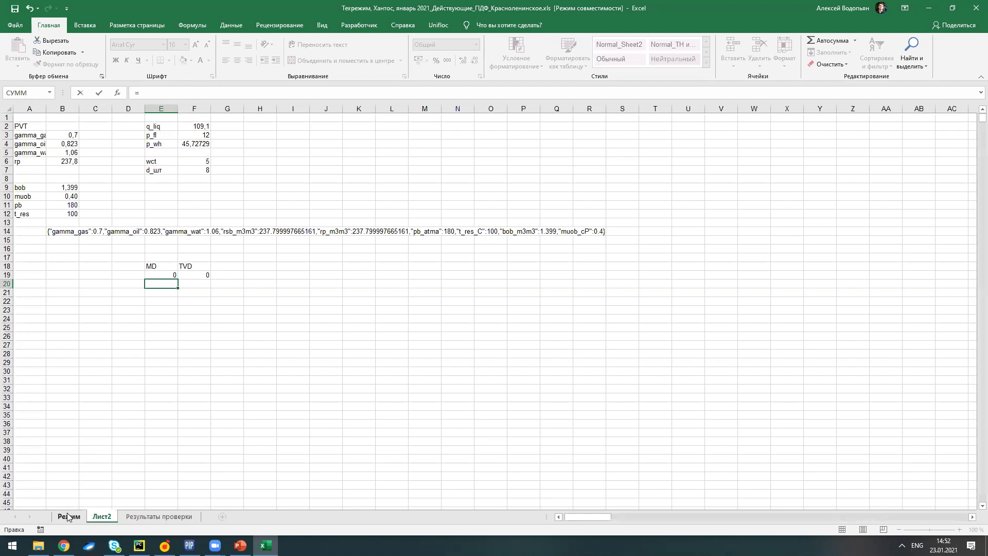
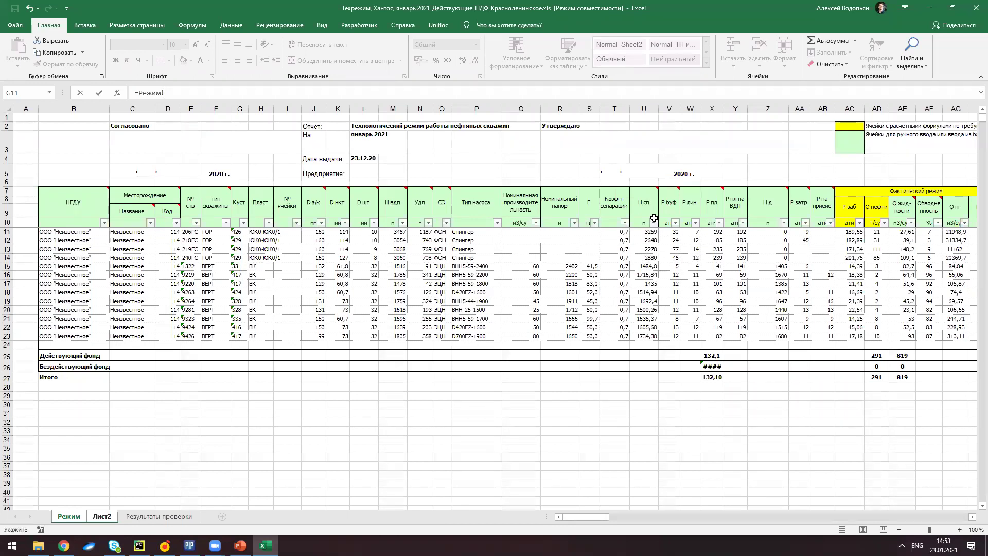
{"action": "scroll", "coordinate": [719, 242], "scroll_direction": "right", "scroll_amount": 4}
{"action": "scroll", "coordinate": [718, 242], "scroll_direction": "left", "scroll_amount": 5}
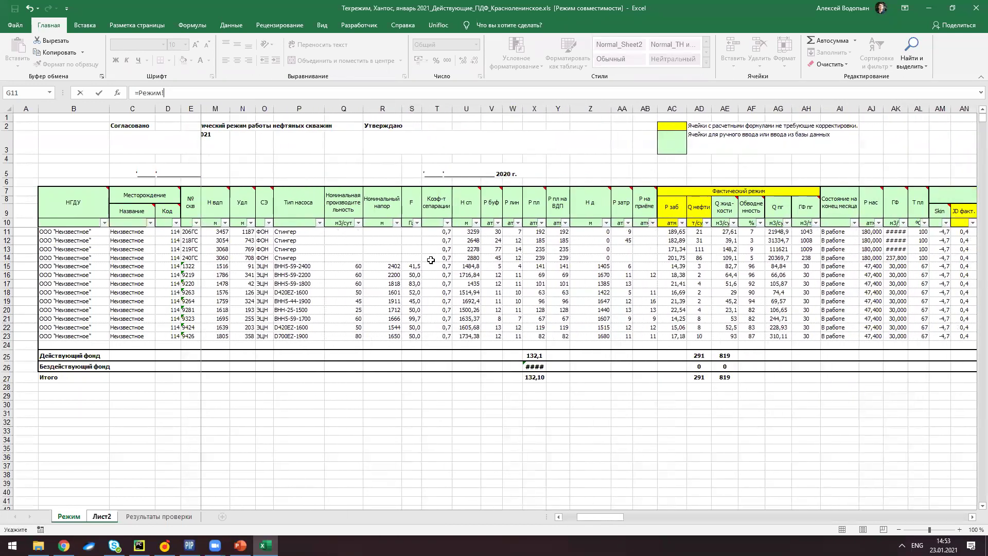
{"action": "scroll", "coordinate": [401, 235], "scroll_direction": "right", "scroll_amount": 1}
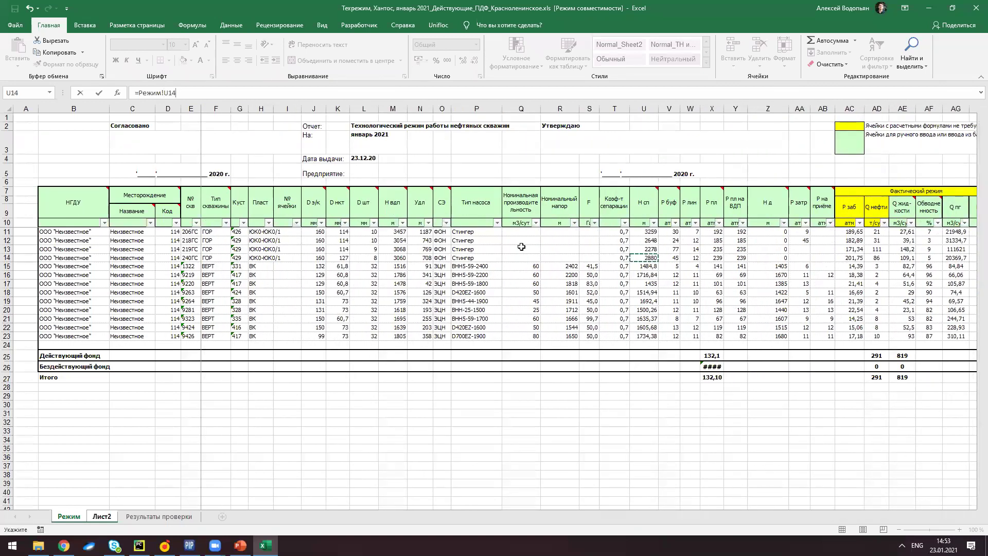
{"action": "key", "text": "Escape"}
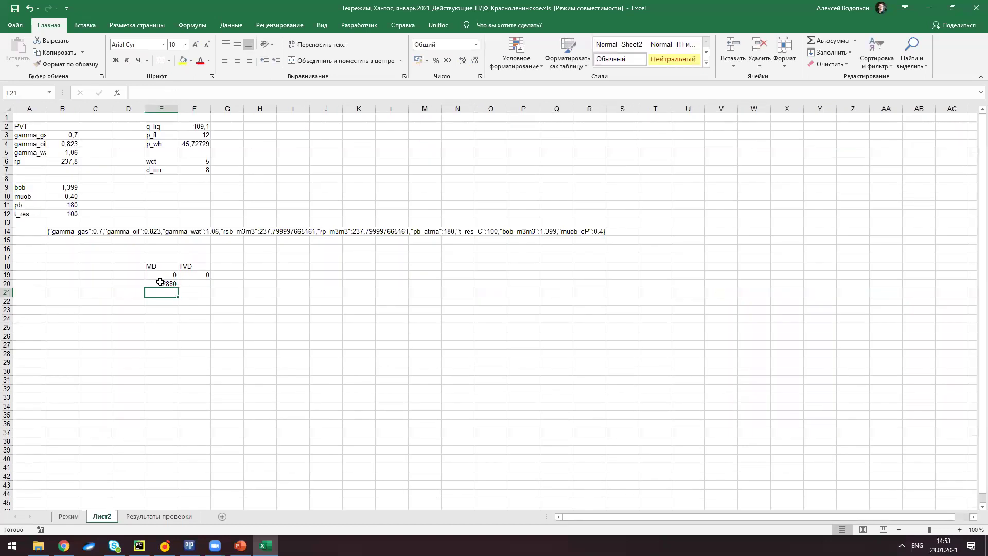
Locate the Удл (Нсп) elongation column FF on the Режим sheet.
{"action": "left_click", "coordinate": [68, 516]}
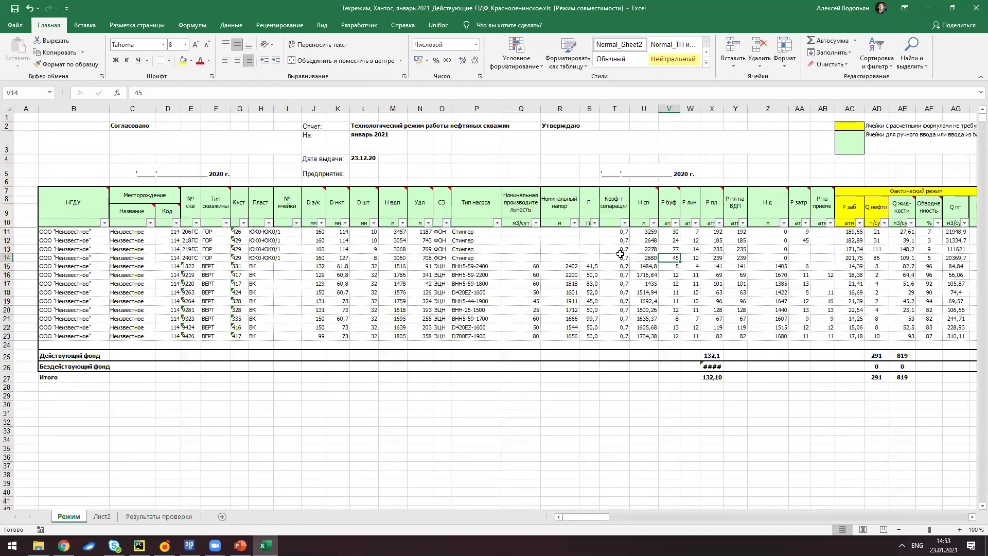
{"action": "scroll", "coordinate": [699, 263], "scroll_direction": "right", "scroll_amount": 15}
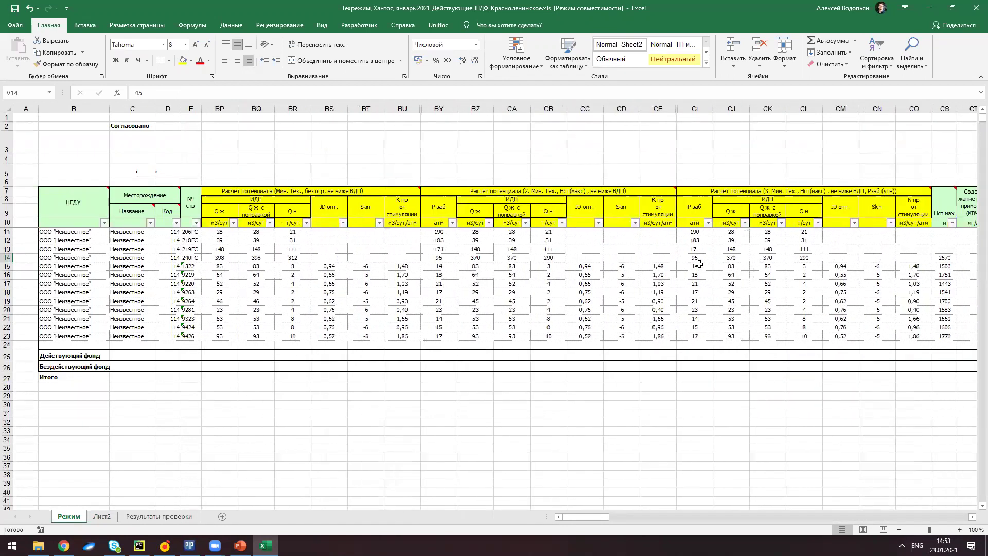
{"action": "scroll", "coordinate": [699, 263], "scroll_direction": "right", "scroll_amount": 6}
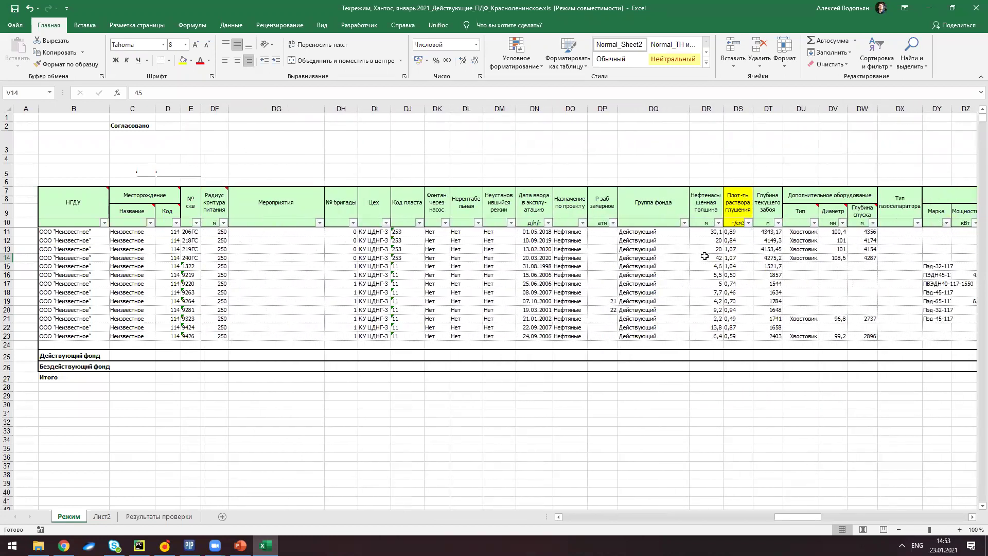
{"action": "scroll", "coordinate": [704, 256], "scroll_direction": "right", "scroll_amount": 12}
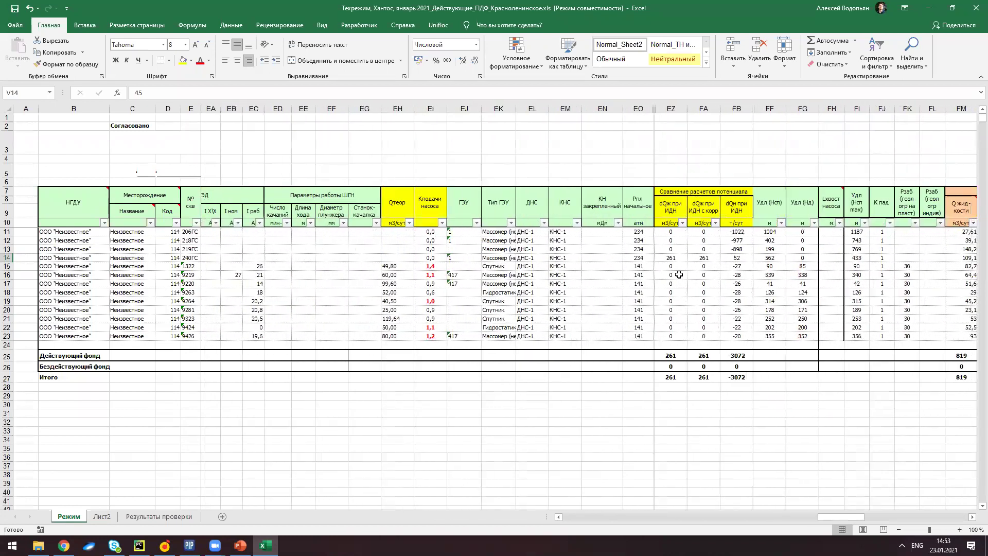
{"action": "scroll", "coordinate": [679, 274], "scroll_direction": "right", "scroll_amount": 7}
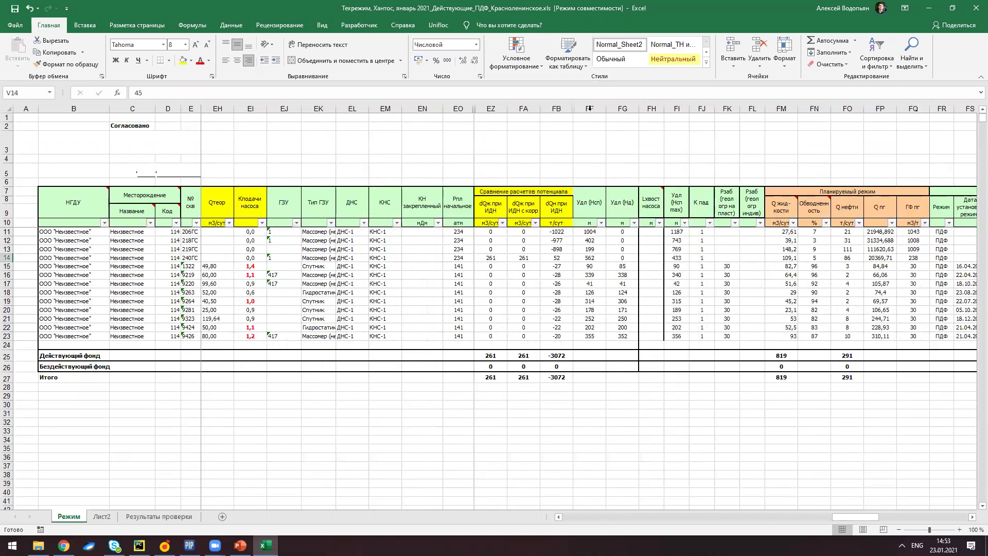
{"action": "left_click", "coordinate": [589, 108]}
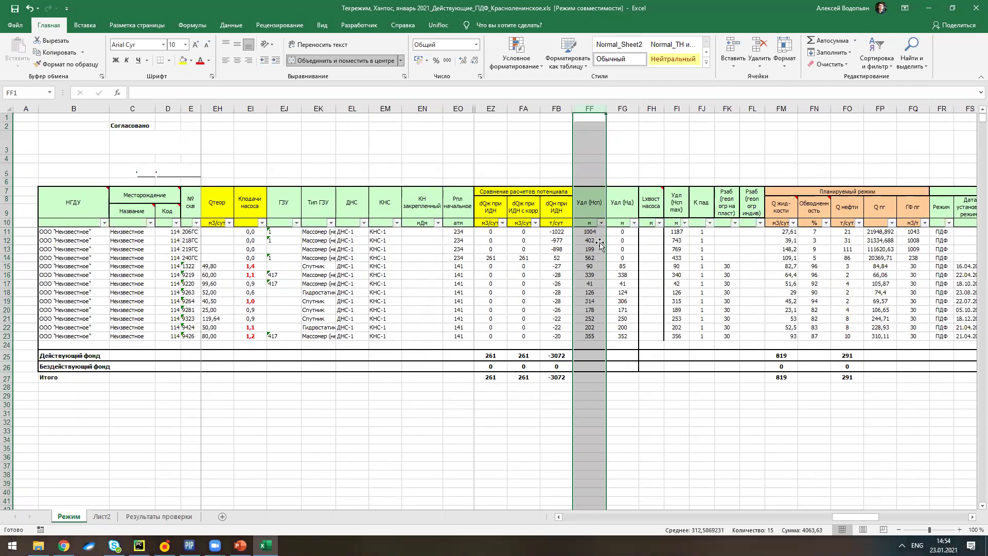
Calculate the second TVD value in F20 of Лист2 as MD minus the row 14 elongation, =E20-Режим!FF14.
{"action": "left_click", "coordinate": [102, 516]}
{"action": "left_click", "coordinate": [193, 284]}
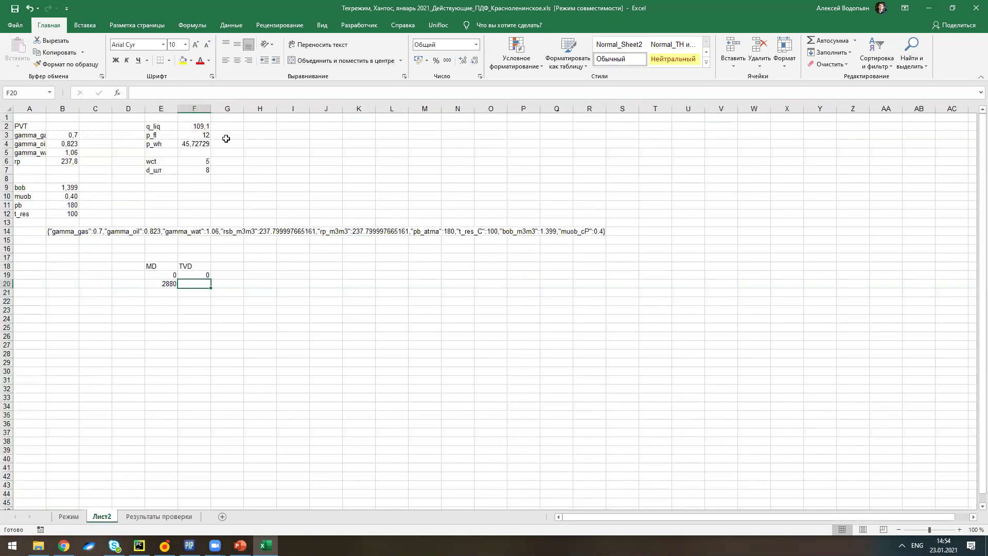
{"action": "type", "text": "="}
{"action": "left_click", "coordinate": [147, 285]}
{"action": "type", "text": "-"}
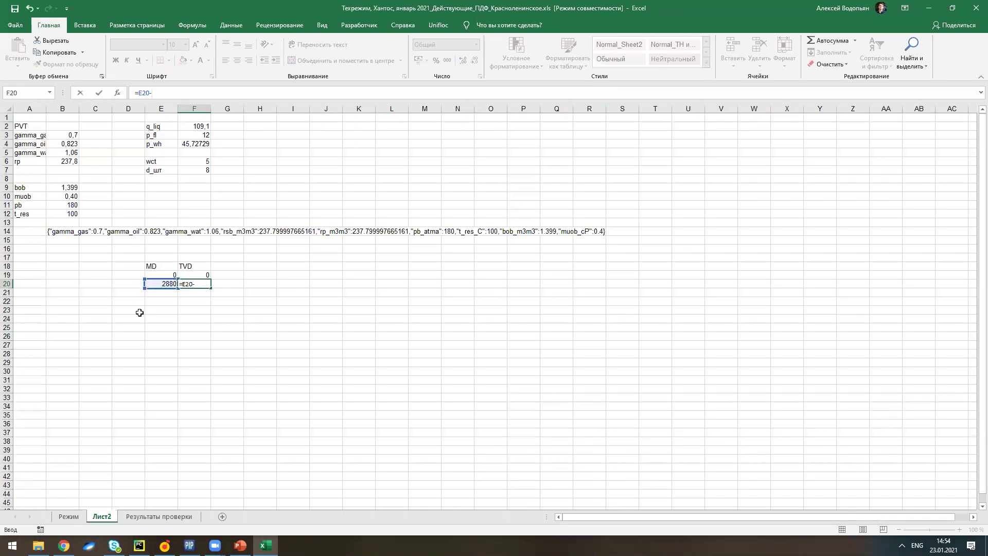
{"action": "left_click", "coordinate": [68, 516]}
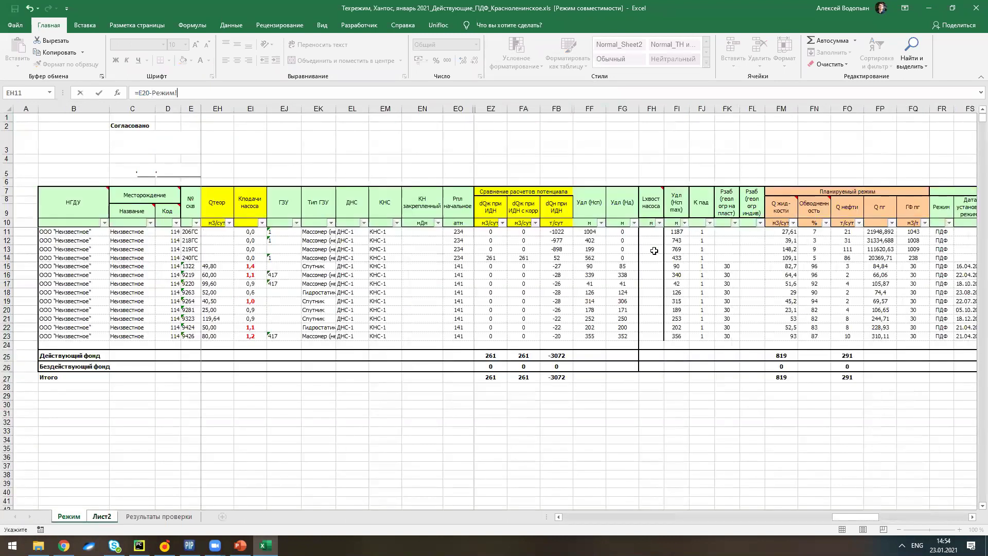
{"action": "left_click", "coordinate": [594, 258]}
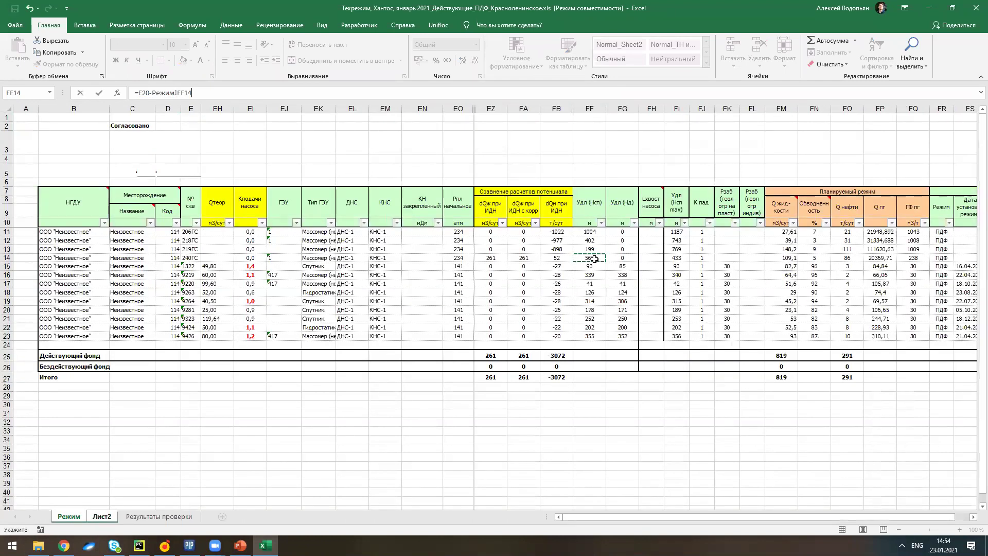
{"action": "key", "text": "Return"}
{"action": "left_click", "coordinate": [169, 291]}
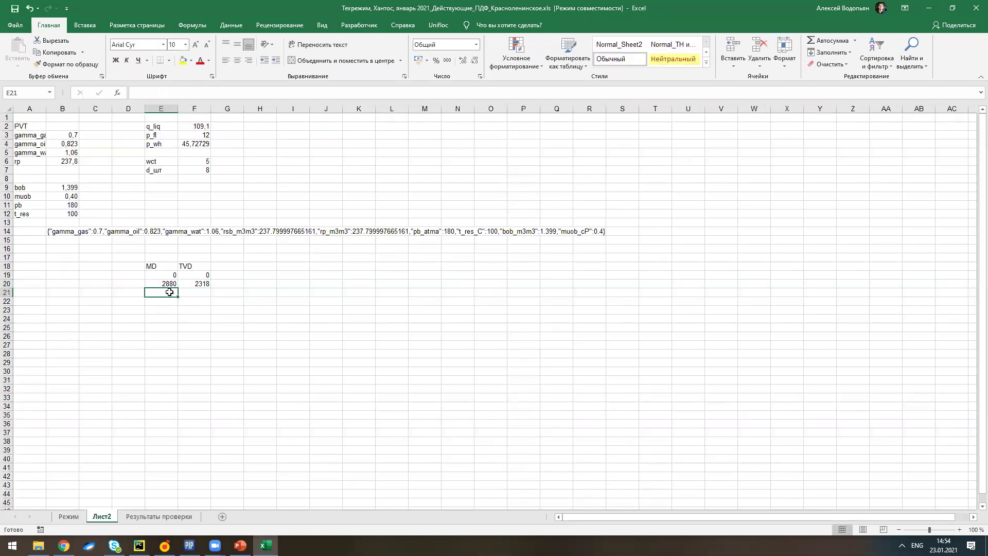
Examine the bottomhole pressure data on Режим, covering the Р заб column AC and the Р заб замерное column DP.
{"action": "left_click", "coordinate": [68, 516]}
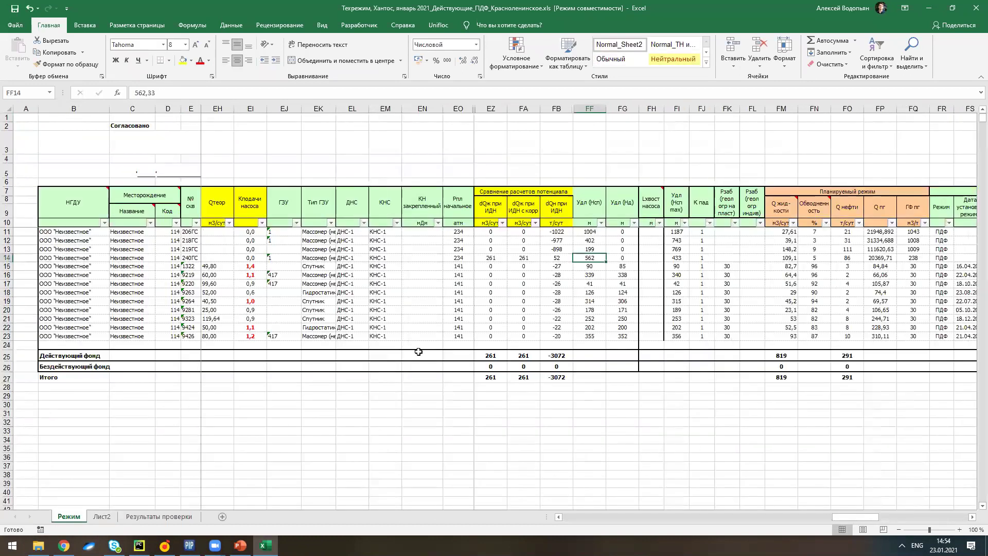
{"action": "scroll", "coordinate": [418, 351], "scroll_direction": "left", "scroll_amount": 20}
{"action": "scroll", "coordinate": [418, 351], "scroll_direction": "left", "scroll_amount": 10}
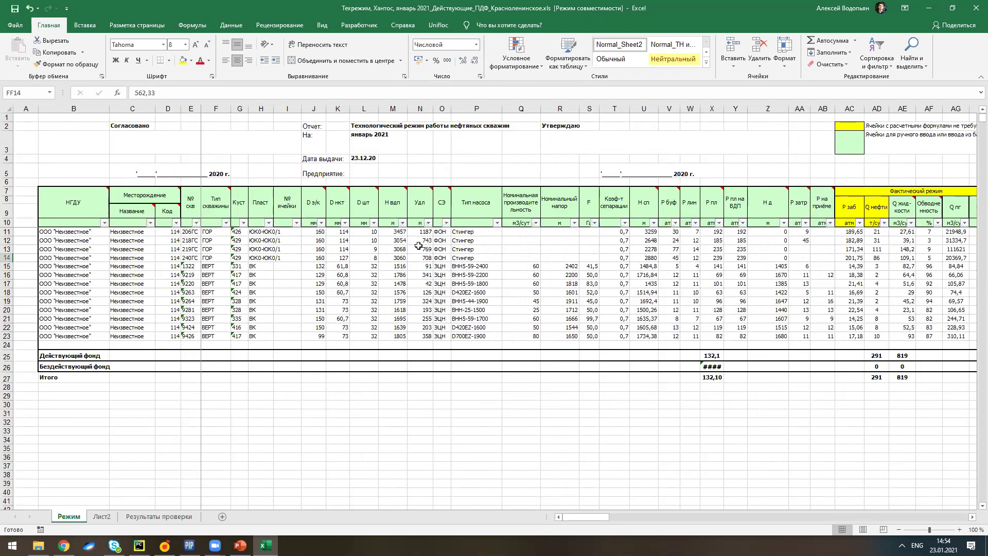
{"action": "scroll", "coordinate": [525, 252], "scroll_direction": "right", "scroll_amount": 10}
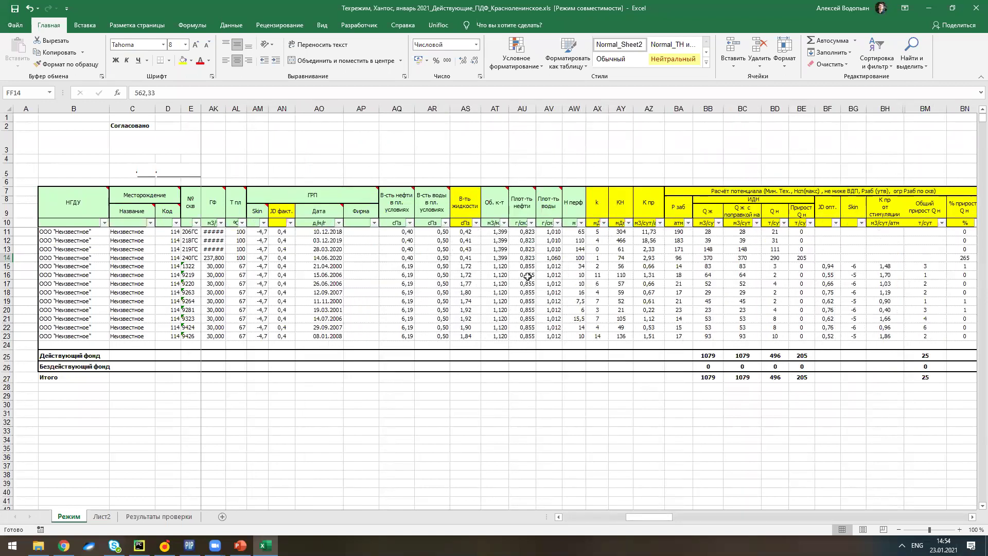
{"action": "scroll", "coordinate": [528, 276], "scroll_direction": "left", "scroll_amount": 10}
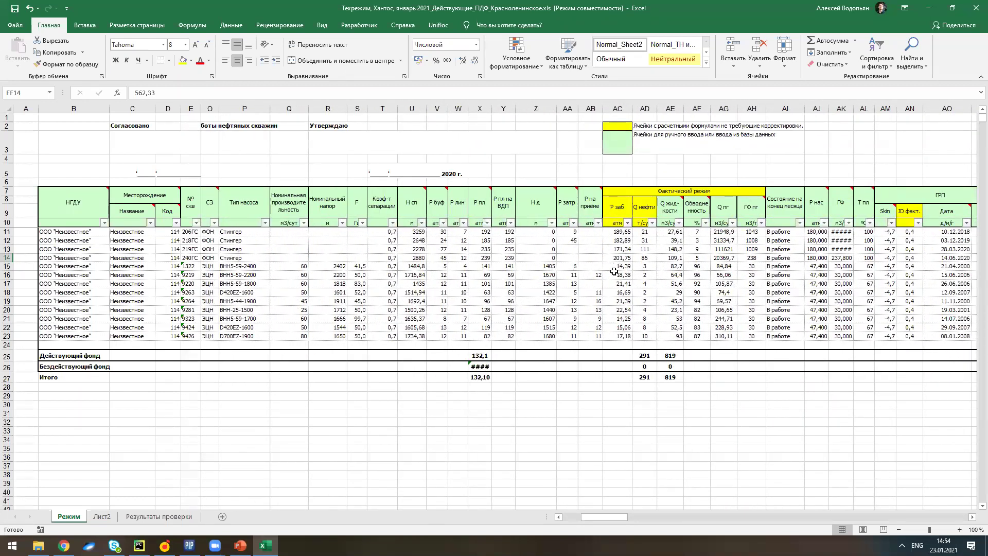
{"action": "left_click", "coordinate": [614, 110]}
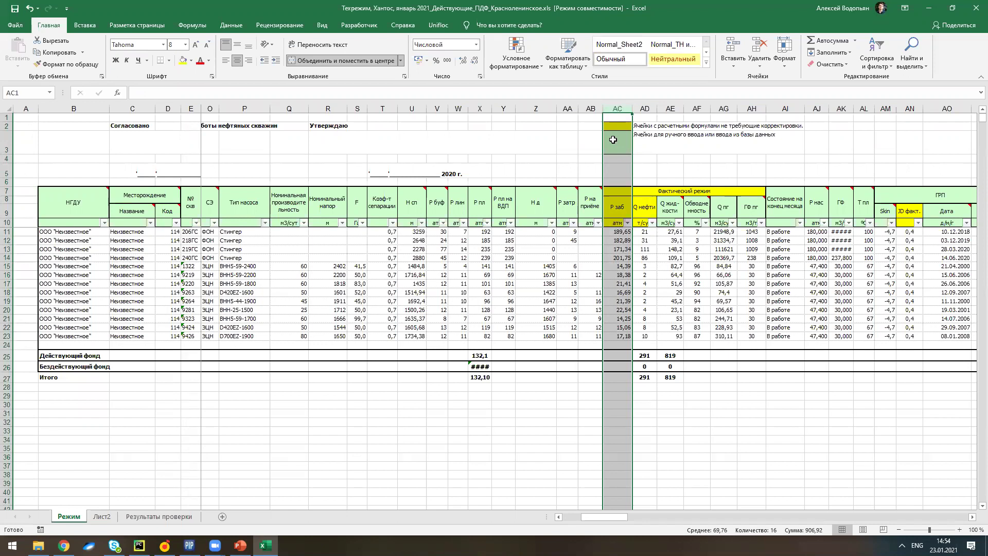
{"action": "scroll", "coordinate": [761, 262], "scroll_direction": "right", "scroll_amount": 20}
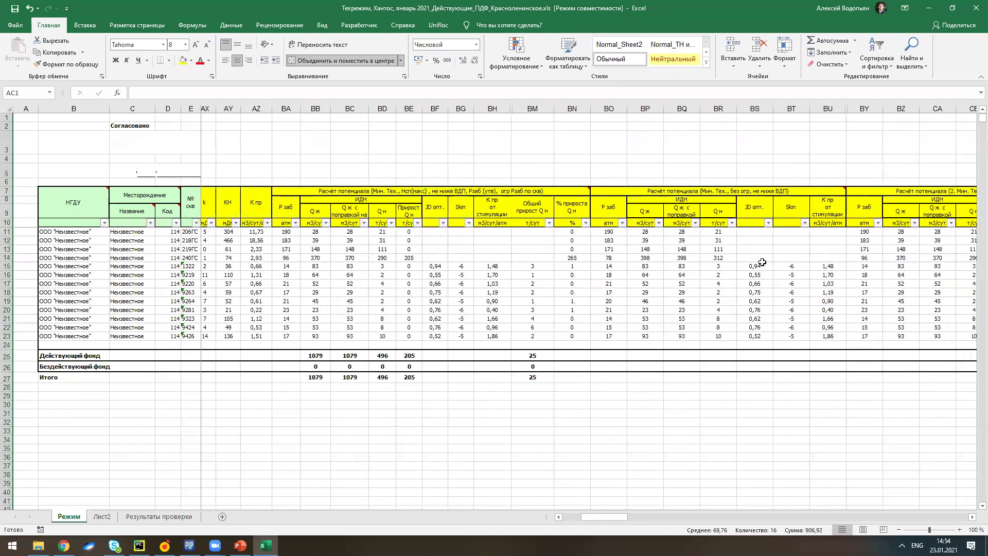
{"action": "scroll", "coordinate": [762, 262], "scroll_direction": "right", "scroll_amount": 8}
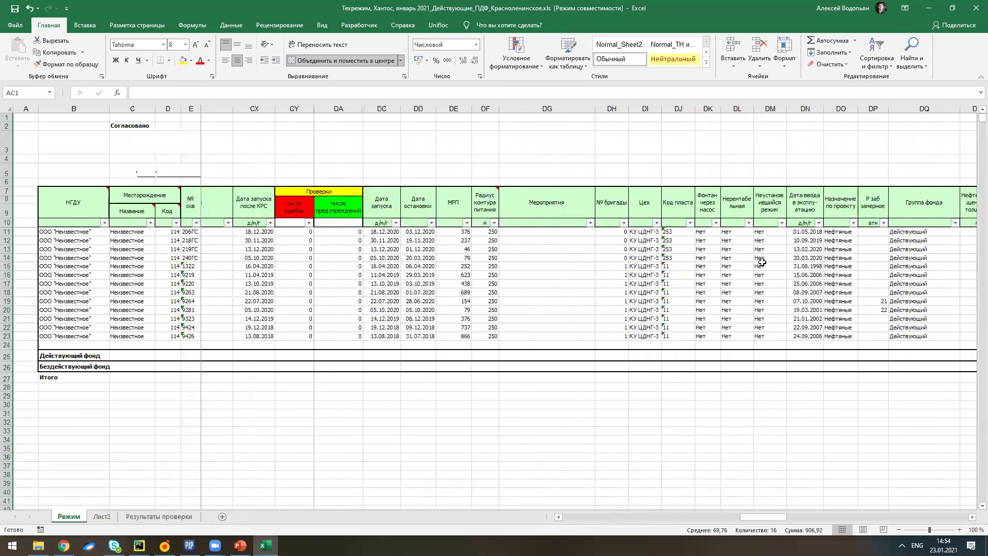
{"action": "scroll", "coordinate": [601, 116], "scroll_direction": "right", "scroll_amount": 3}
{"action": "left_click", "coordinate": [574, 108]}
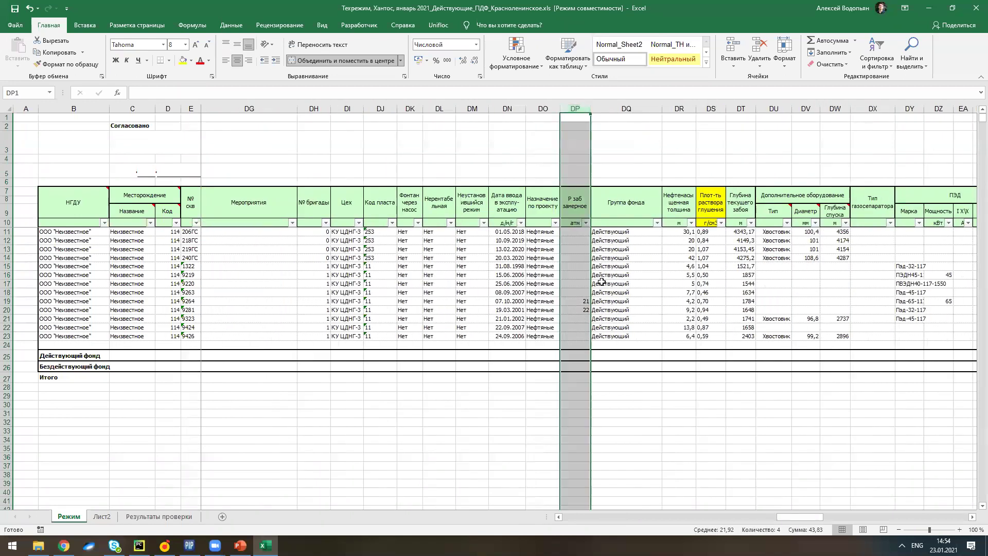
Return to the Р заб column AC on Режим and review the neighbouring depth, actual regime and fluid property columns.
{"action": "scroll", "coordinate": [477, 357], "scroll_direction": "left", "scroll_amount": 20}
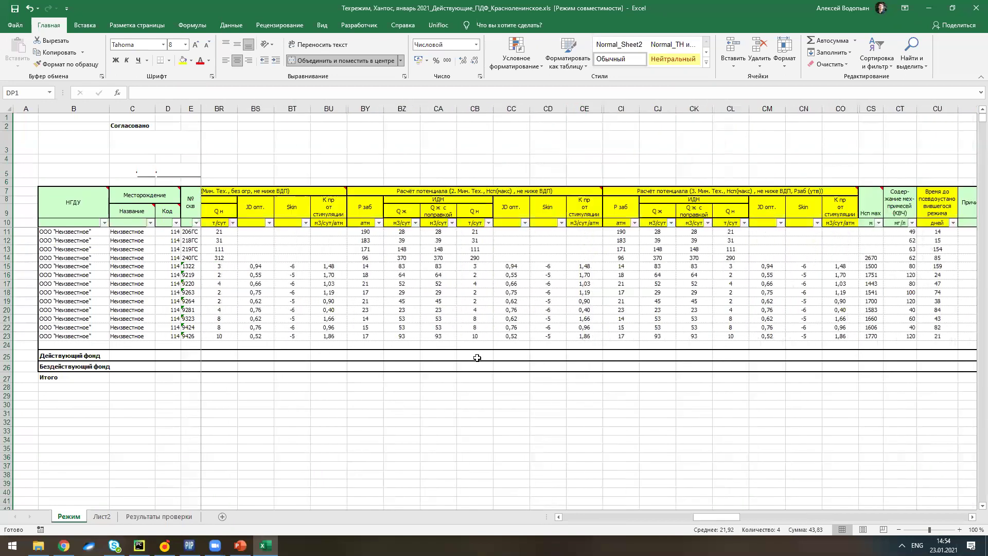
{"action": "scroll", "coordinate": [561, 326], "scroll_direction": "left", "scroll_amount": 10}
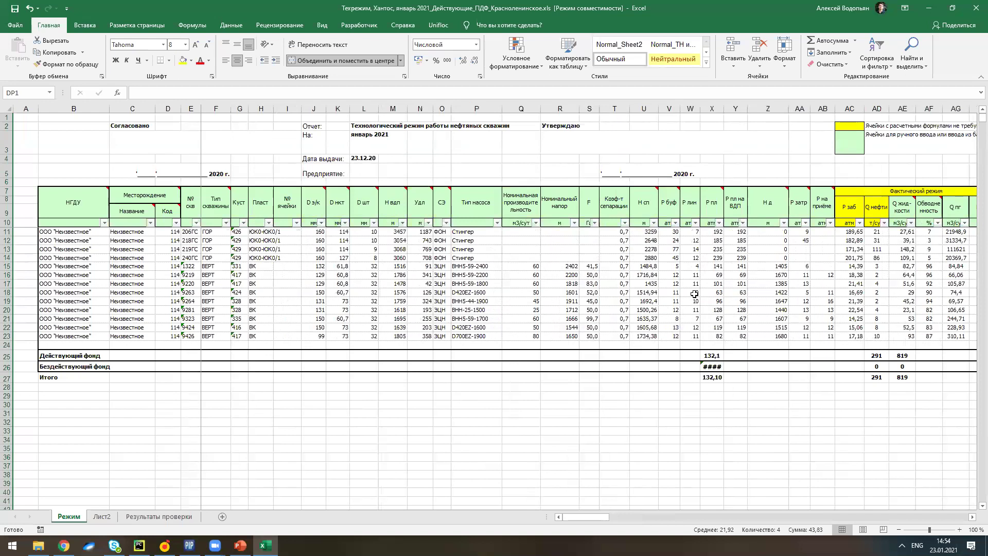
{"action": "scroll", "coordinate": [694, 294], "scroll_direction": "right", "scroll_amount": 4}
{"action": "left_click", "coordinate": [509, 109]}
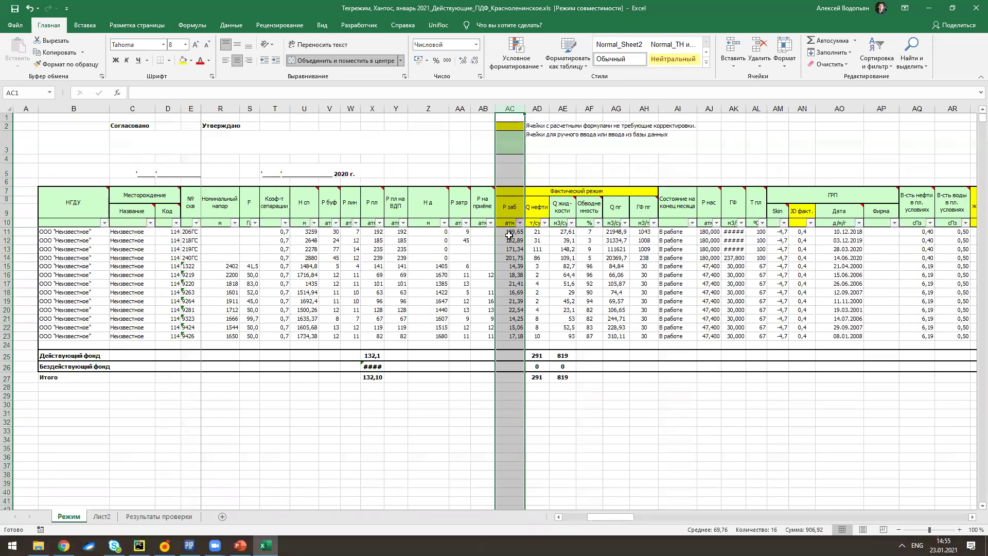
{"action": "left_click", "coordinate": [104, 520]}
{"action": "left_click", "coordinate": [80, 521]}
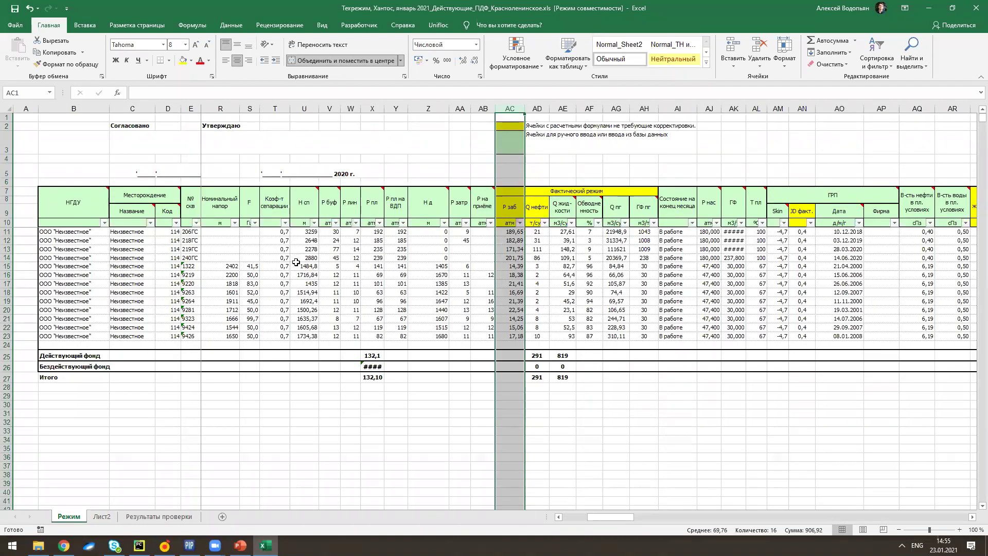
{"action": "scroll", "coordinate": [403, 269], "scroll_direction": "right", "scroll_amount": 2}
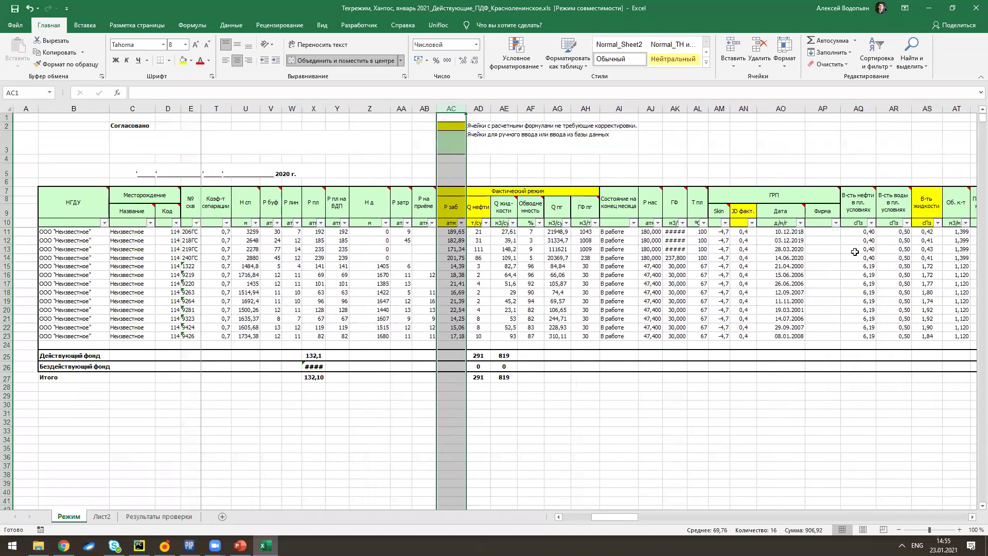
{"action": "scroll", "coordinate": [855, 251], "scroll_direction": "right", "scroll_amount": 6}
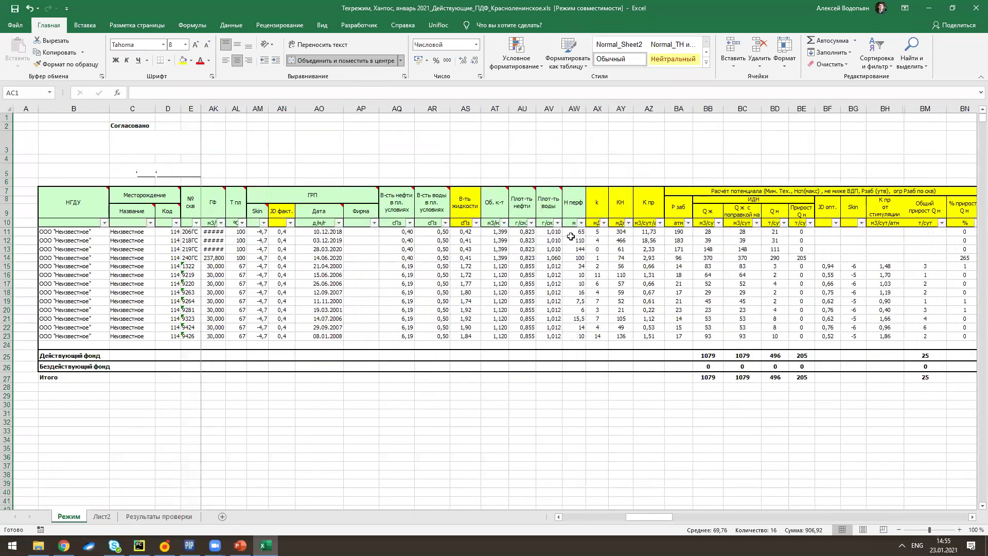
{"action": "scroll", "coordinate": [571, 236], "scroll_direction": "left", "scroll_amount": 9}
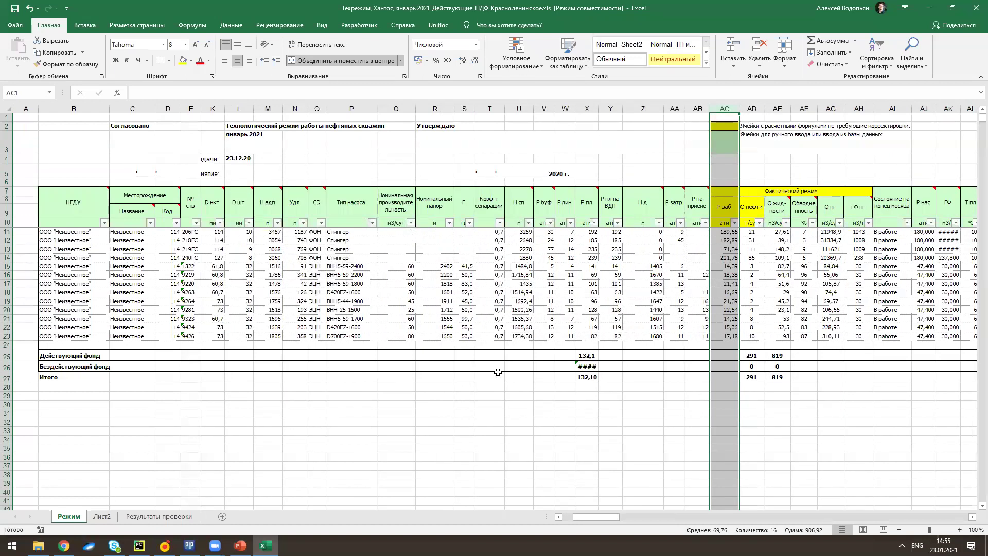
{"action": "scroll", "coordinate": [498, 371], "scroll_direction": "right", "scroll_amount": 8}
{"action": "scroll", "coordinate": [438, 371], "scroll_direction": "down", "scroll_amount": 2}
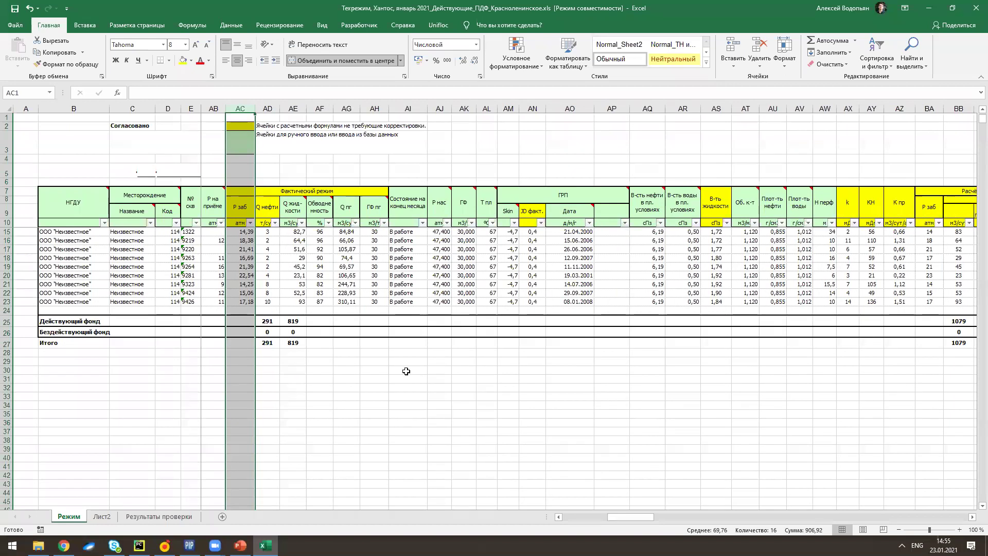
Link the third MD value in E21 of Лист2 to the row 14 Н вдп depth on Режим, =Режим!M14.
{"action": "scroll", "coordinate": [406, 371], "scroll_direction": "left", "scroll_amount": 6}
{"action": "left_click", "coordinate": [93, 520]}
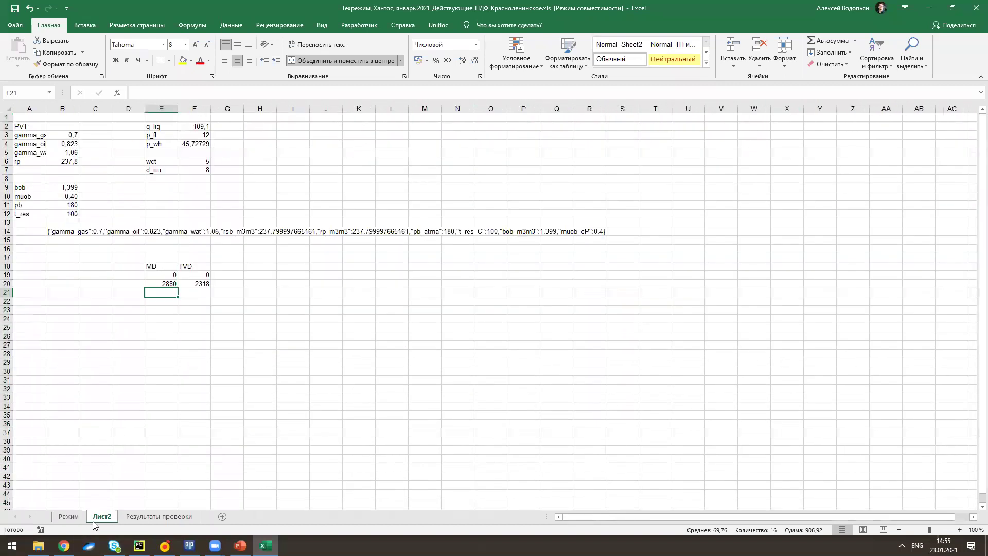
{"action": "type", "text": "="}
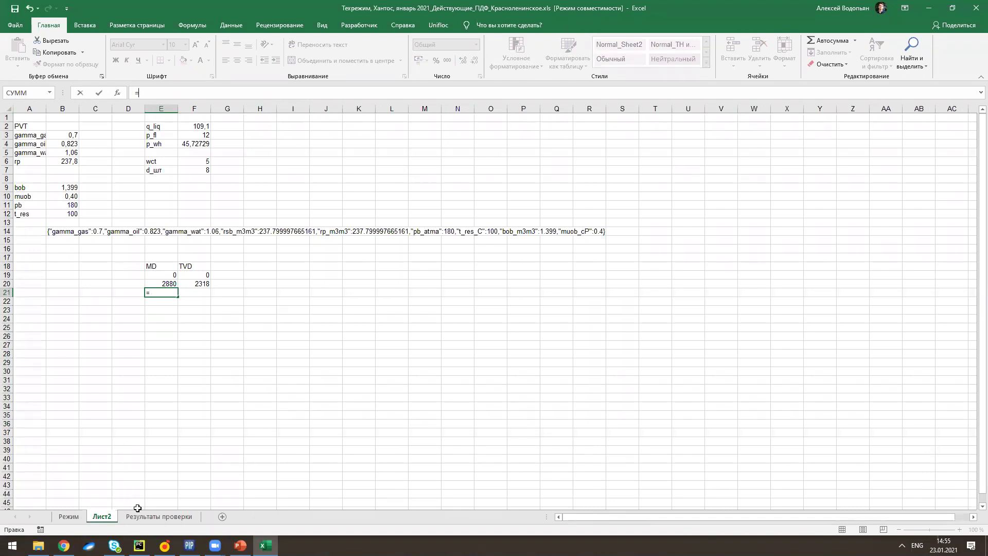
{"action": "left_click", "coordinate": [69, 516]}
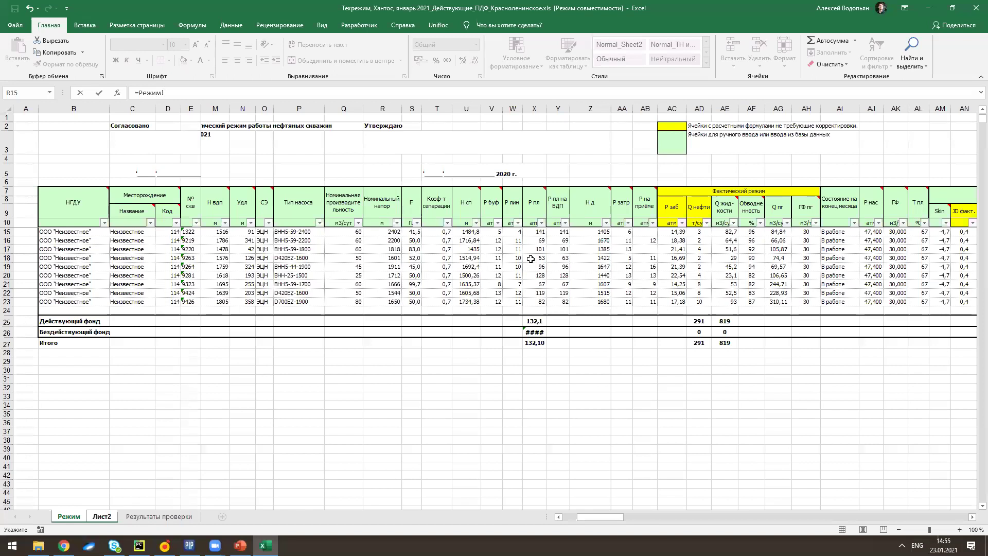
{"action": "scroll", "coordinate": [528, 259], "scroll_direction": "left", "scroll_amount": 3}
{"action": "scroll", "coordinate": [383, 259], "scroll_direction": "up", "scroll_amount": 2}
{"action": "left_click", "coordinate": [400, 258]}
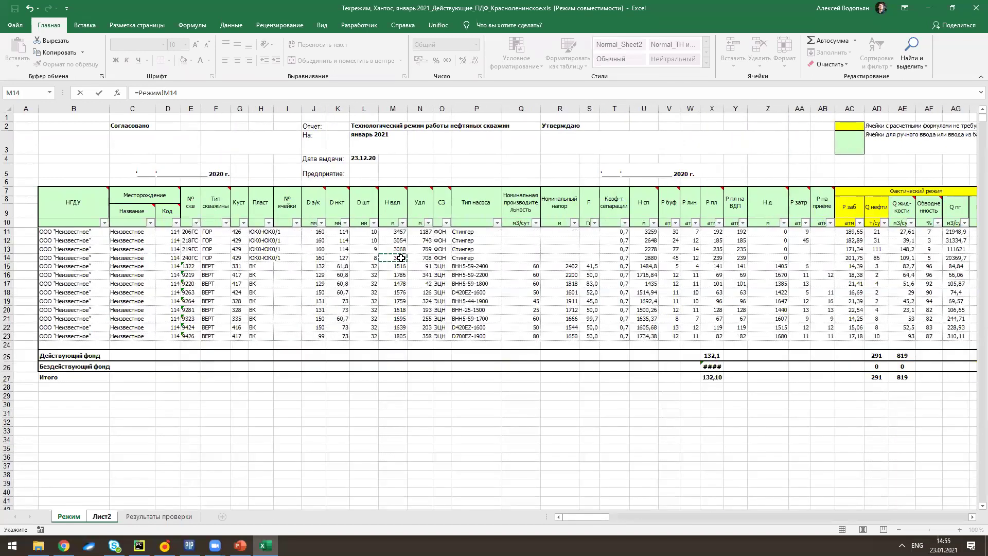
{"action": "key", "text": "Return"}
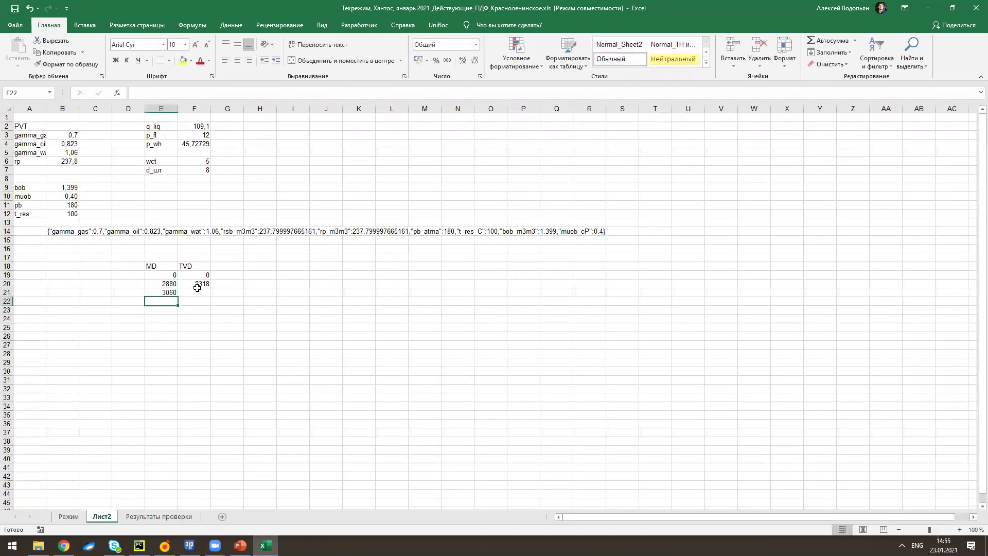
Calculate the third TVD value in F21 as MD minus the row 14 Удл elongation, =E21-Режим!N14.
{"action": "type", "text": "="}
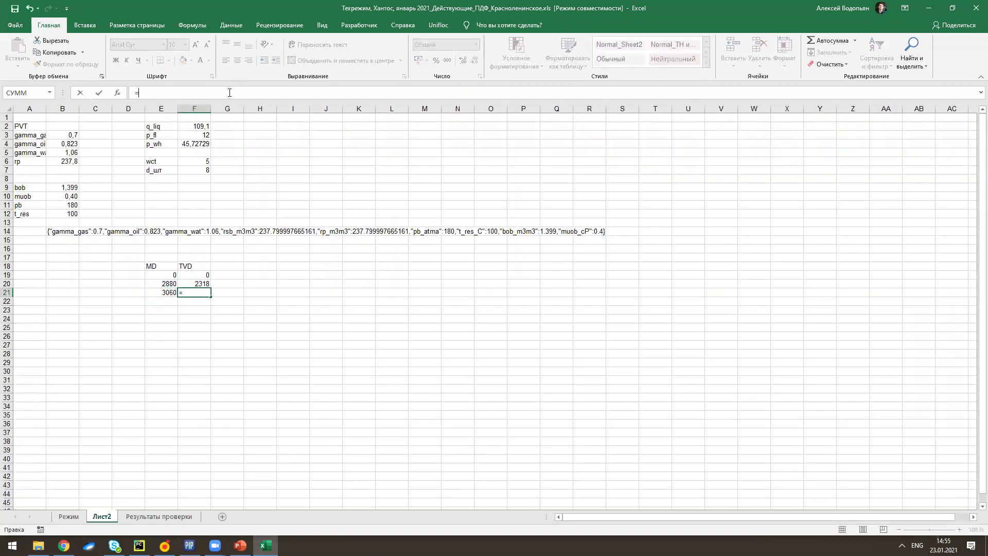
{"action": "left_click", "coordinate": [161, 291]}
{"action": "type", "text": "-"}
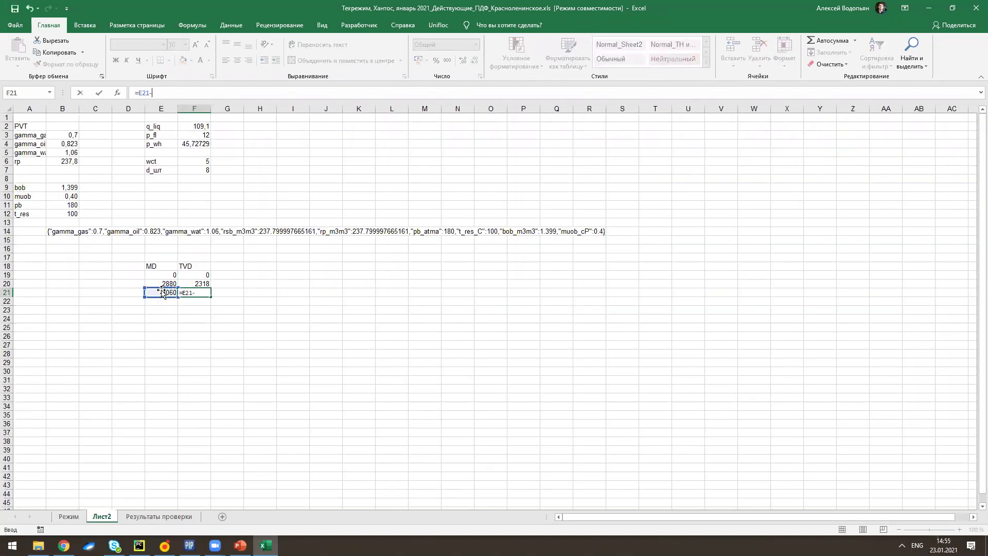
{"action": "left_click", "coordinate": [84, 517]}
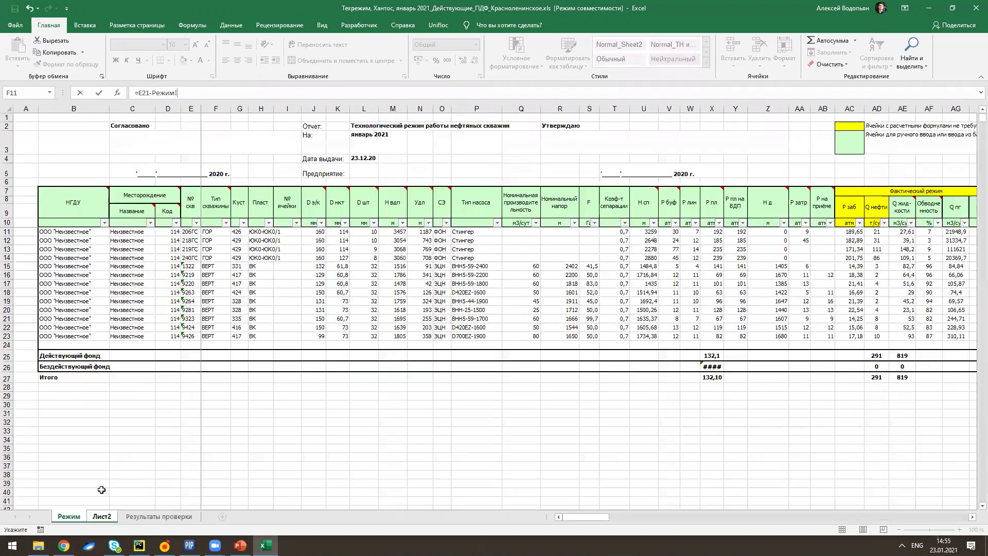
{"action": "left_click", "coordinate": [424, 258]}
{"action": "key", "text": "Return"}
Plot the MD/TVD table E18:F21 as a scatter chart with smooth lines and no markers, undoing the accidental fill over the TVD column.
{"action": "left_click_drag", "start_coordinate": [155, 268], "coordinate": [198, 295]}
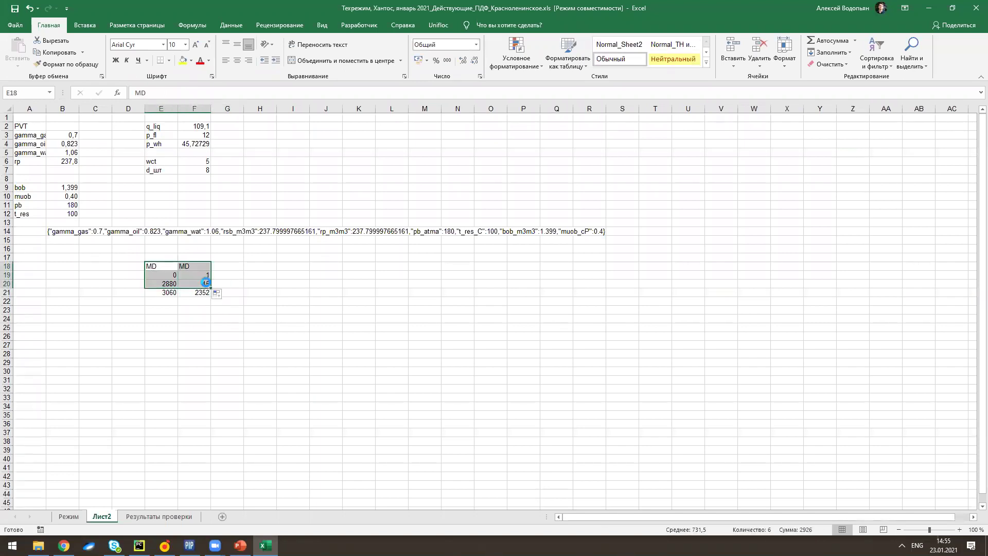
{"action": "key", "text": "ctrl+z"}
{"action": "left_click_drag", "start_coordinate": [155, 266], "coordinate": [188, 291]}
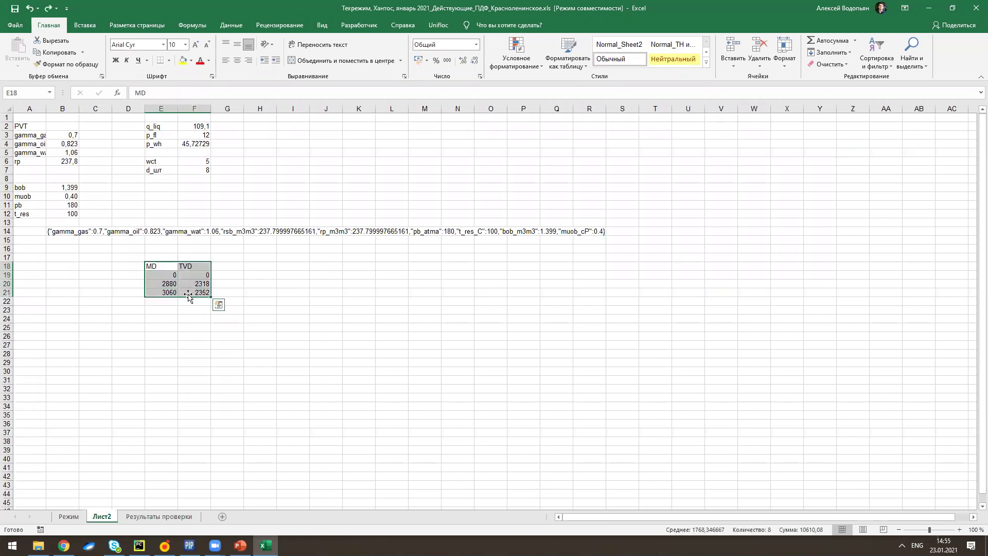
{"action": "left_click", "coordinate": [231, 24]}
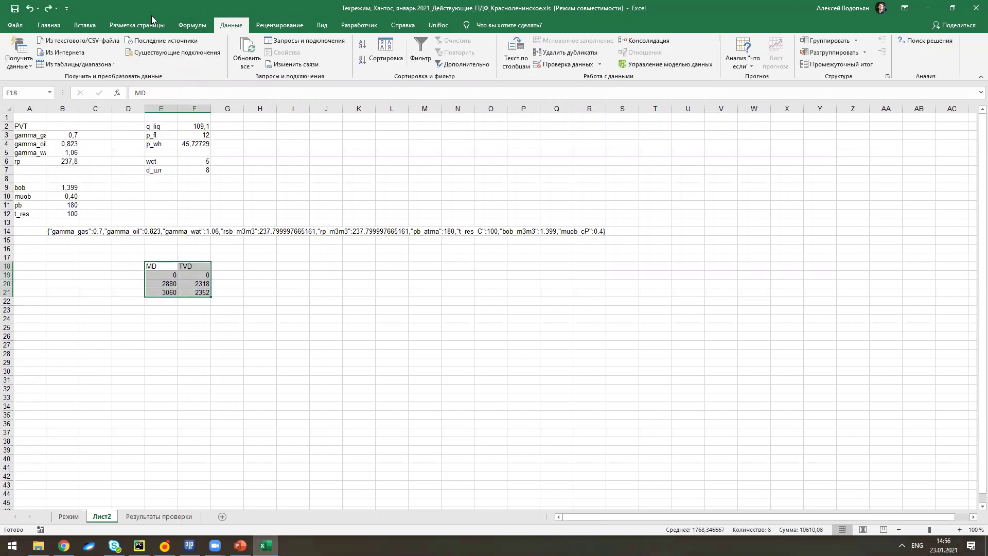
{"action": "left_click", "coordinate": [85, 25]}
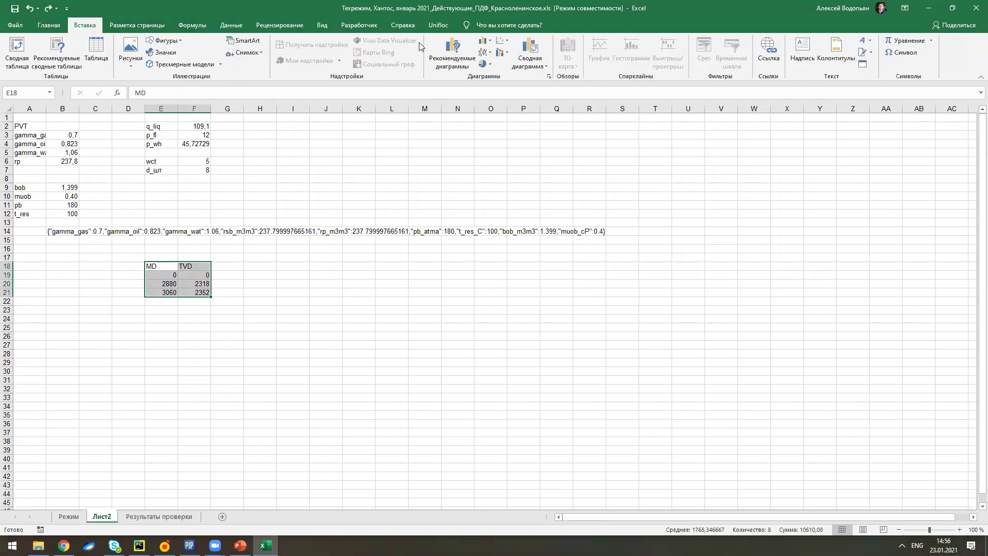
{"action": "left_click", "coordinate": [503, 46]}
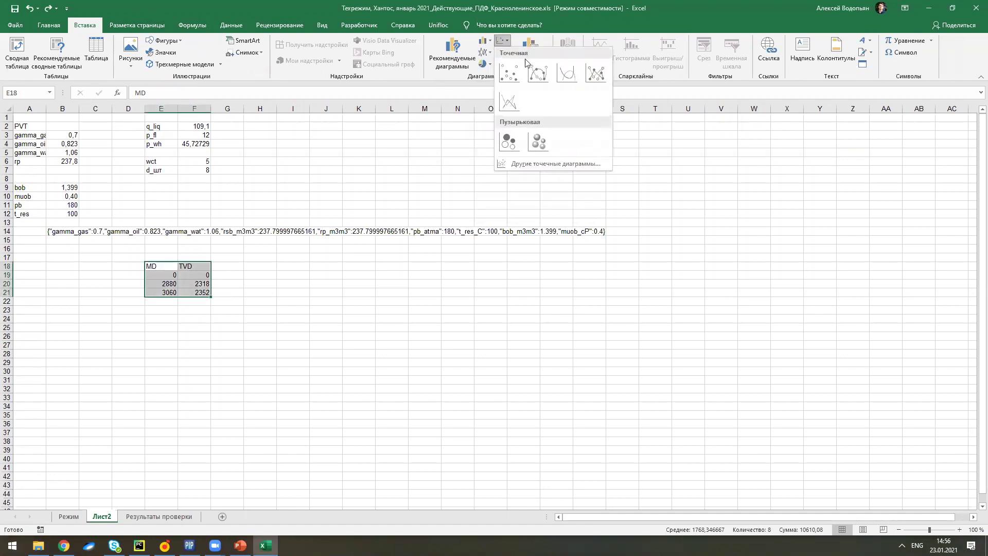
{"action": "left_click", "coordinate": [567, 73]}
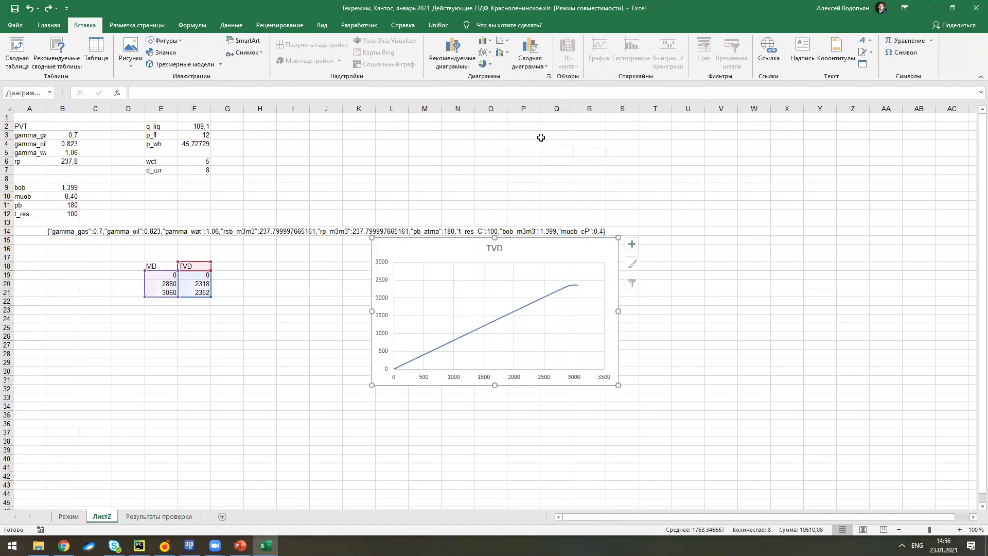
Reverse the value order of the TVD chart's vertical axis so depth increases downward, and close the formatting pane.
{"action": "right_click", "coordinate": [390, 282]}
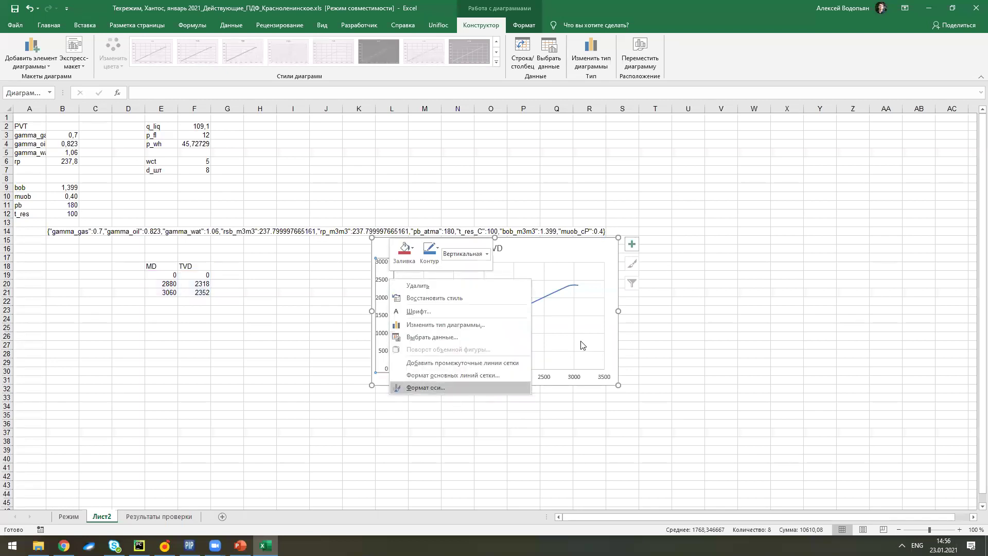
{"action": "key", "text": "Escape"}
{"action": "key", "text": "ctrl+1"}
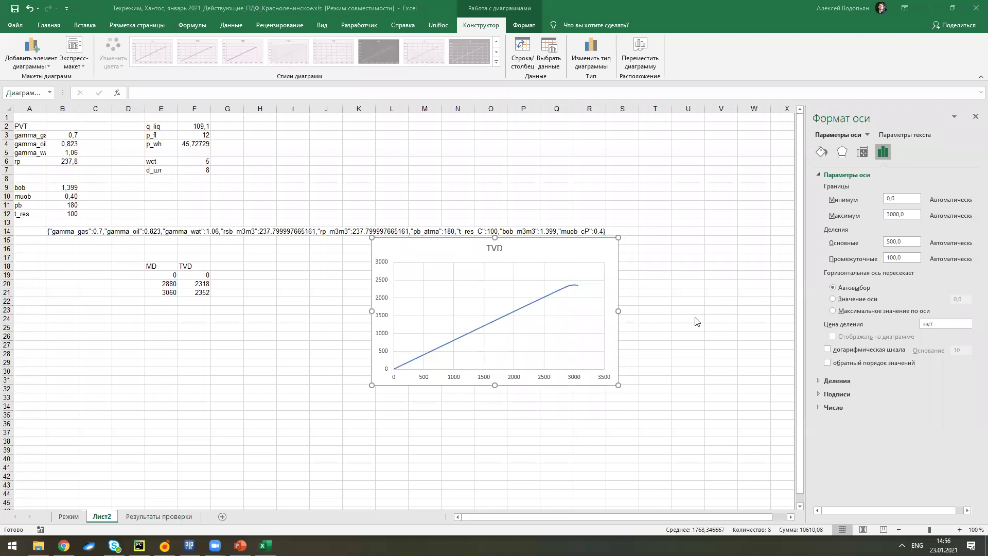
{"action": "left_click", "coordinate": [827, 363]}
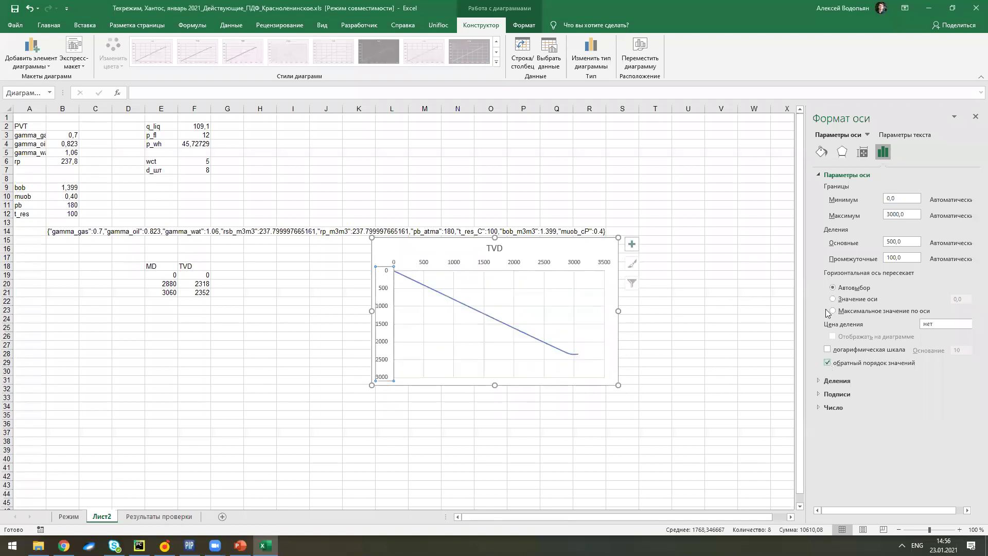
{"action": "key", "text": "Escape"}
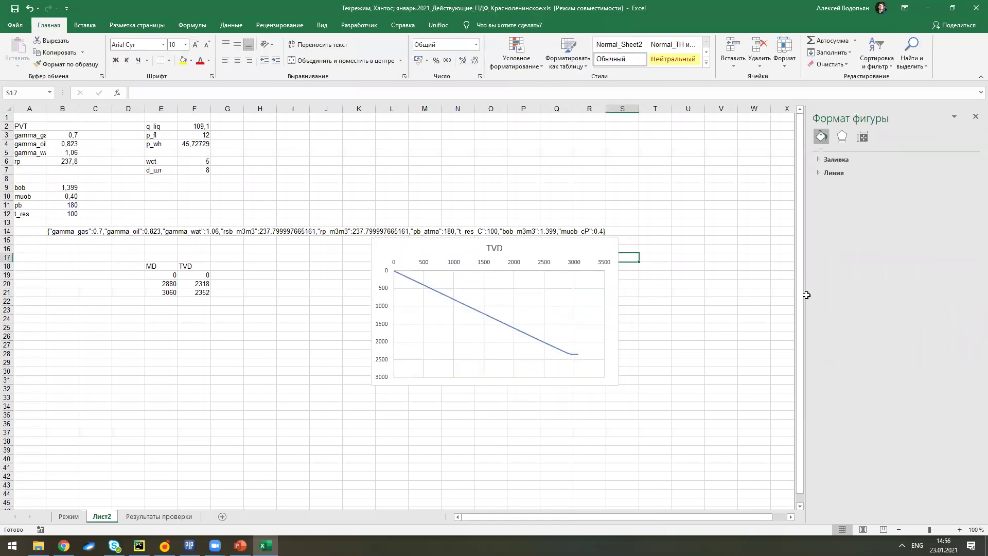
{"action": "left_click_drag", "start_coordinate": [806, 295], "coordinate": [748, 289]}
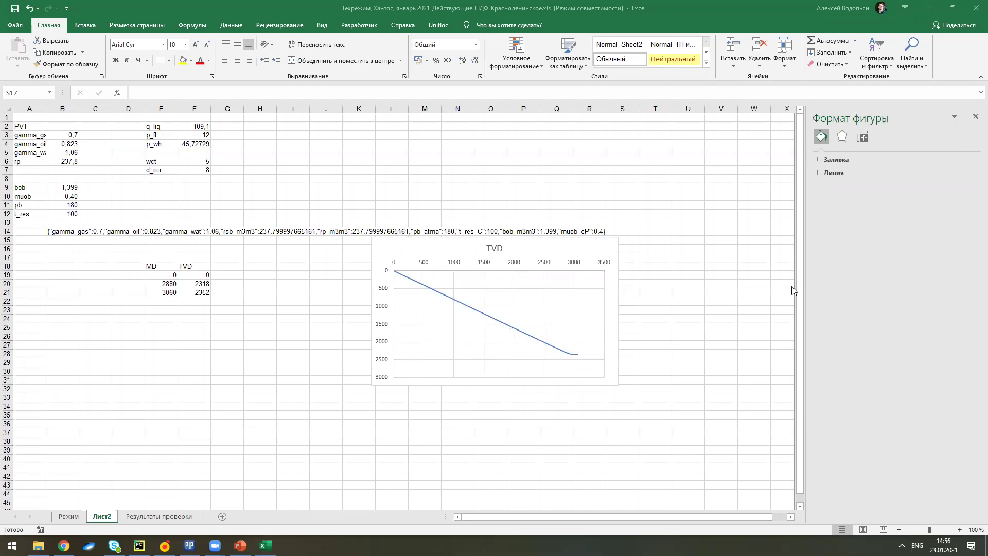
{"action": "left_click", "coordinate": [974, 125]}
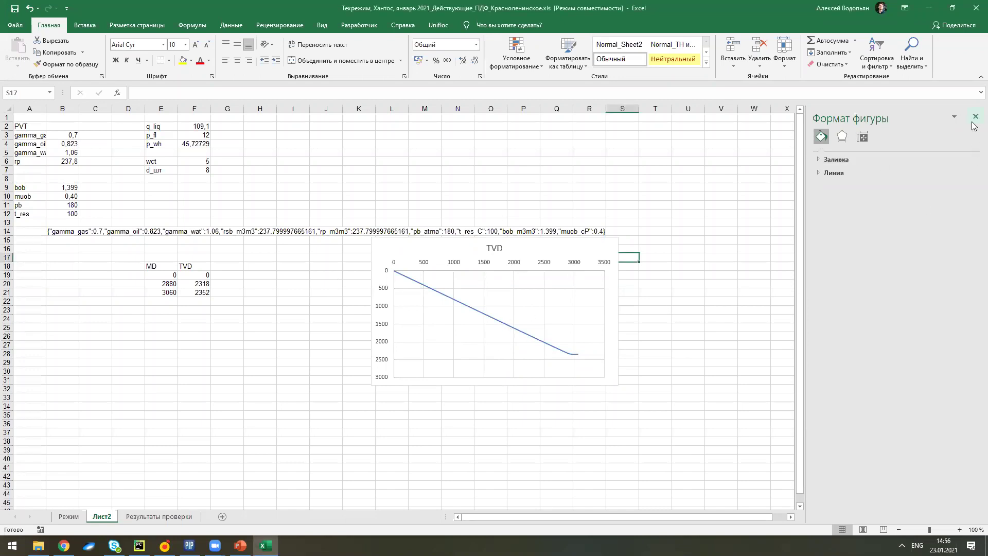
{"action": "left_click", "coordinate": [975, 117]}
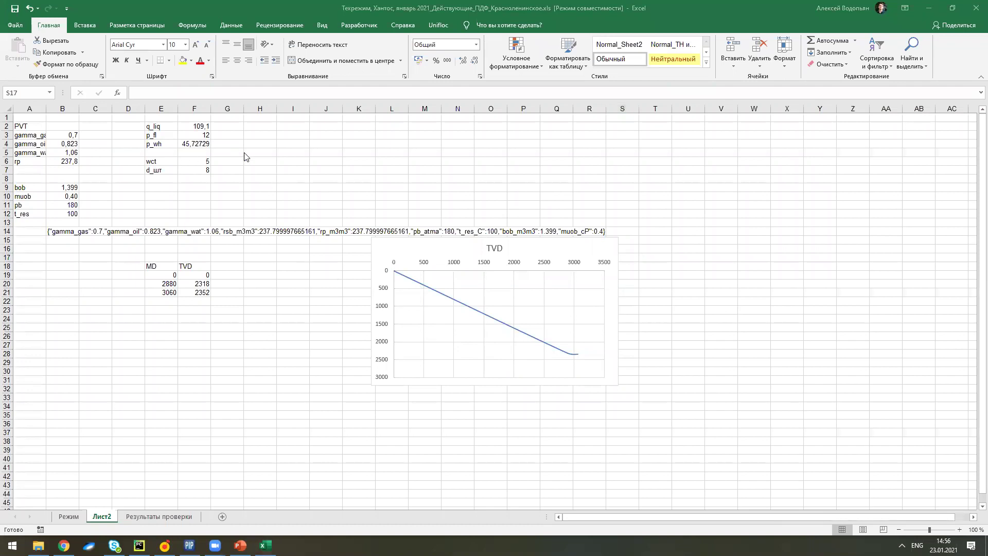
Label cell E10 of Лист2 as P_wf for the bottomhole pressure.
{"action": "left_click", "coordinate": [238, 212]}
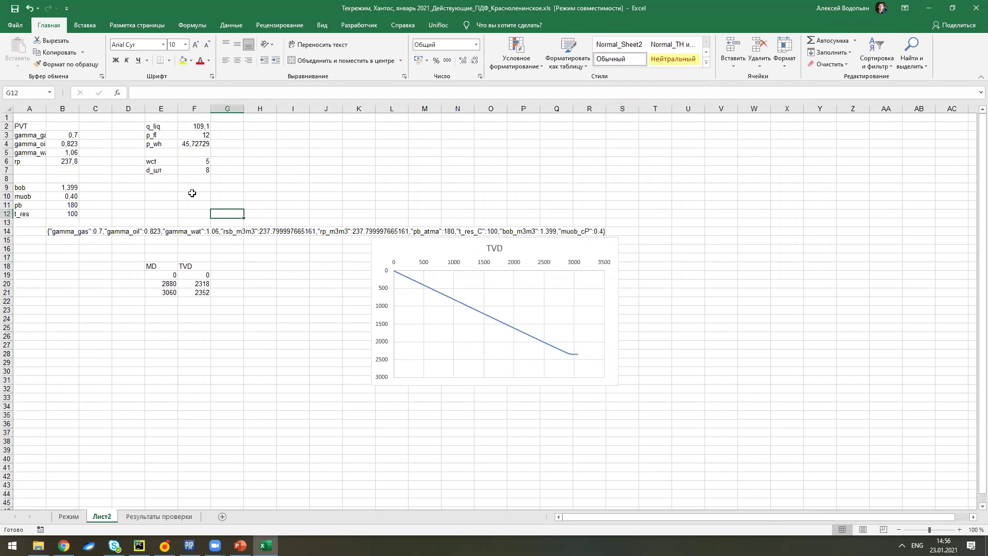
{"action": "left_click", "coordinate": [174, 196]}
{"action": "type", "text": "P"}
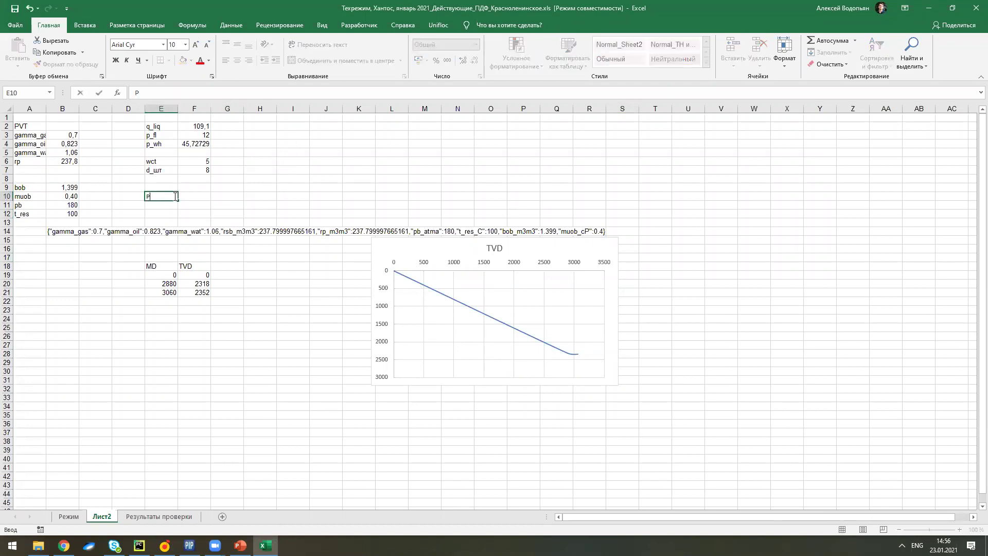
{"action": "type", "text": "_wf"}
{"action": "key", "text": "ctrl+Return"}
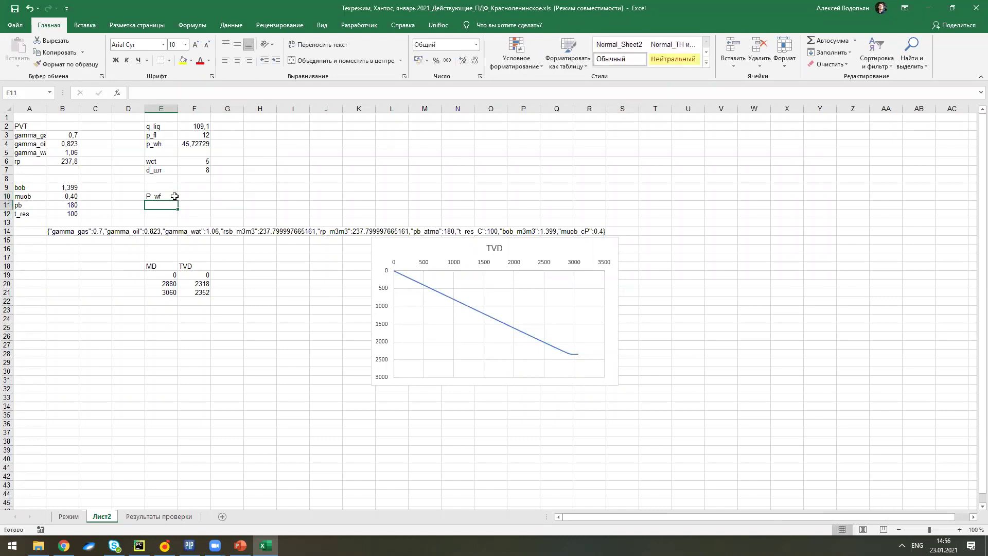
Start a Unifloc multiphase flow formula in F10 beside the P_wf label with =mf.
{"action": "left_click", "coordinate": [181, 198]}
{"action": "type", "text": "="}
{"action": "left_click", "coordinate": [147, 96]}
{"action": "type", "text": "mf"}
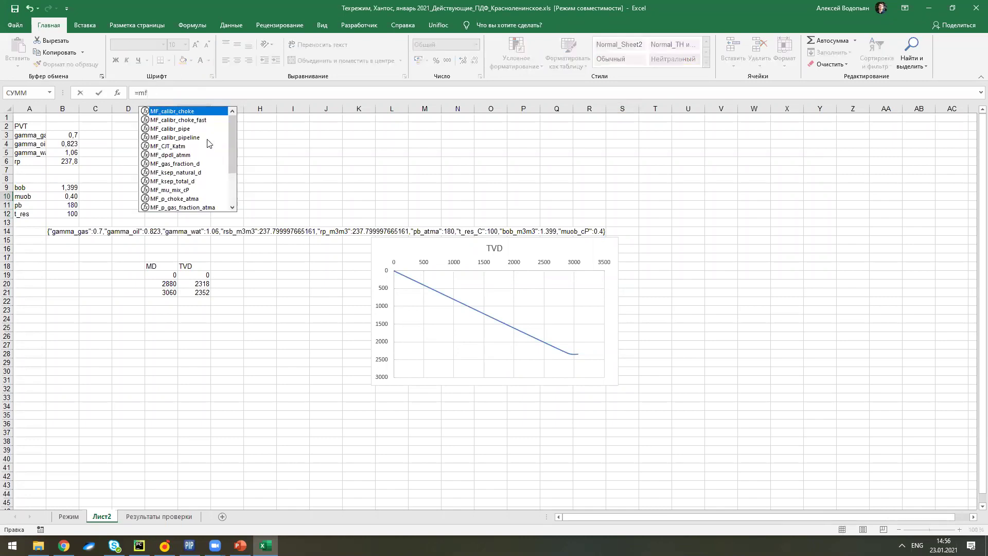
Set up a diameter table with headers MD in I18 and d in J18, and enter 0 as the first MD value in I19.
{"action": "left_click", "coordinate": [295, 270]}
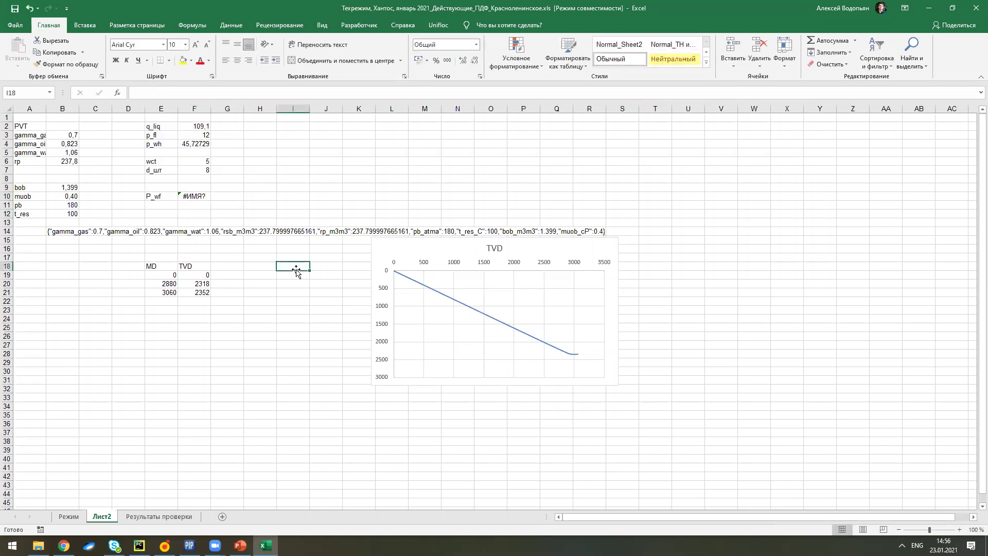
{"action": "type", "text": "MD"}
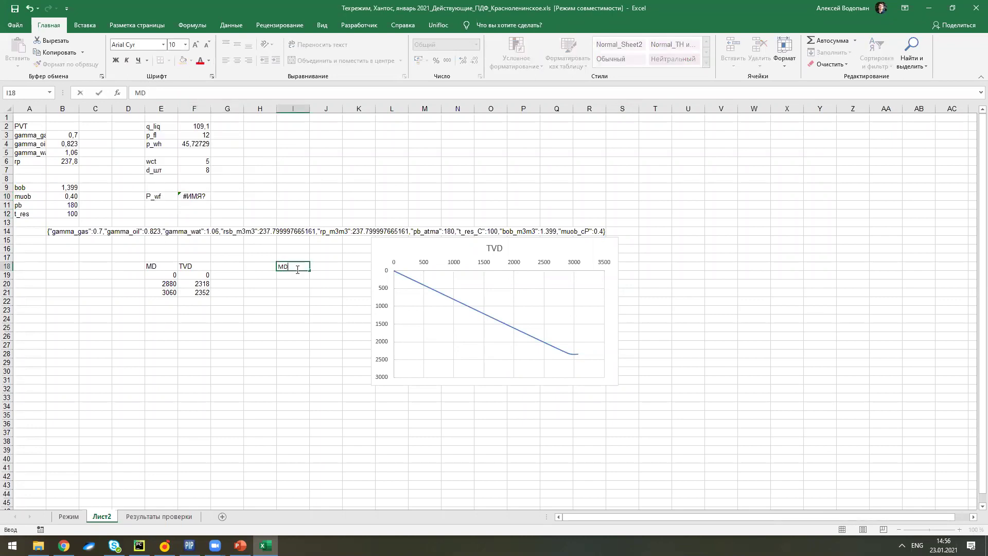
{"action": "left_click", "coordinate": [332, 267]}
{"action": "type", "text": "d"}
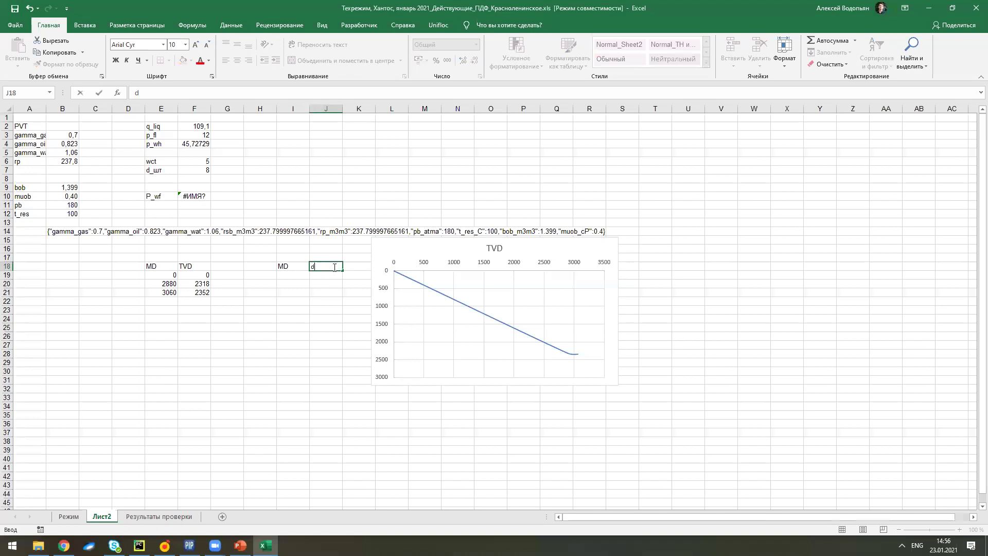
{"action": "left_click", "coordinate": [284, 275]}
{"action": "type", "text": "0"}
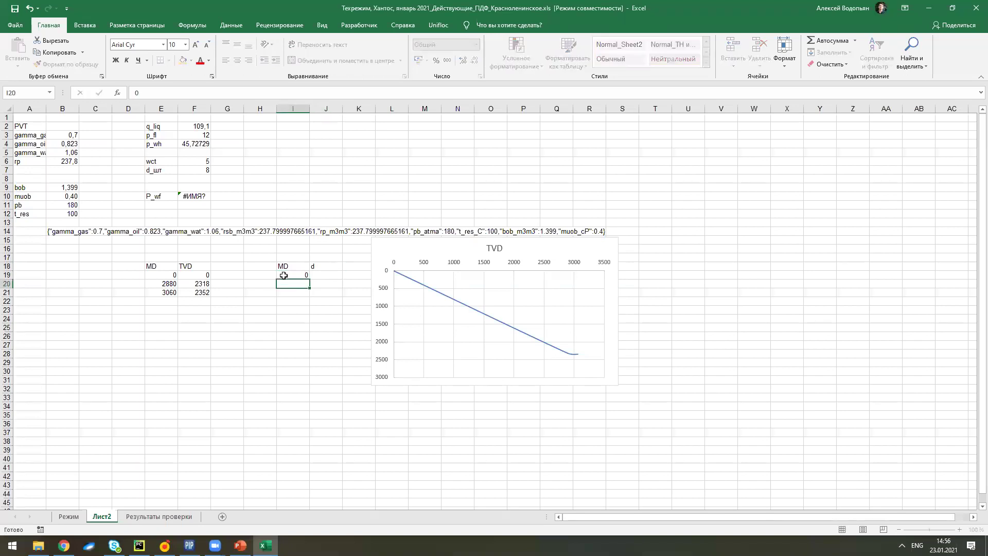
Link J19 of the diameter table to the well's tubing diameter (D нкт) in K14 of the Режим sheet.
{"action": "left_click", "coordinate": [319, 279]}
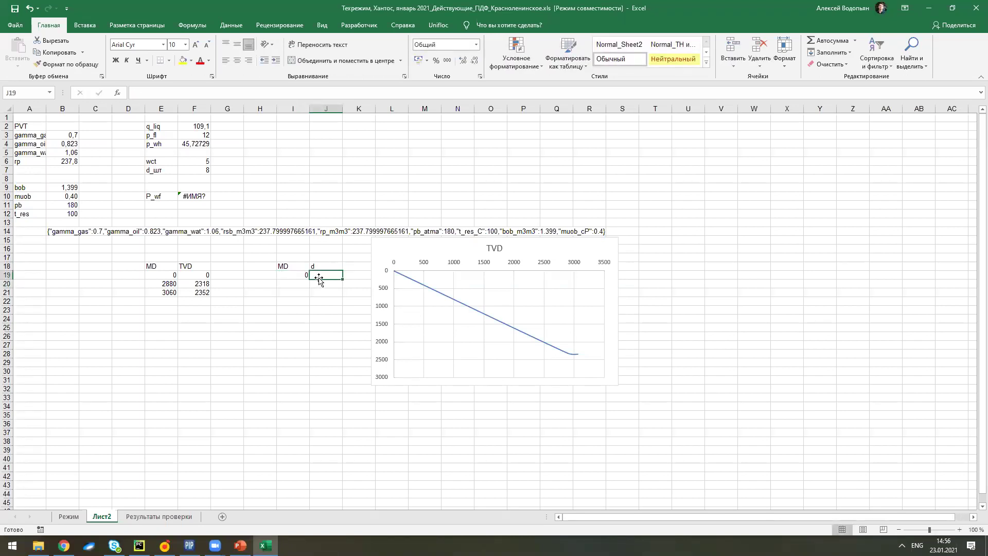
{"action": "left_click", "coordinate": [69, 516]}
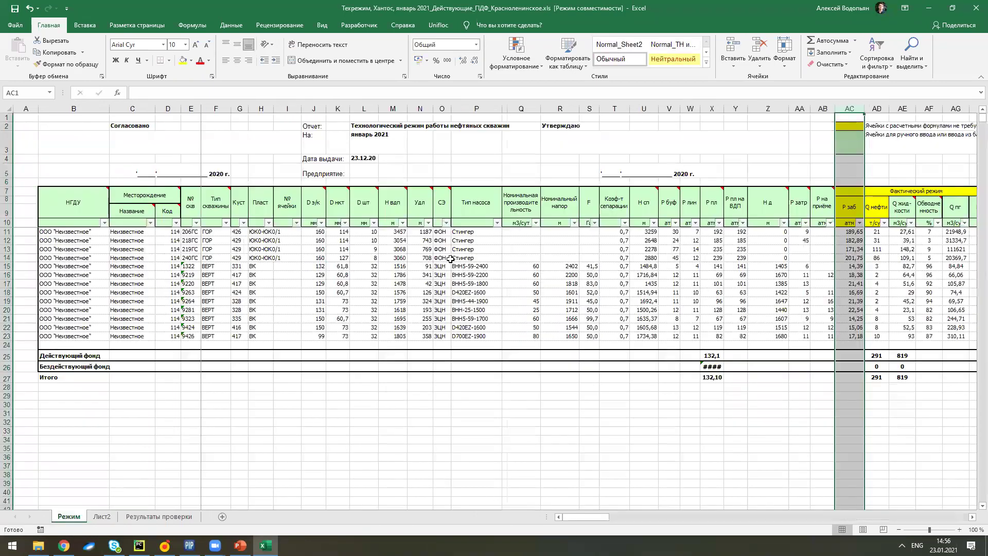
{"action": "left_click", "coordinate": [342, 257]}
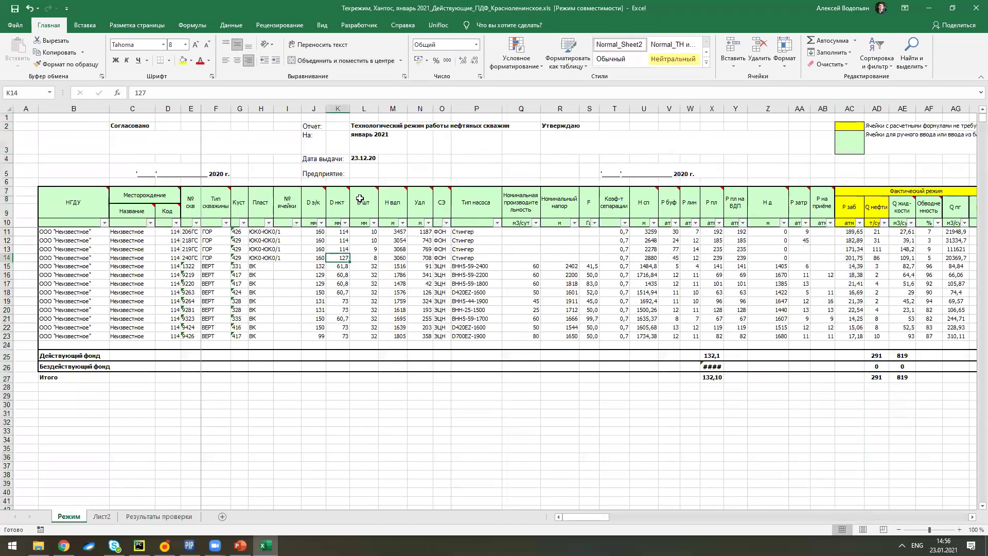
{"action": "left_click", "coordinate": [102, 516]}
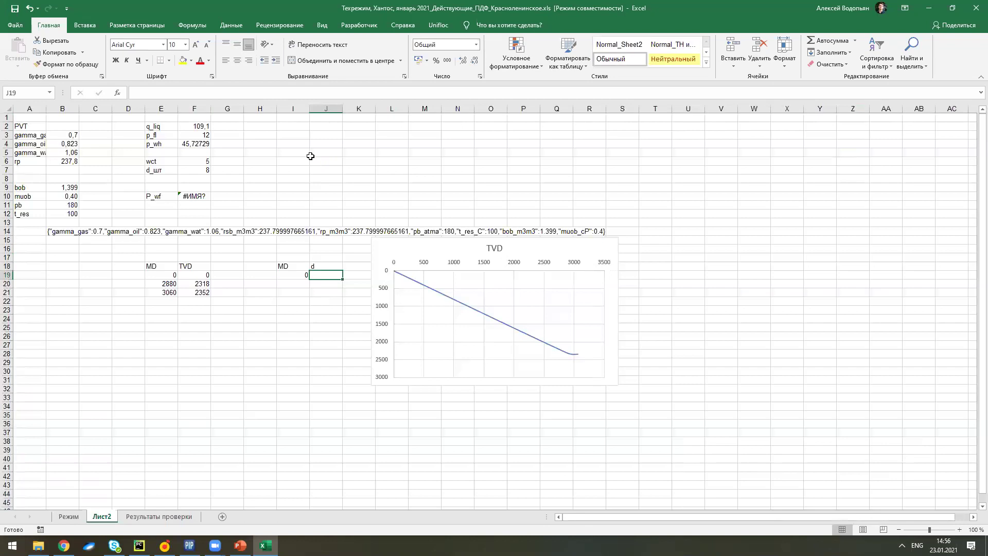
{"action": "left_click", "coordinate": [308, 97]}
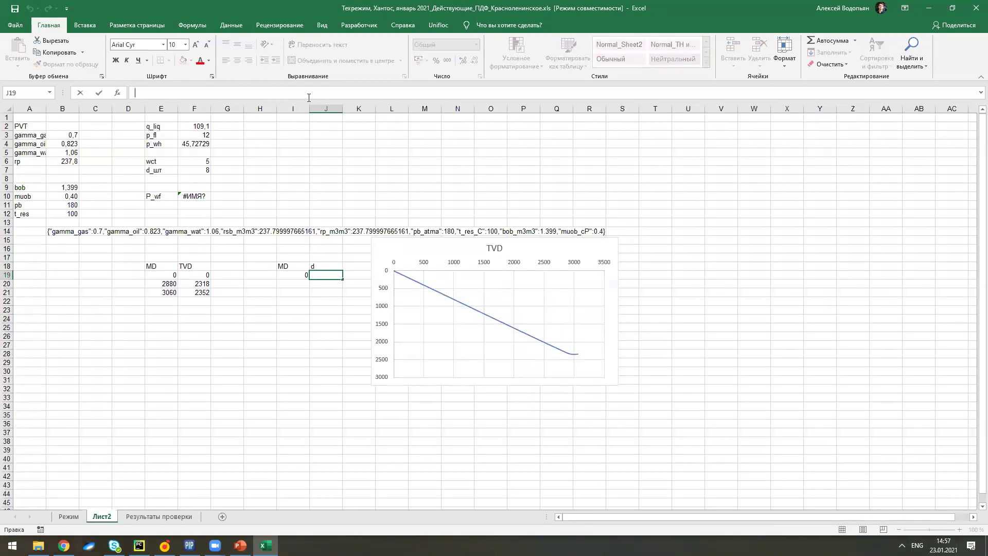
{"action": "type", "text": "="}
{"action": "left_click", "coordinate": [73, 519]}
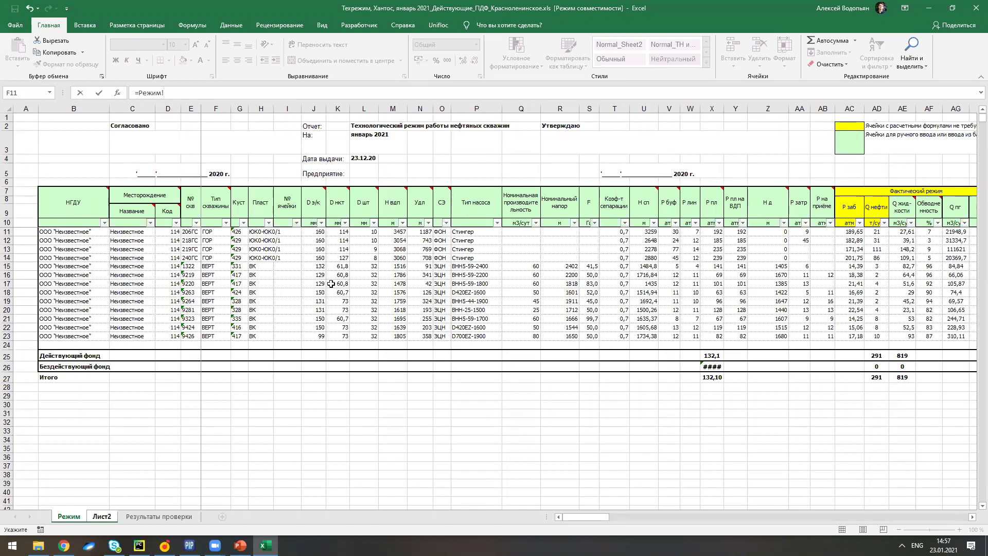
{"action": "left_click", "coordinate": [342, 257]}
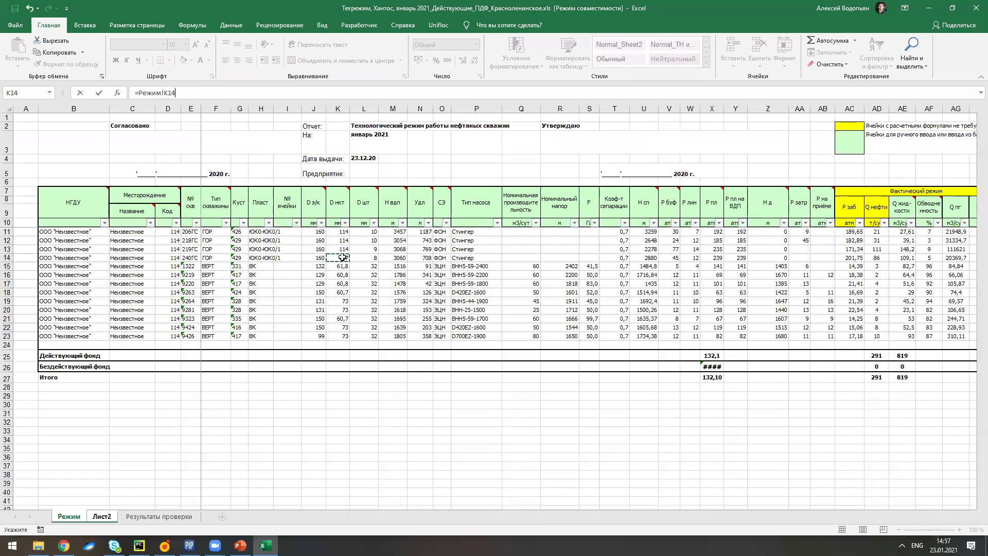
{"action": "key", "text": "Return"}
Link I20 of the diameter table to the second measured depth, 2880, from the trajectory table.
{"action": "left_click", "coordinate": [291, 289]}
{"action": "left_click", "coordinate": [295, 282]}
{"action": "type", "text": "="}
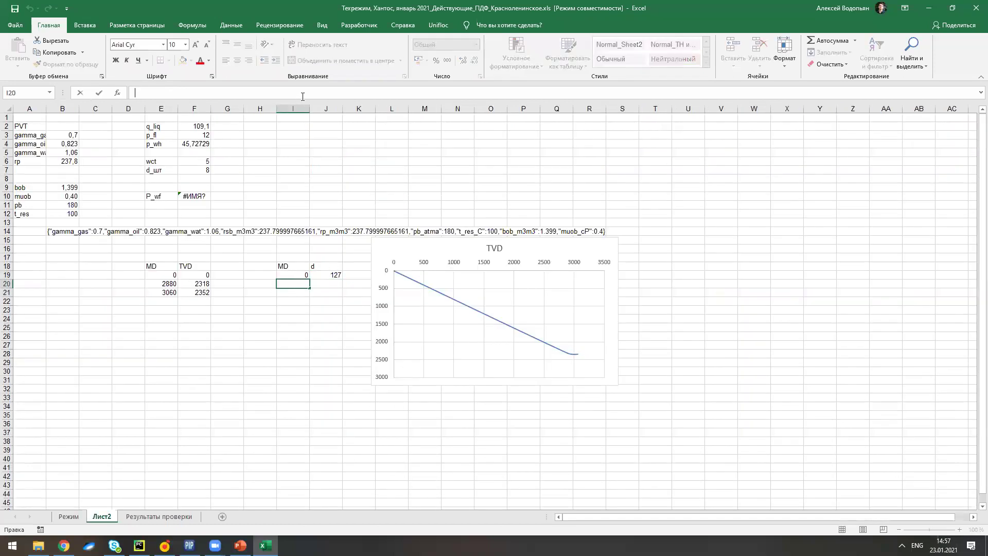
{"action": "left_click", "coordinate": [69, 517]}
{"action": "left_click", "coordinate": [169, 283]}
{"action": "key", "text": "Return"}
{"action": "left_click", "coordinate": [327, 286]}
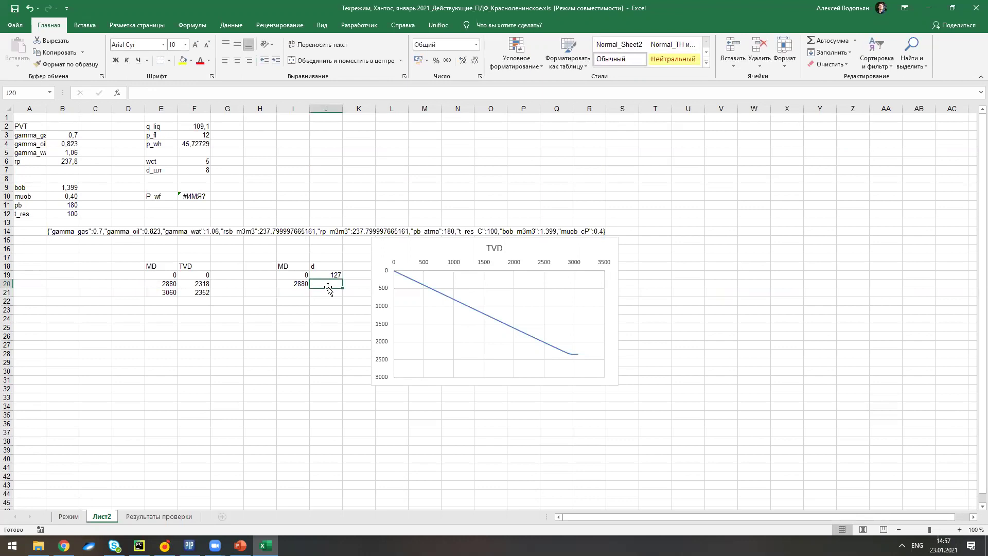
{"action": "left_click_drag", "start_coordinate": [333, 282], "coordinate": [334, 281]}
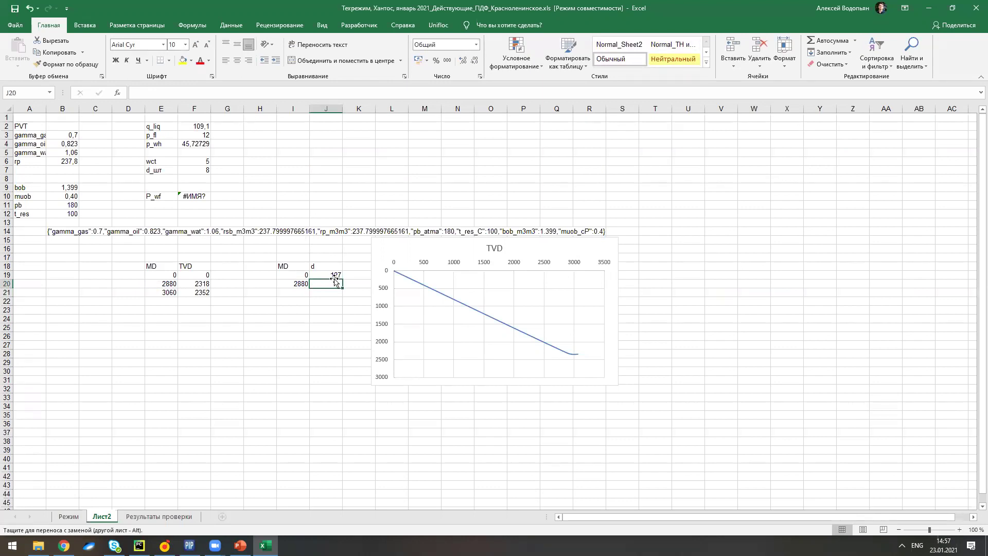
{"action": "left_click", "coordinate": [333, 276]}
{"action": "key", "text": "ctrl+c"}
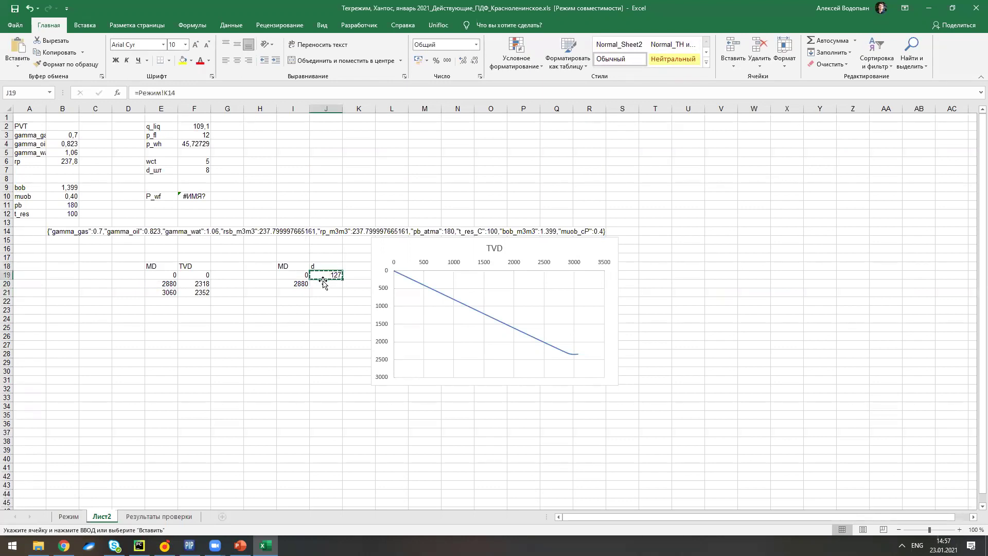
{"action": "left_click", "coordinate": [323, 282]}
{"action": "key", "text": "ctrl+v"}
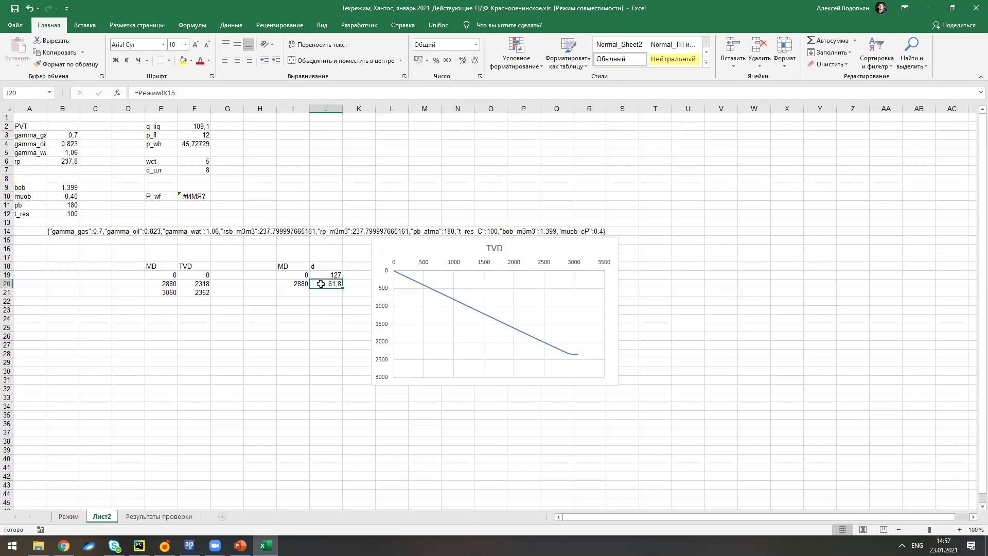
{"action": "key", "text": "ctrl+z"}
Copy the J19 diameter formula into J20 and correct its reference to =Режим!K14.
{"action": "left_click", "coordinate": [332, 274]}
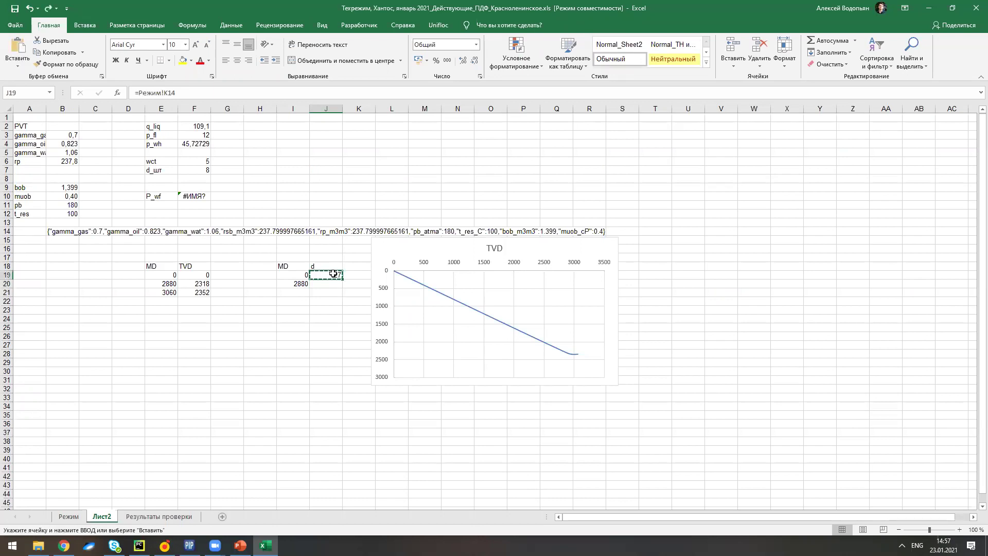
{"action": "left_click", "coordinate": [321, 283]}
{"action": "key", "text": "ctrl+v"}
{"action": "key", "text": "Escape"}
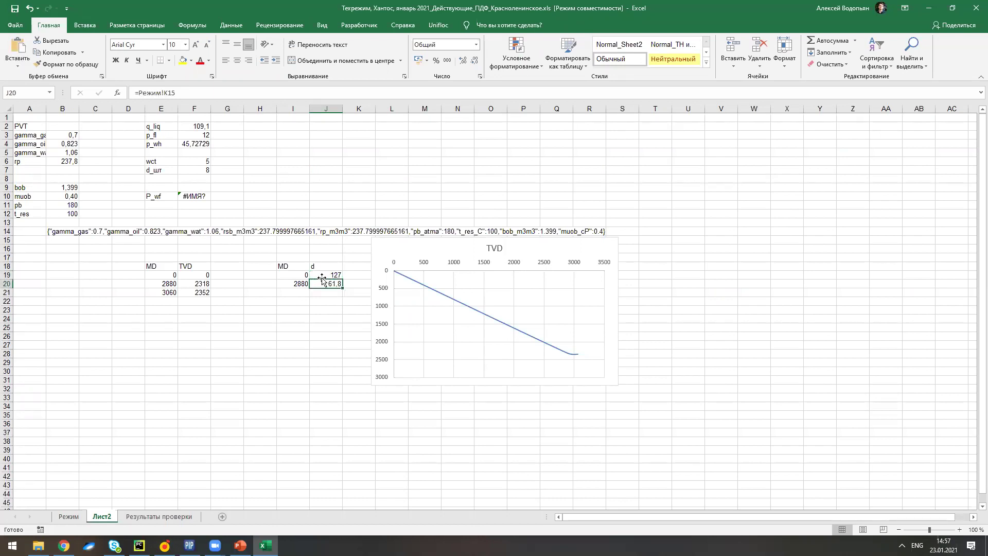
{"action": "left_click", "coordinate": [279, 98]}
{"action": "key", "text": "Return"}
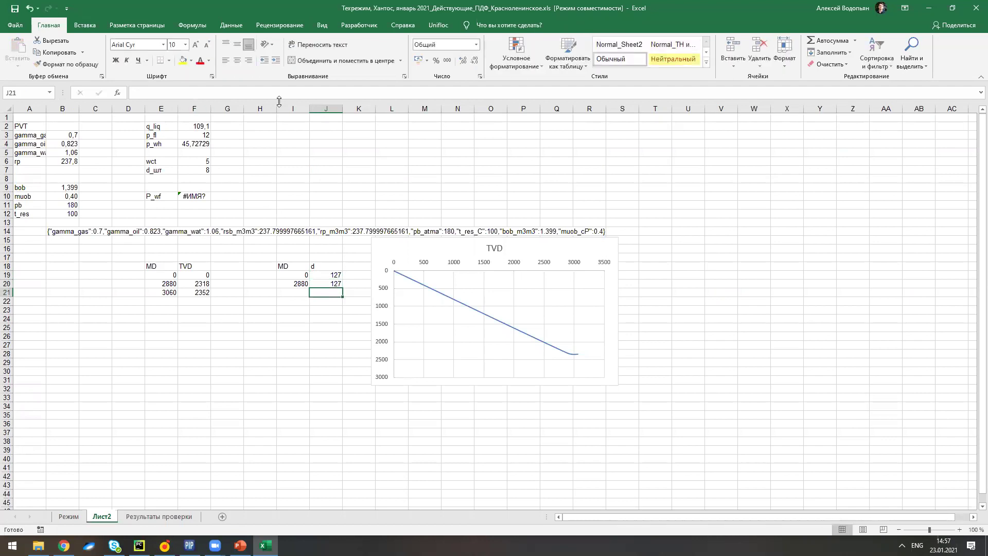
Link I21 of the diameter table to the last measured depth in E21 of the trajectory table.
{"action": "left_click", "coordinate": [292, 295]}
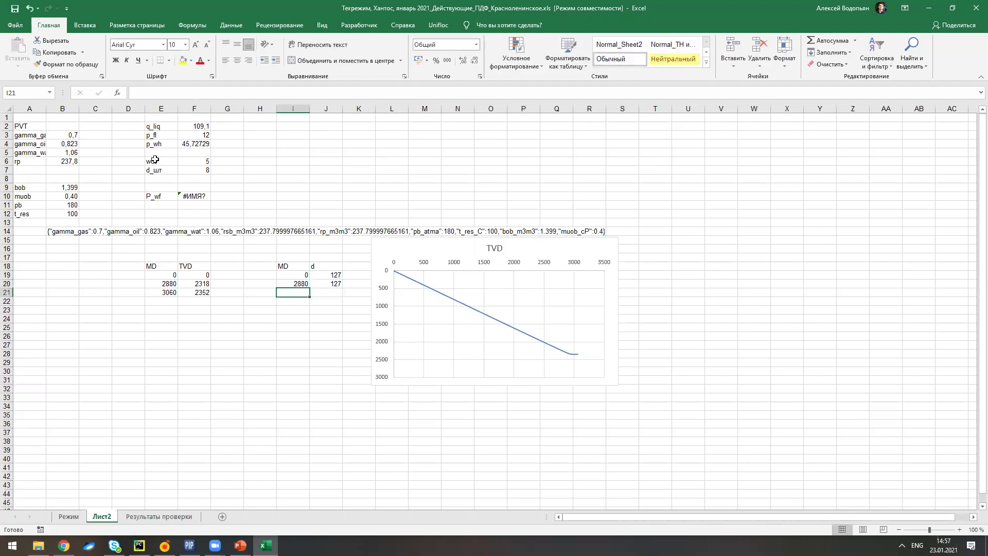
{"action": "left_click", "coordinate": [226, 96]}
{"action": "type", "text": "="}
{"action": "left_click", "coordinate": [170, 291]}
{"action": "key", "text": "Return"}
Link J21 to the well's production casing diameter (D э/к) in J14 of the Режим sheet.
{"action": "left_click", "coordinate": [315, 290]}
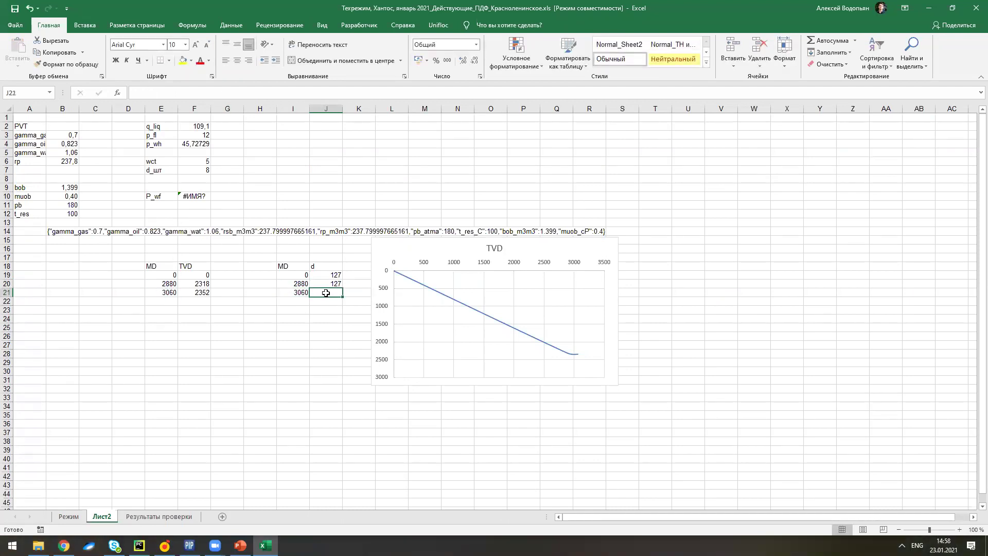
{"action": "left_click", "coordinate": [246, 94]}
{"action": "type", "text": "="}
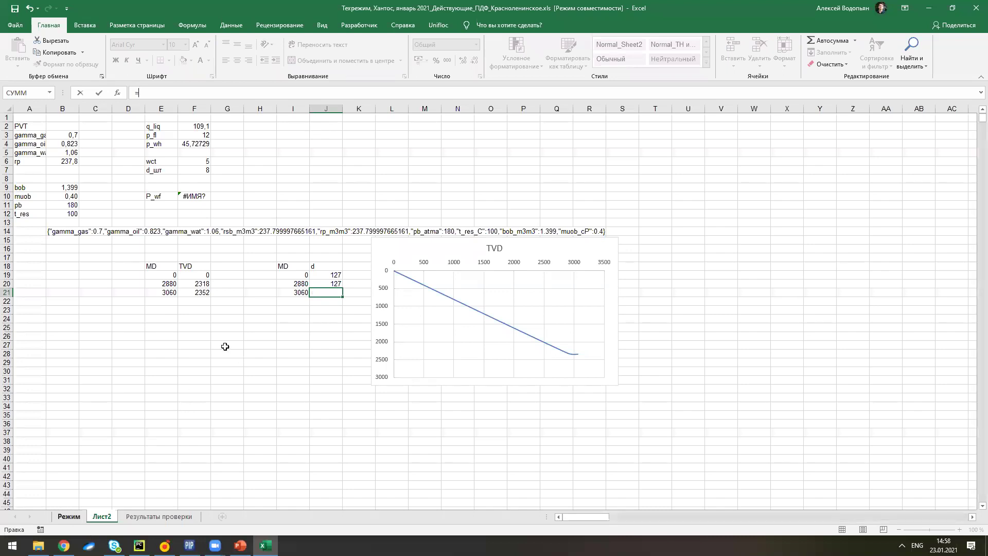
{"action": "left_click", "coordinate": [71, 516]}
{"action": "left_click", "coordinate": [321, 256]}
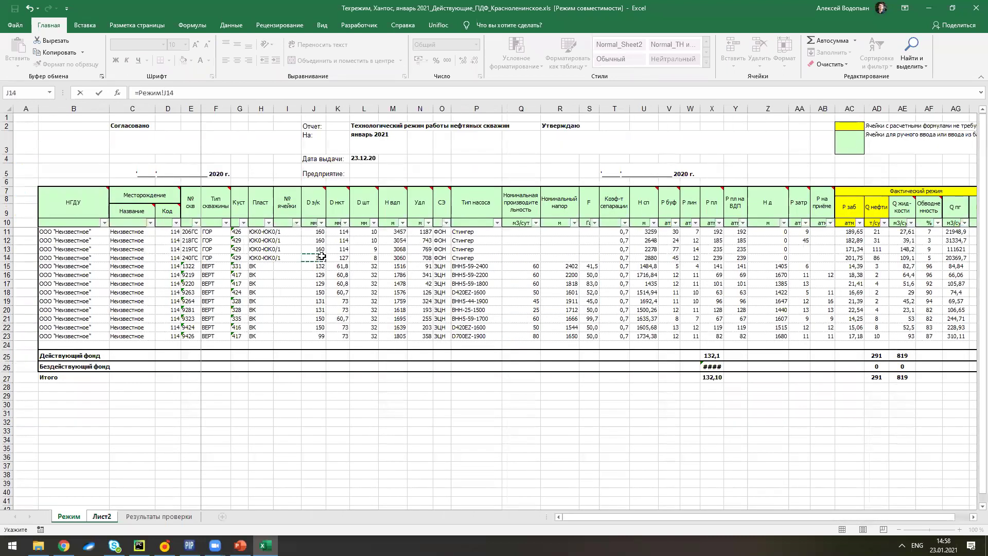
{"action": "key", "text": "Return"}
Subtract twice a wall thickness of 0,08 from the tubing diameter in J19, using =Режим!K14-2*0,08.
{"action": "left_click", "coordinate": [332, 283]}
{"action": "left_click", "coordinate": [332, 276]}
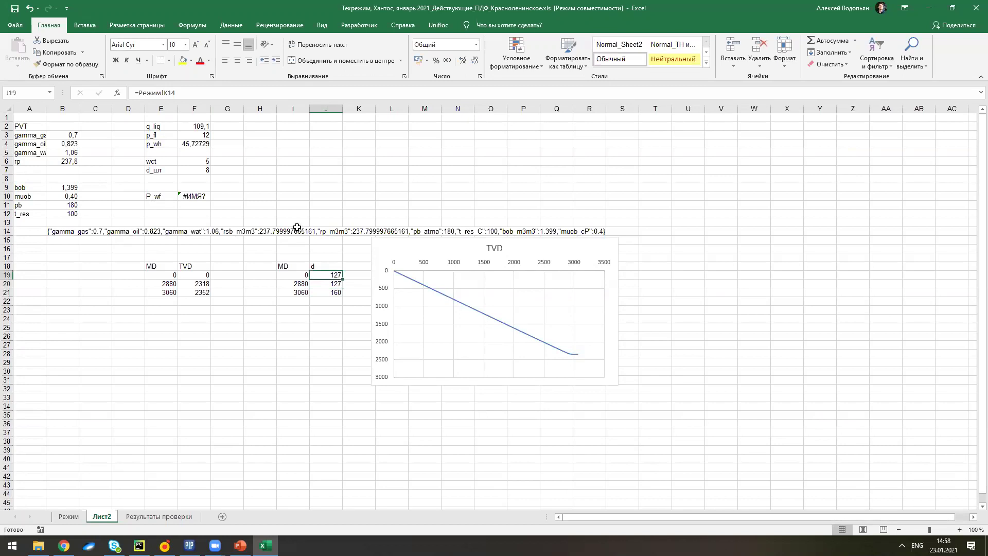
{"action": "left_click", "coordinate": [230, 94]}
{"action": "type", "text": "-2"}
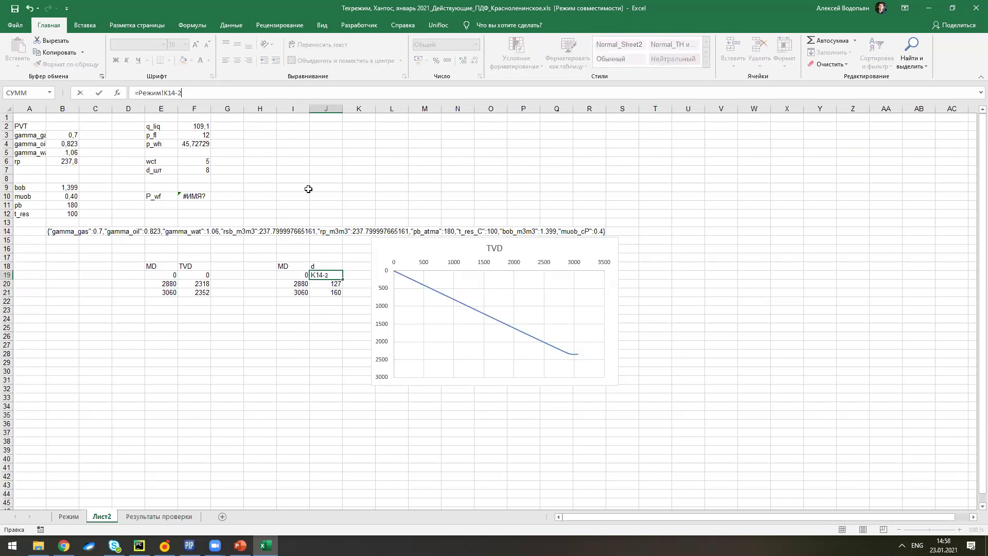
{"action": "type", "text": "*0.08"}
{"action": "key", "text": "Return"}
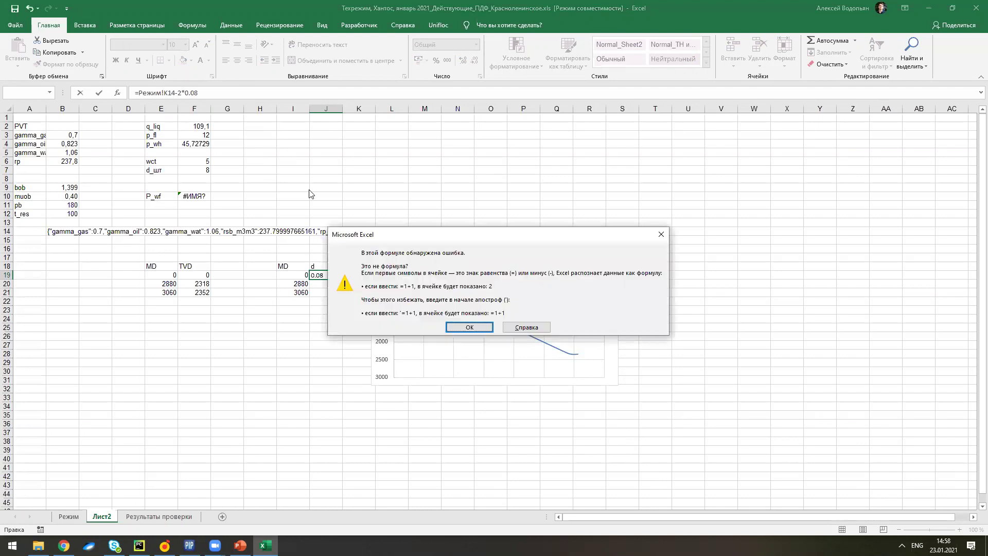
{"action": "left_click", "coordinate": [455, 324]}
{"action": "left_click", "coordinate": [191, 93]}
{"action": "key", "text": "BackSpace"}
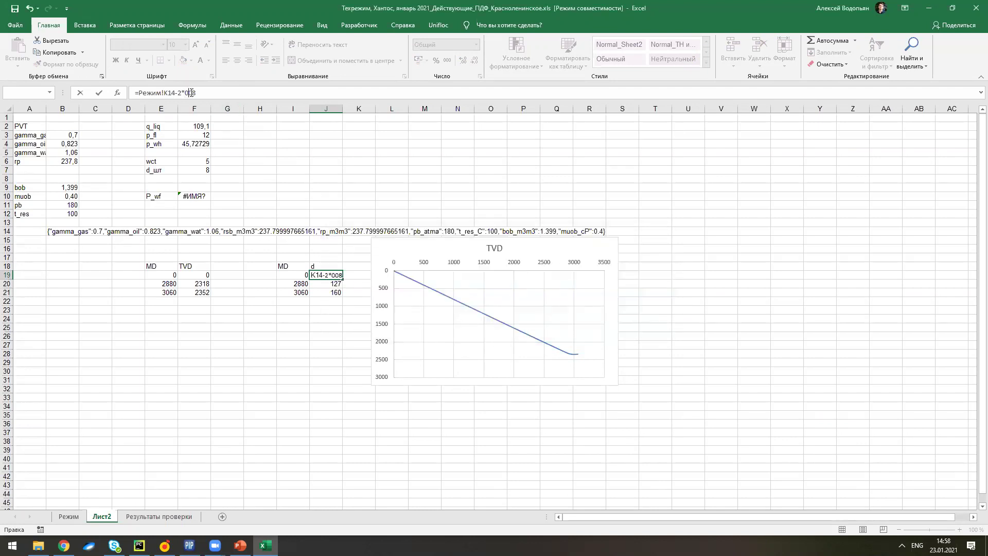
{"action": "key", "text": "Return"}
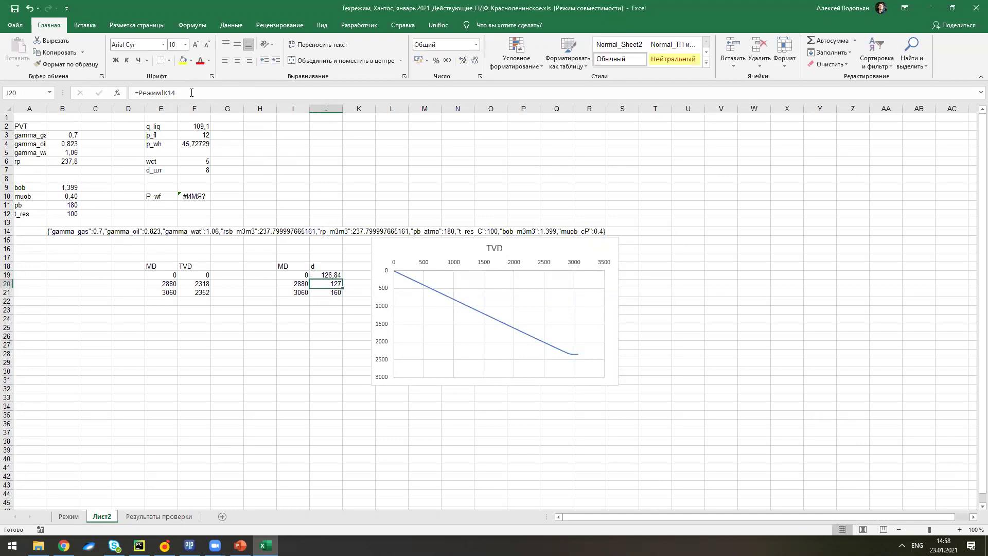
Change the wall thickness in the J19 formula to 8, making it =Режим!K14-2*8.
{"action": "left_click", "coordinate": [332, 275]}
{"action": "left_click", "coordinate": [216, 96]}
{"action": "key", "text": "BackSpace"}
{"action": "key", "text": "BackSpace"}
{"action": "key", "text": "BackSpace"}
{"action": "key", "text": "BackSpace"}
{"action": "type", "text": "8"}
{"action": "key", "text": "Return"}
Subtract the doubled wall thickness from the J20 diameter as well, using =Режим!K14-2*8.
{"action": "left_click", "coordinate": [196, 93]}
{"action": "type", "text": "-2*8"}
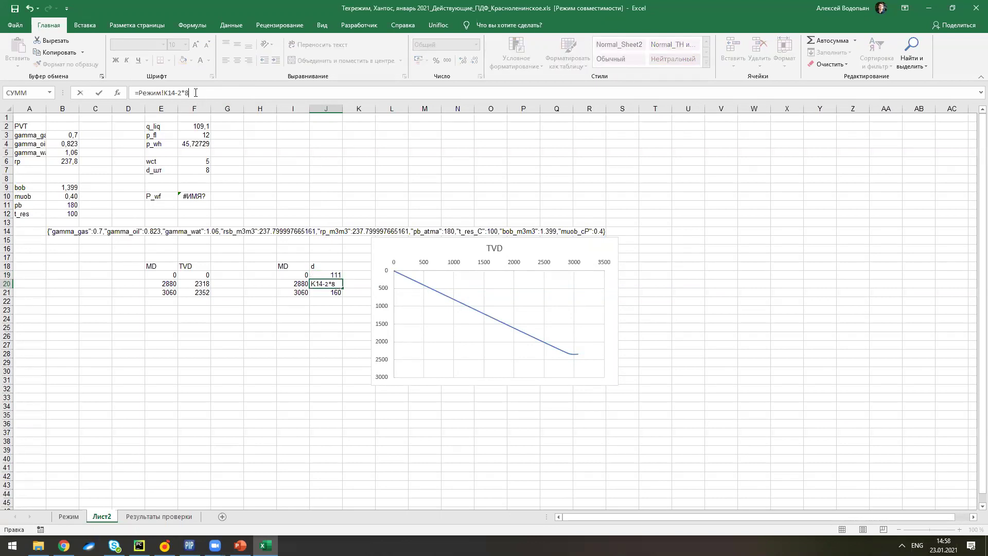
{"action": "key", "text": "Return"}
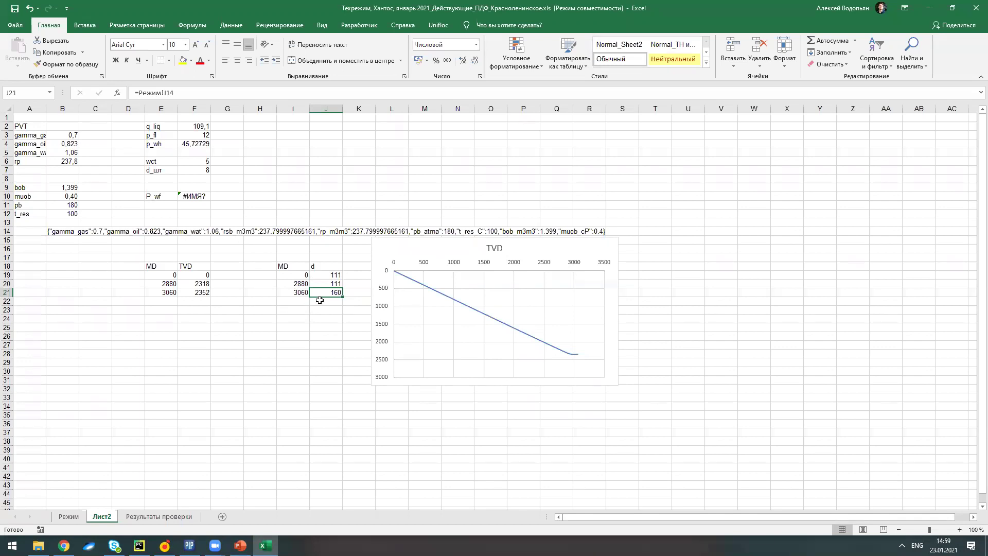
Extend the unfinished bottomhole pressure formula in F10 to =mf_p.
{"action": "left_click", "coordinate": [200, 196]}
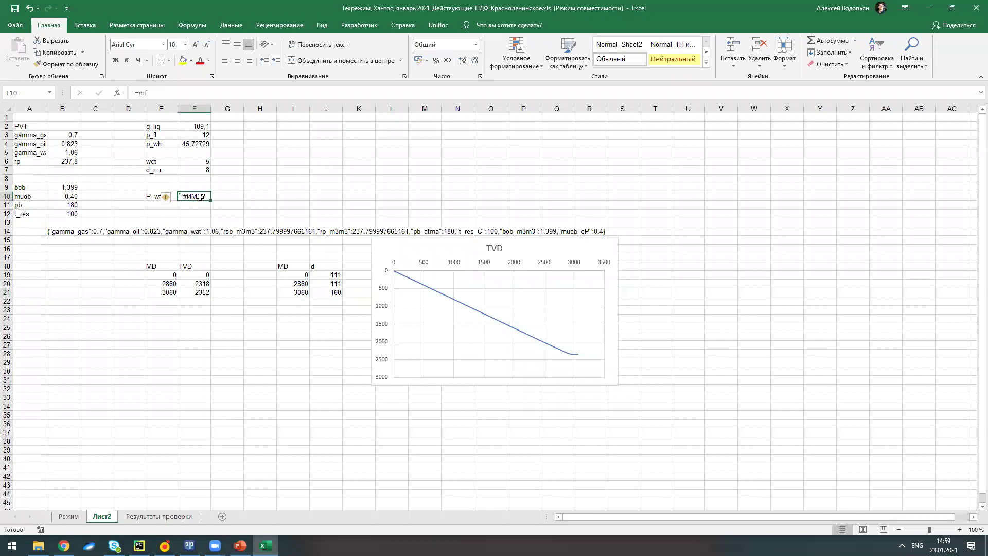
{"action": "left_click", "coordinate": [204, 92]}
{"action": "type", "text": "_p"}
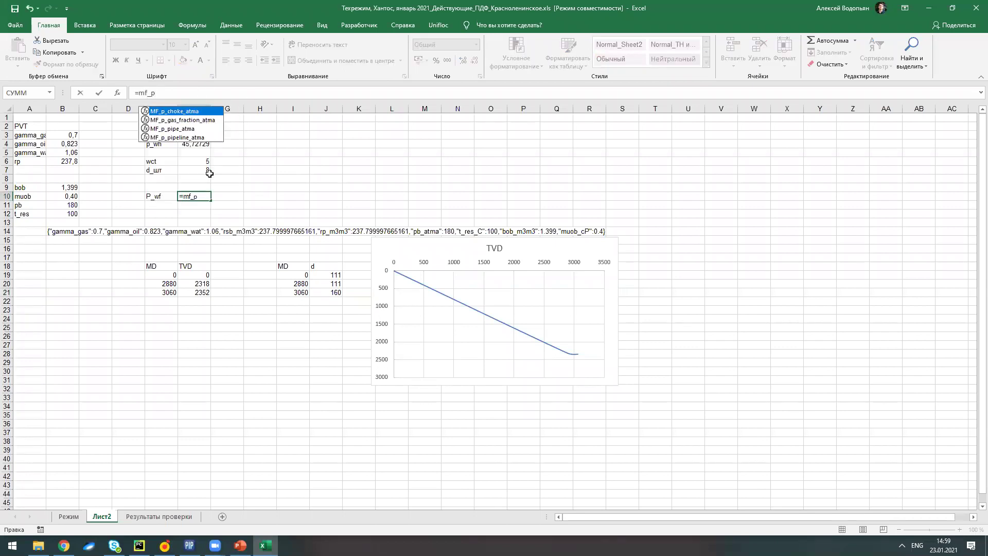
Move the P_wf label and its formula cell from E10:F10 to T15:U15 beside the chart.
{"action": "left_click", "coordinate": [155, 195]}
{"action": "left_click_drag", "start_coordinate": [154, 195], "coordinate": [194, 196]}
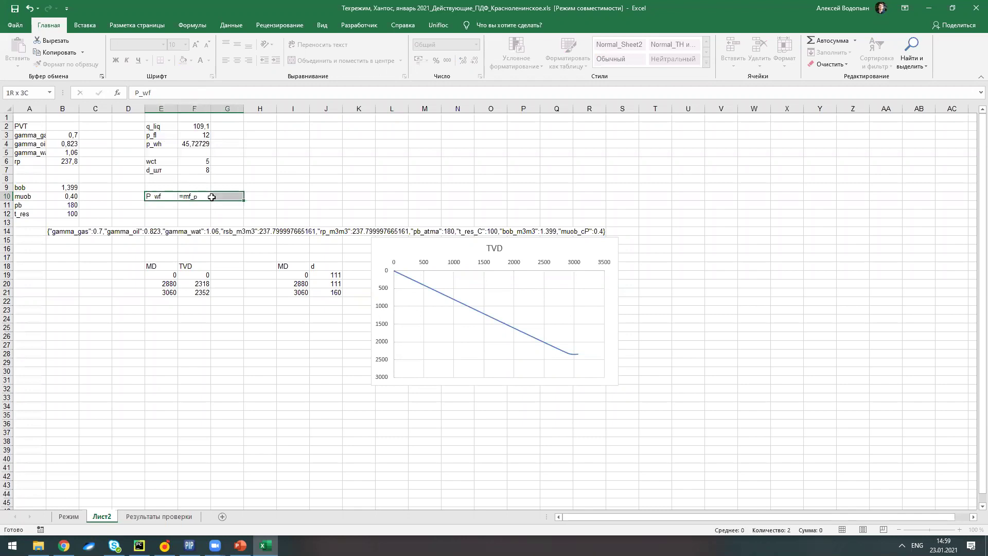
{"action": "key", "text": "ctrl+c"}
{"action": "left_click", "coordinate": [651, 240]}
{"action": "key", "text": "Return"}
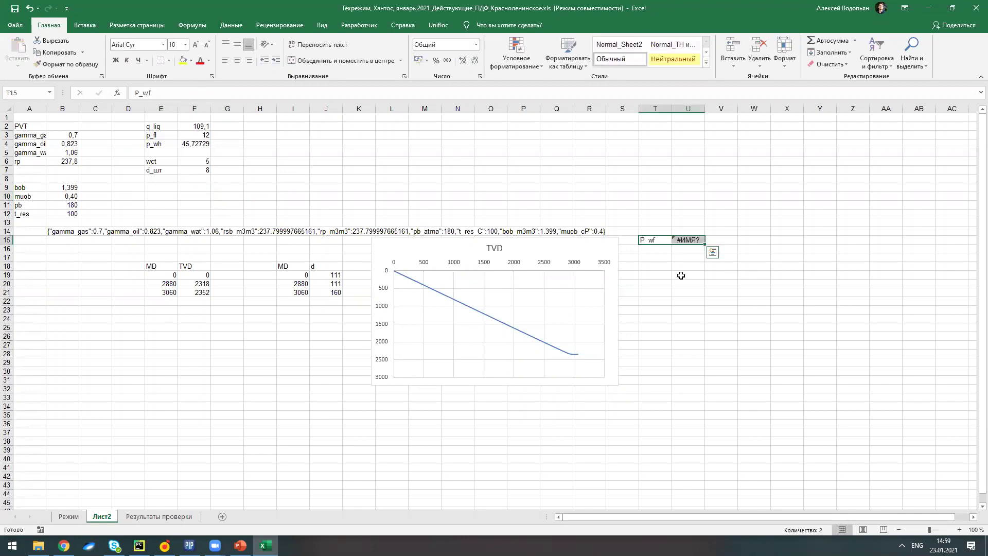
Complete the U15 formula with the MF_p_pipeline_atma function and open its arguments.
{"action": "scroll", "coordinate": [633, 257], "scroll_direction": "right", "scroll_amount": 2}
{"action": "left_click", "coordinate": [618, 241]}
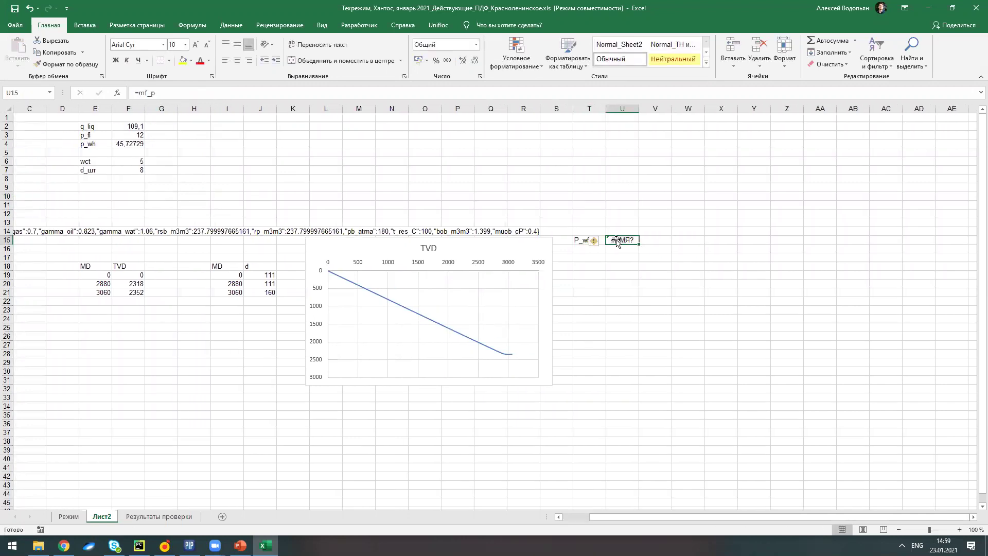
{"action": "left_click", "coordinate": [289, 89]}
{"action": "type", "text": "_"}
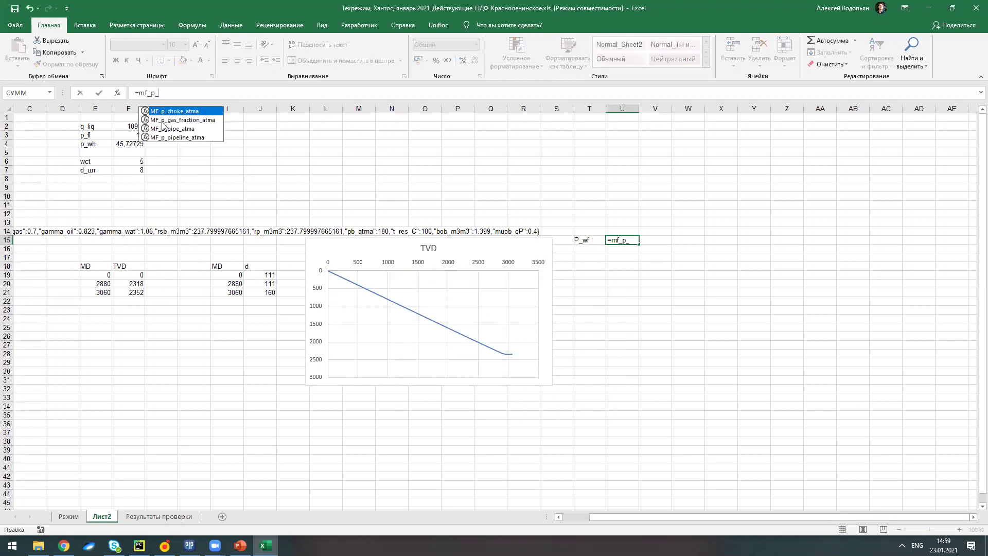
{"action": "double_click", "coordinate": [183, 138]}
{"action": "left_click", "coordinate": [118, 93]}
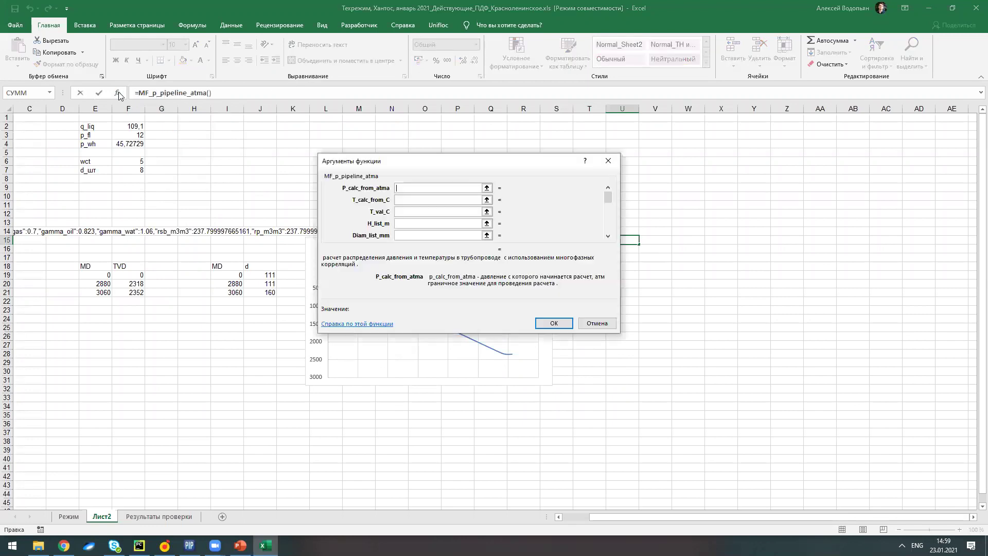
Set the P_calc_from_atma argument to the wellhead pressure in F4.
{"action": "scroll", "coordinate": [225, 155], "scroll_direction": "left", "scroll_amount": 2}
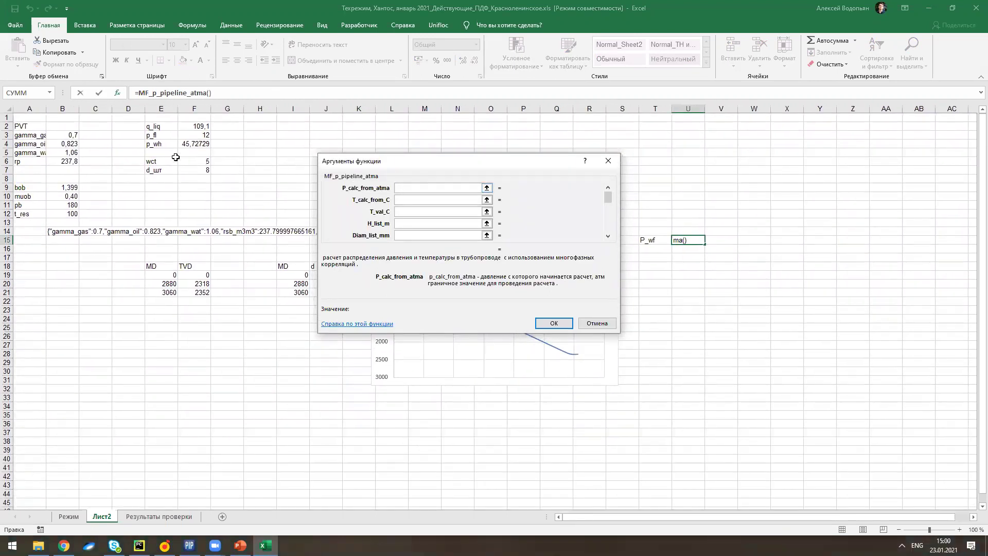
{"action": "left_click", "coordinate": [185, 145]}
{"action": "left_click", "coordinate": [424, 200]}
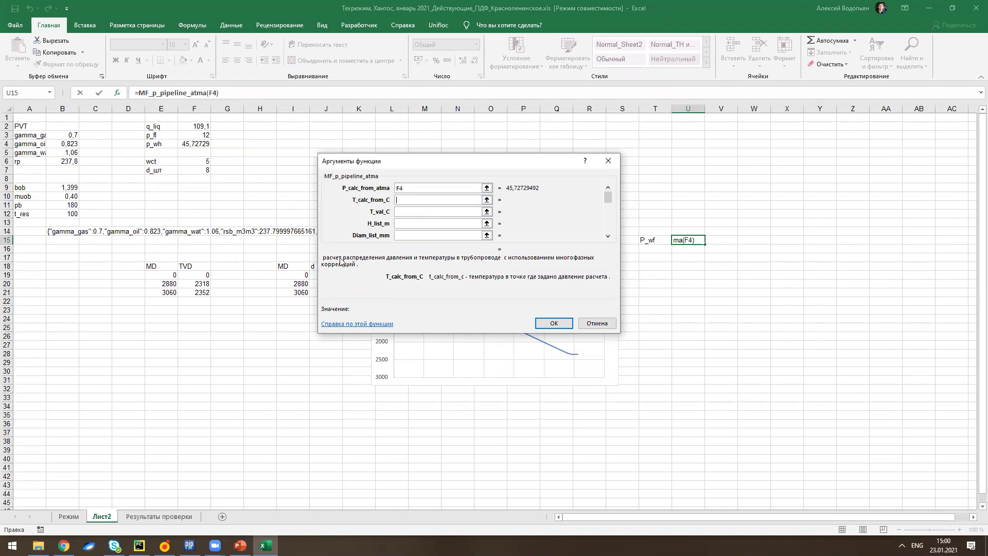
Set the T_calc_from_C argument to 20 and T_val_C to the reservoir temperature in B12.
{"action": "type", "text": "20"}
{"action": "left_click", "coordinate": [453, 215]}
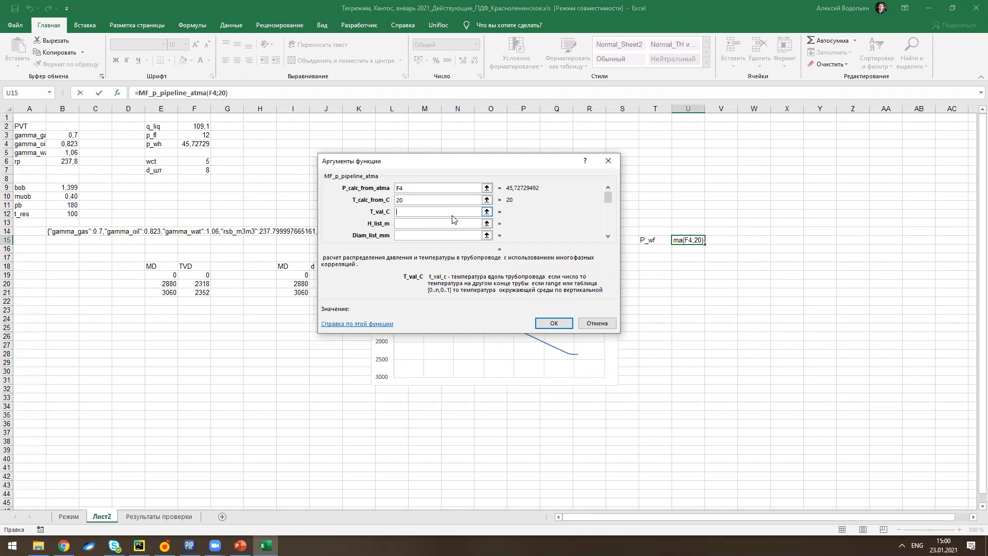
{"action": "left_click", "coordinate": [411, 223]}
{"action": "left_click", "coordinate": [59, 212]}
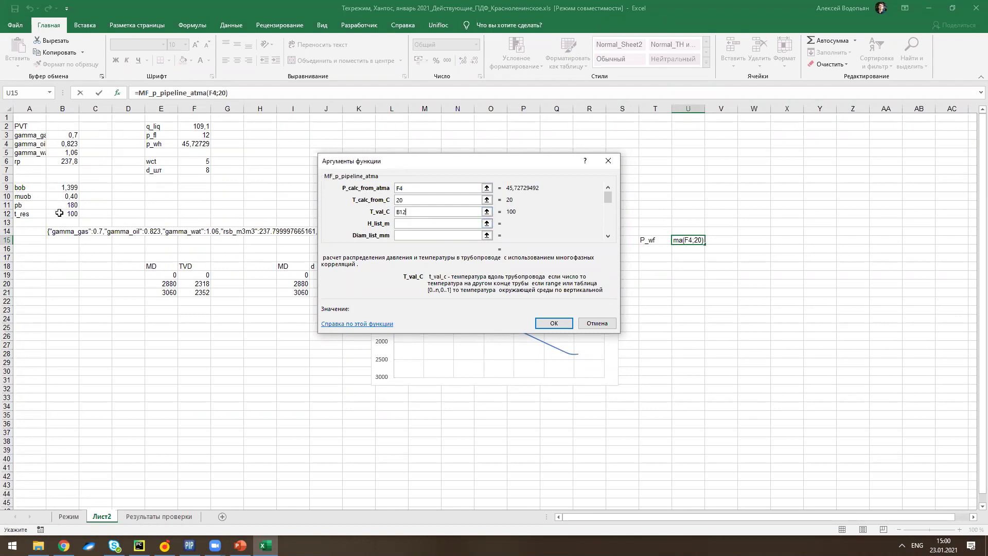
Set H_list_m to the trajectory table E19:F21 and Diam_list_mm to the diameter table I19:J21.
{"action": "left_click", "coordinate": [409, 222]}
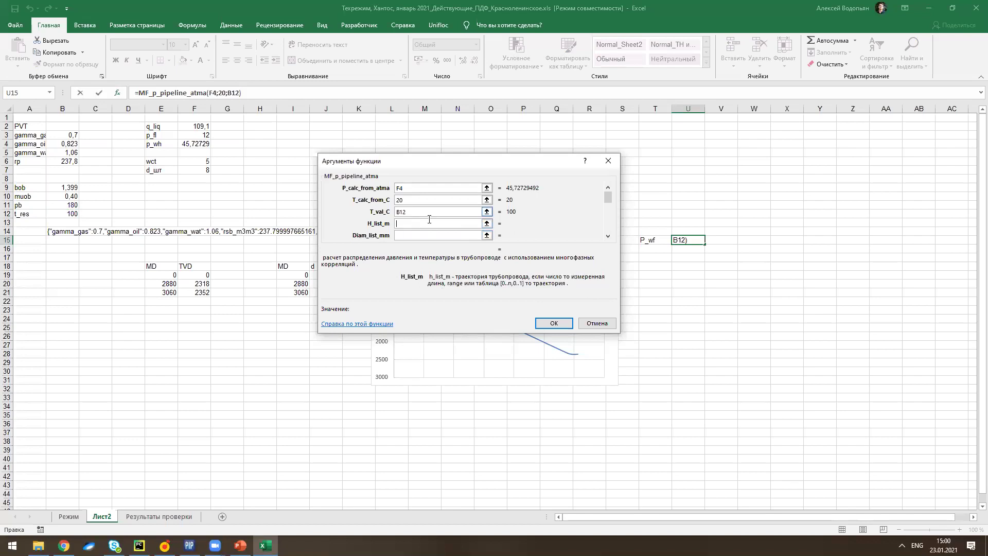
{"action": "left_click_drag", "start_coordinate": [478, 155], "coordinate": [536, 53]}
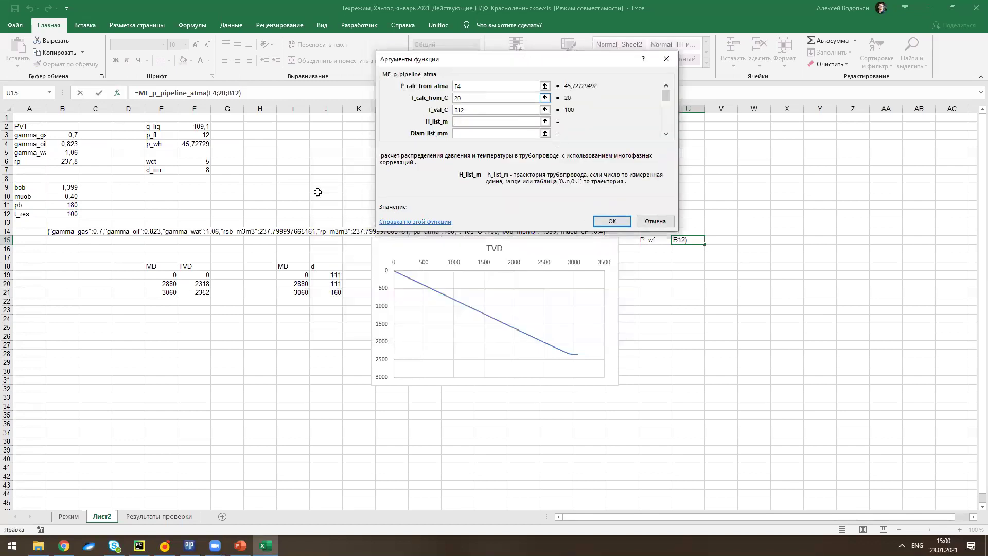
{"action": "left_click_drag", "start_coordinate": [161, 276], "coordinate": [204, 294]}
{"action": "left_click", "coordinate": [666, 134]}
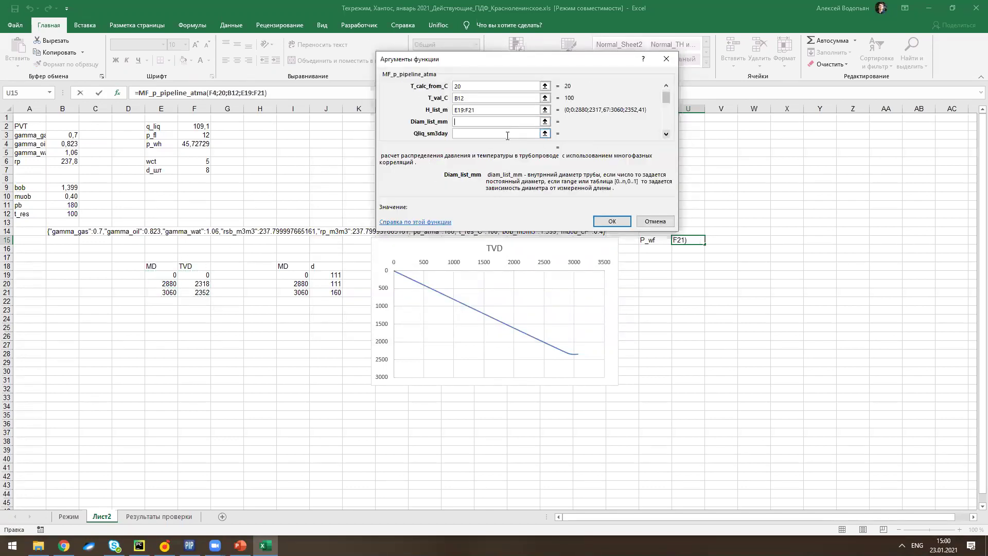
{"action": "left_click_drag", "start_coordinate": [288, 273], "coordinate": [337, 293]}
Set Qliq_sm3day to the liquid rate in F2 and Fw_perc to the water cut in F6.
{"action": "left_click", "coordinate": [460, 134]}
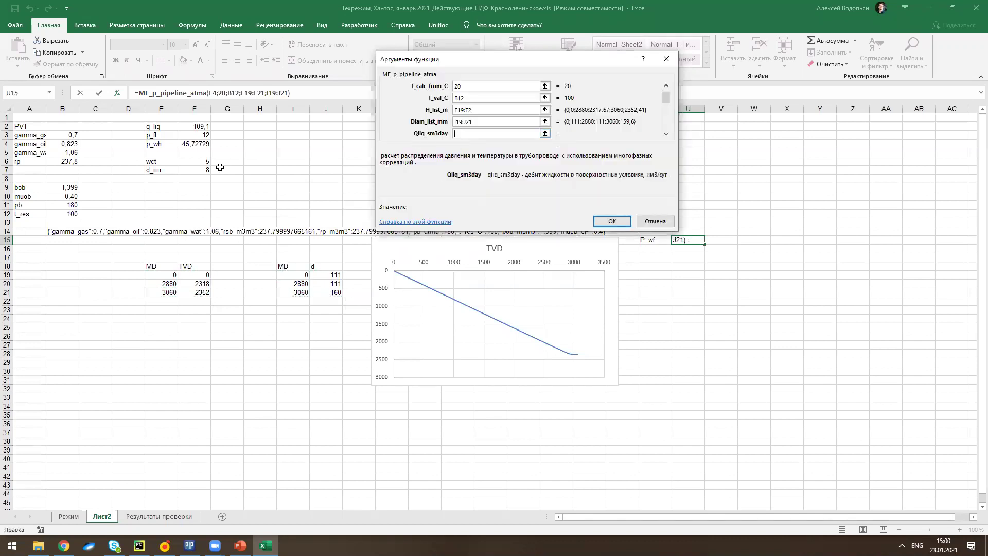
{"action": "left_click", "coordinate": [202, 126]}
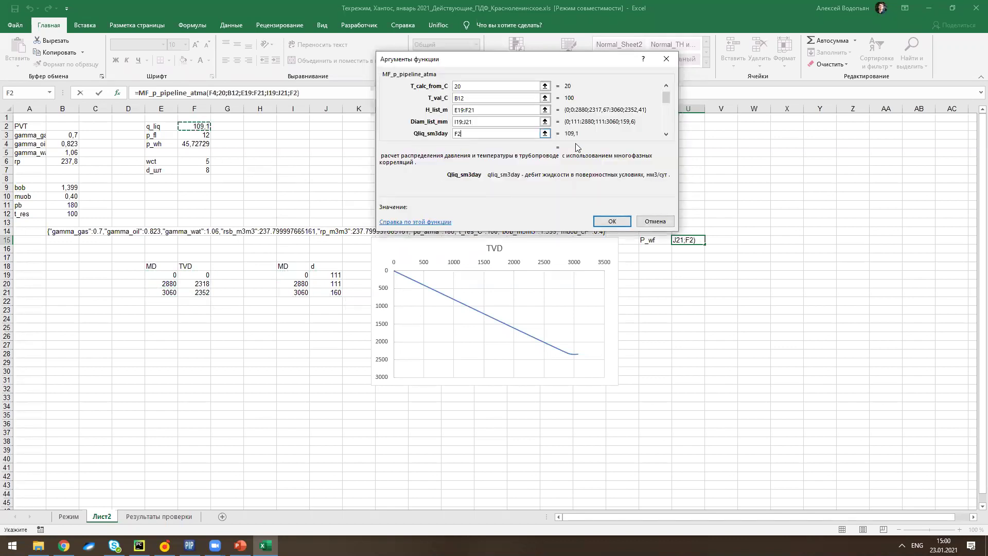
{"action": "left_click", "coordinate": [666, 134]}
{"action": "left_click", "coordinate": [196, 163]}
Leave Q_gas_sm3day blank and set Str_PVT to the encoded PVT string in B14.
{"action": "left_click", "coordinate": [665, 134]}
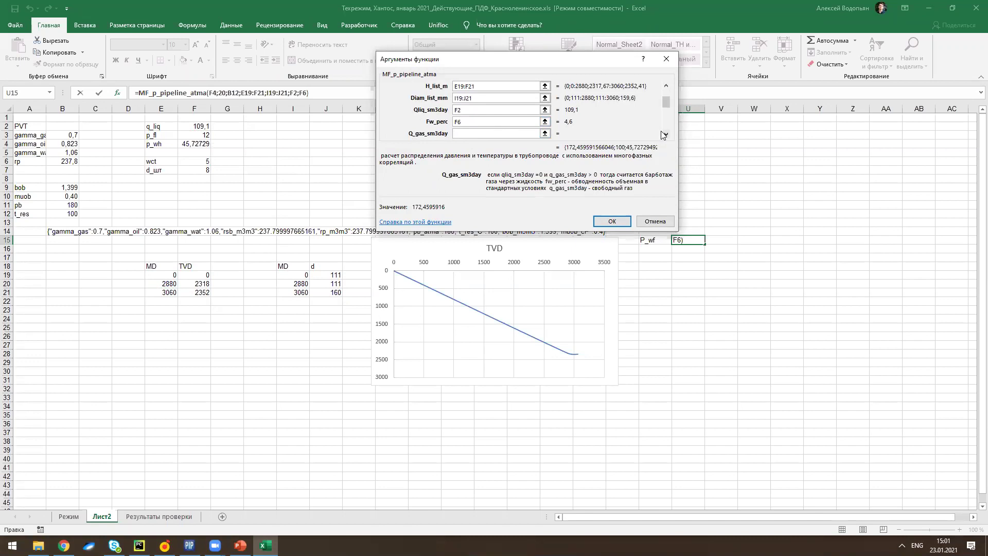
{"action": "left_click", "coordinate": [667, 134]}
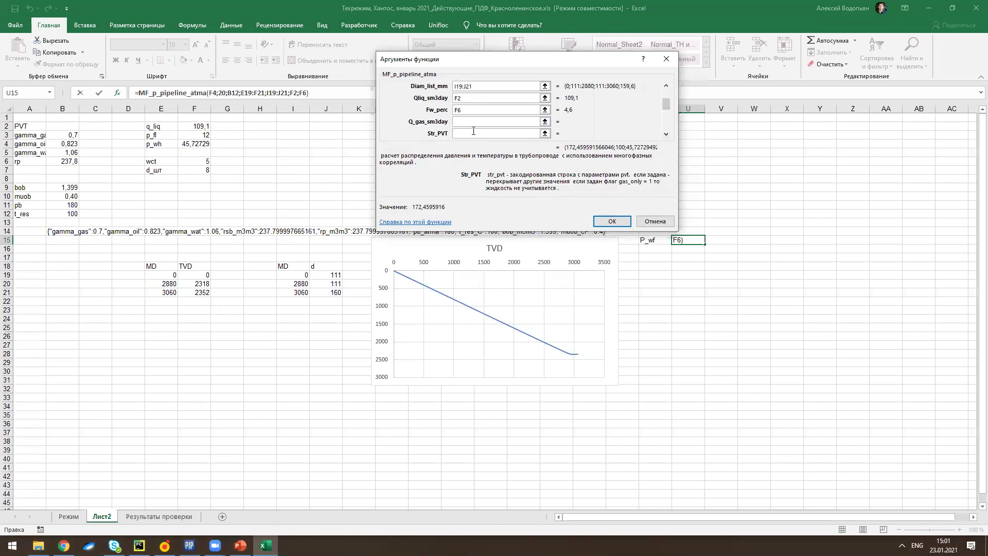
{"action": "left_click", "coordinate": [59, 232]}
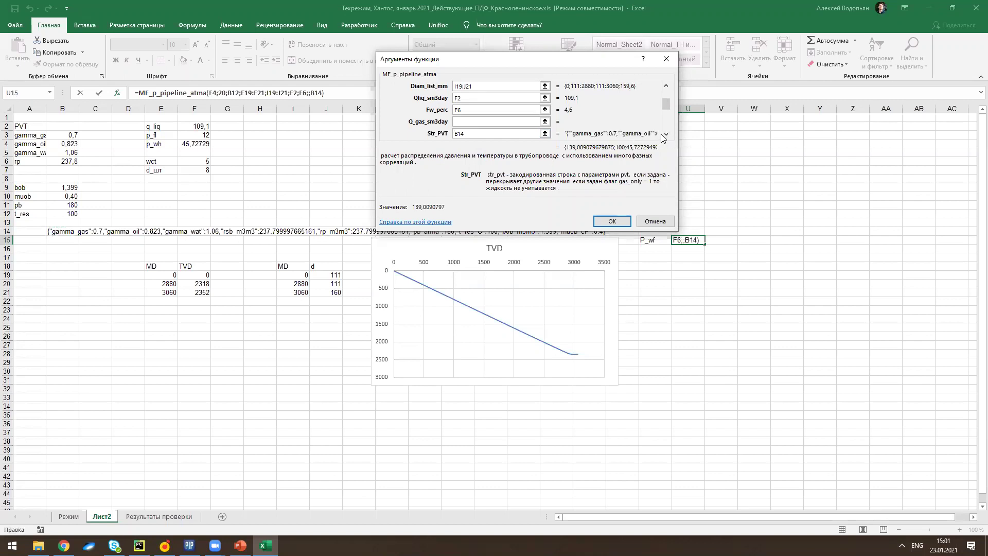
Review the flow direction, hydraulic correlation, temperature method and calibration arguments, leave them blank, and accept the function in U15.
{"action": "left_click", "coordinate": [664, 133]}
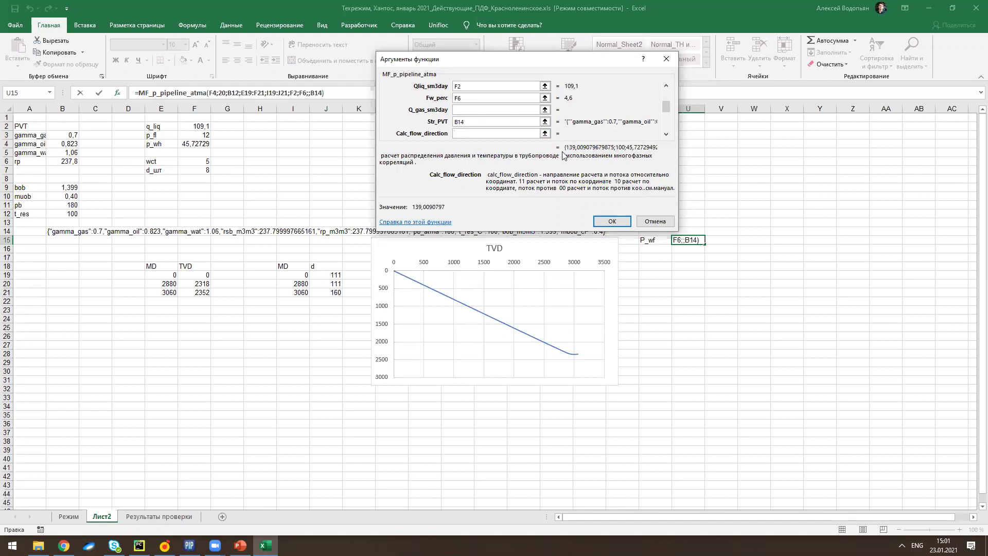
{"action": "left_click", "coordinate": [664, 135]}
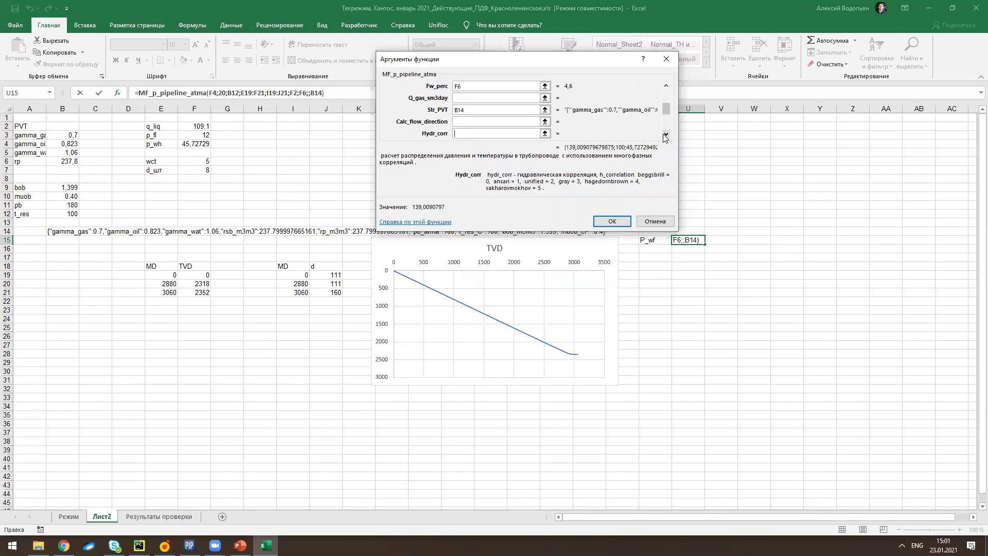
{"action": "left_click", "coordinate": [463, 120]}
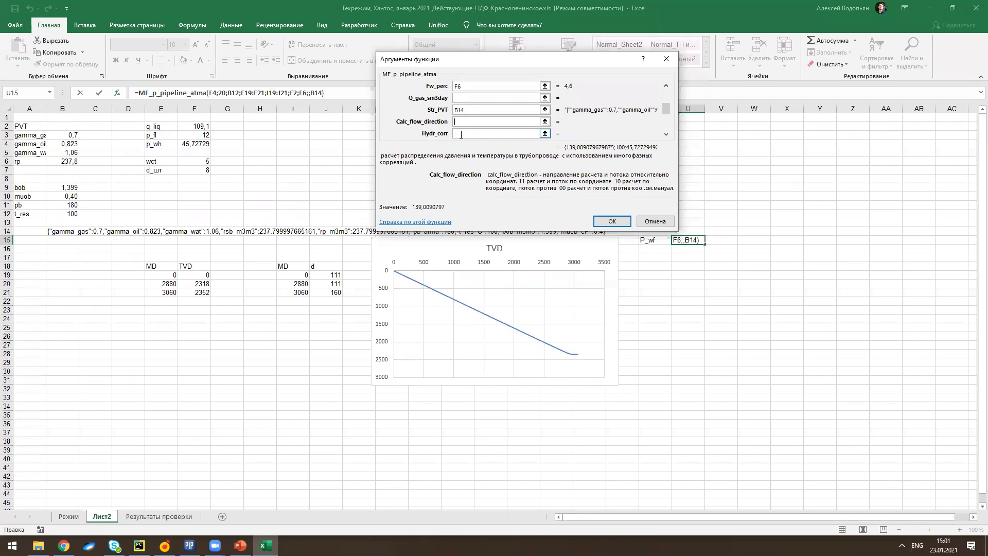
{"action": "left_click", "coordinate": [461, 135]}
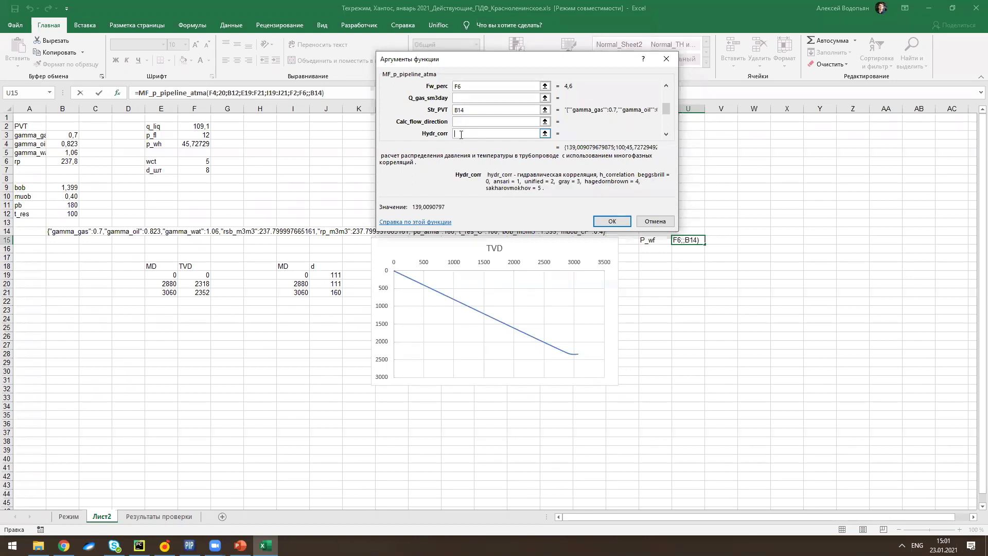
{"action": "key", "text": "Tab"}
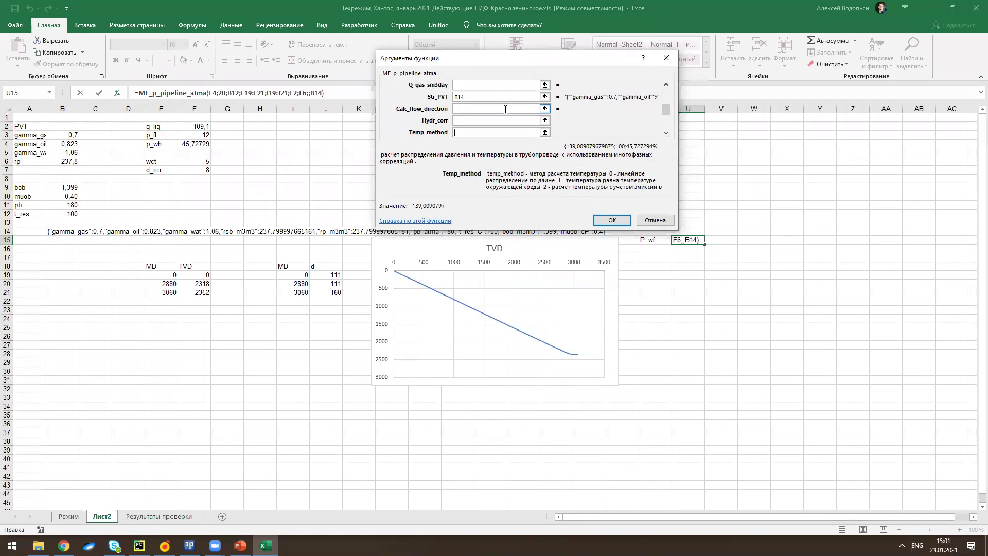
{"action": "left_click", "coordinate": [537, 120]}
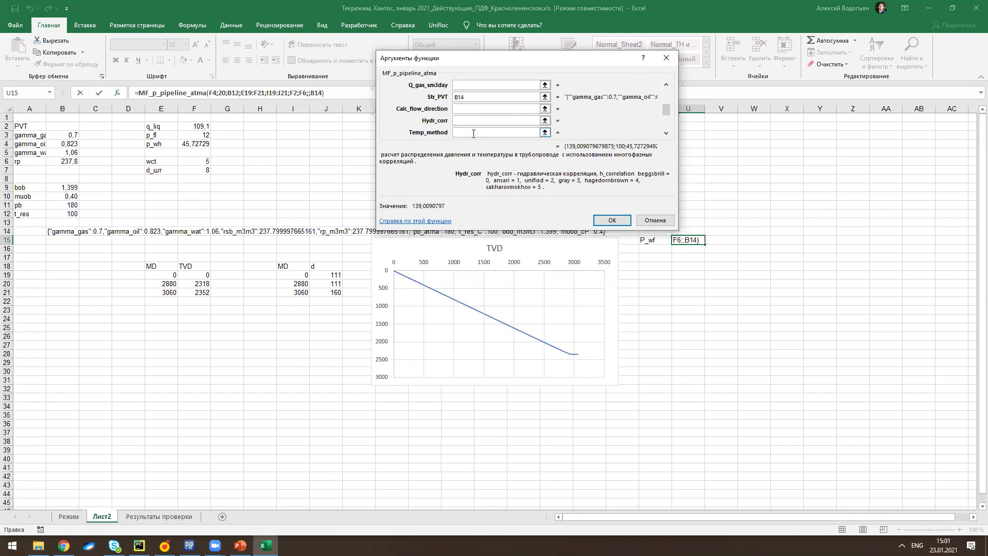
{"action": "left_click", "coordinate": [539, 132]}
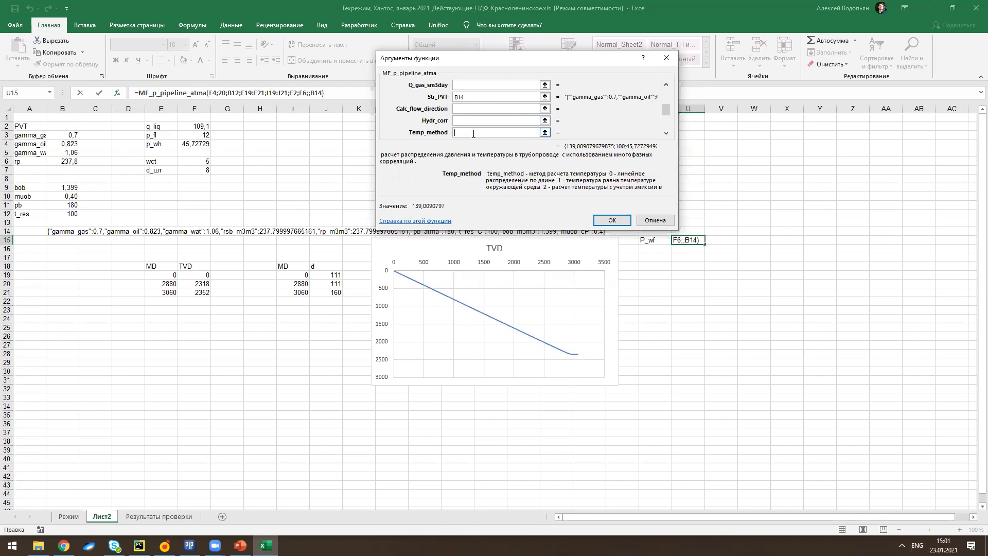
{"action": "left_click", "coordinate": [666, 133]}
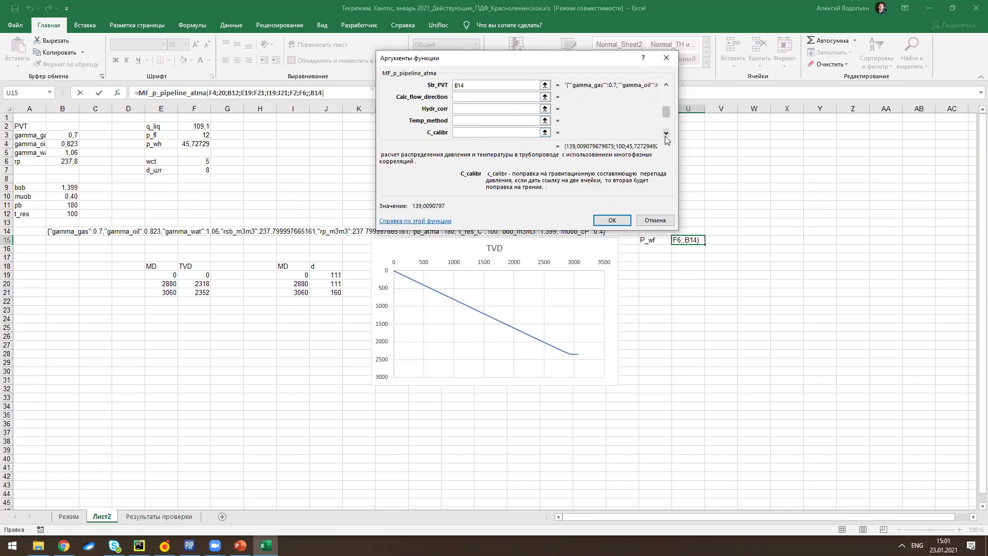
{"action": "left_click", "coordinate": [478, 120]}
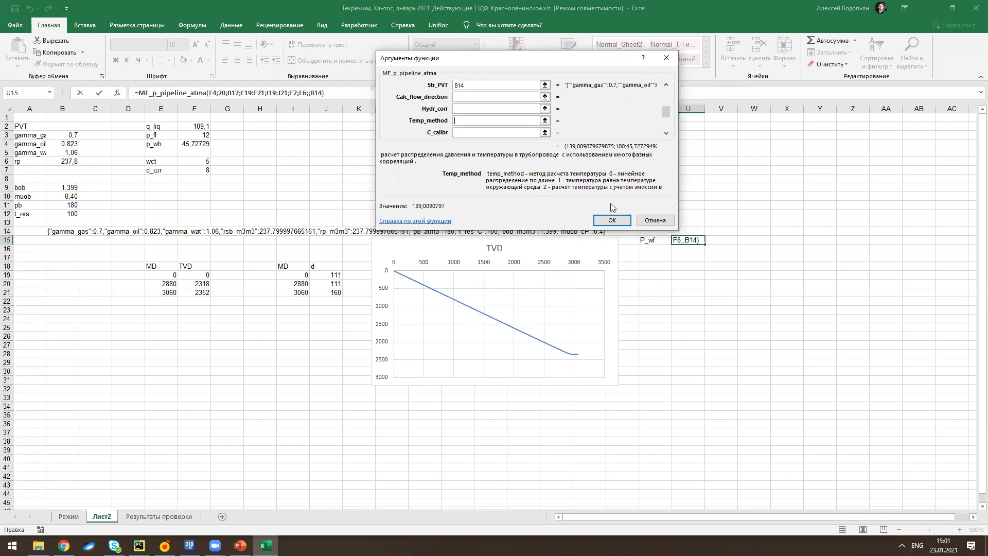
{"action": "left_click", "coordinate": [622, 223]}
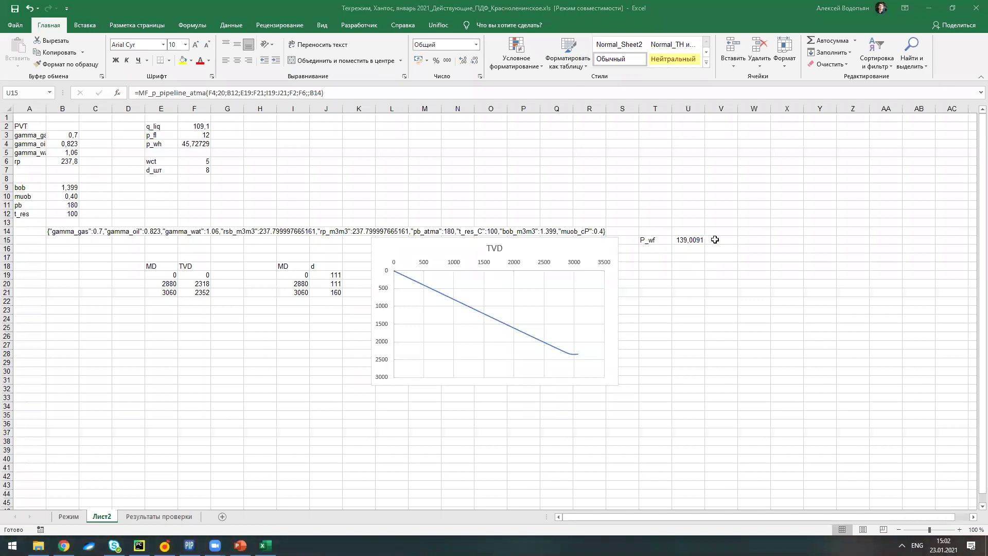
Enter the U15 MF_p_pipeline_atma formula as an array formula over U15:Z33.
{"action": "left_click", "coordinate": [695, 242]}
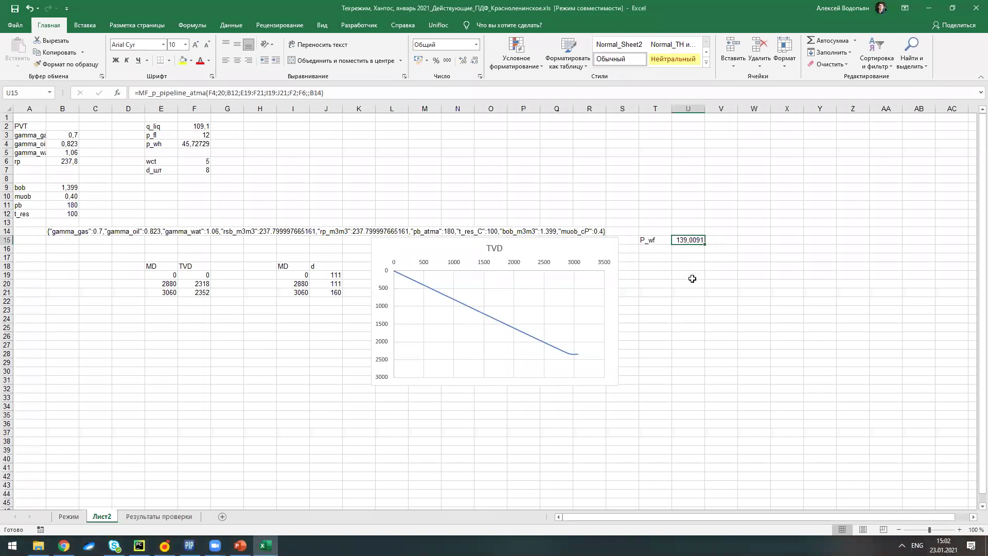
{"action": "scroll", "coordinate": [685, 295], "scroll_direction": "right", "scroll_amount": 3}
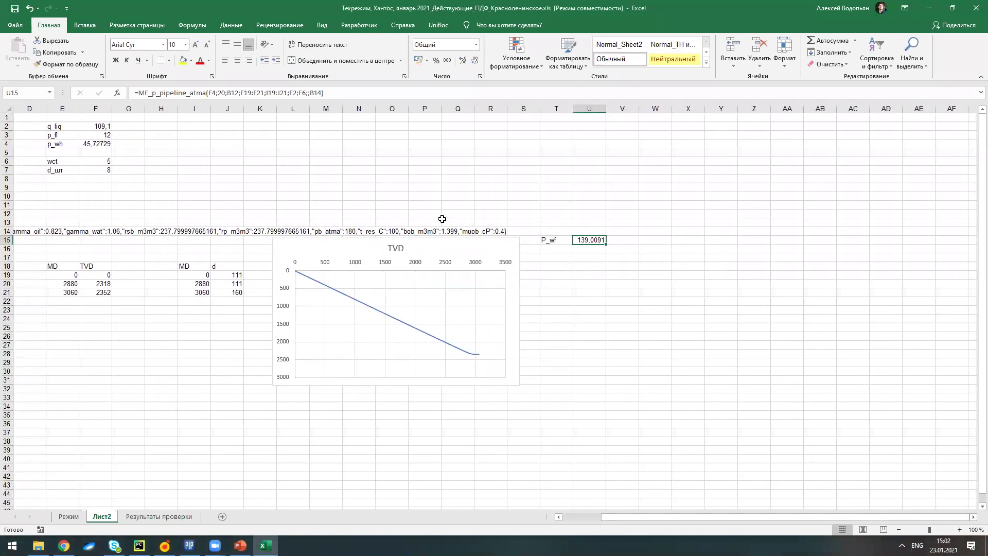
{"action": "left_click", "coordinate": [590, 239]}
{"action": "left_click_drag", "start_coordinate": [590, 239], "coordinate": [760, 401]}
{"action": "left_click", "coordinate": [413, 89]}
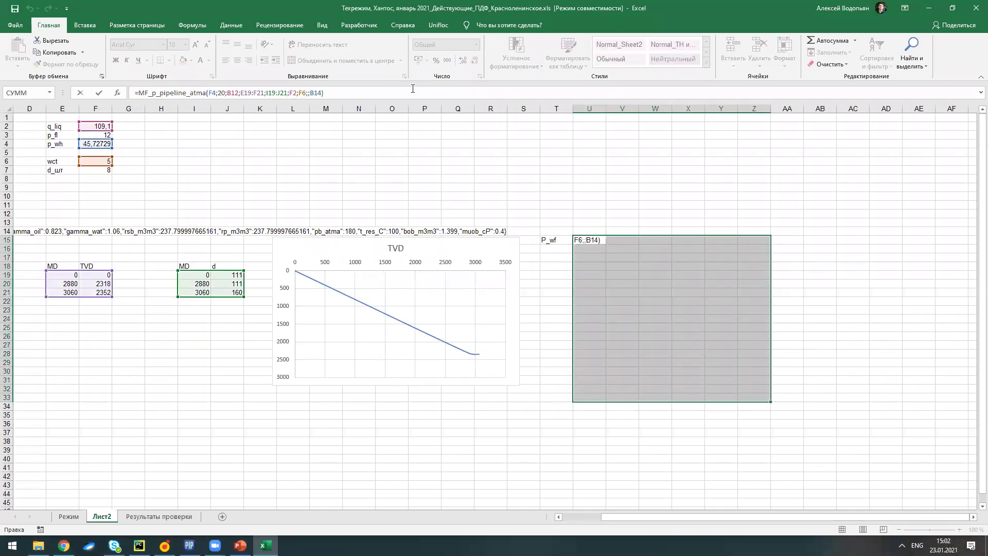
{"action": "key", "text": "ctrl+shift+Return"}
Extend the MF_p_pipeline_atma array formula to cover U15:Z37.
{"action": "left_click_drag", "start_coordinate": [590, 239], "coordinate": [766, 435]}
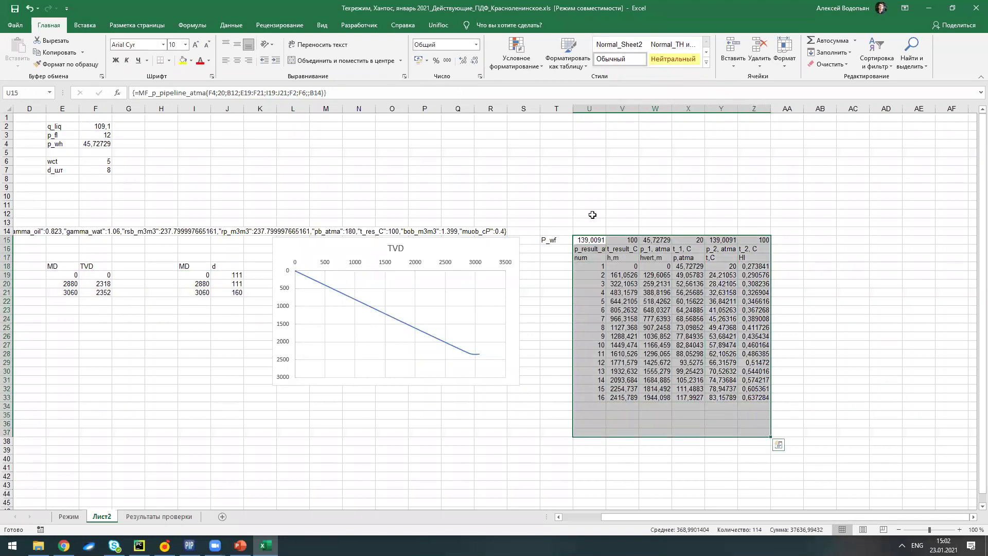
{"action": "left_click", "coordinate": [442, 97]}
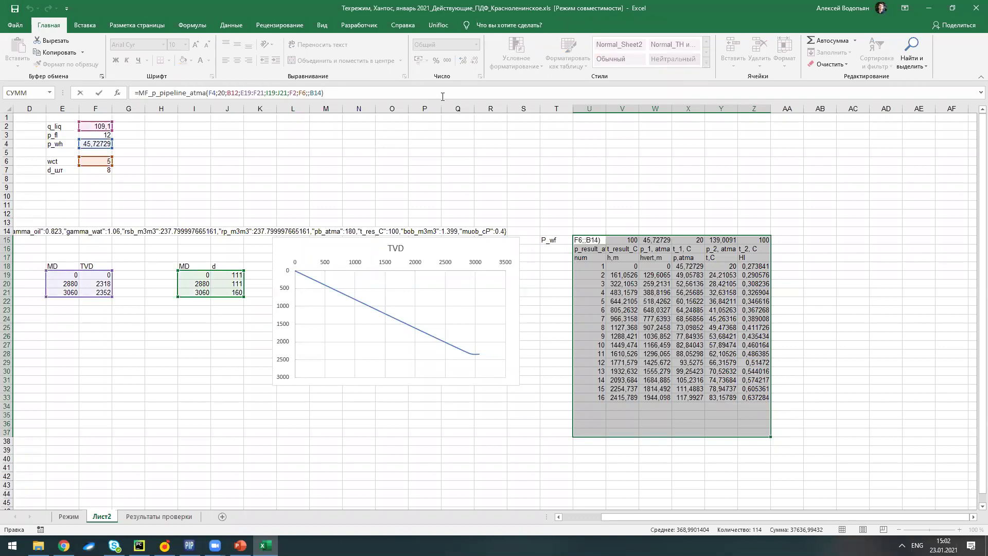
{"action": "key", "text": "ctrl+shift+Return"}
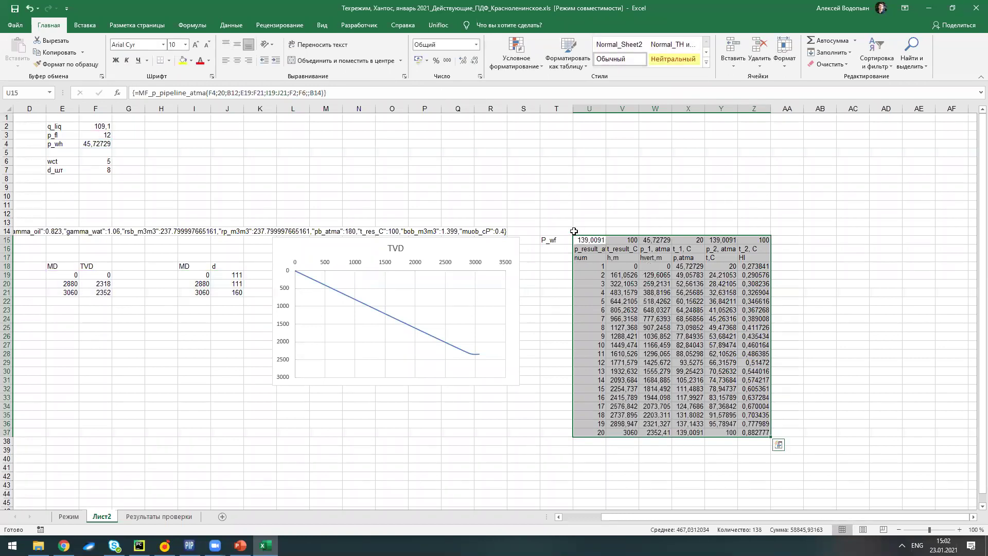
{"action": "left_click", "coordinate": [340, 95]}
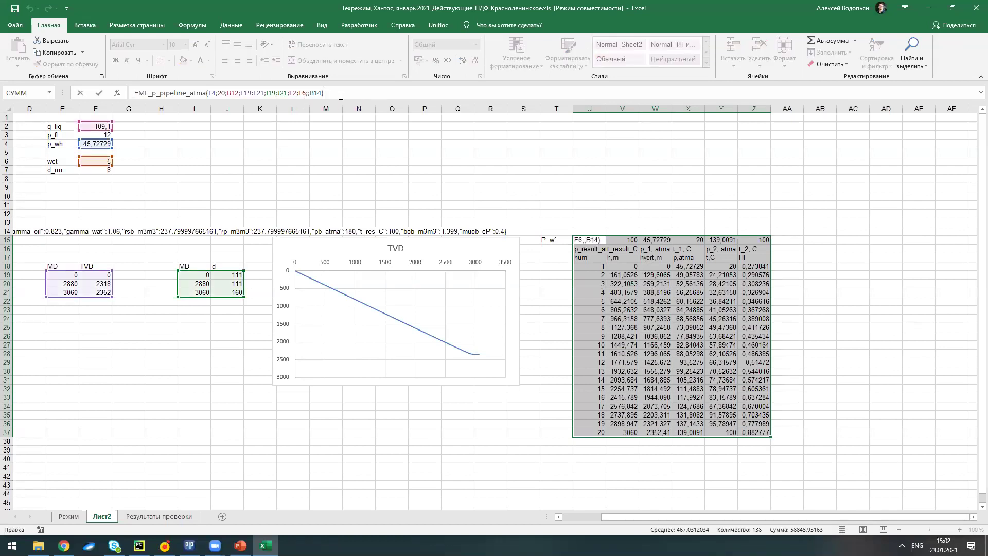
{"action": "key", "text": "ctrl+shift+Return"}
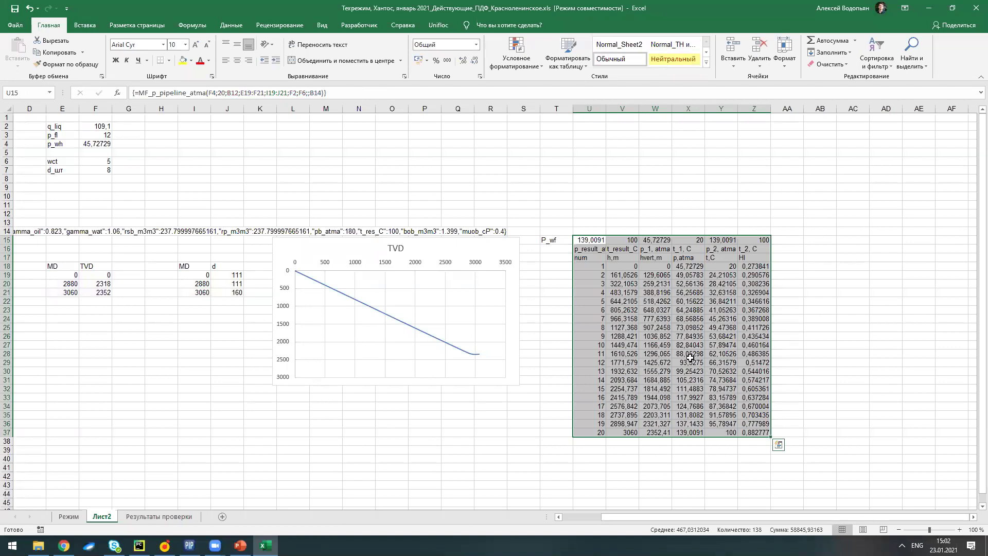
{"action": "left_click", "coordinate": [691, 274]}
{"action": "mouse_move", "coordinate": [620, 267]}
{"action": "left_mouse_down"}
{"action": "mouse_move", "coordinate": [622, 438]}
{"action": "mouse_move", "coordinate": [616, 266]}
{"action": "left_mouse_up"}
{"action": "left_click_drag", "start_coordinate": [696, 268], "coordinate": [692, 431], "text": "ctrl"}
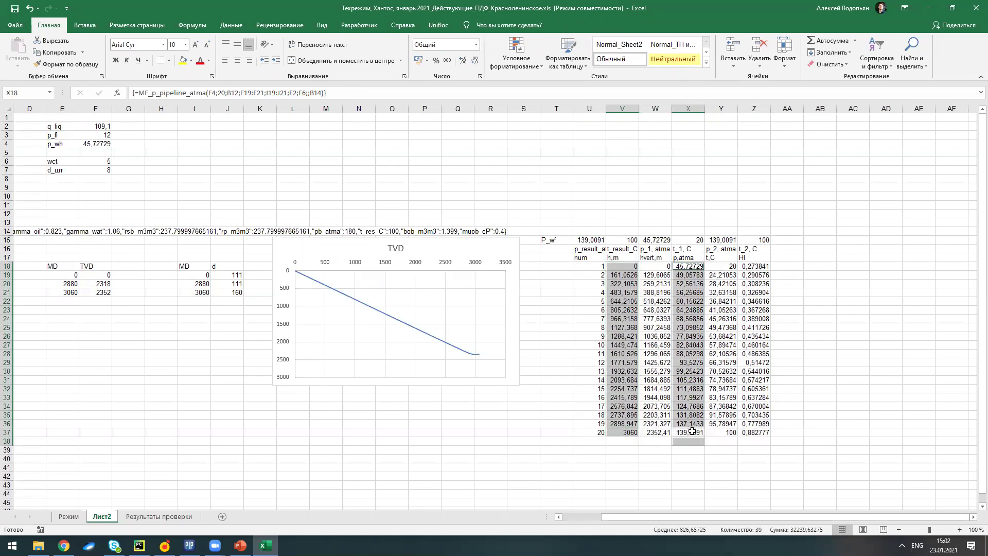
{"action": "left_click", "coordinate": [767, 484]}
Try to insert a smooth scatter chart with markers from the h,m and p,atma columns of the results table.
{"action": "left_click_drag", "start_coordinate": [694, 266], "coordinate": [694, 431], "text": "ctrl"}
{"action": "left_click_drag", "start_coordinate": [625, 264], "coordinate": [614, 437], "text": "ctrl"}
{"action": "left_click_drag", "start_coordinate": [615, 432], "coordinate": [614, 434]}
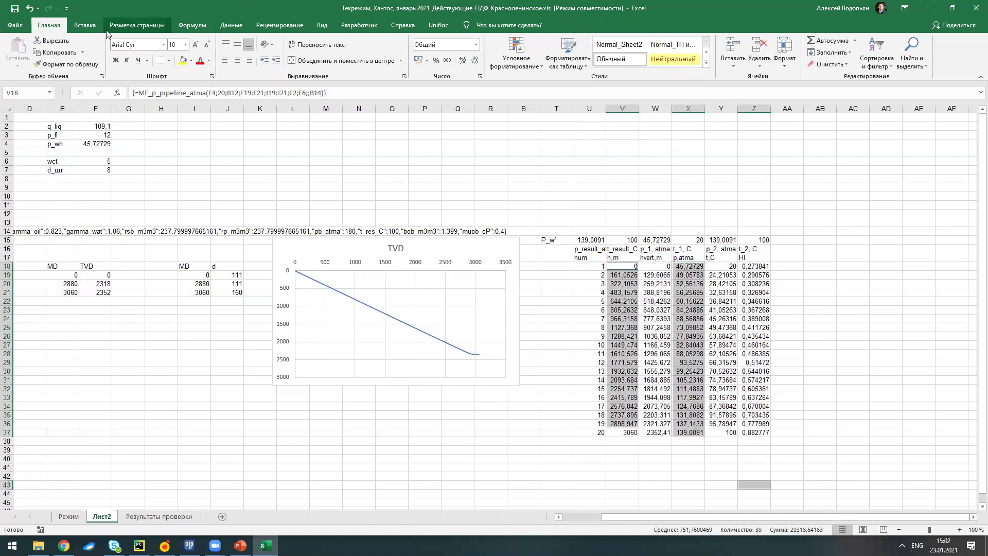
{"action": "left_click", "coordinate": [88, 26]}
{"action": "left_click", "coordinate": [508, 43]}
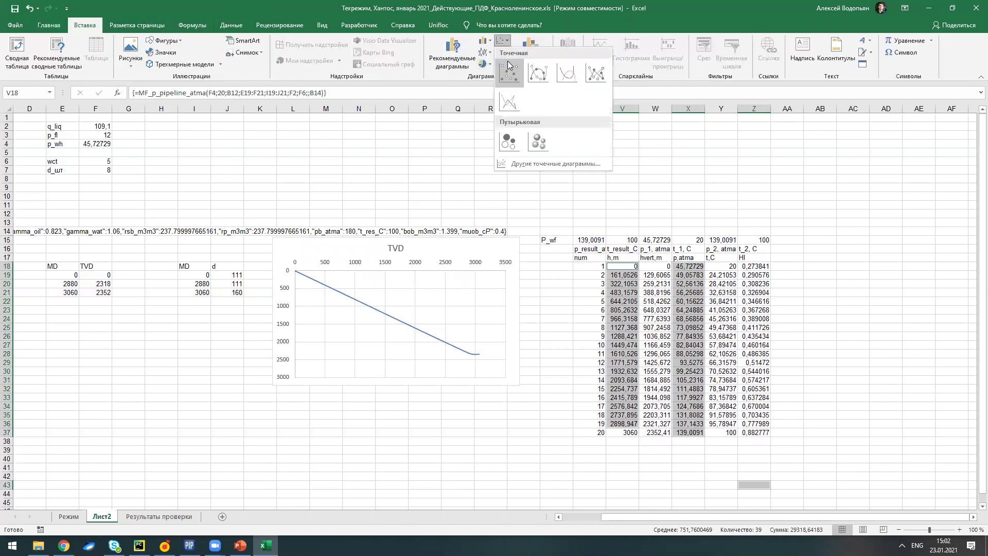
{"action": "left_click", "coordinate": [537, 73]}
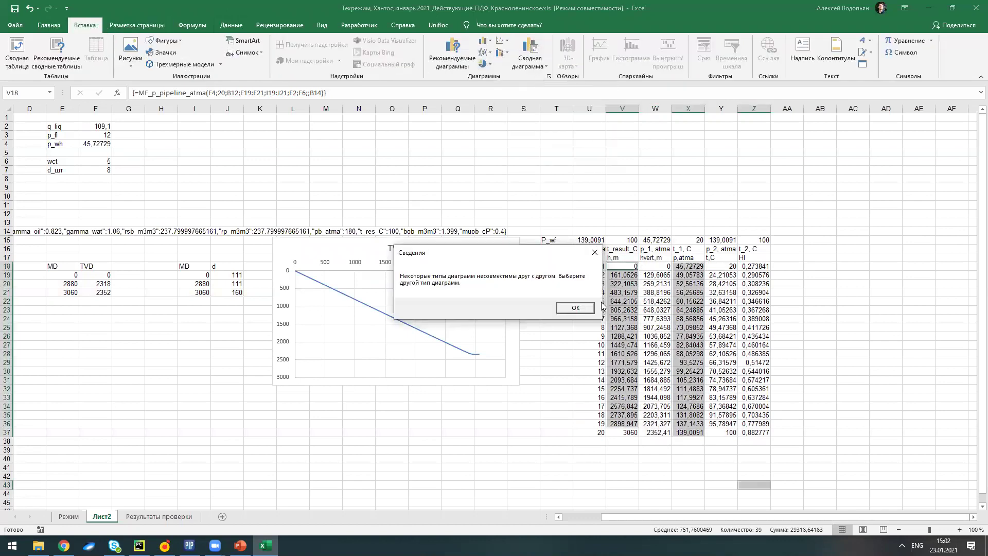
{"action": "left_click", "coordinate": [583, 308]}
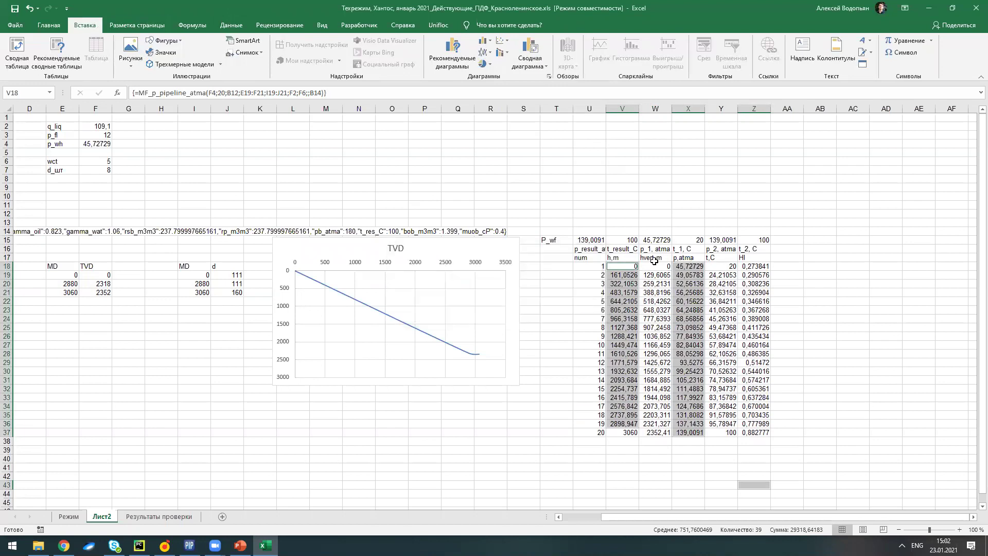
Insert a smooth scatter chart with markers from the h,m (V18:V37) and p,atma (X18:X37) columns and place it above the results table.
{"action": "left_click", "coordinate": [725, 358]}
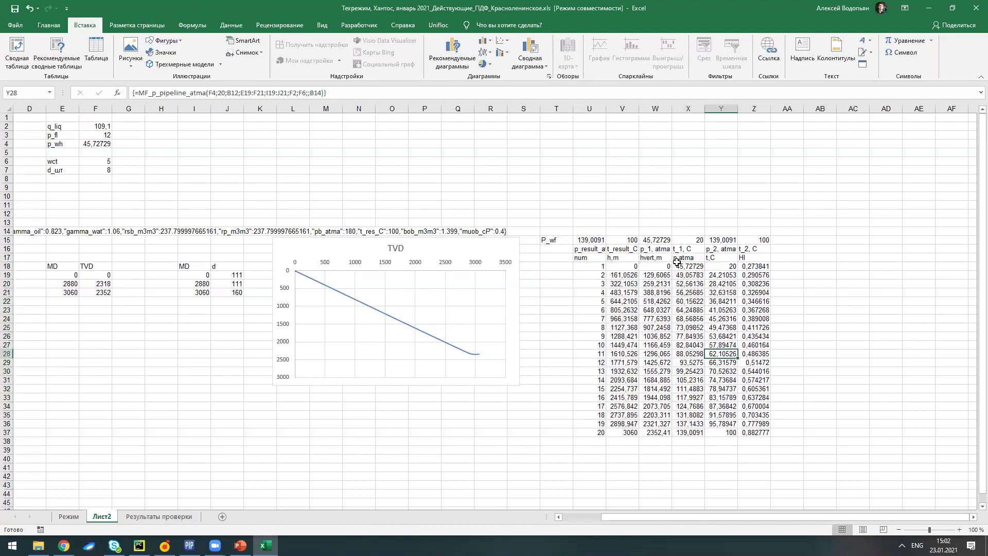
{"action": "left_click_drag", "start_coordinate": [687, 265], "coordinate": [689, 433]}
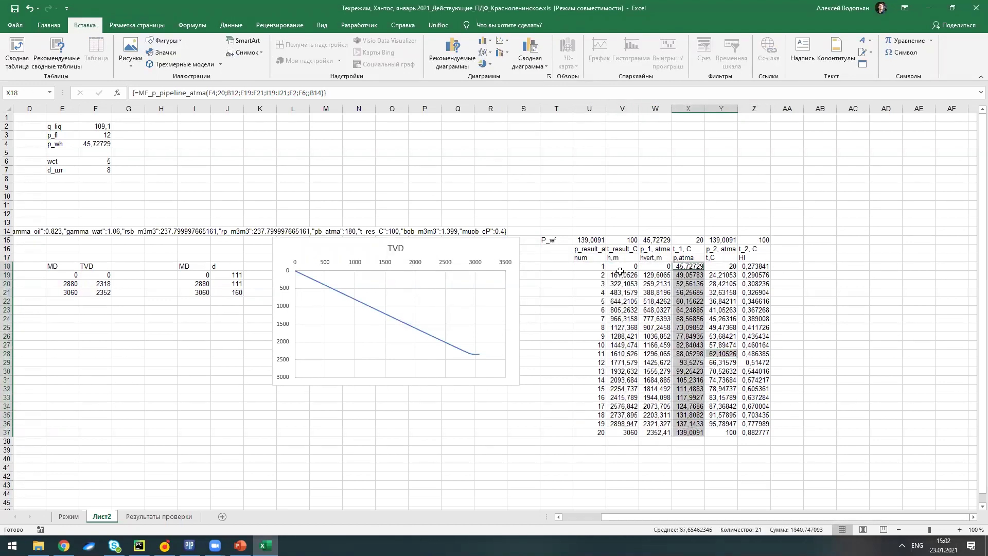
{"action": "left_click", "coordinate": [690, 267]}
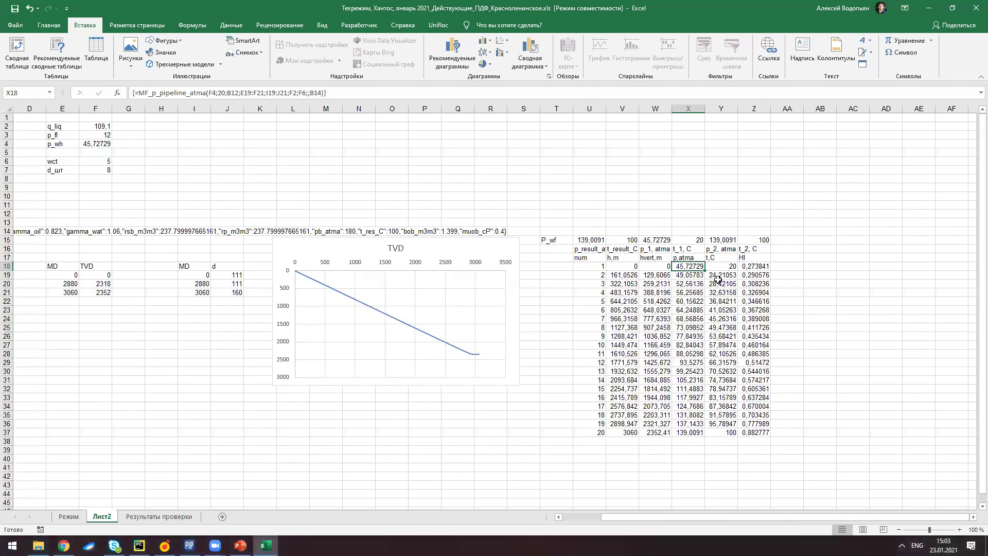
{"action": "left_click_drag", "start_coordinate": [694, 266], "coordinate": [691, 433]}
{"action": "left_click_drag", "start_coordinate": [622, 266], "coordinate": [626, 426]}
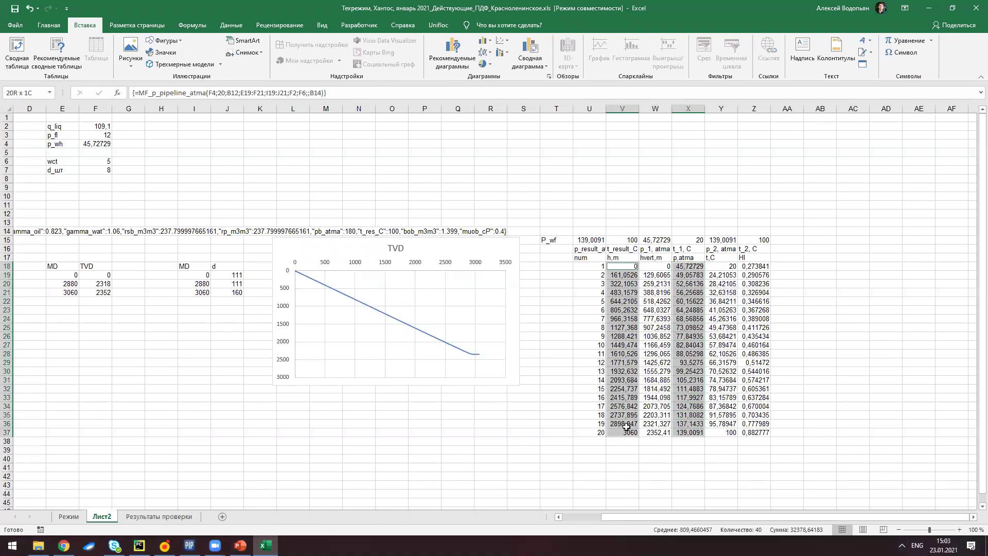
{"action": "left_click", "coordinate": [505, 41]}
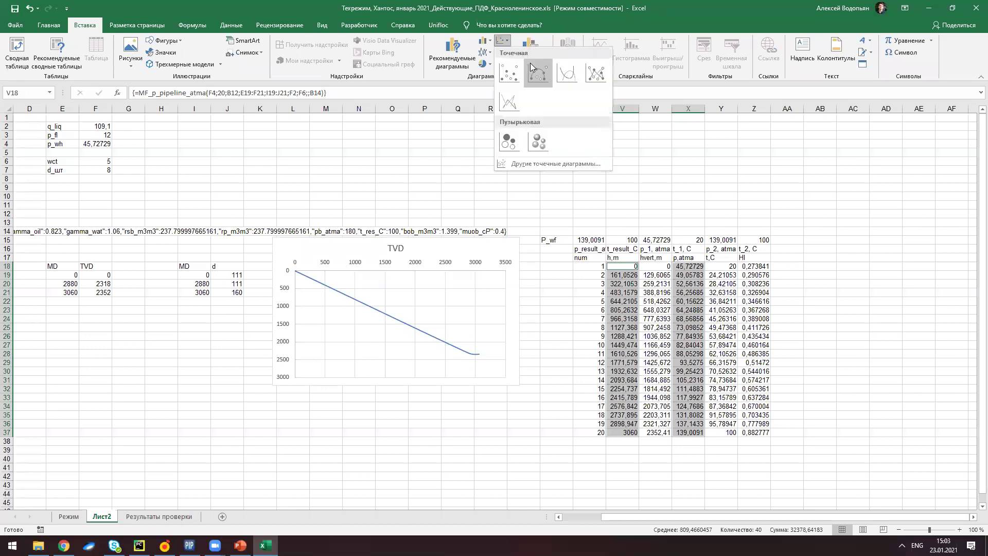
{"action": "left_click", "coordinate": [538, 73]}
{"action": "left_click_drag", "start_coordinate": [542, 256], "coordinate": [606, 169]}
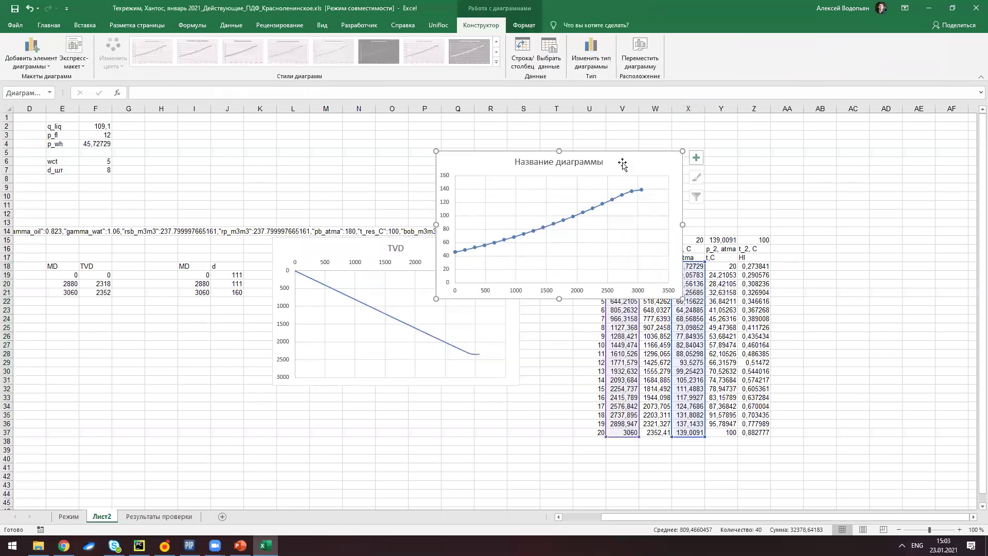
Swap the chart series' axes, using Лист2!$X$18:$X$37 as the X values and Лист2!$V$18:$V$37 as the Y values.
{"action": "right_click", "coordinate": [558, 204]}
{"action": "left_click", "coordinate": [599, 247]}
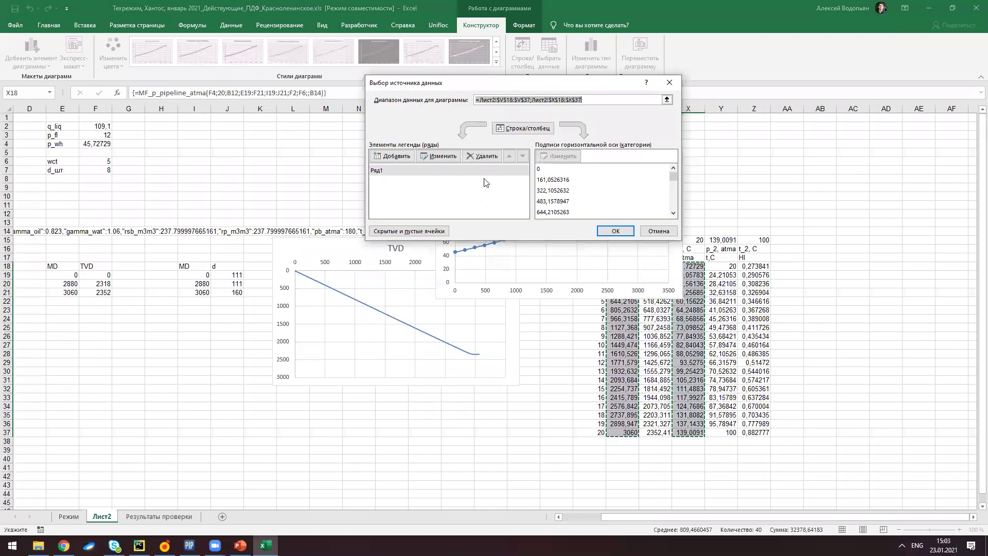
{"action": "left_click", "coordinate": [442, 160]}
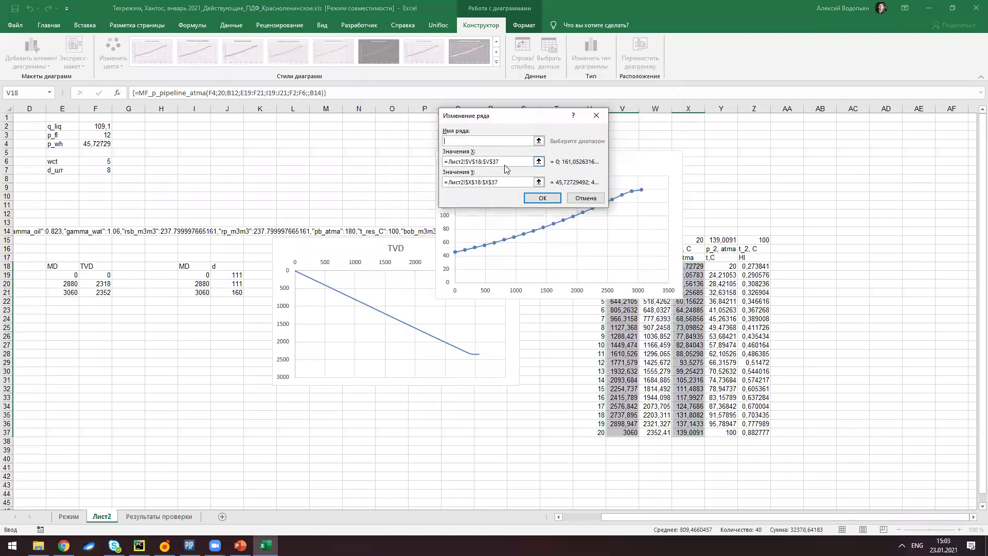
{"action": "key", "text": "Tab"}
{"action": "key", "text": "ctrl+c"}
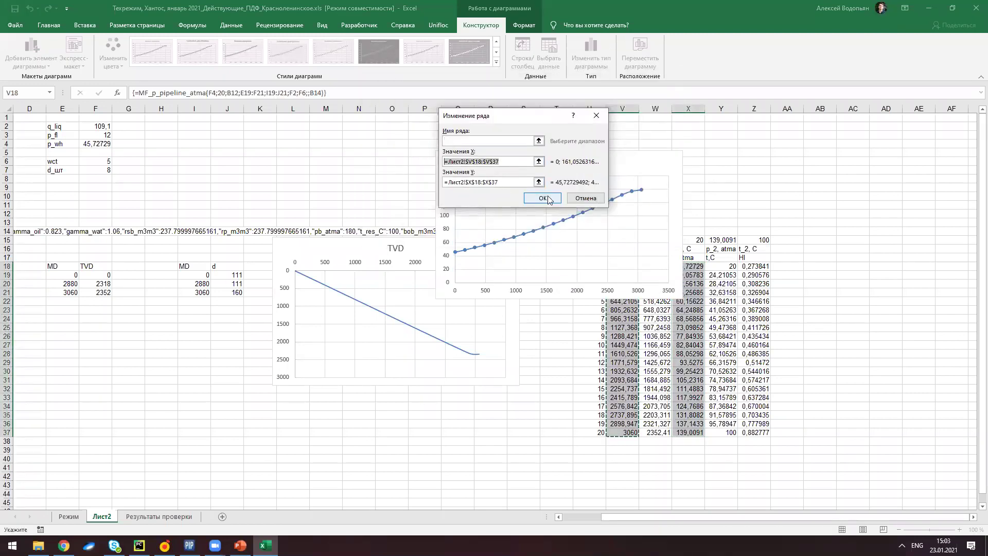
{"action": "key", "text": "Delete"}
{"action": "key", "text": "Tab"}
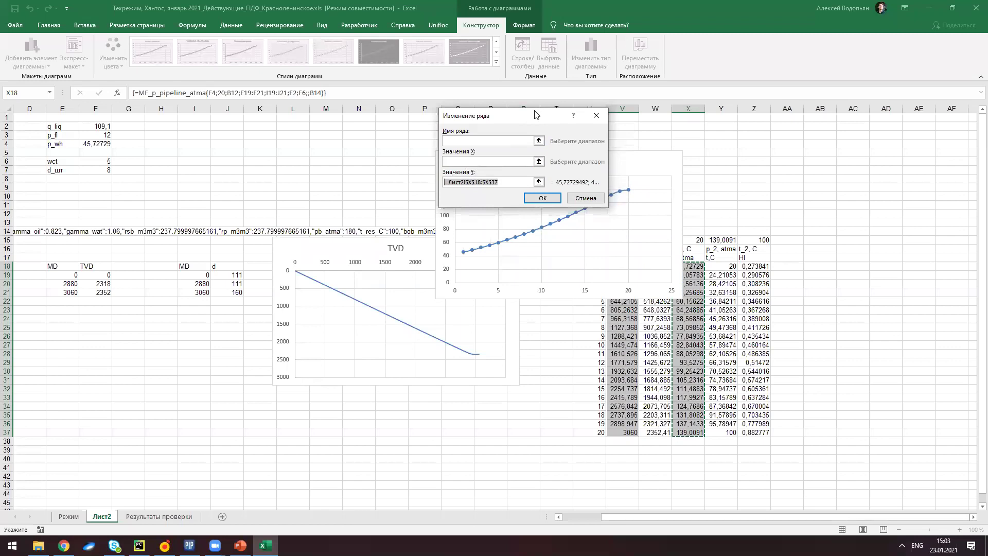
{"action": "key", "text": "ctrl+v"}
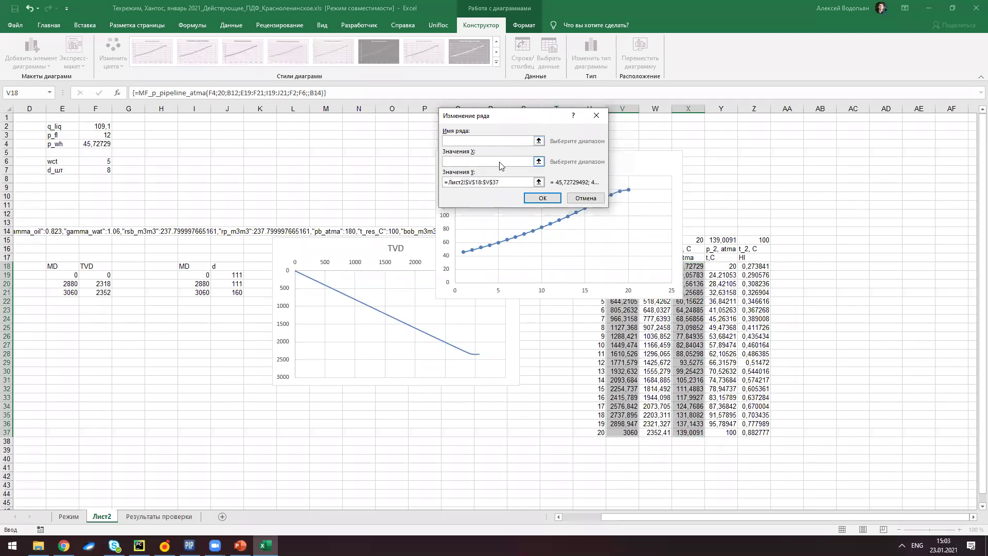
{"action": "key", "text": "shift+Tab"}
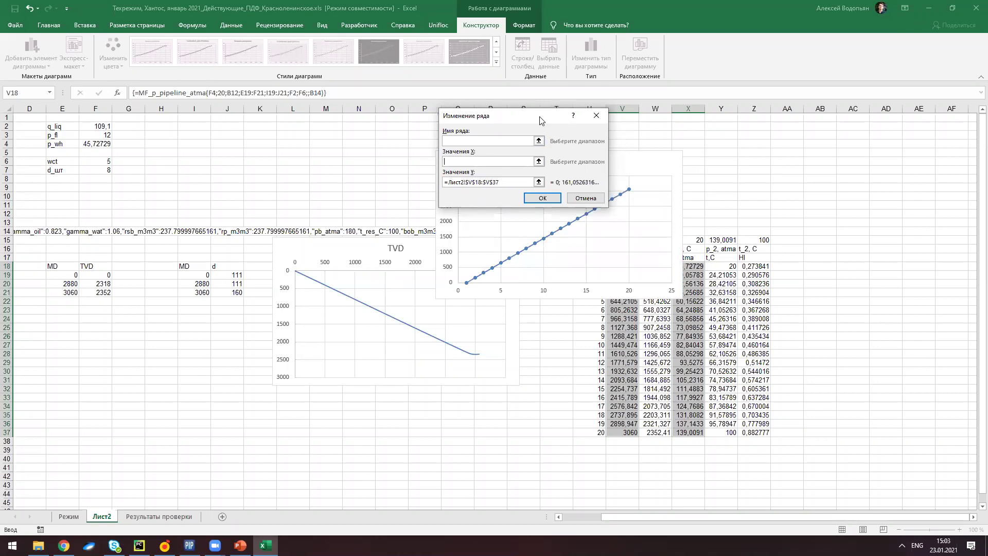
{"action": "left_click_drag", "start_coordinate": [540, 120], "coordinate": [493, 189]}
{"action": "left_click_drag", "start_coordinate": [688, 265], "coordinate": [687, 433]}
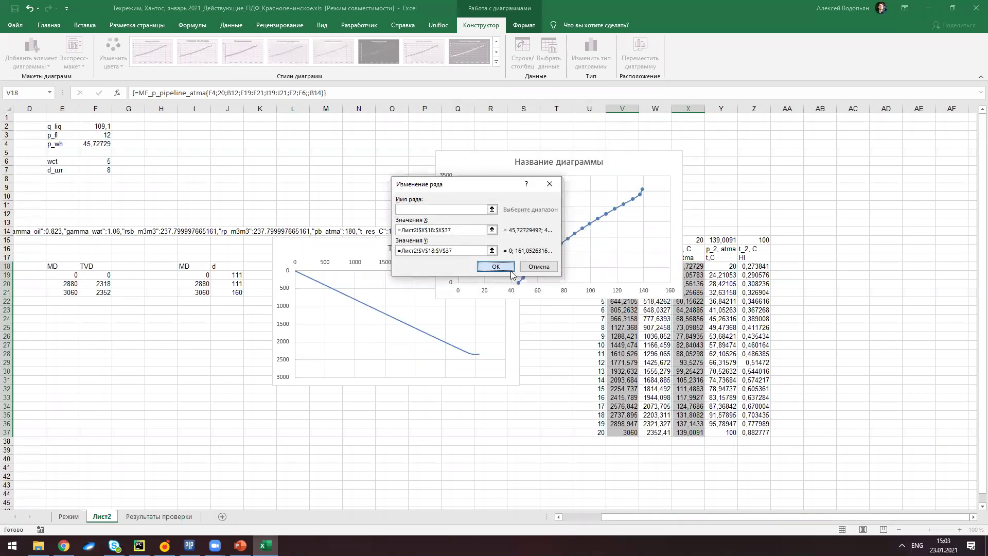
{"action": "left_click", "coordinate": [495, 267]}
{"action": "left_click", "coordinate": [616, 231]}
Put the pressure chart's vertical depth axis in reverse order and enlarge the chart.
{"action": "right_click", "coordinate": [445, 221]}
{"action": "left_click", "coordinate": [496, 330]}
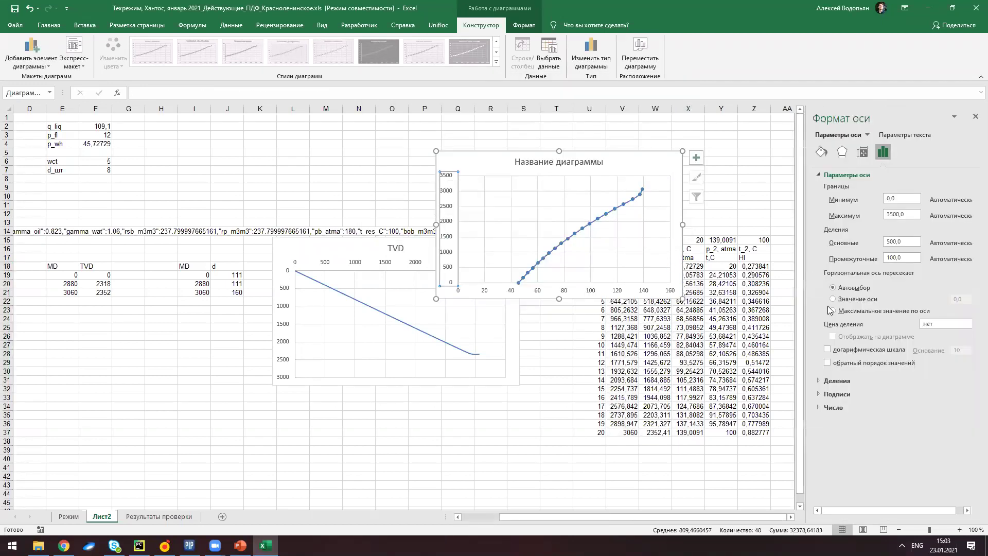
{"action": "left_click", "coordinate": [835, 363]}
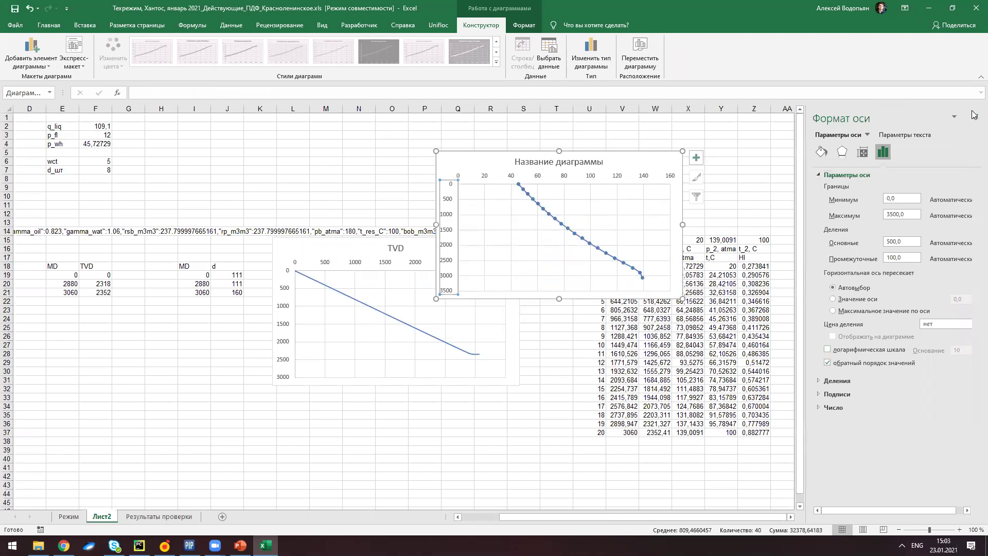
{"action": "left_click", "coordinate": [975, 116]}
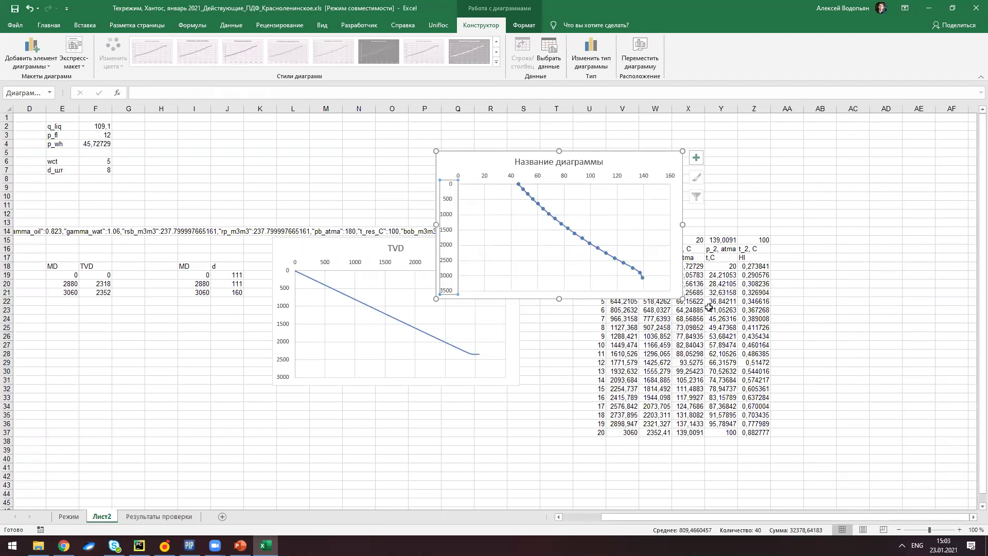
{"action": "left_click_drag", "start_coordinate": [682, 298], "coordinate": [781, 413]}
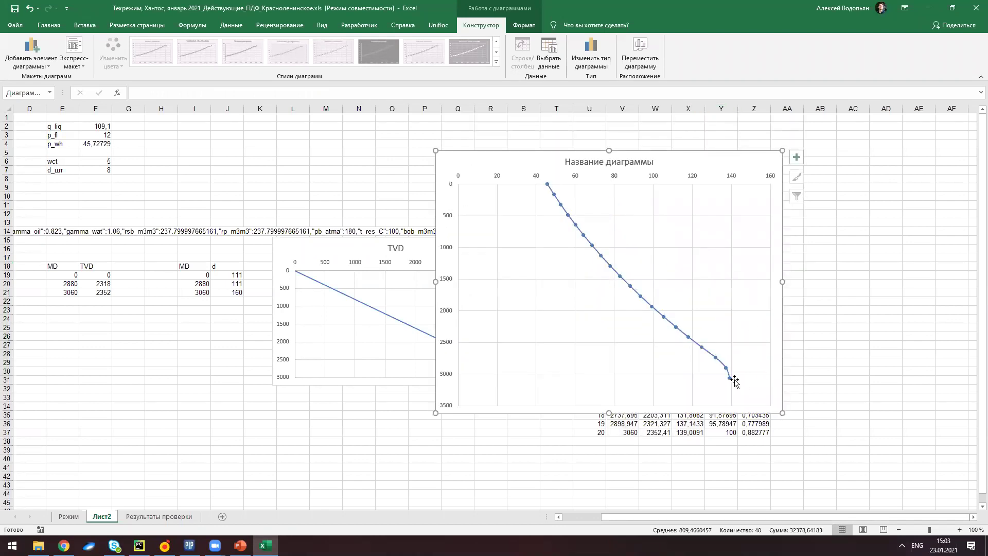
Check the Р заб value in AC14 on the Режим sheet for comparison and return to Лист2.
{"action": "left_click", "coordinate": [76, 518]}
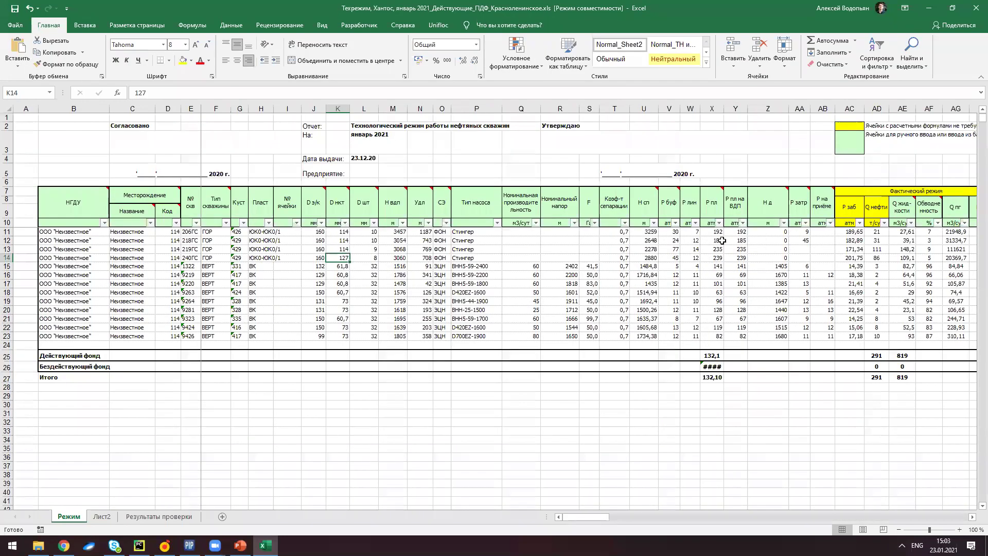
{"action": "left_click", "coordinate": [844, 261]}
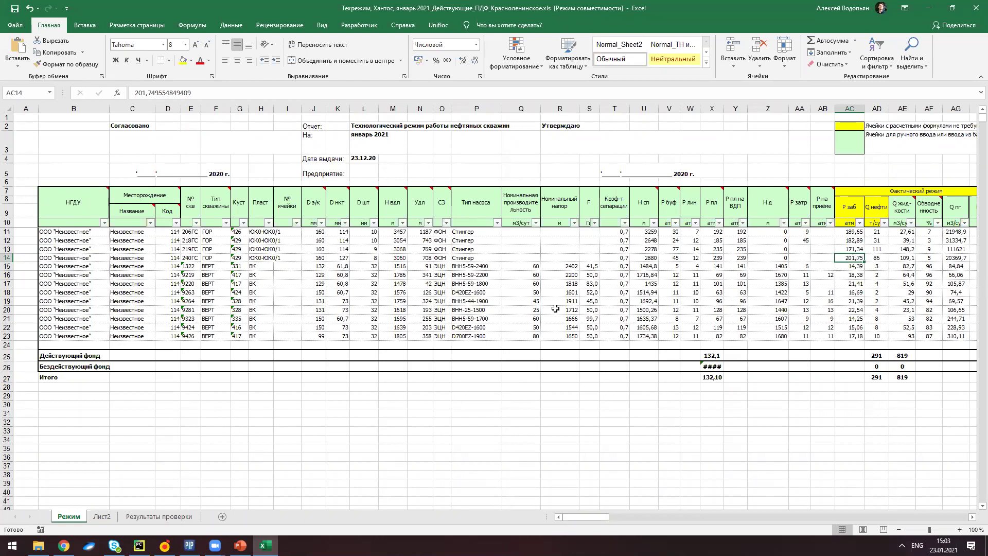
{"action": "left_click", "coordinate": [97, 518]}
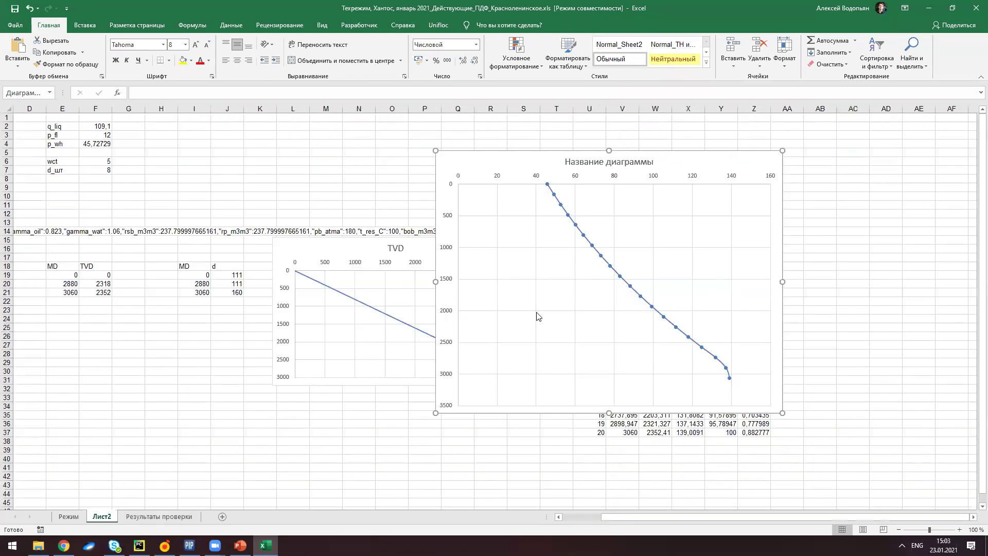
Move the pressure chart off the results table and set Hydr_corr to 2 (unified) in the U15 MF_p_pipeline_atma array formula.
{"action": "left_click_drag", "start_coordinate": [685, 154], "coordinate": [488, 143]}
{"action": "left_click", "coordinate": [587, 239]}
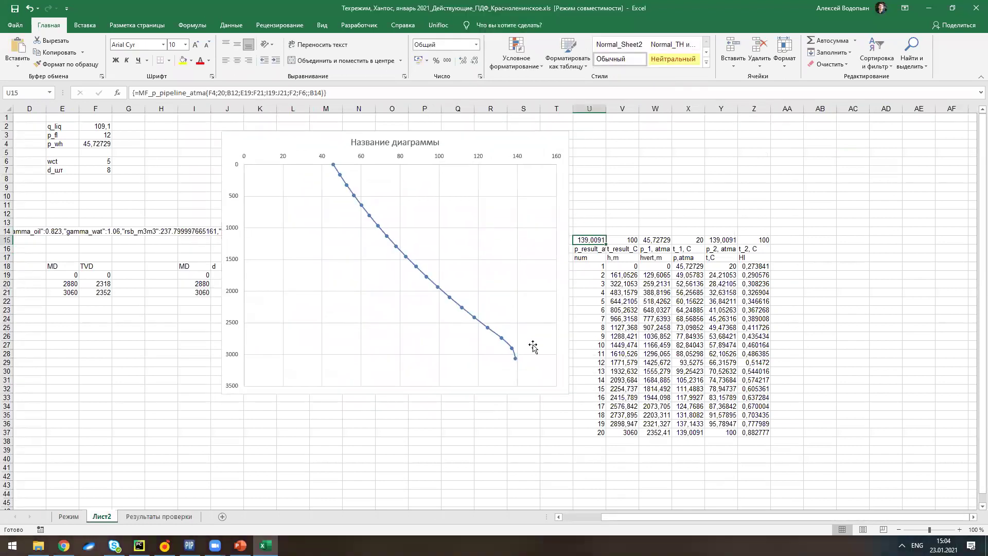
{"action": "left_click", "coordinate": [117, 93]}
{"action": "left_click", "coordinate": [667, 135]}
{"action": "left_click", "coordinate": [666, 134]}
{"action": "left_click", "coordinate": [666, 135]}
{"action": "left_click", "coordinate": [666, 135]}
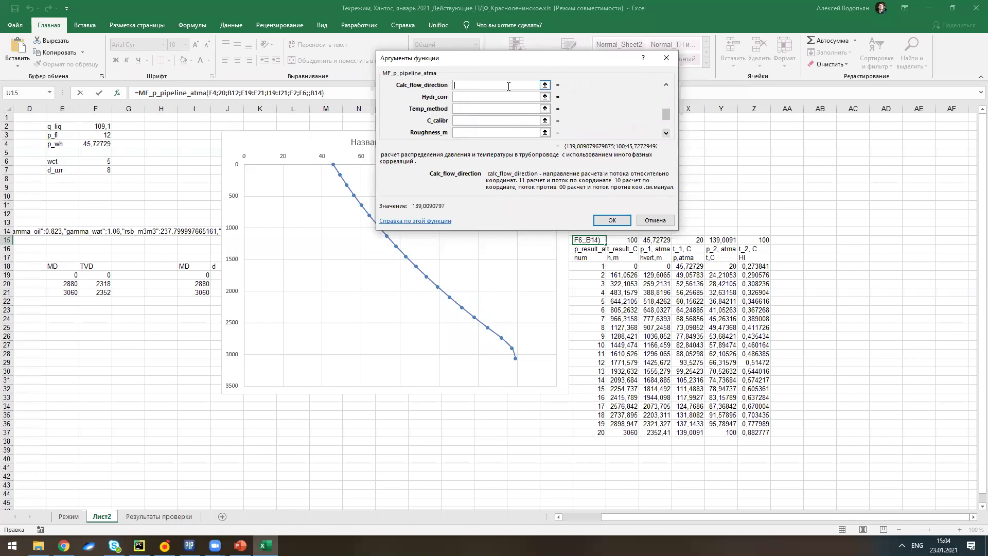
{"action": "left_click", "coordinate": [477, 97]}
{"action": "type", "text": "1"}
{"action": "key", "text": "BackSpace"}
{"action": "type", "text": "2"}
{"action": "key", "text": "BackSpace"}
{"action": "type", "text": "1"}
{"action": "key", "text": "BackSpace"}
{"action": "type", "text": "2"}
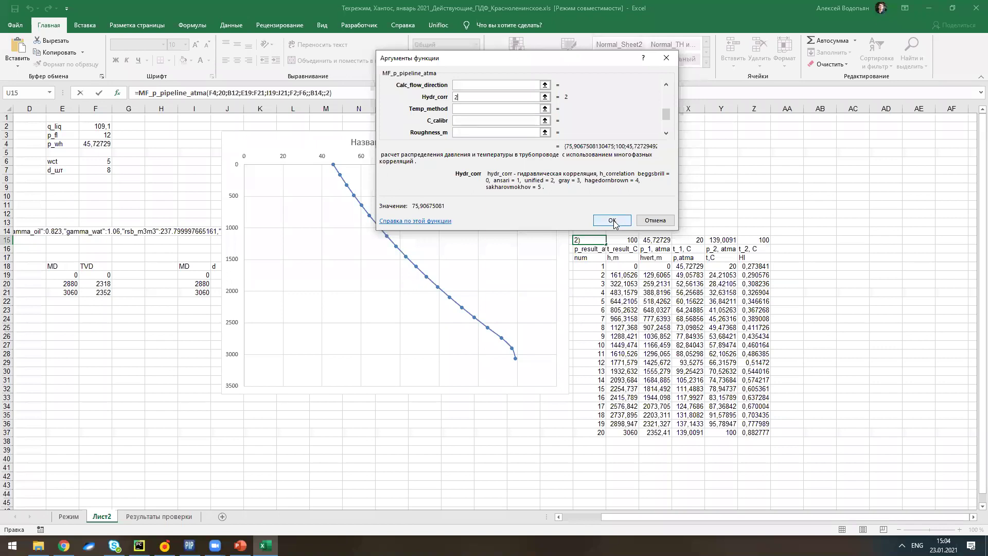
{"action": "left_click", "coordinate": [612, 220]}
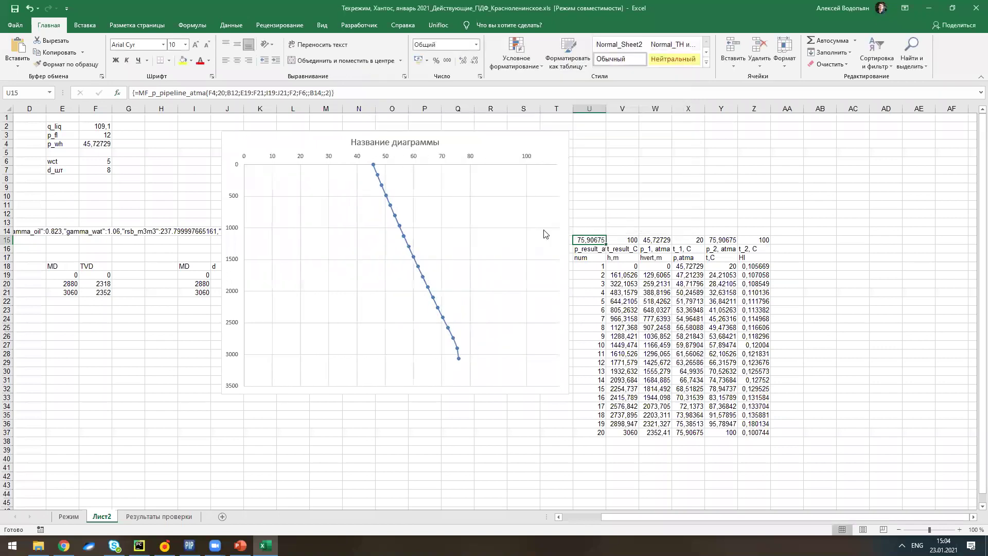
Position the pressure chart beside the TVD chart without overlapping it, deselect it, and switch to PowerPoint.
{"action": "left_click_drag", "start_coordinate": [514, 145], "coordinate": [754, 169]}
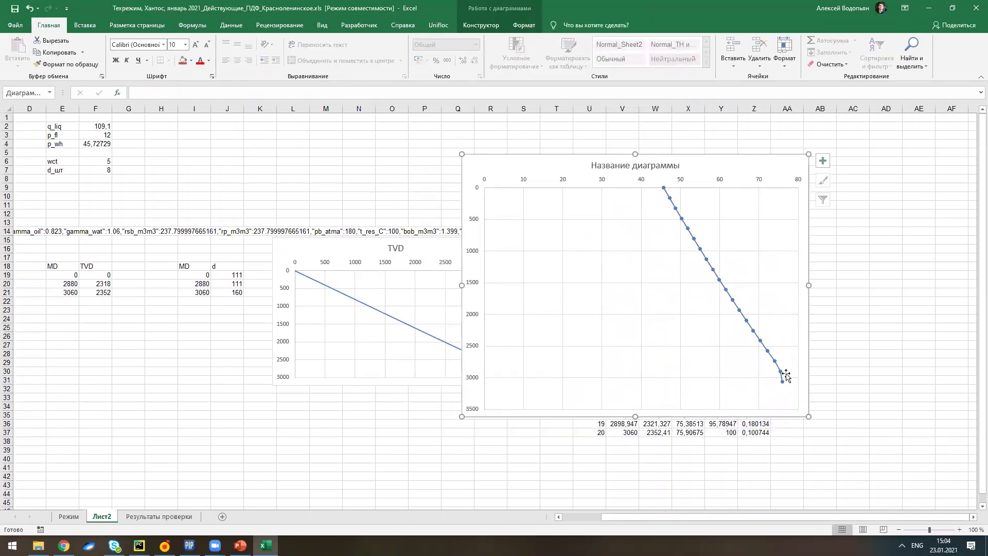
{"action": "mouse_move", "coordinate": [784, 386]}
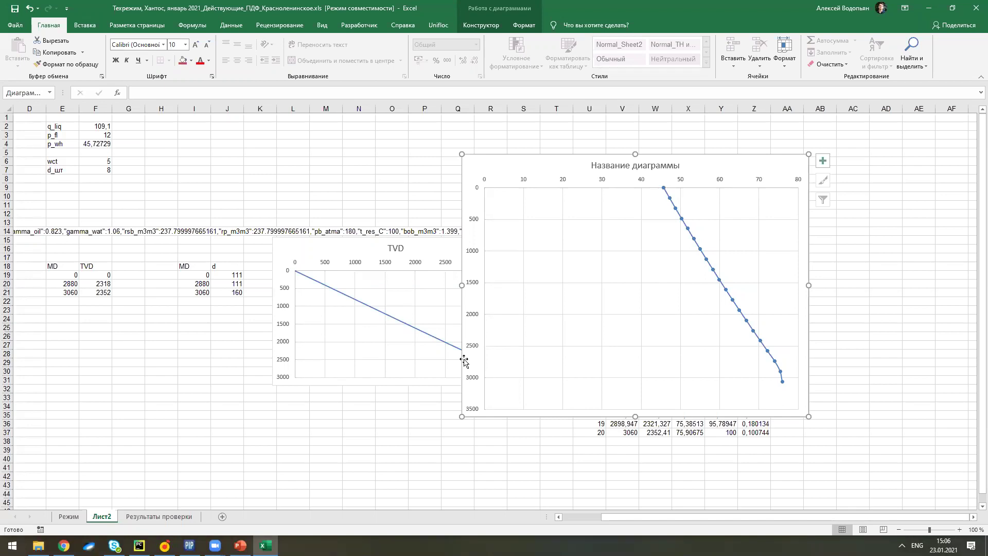
{"action": "left_click_drag", "start_coordinate": [510, 162], "coordinate": [585, 133]}
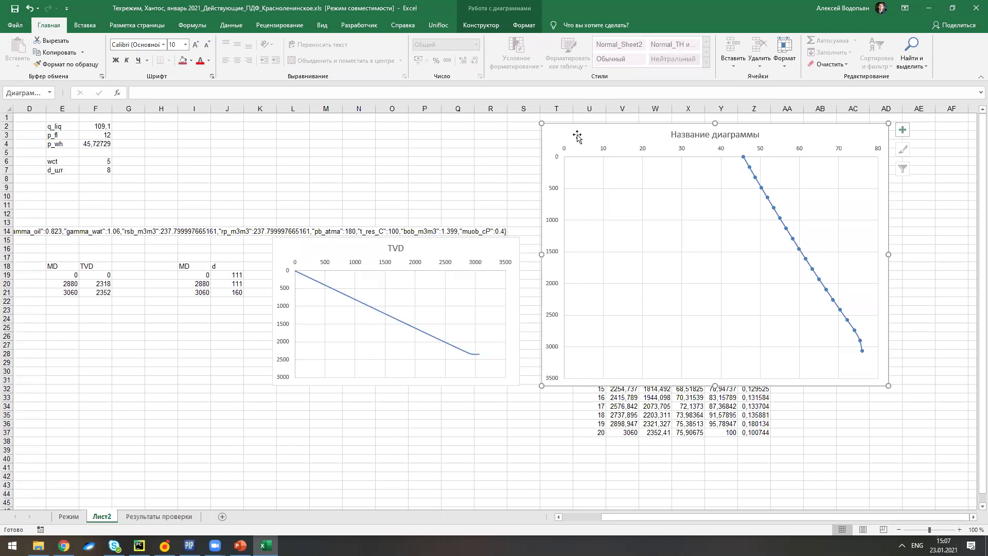
{"action": "left_click", "coordinate": [438, 171]}
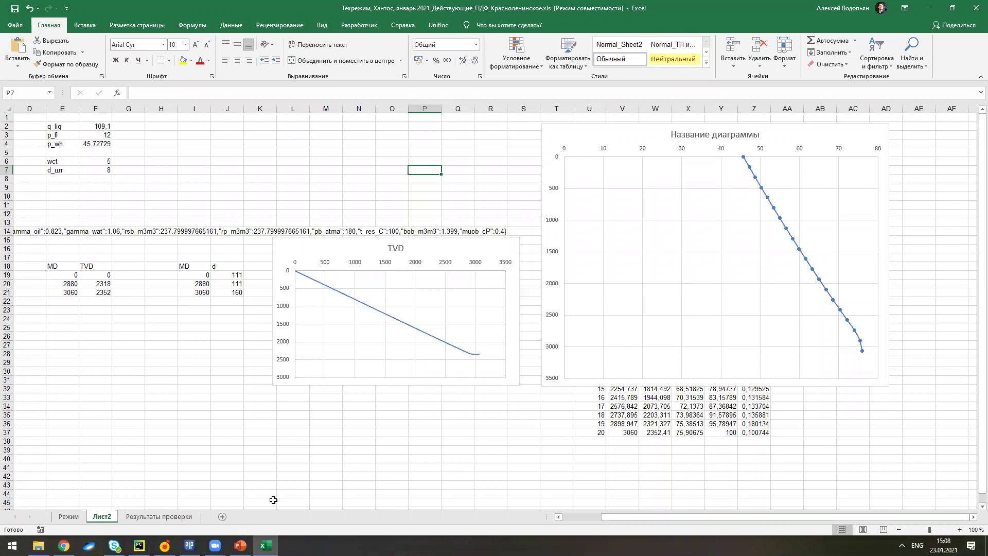
{"action": "left_click", "coordinate": [240, 545]}
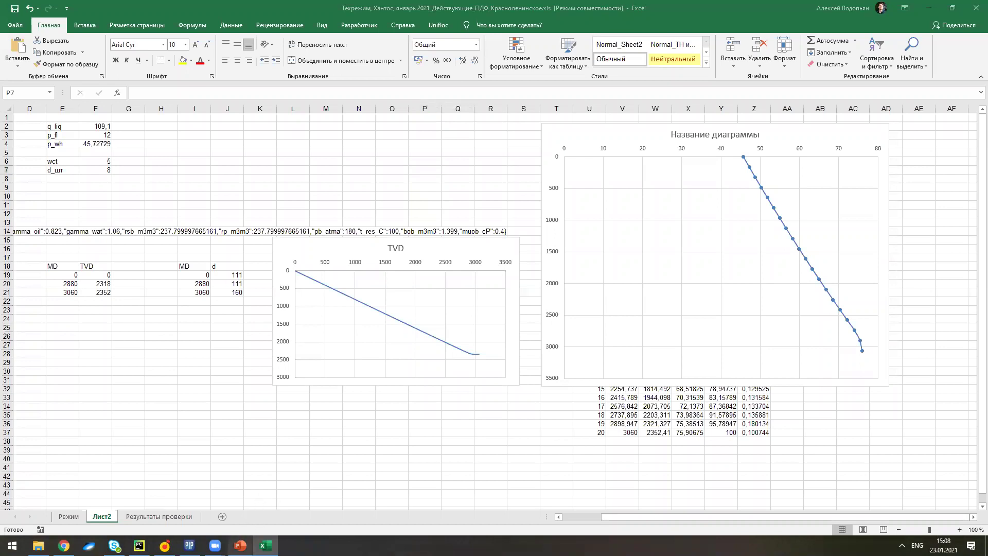